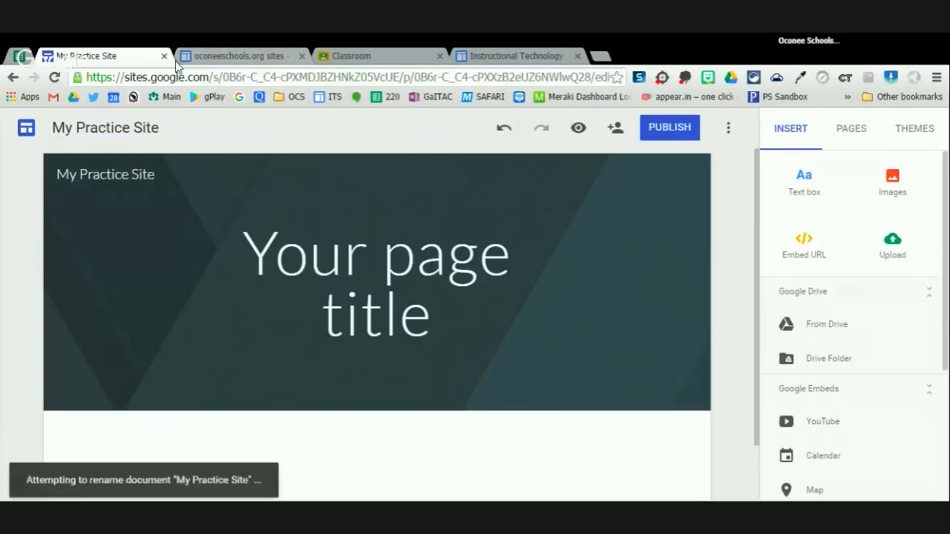
- Replace the header's page title with "Welcome to the new Google Sites!" and shift the title box toward the header's right side
click(403, 297)
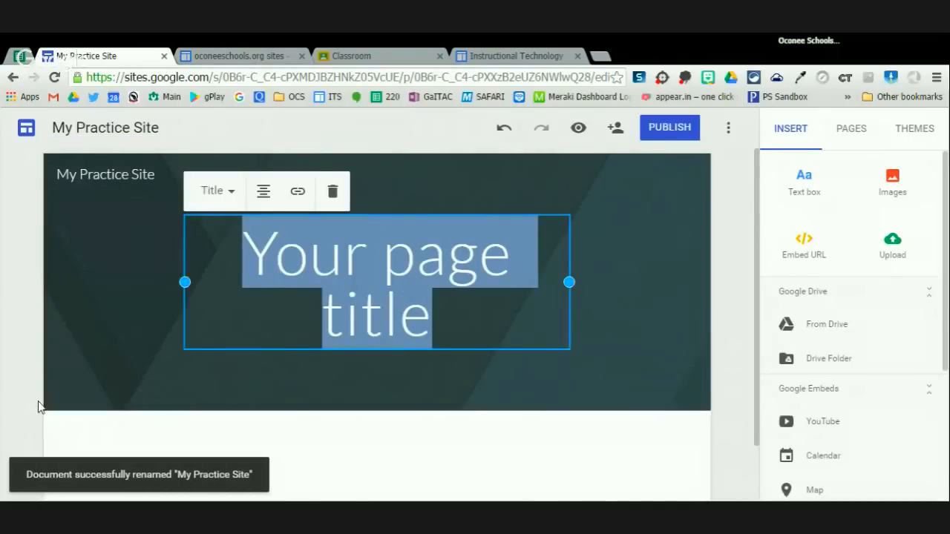
click(447, 322)
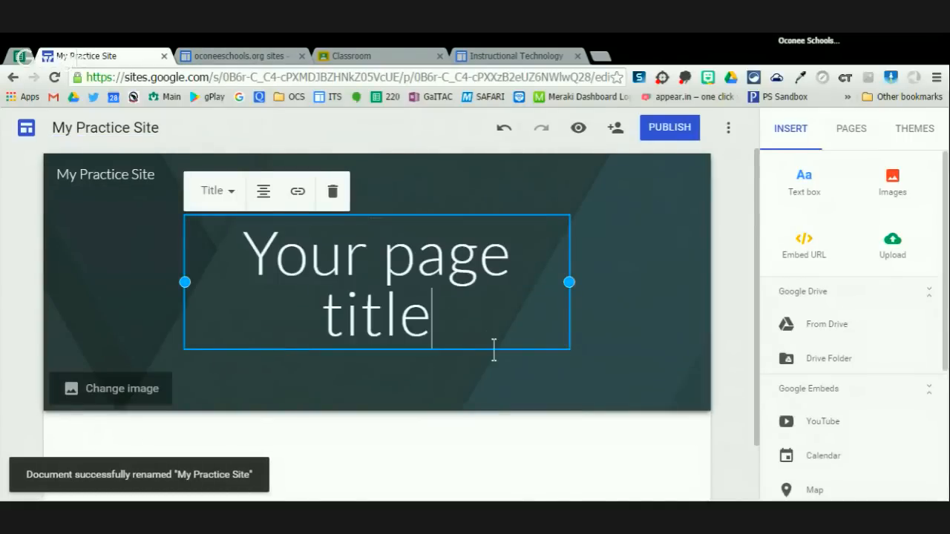
drag(508, 342, 253, 264)
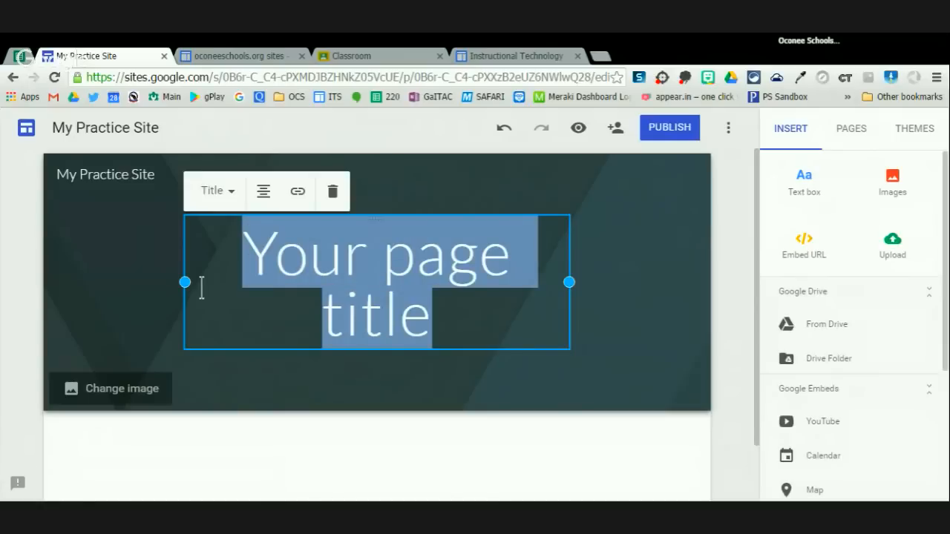
text(Welcome to t)
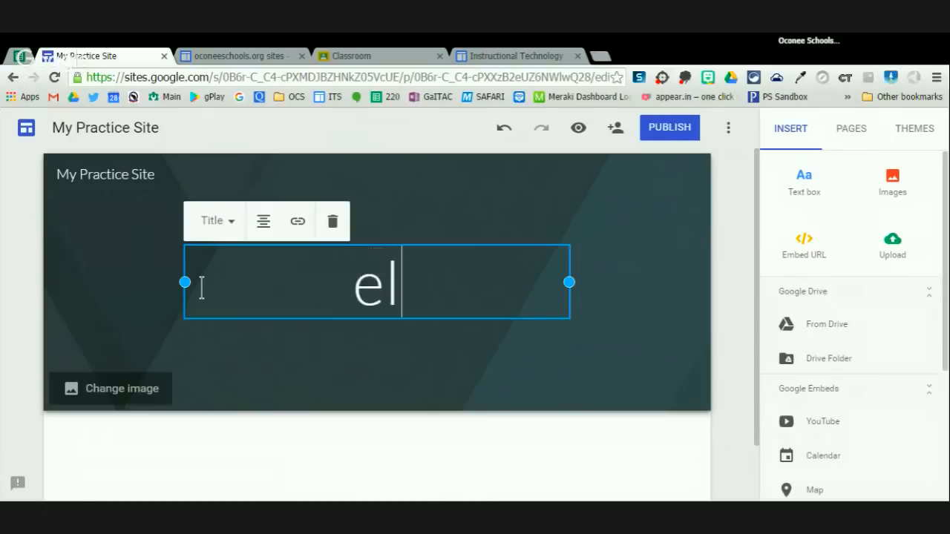
text(he ne)
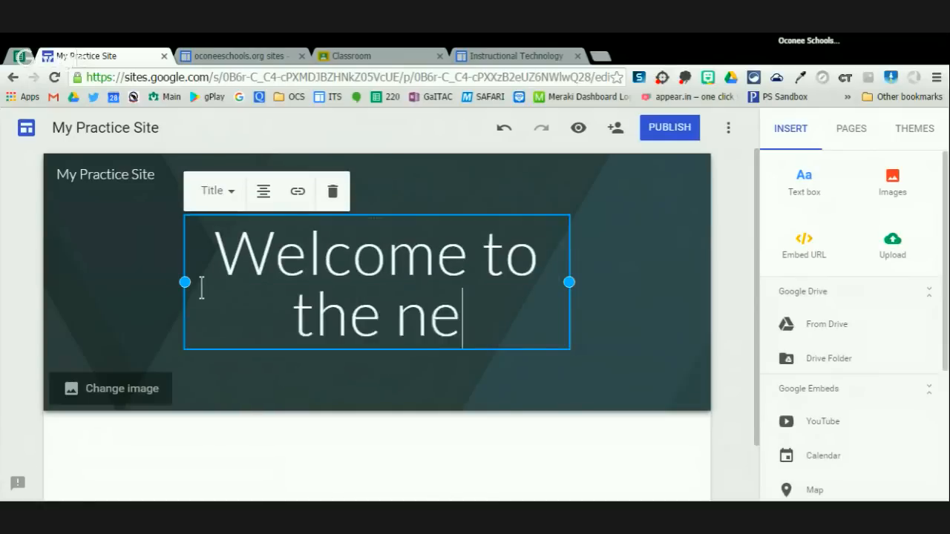
text(w Google Sites!)
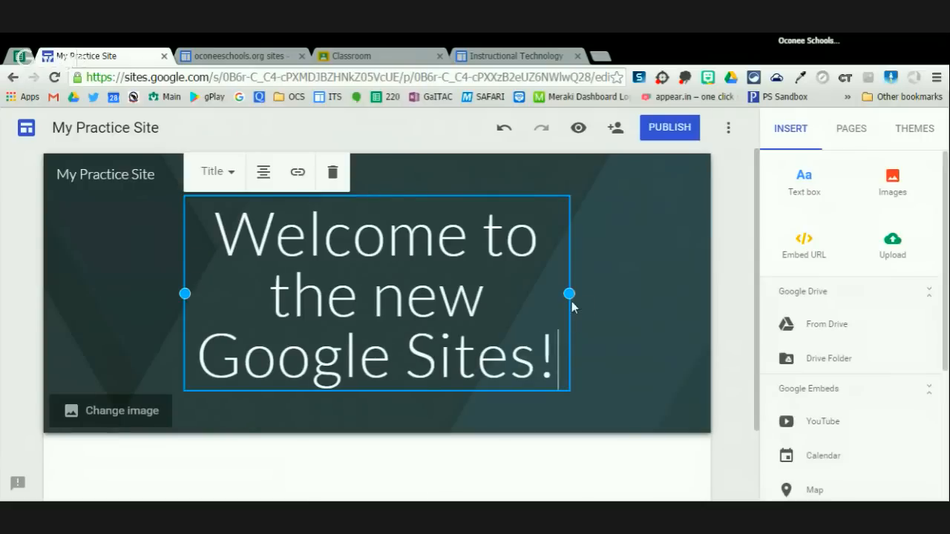
drag(569, 294, 591, 297)
drag(194, 291, 502, 305)
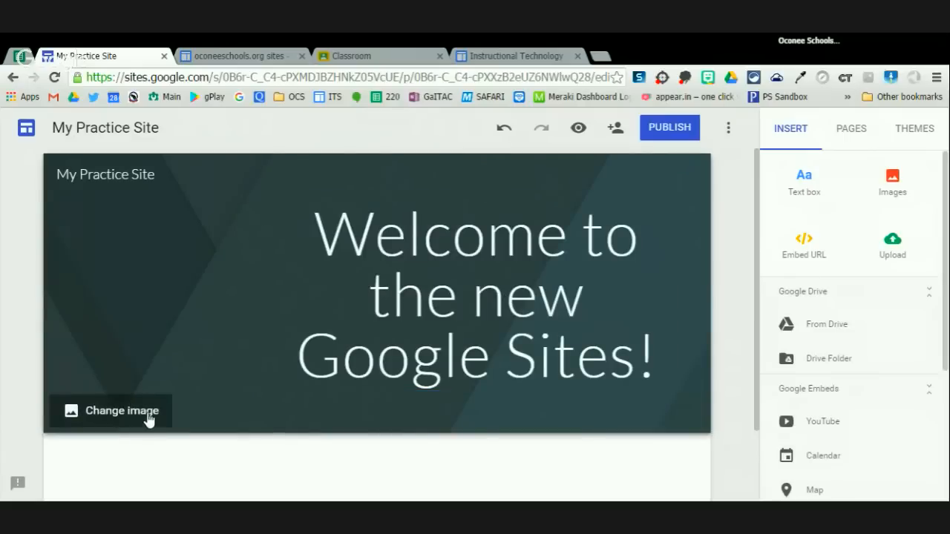
- Open the header image picker and browse the gallery of available background images
click(109, 418)
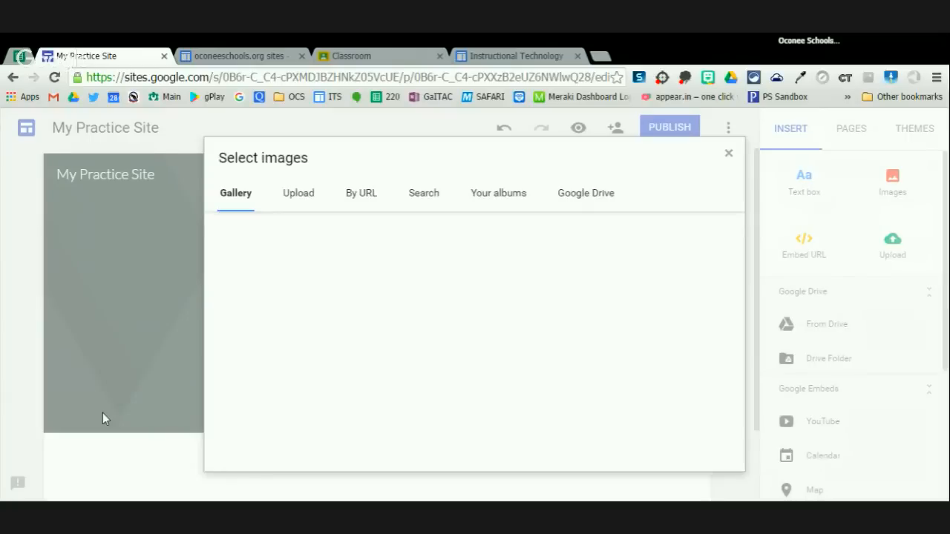
scroll(400, 324, down, 10)
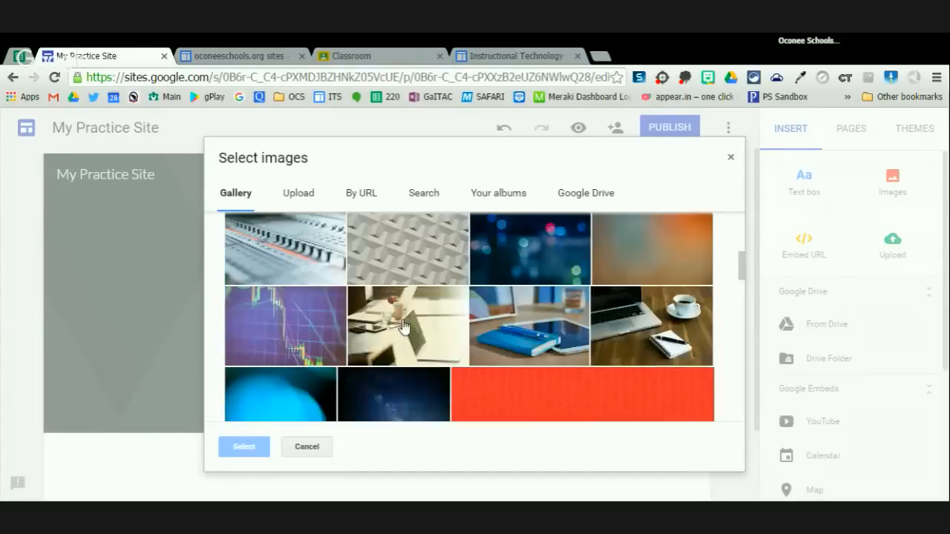
scroll(403, 324, down, 4)
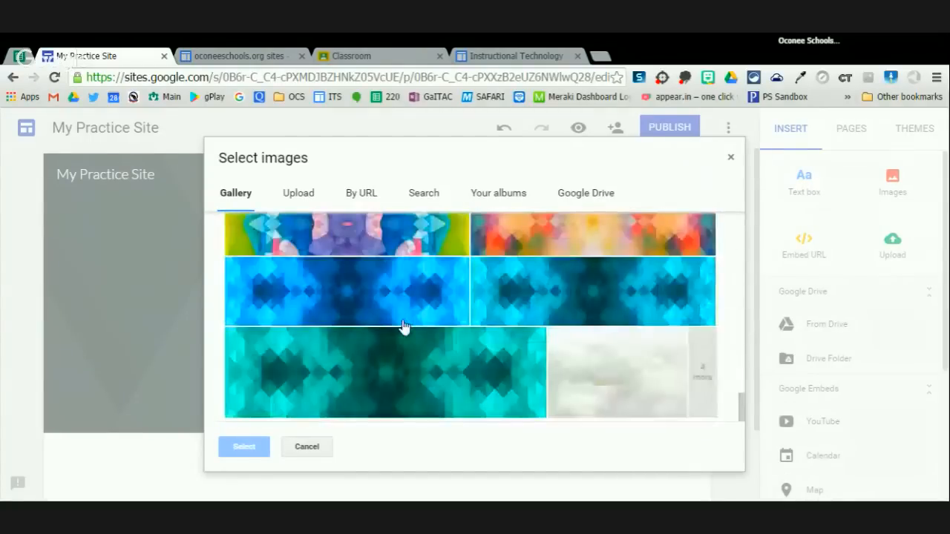
scroll(403, 324, up, 10)
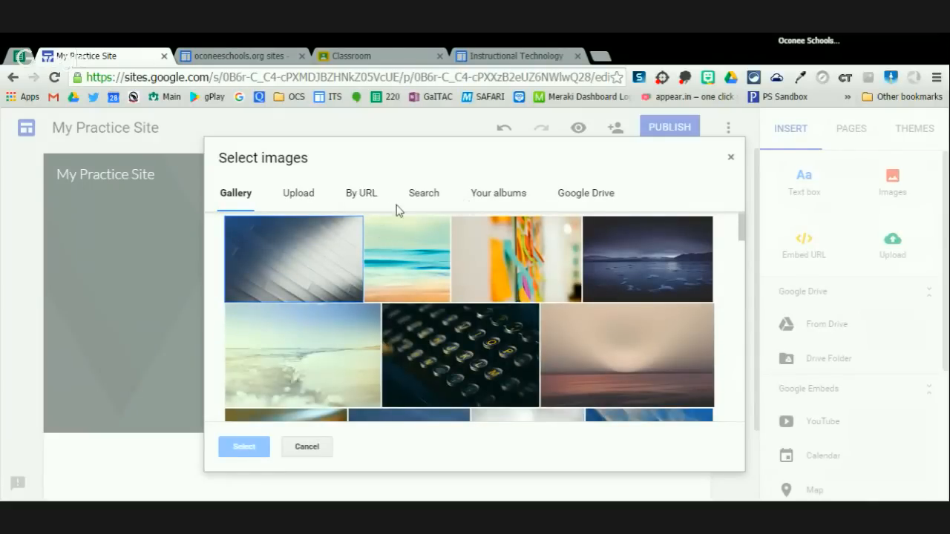
- Search Google for "EduVue" images in the header image picker and close the picker without choosing one
click(432, 198)
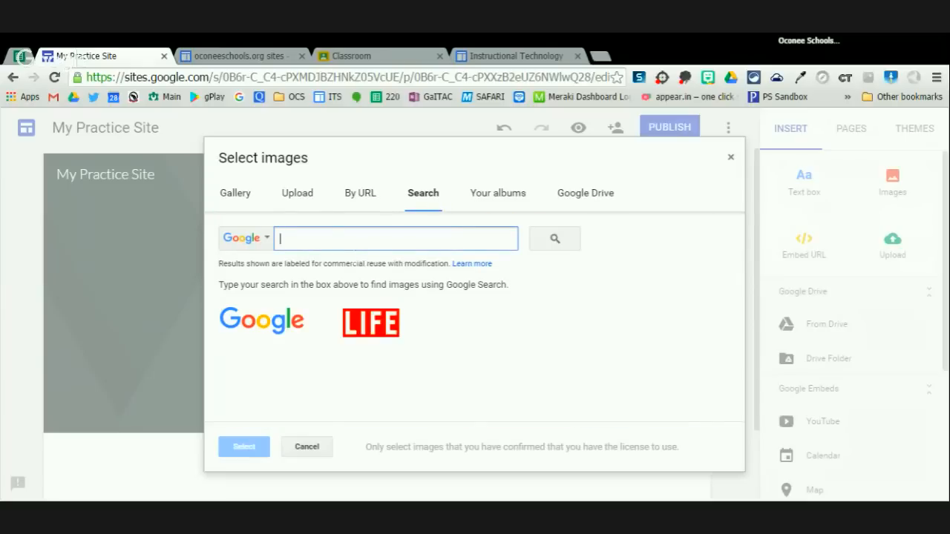
text(EduVue)
key(Return)
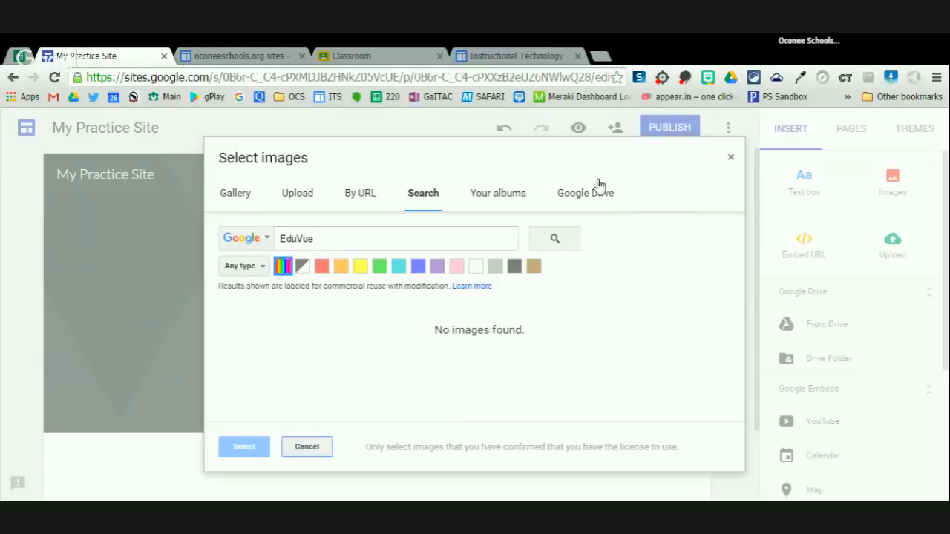
click(731, 157)
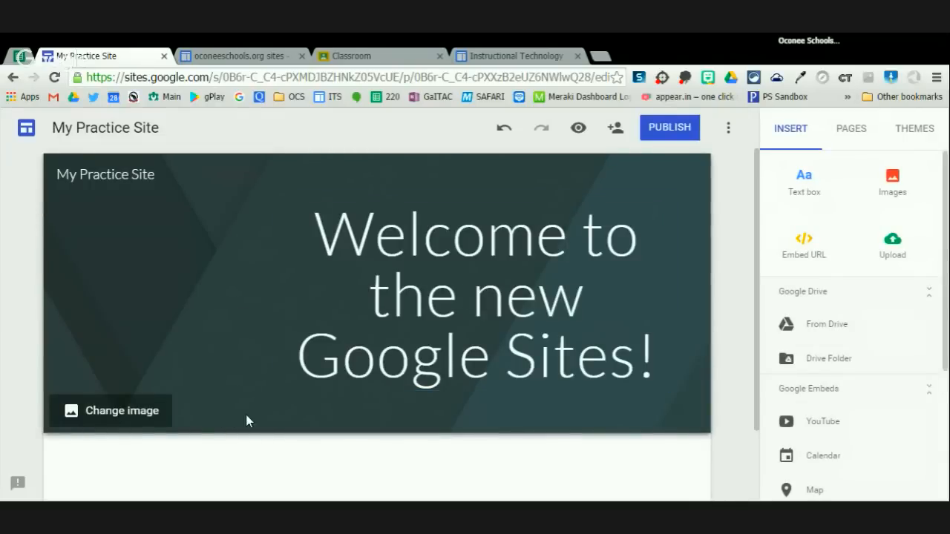
- Try to upload a header image from the computer and cancel the selection
click(123, 412)
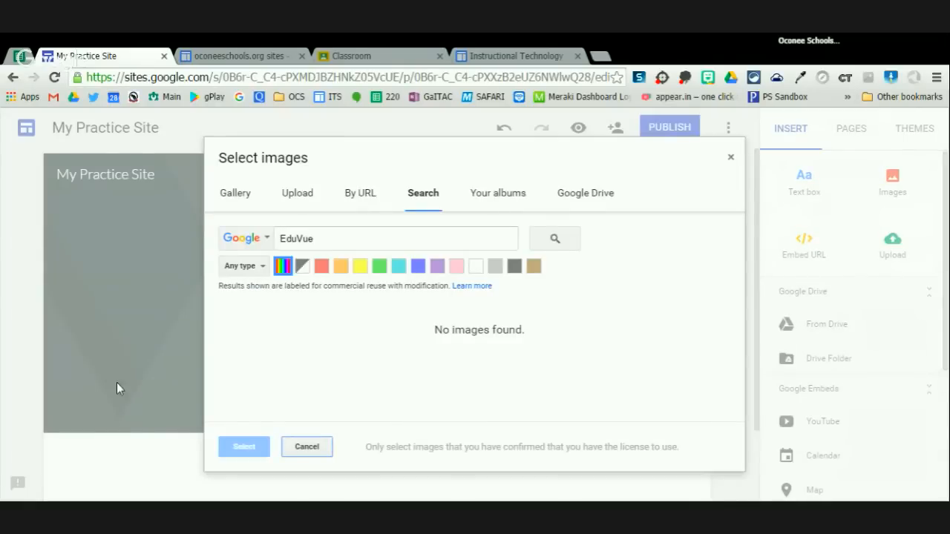
click(299, 194)
click(453, 343)
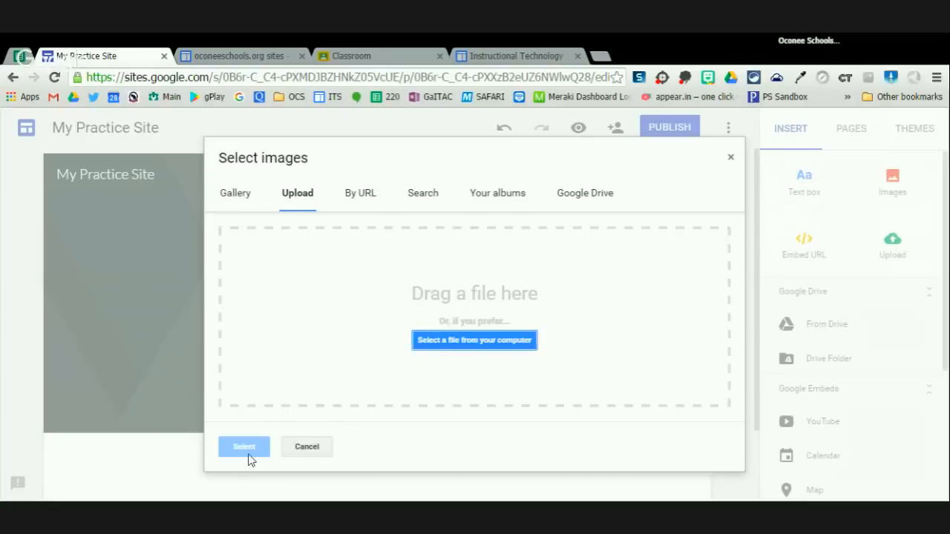
click(309, 449)
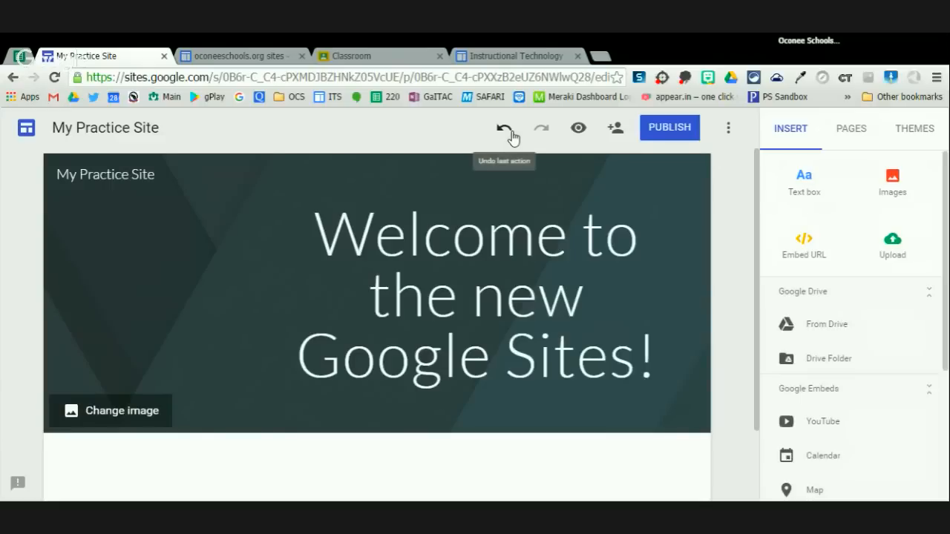
- Preview the practice site in the tablet, phone and large-screen layouts
click(580, 129)
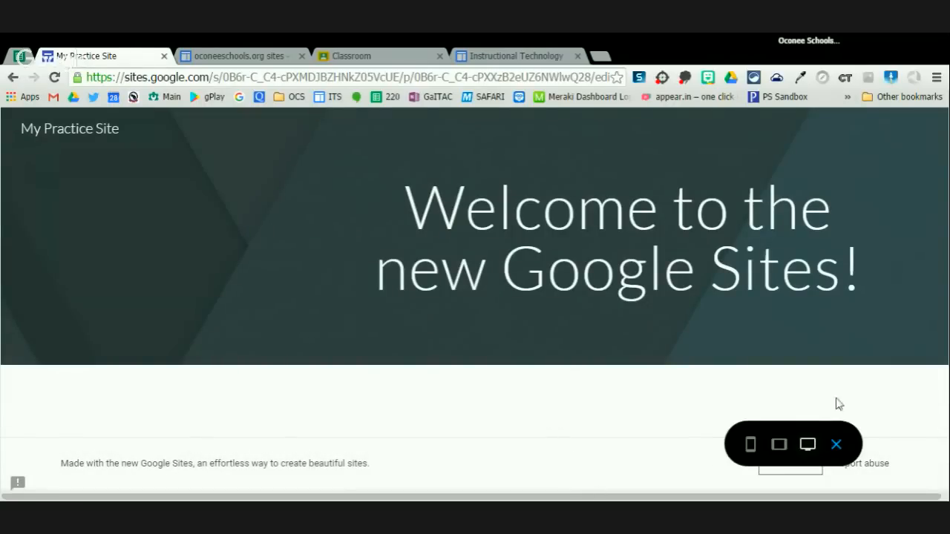
mouse_move(949, 318)
mouse_down()
mouse_move(817, 318)
mouse_move(939, 319)
mouse_up()
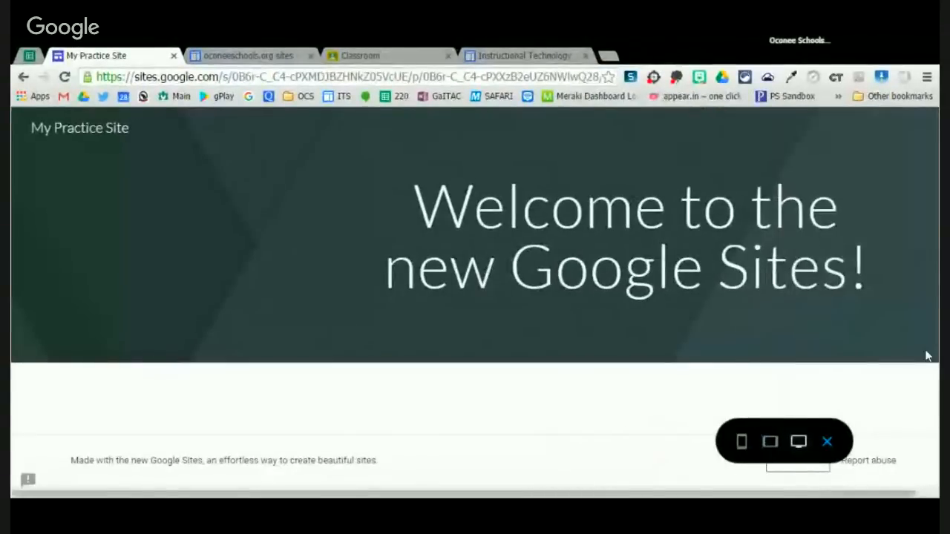
click(776, 448)
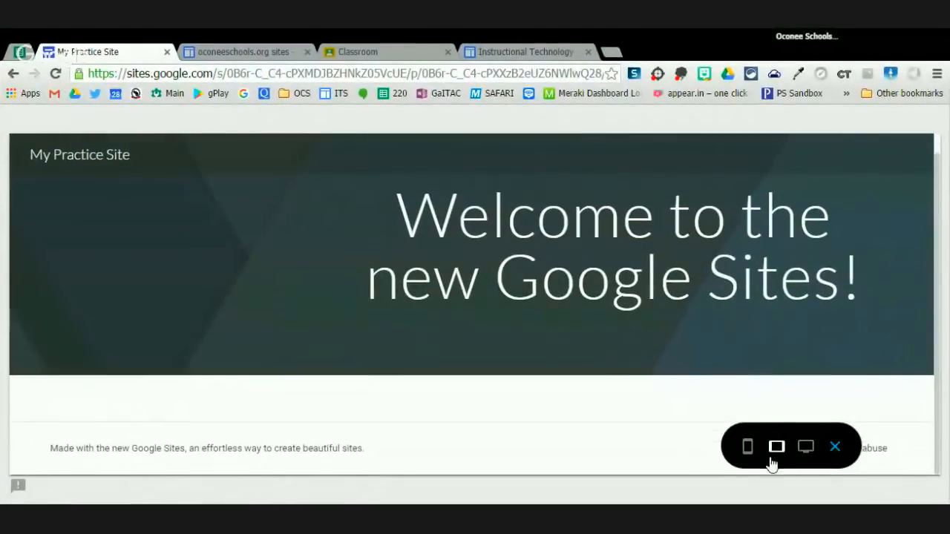
click(750, 448)
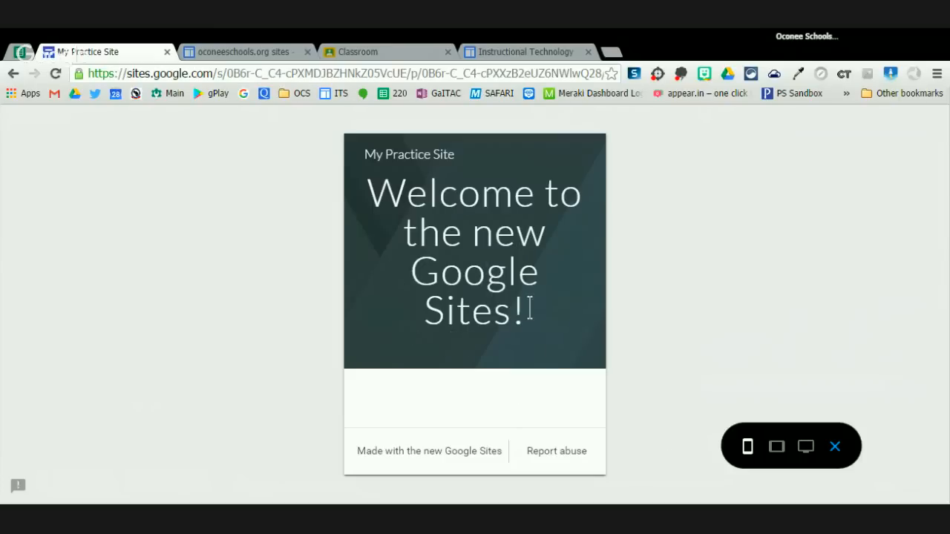
click(804, 447)
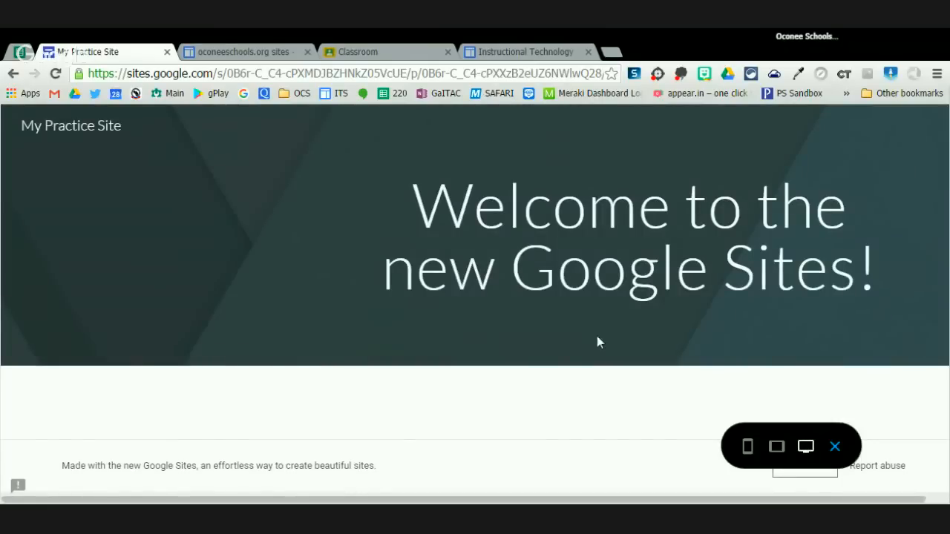
- Switch to the existing Instructional Technology site and examine its home page layout
click(505, 47)
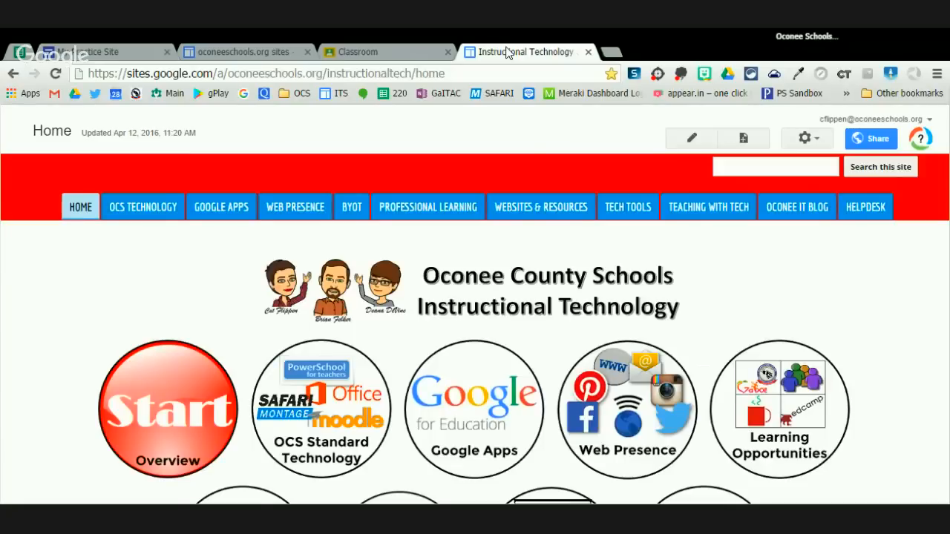
scroll(872, 317, down, 1)
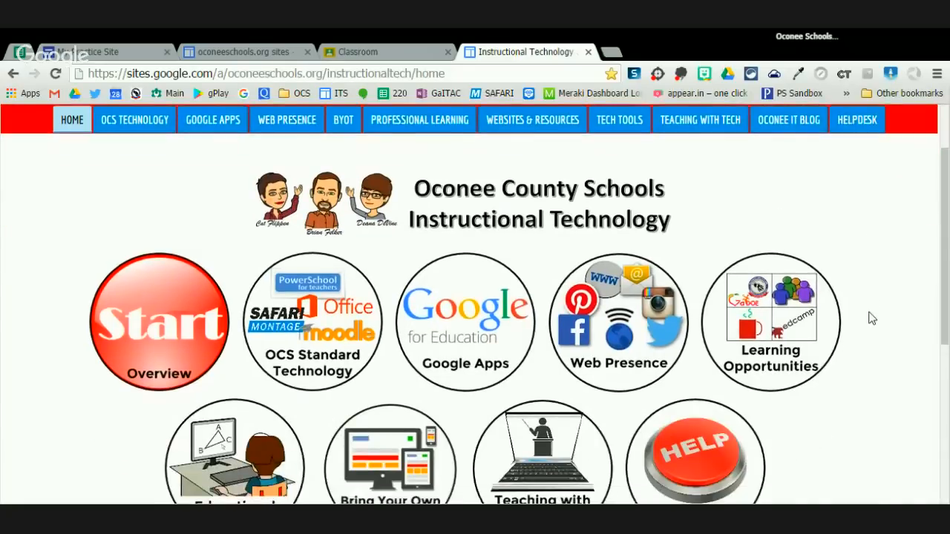
scroll(872, 317, up, 1)
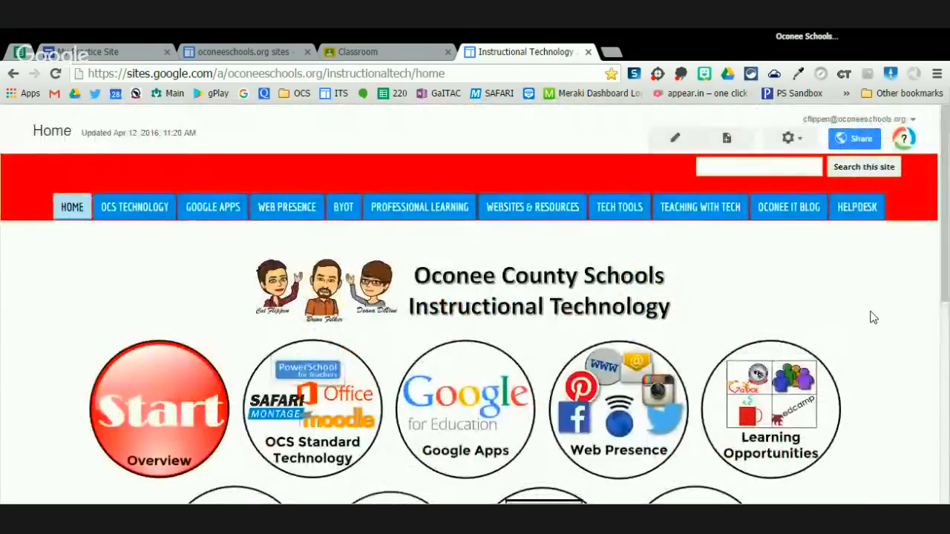
scroll(168, 318, down, 2)
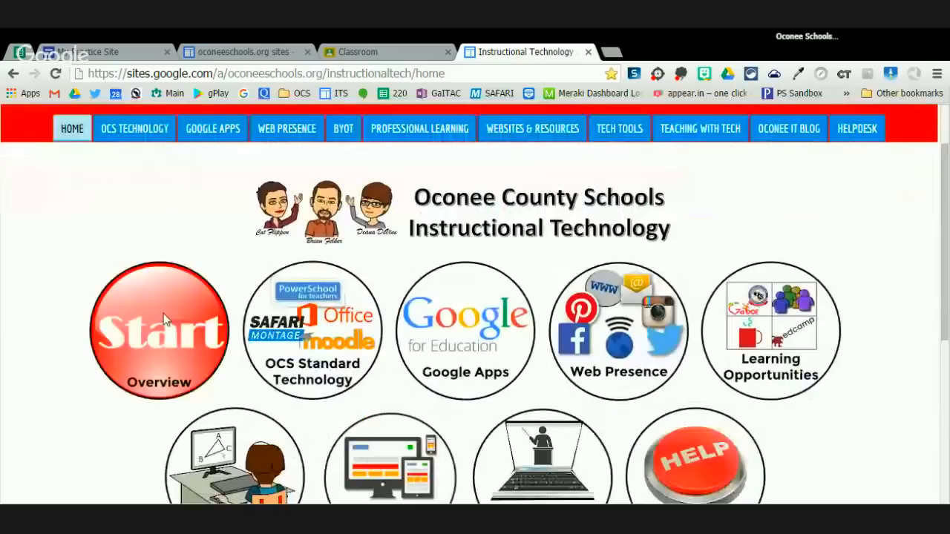
scroll(104, 404, up, 1)
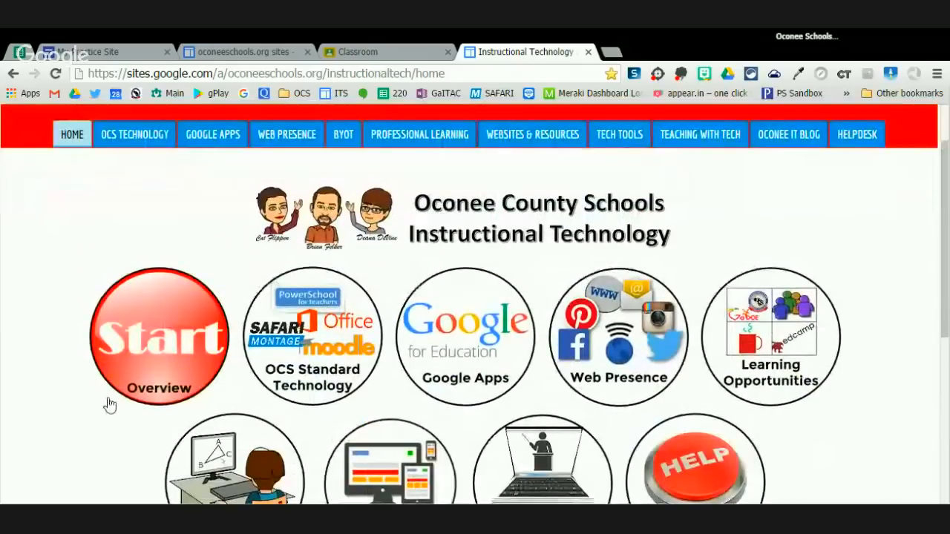
scroll(61, 300, up, 1)
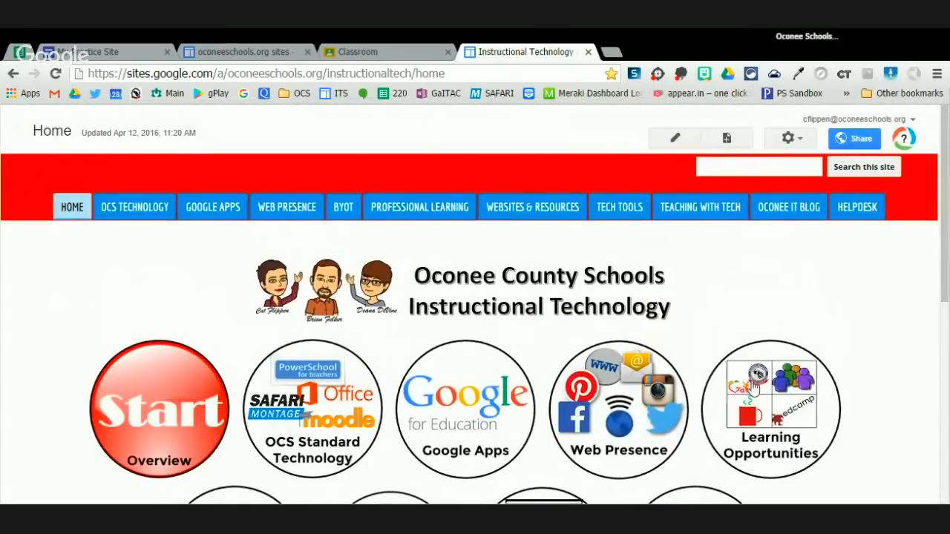
- Return to My Practice Site and exit the preview to the editor
click(245, 52)
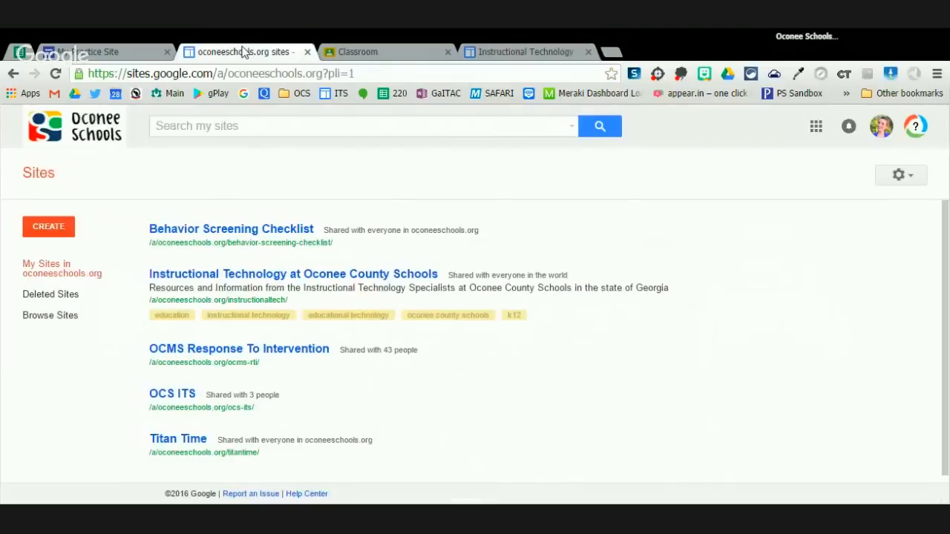
click(115, 50)
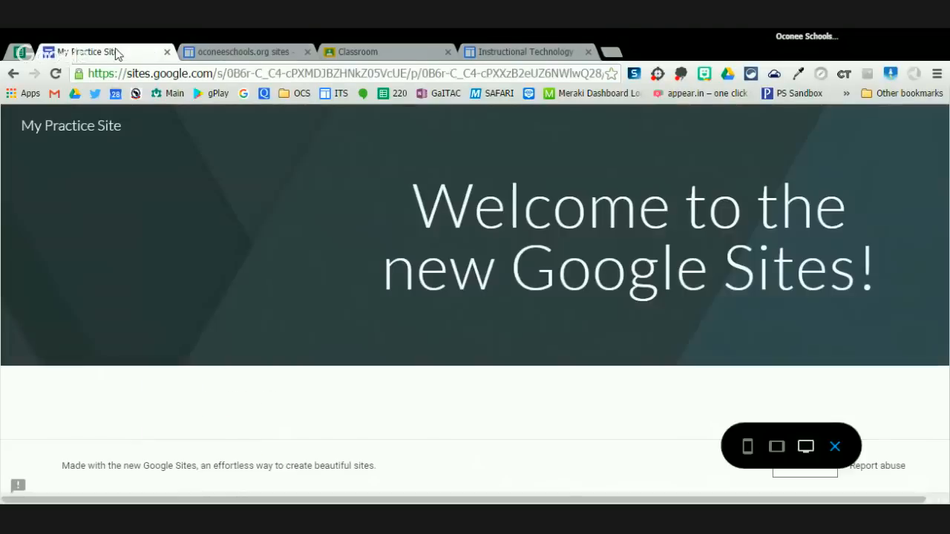
click(835, 447)
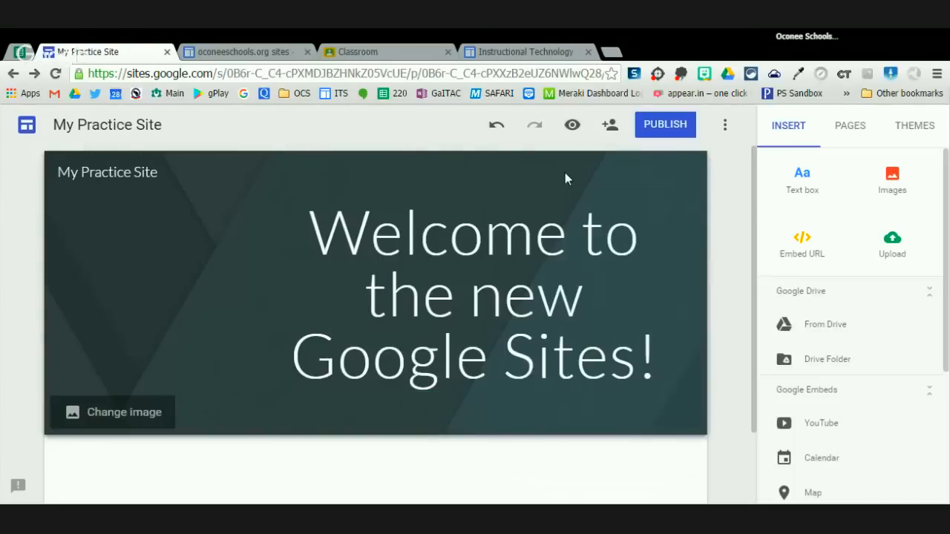
- Examine how the Instructional Technology home page adapts to a narrower browser window, and widen the window again
click(496, 54)
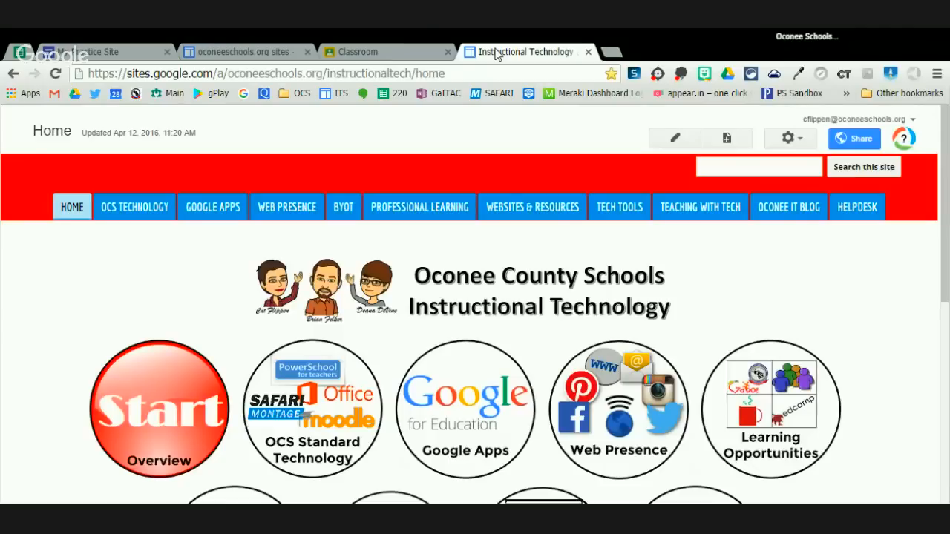
drag(948, 334, 786, 339)
scroll(641, 377, down, 2)
scroll(642, 377, down, 6)
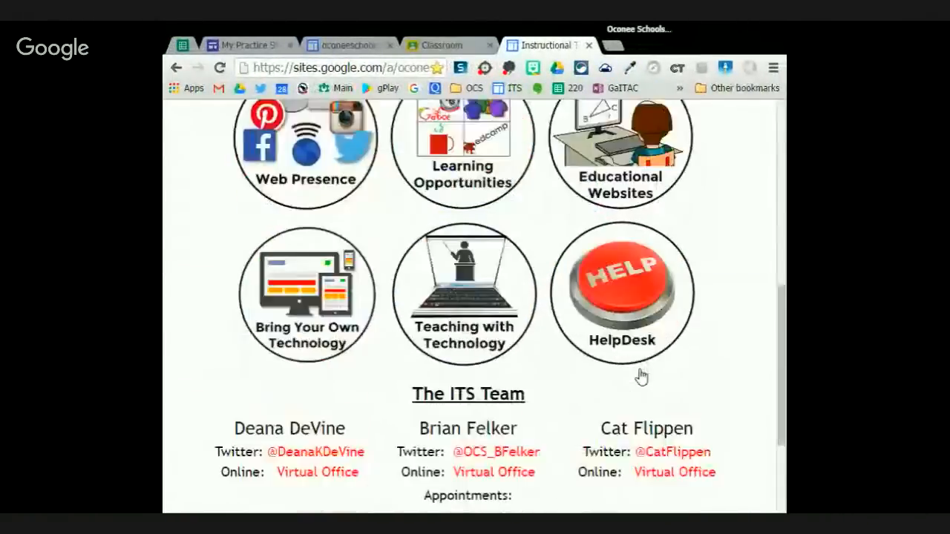
scroll(641, 377, up, 8)
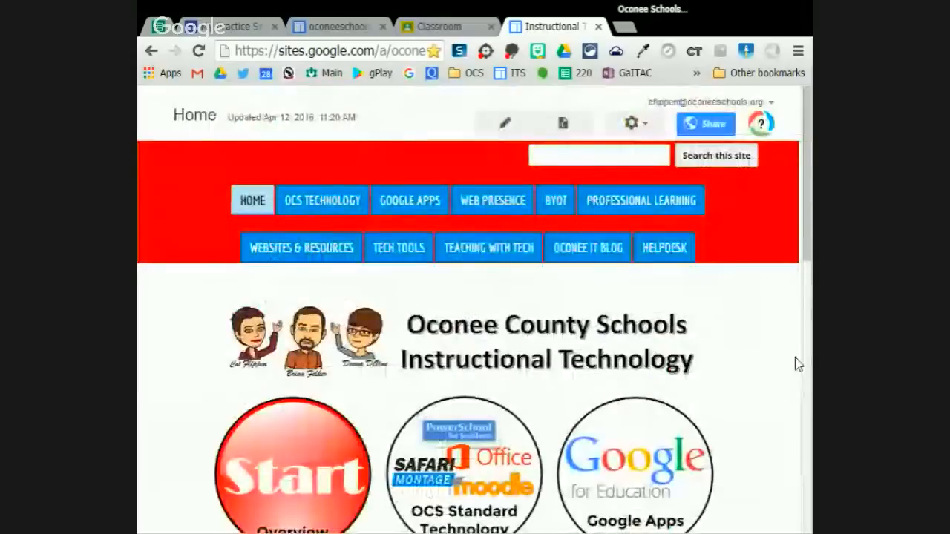
drag(811, 361, 877, 356)
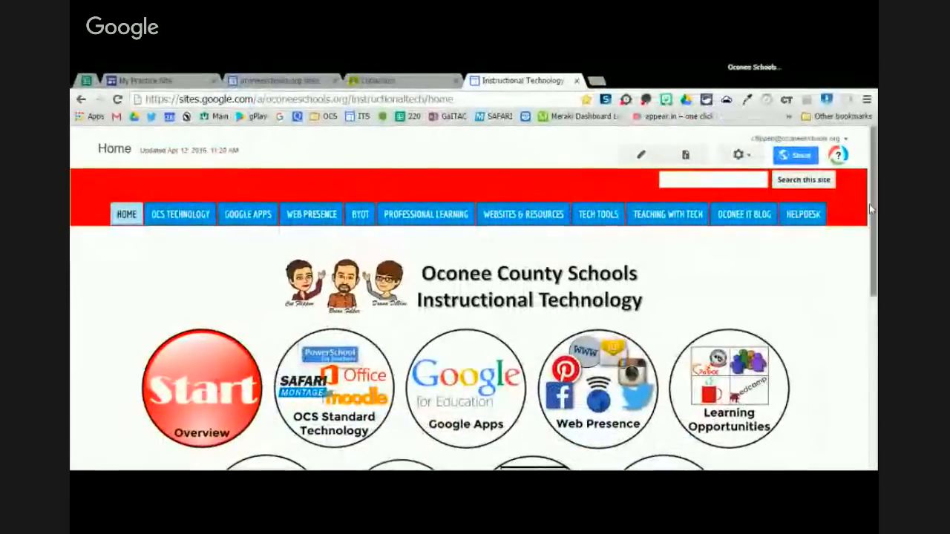
- Return to My Practice Site, place its browser tab beside the Instructional Technology tab, and look over the home page
click(304, 80)
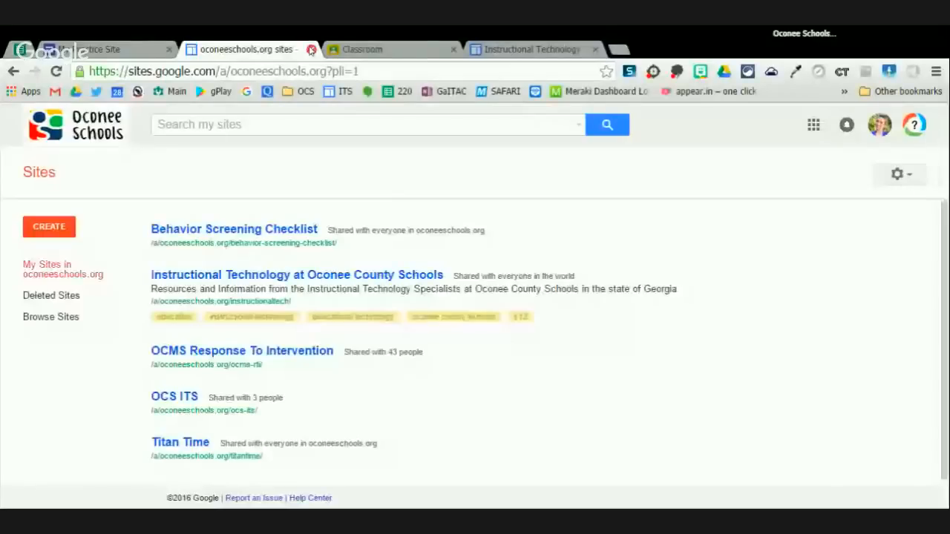
drag(93, 49, 363, 63)
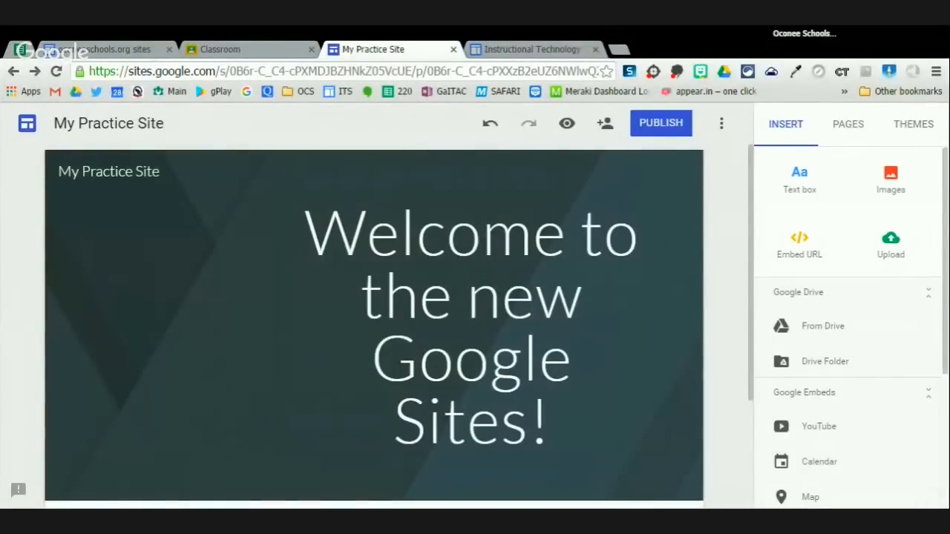
scroll(260, 303, down, 1)
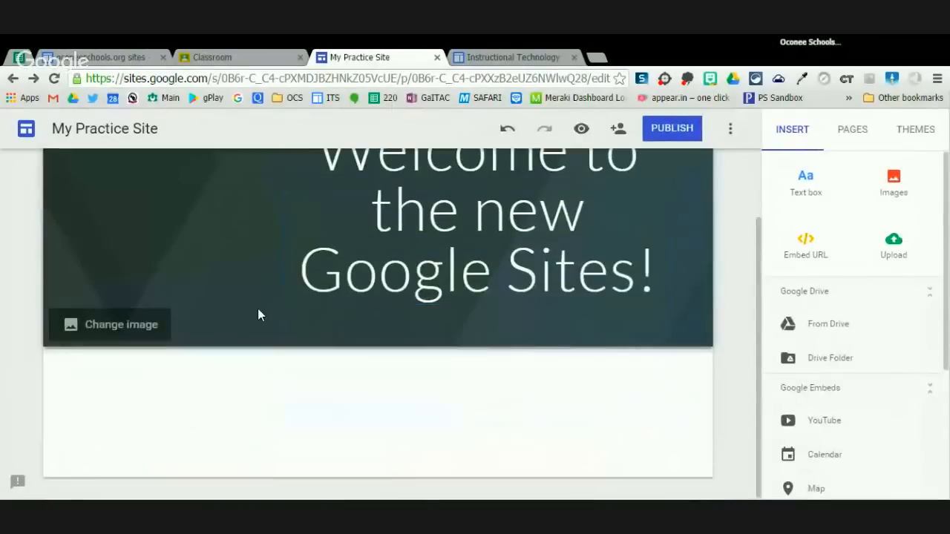
scroll(293, 388, up, 1)
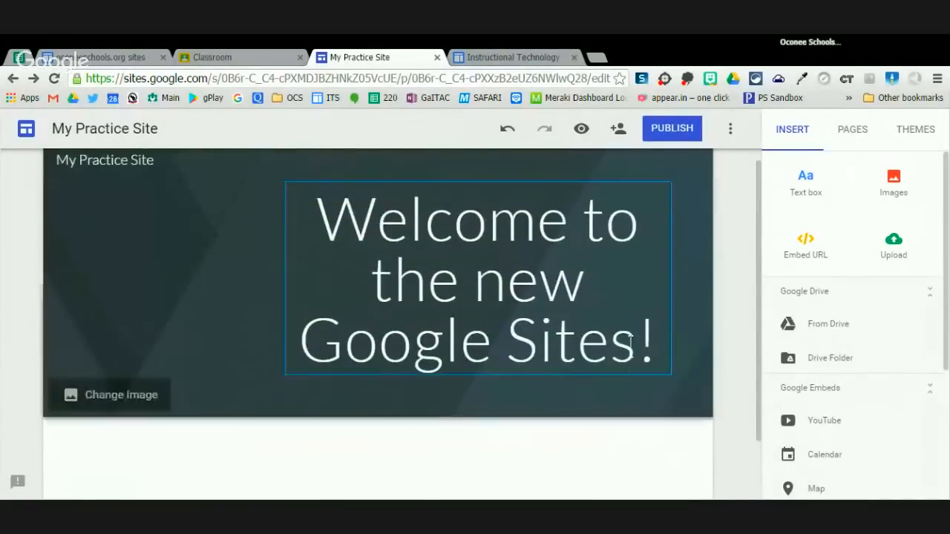
scroll(629, 341, down, 1)
scroll(630, 346, up, 1)
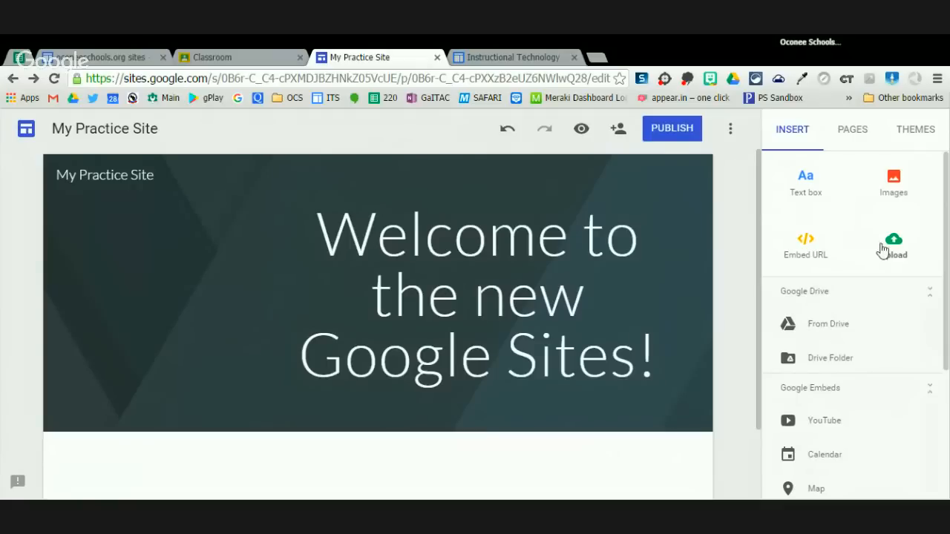
- Add a text box reading "Welcome to my page!" below the header, try right alignment and center the text
click(815, 186)
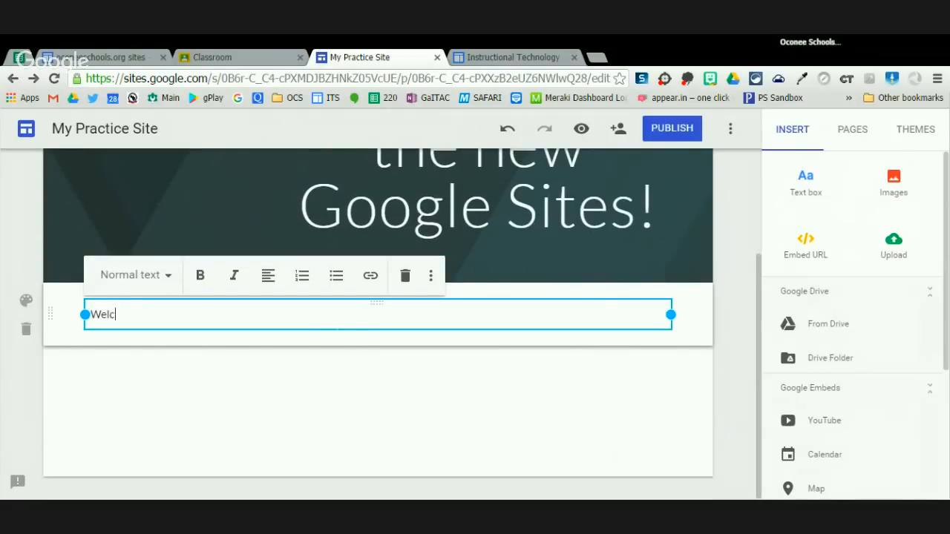
text(Welcome to my page)
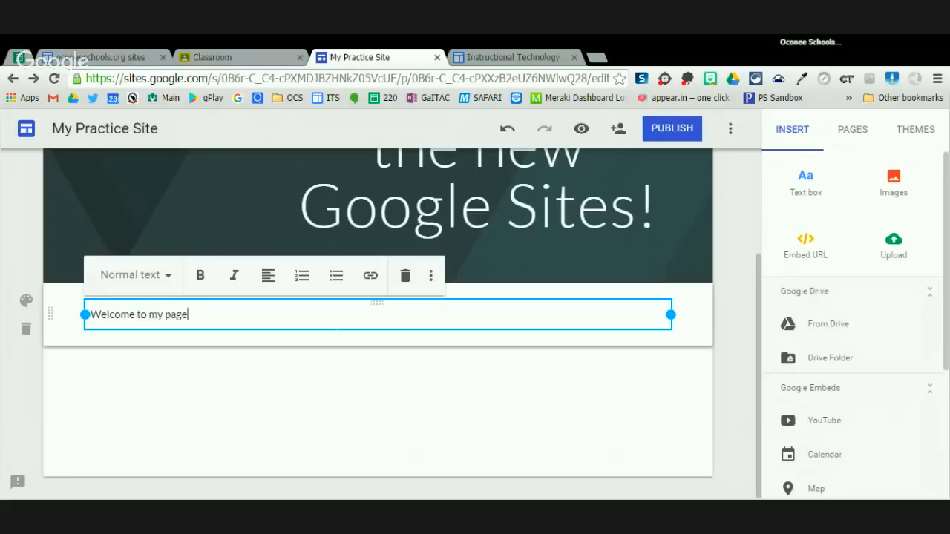
text(!)
click(270, 281)
click(278, 350)
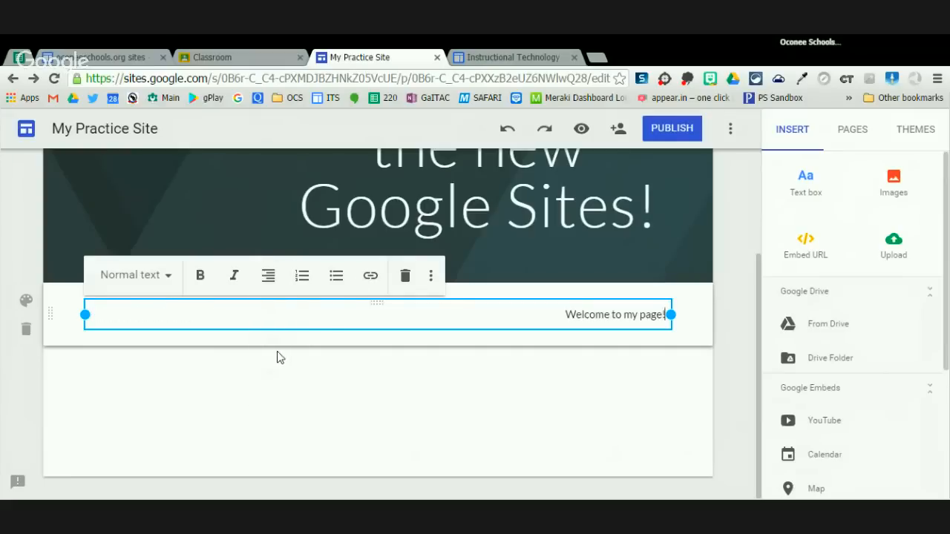
click(268, 276)
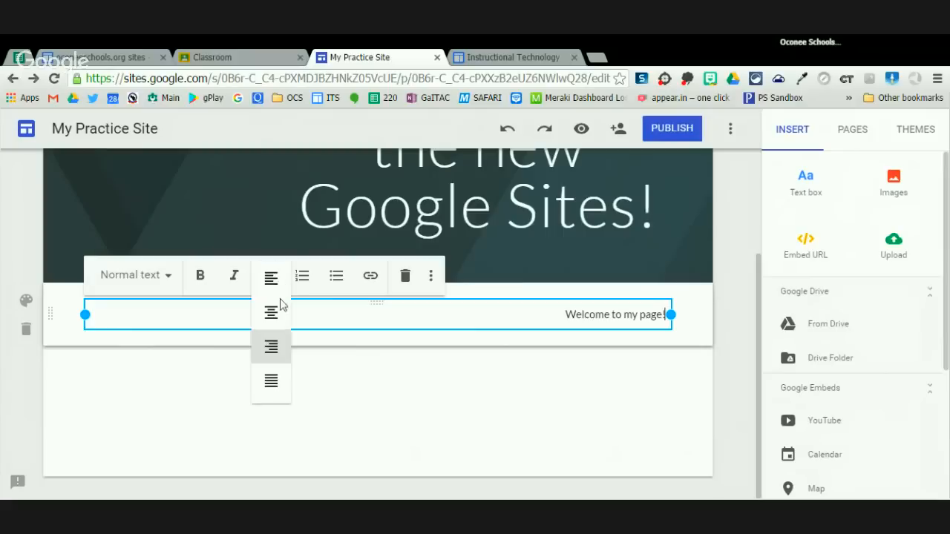
click(272, 313)
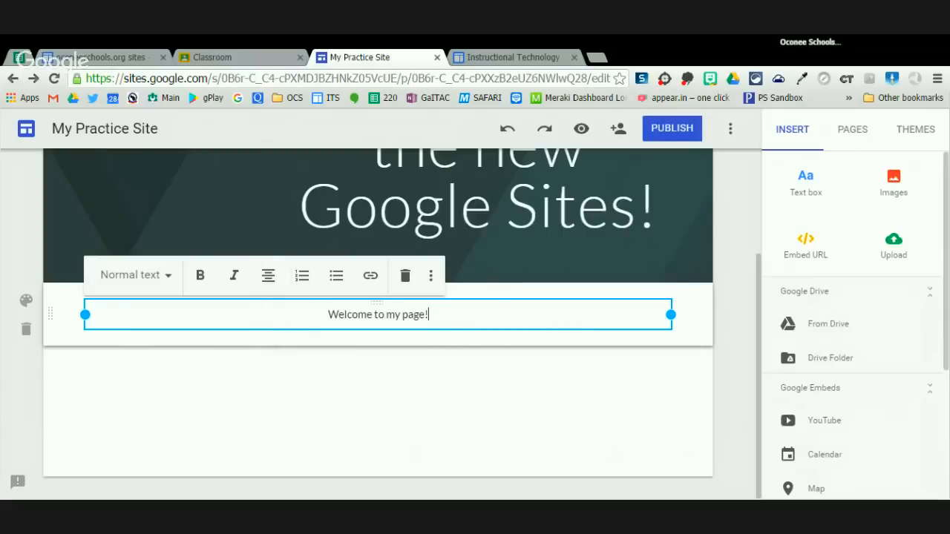
- Try the Heading and Subheading styles on the "Welcome to my page!" text, and settle on Title
click(166, 282)
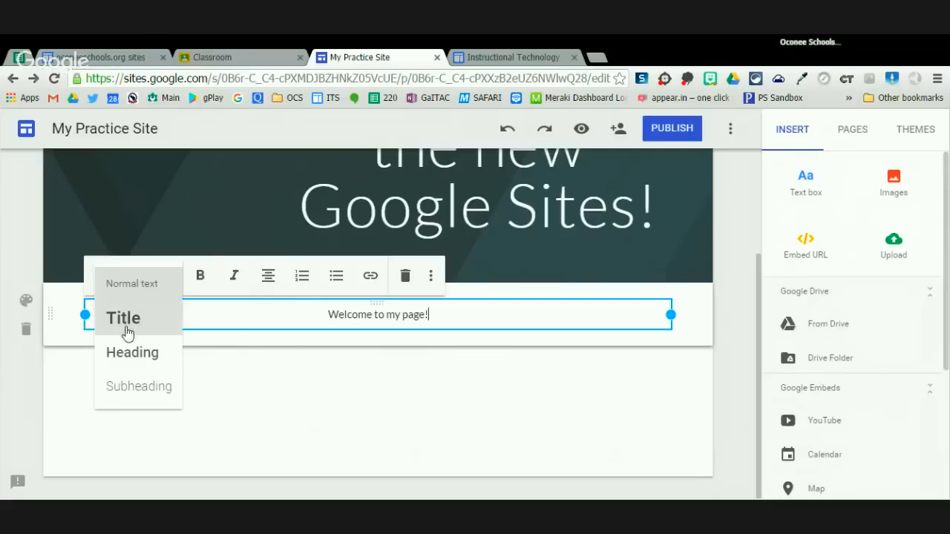
click(134, 353)
click(149, 280)
click(143, 390)
click(152, 289)
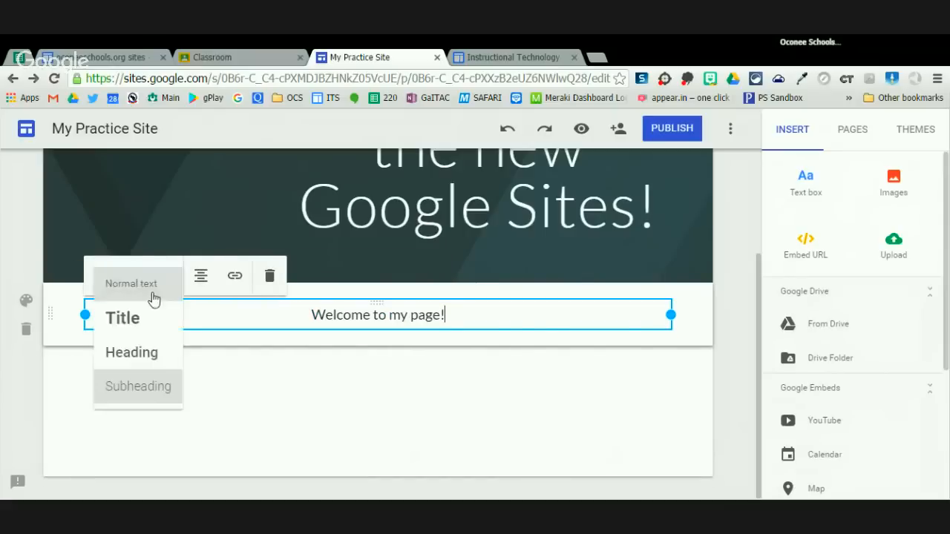
click(153, 319)
click(320, 358)
click(319, 326)
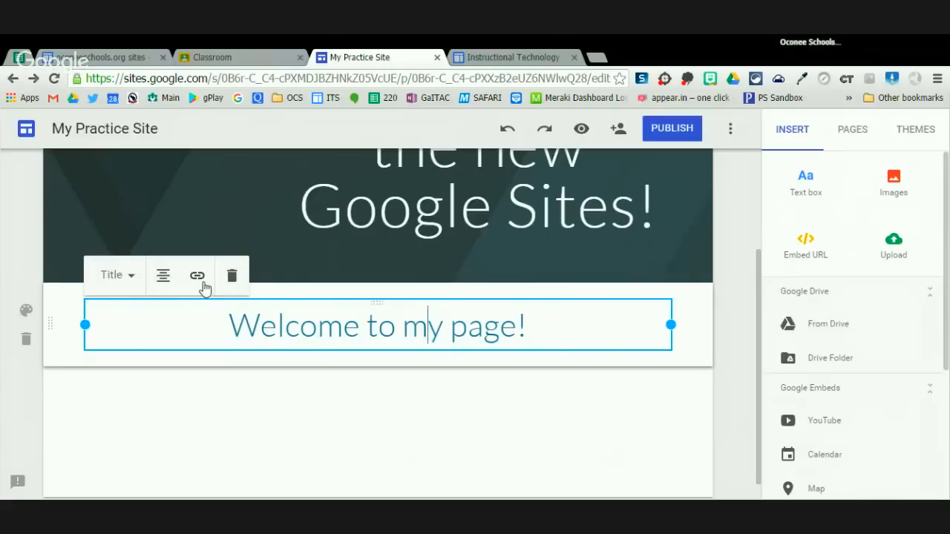
click(206, 380)
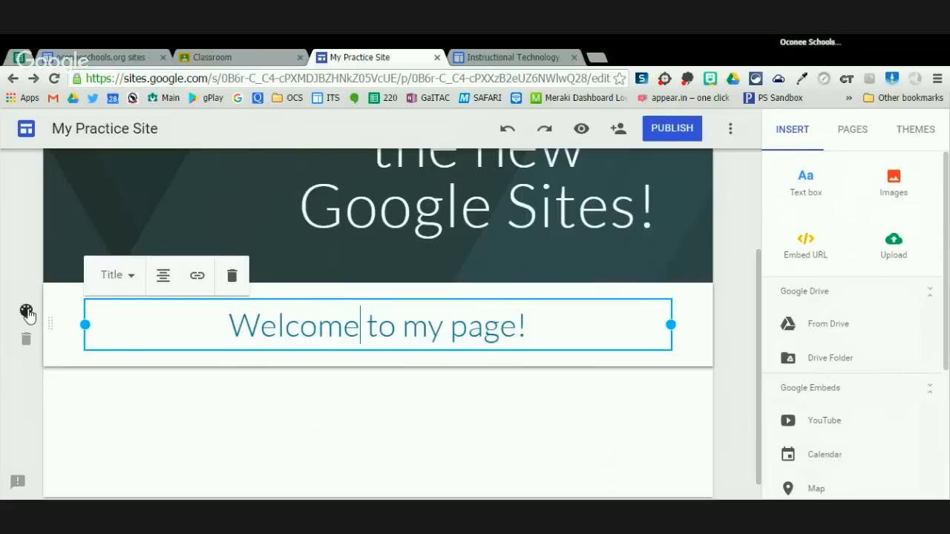
- Try the Emphasis 2 style on the "Welcome to my page!" section, and give it the chalkboard background image from the gallery
click(26, 311)
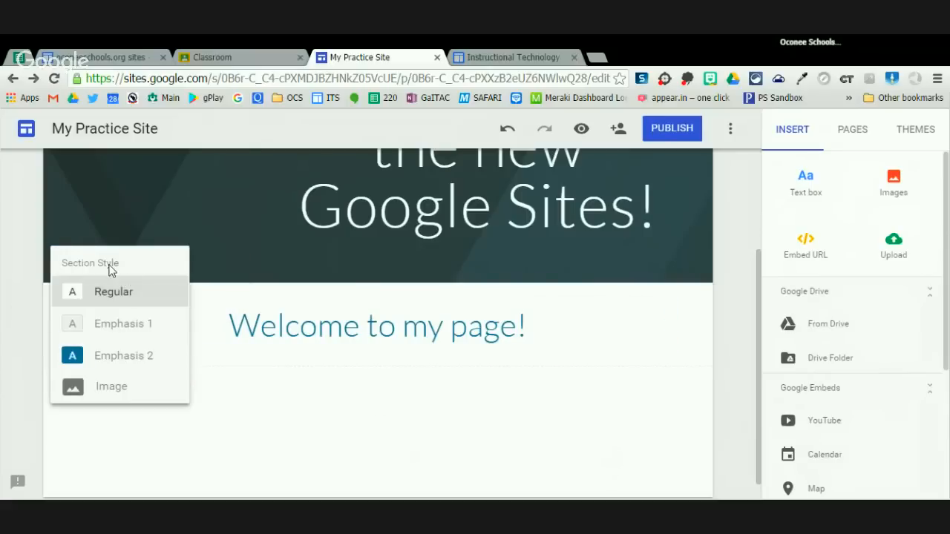
click(150, 359)
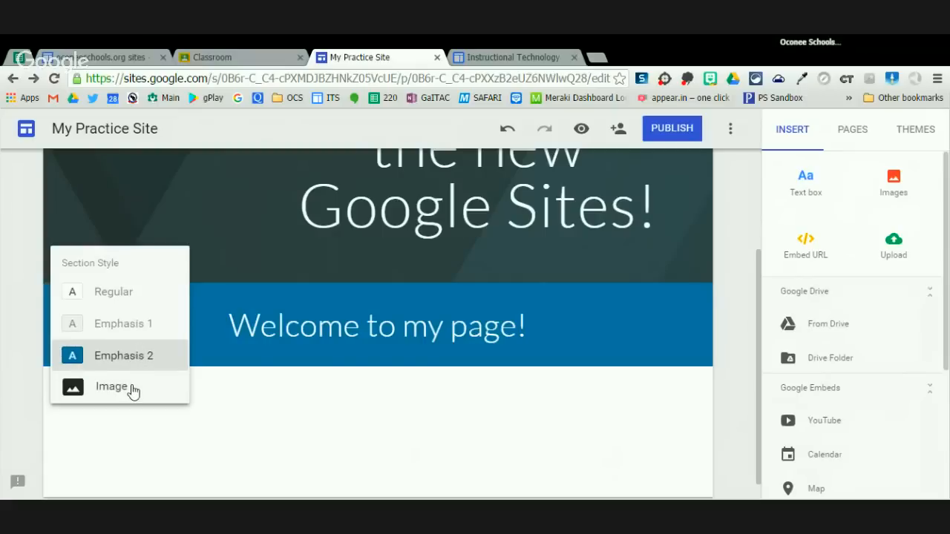
click(115, 393)
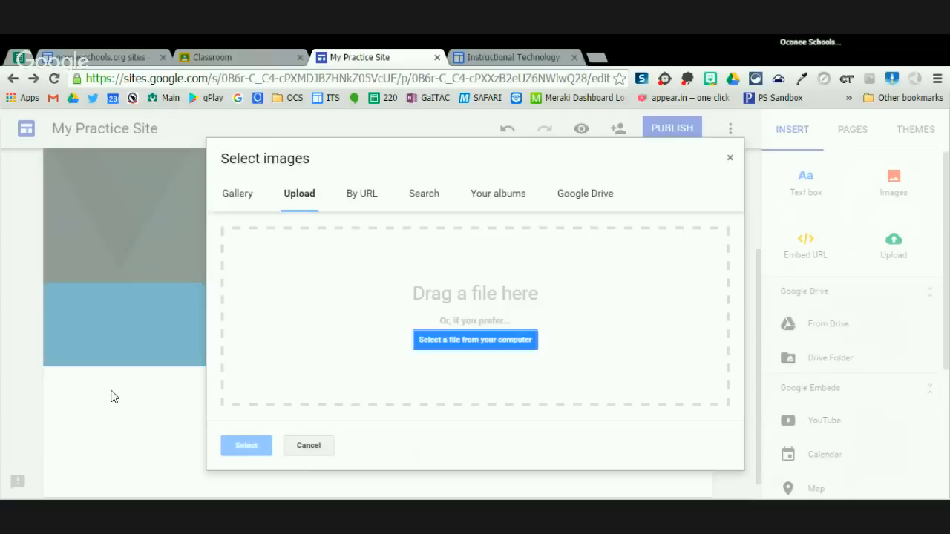
click(222, 204)
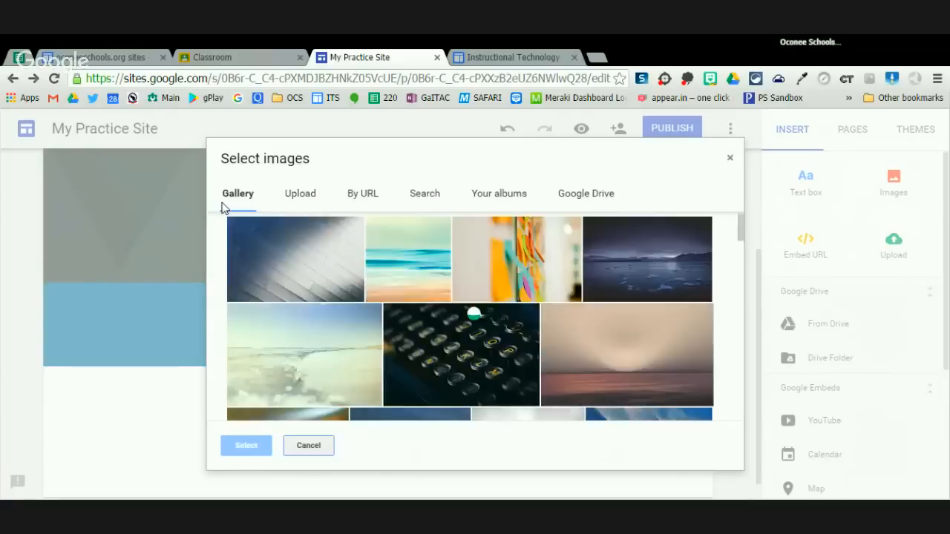
click(254, 271)
click(249, 447)
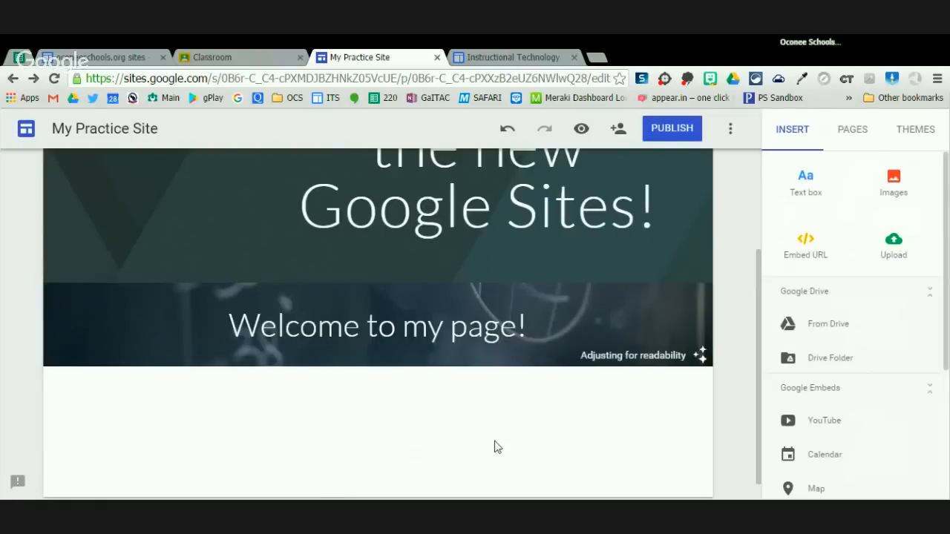
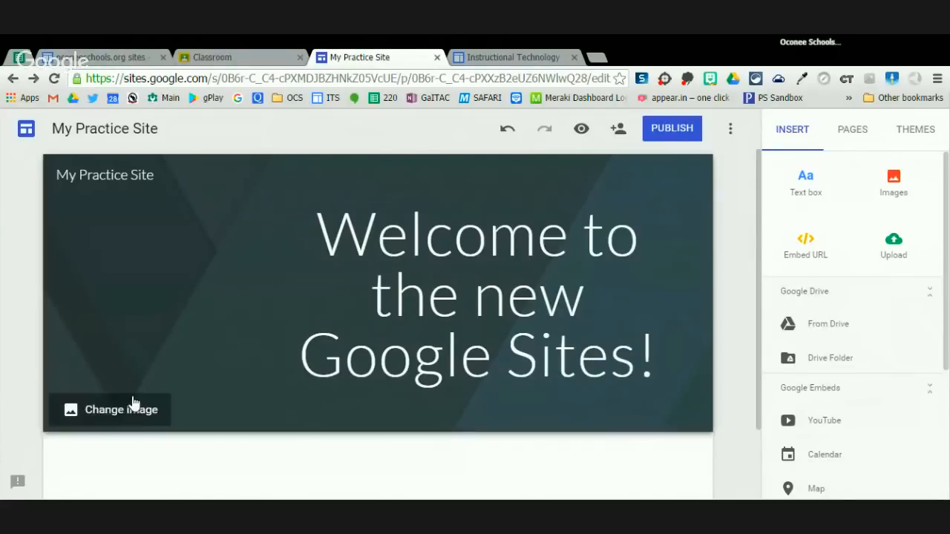
- Add a text box reading "Welcome!" below the header, center the text and make it bold
scroll(131, 403, down, 1)
click(807, 189)
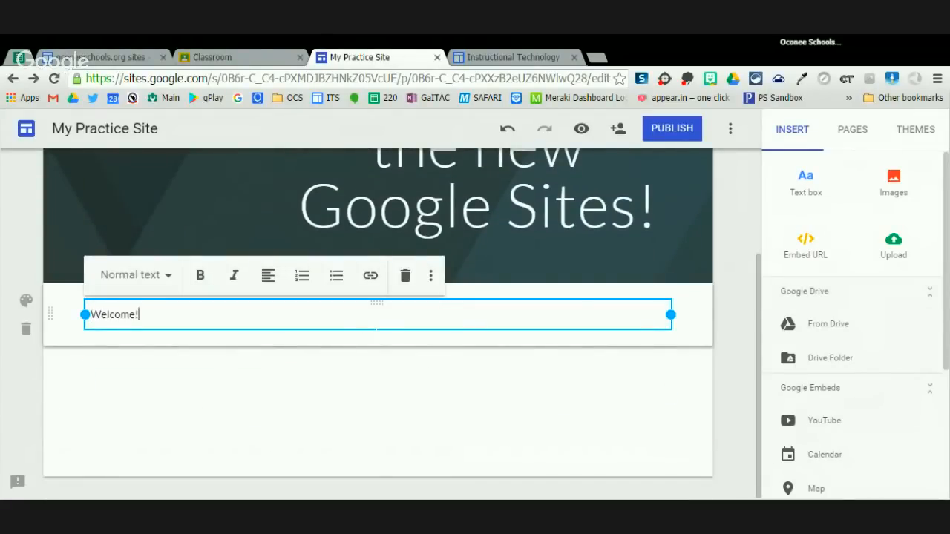
click(270, 284)
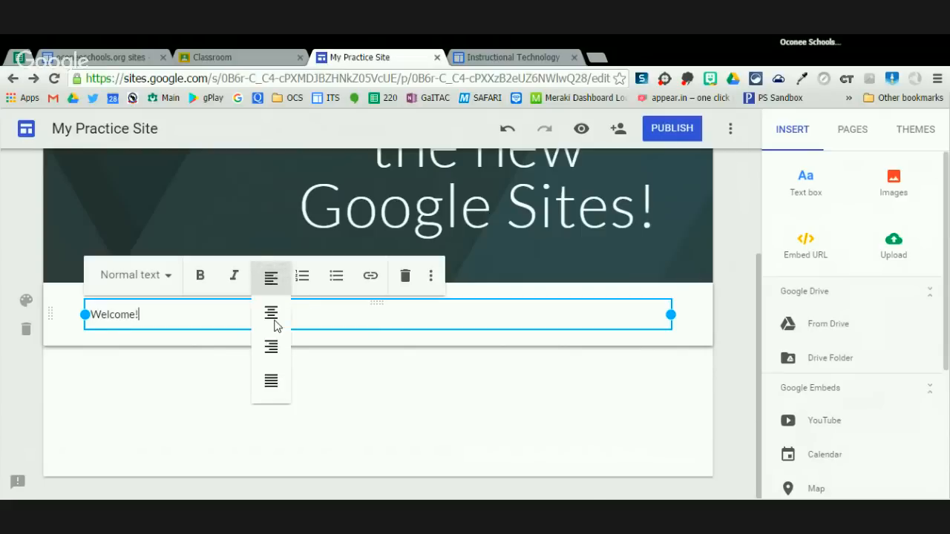
click(273, 321)
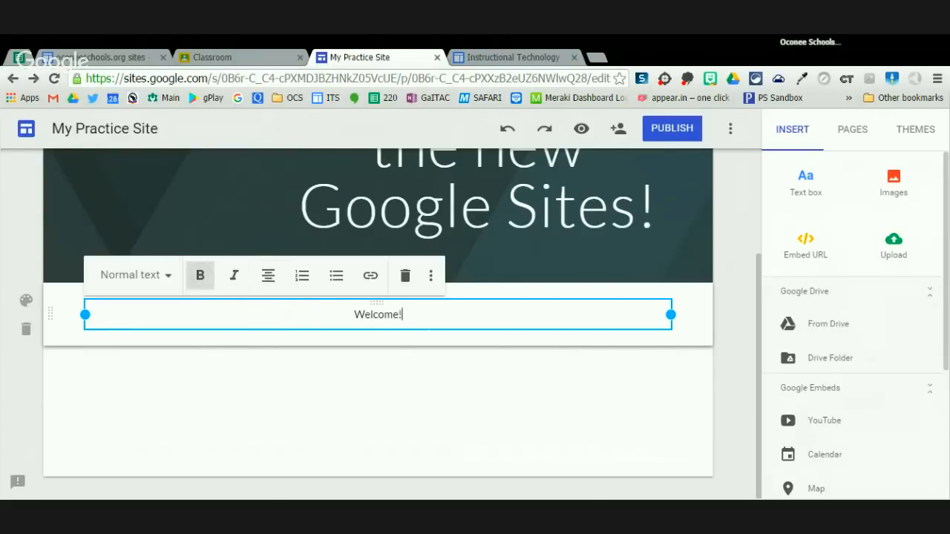
drag(402, 315, 360, 314)
click(200, 275)
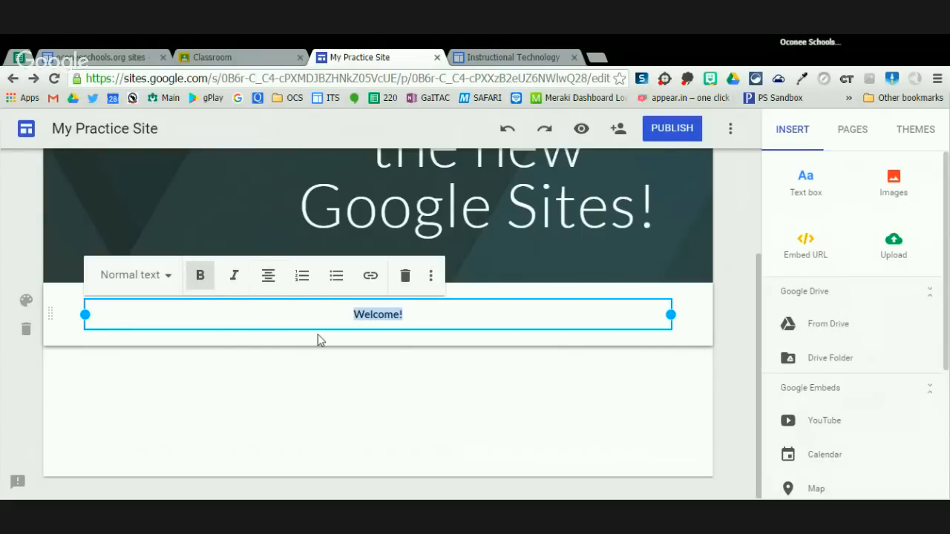
- Try the code font on the "Welcome!" text, remove it again, and review the other extra formatting options
click(374, 319)
click(358, 317)
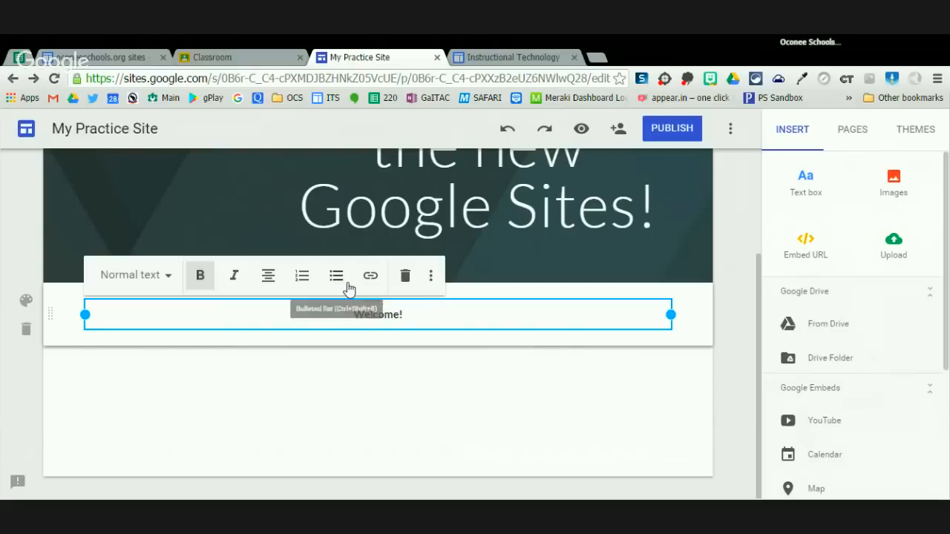
click(431, 277)
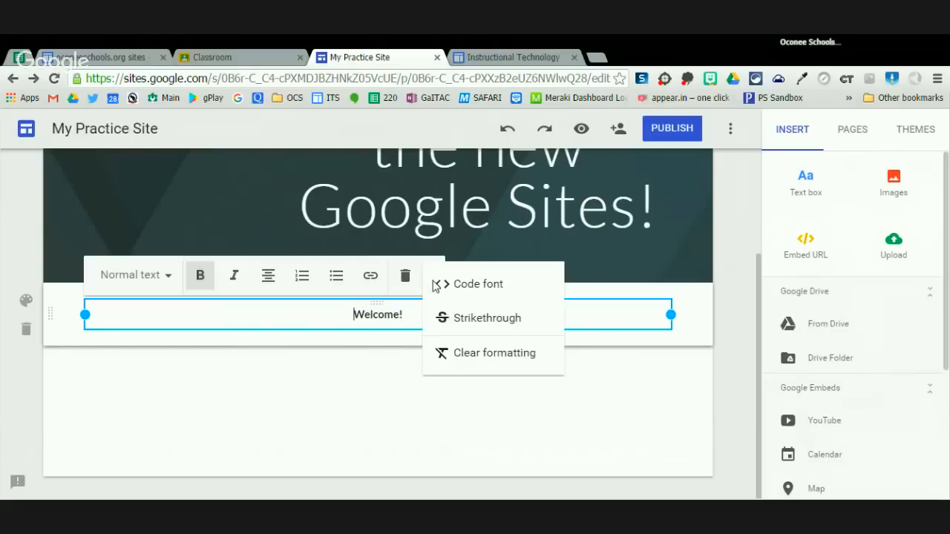
click(506, 293)
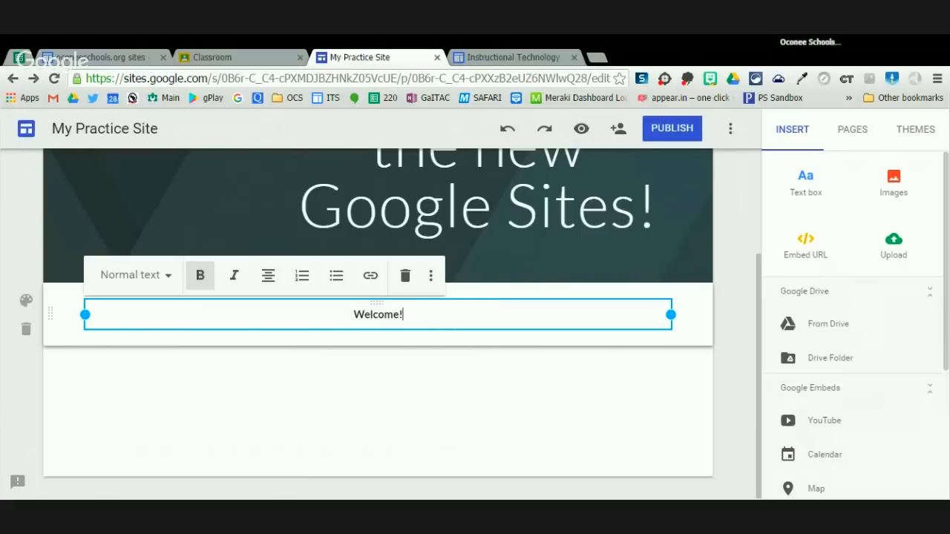
key(ctrl+a)
click(431, 276)
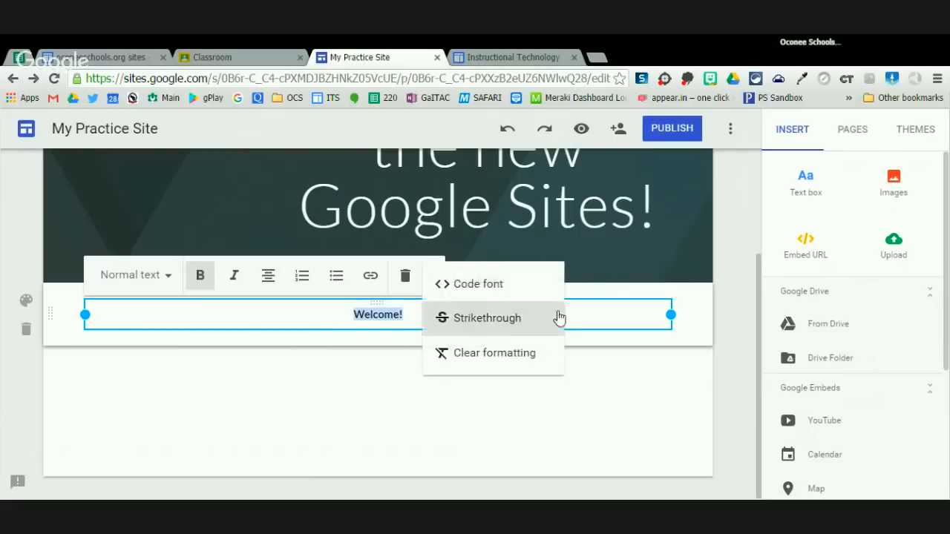
click(497, 295)
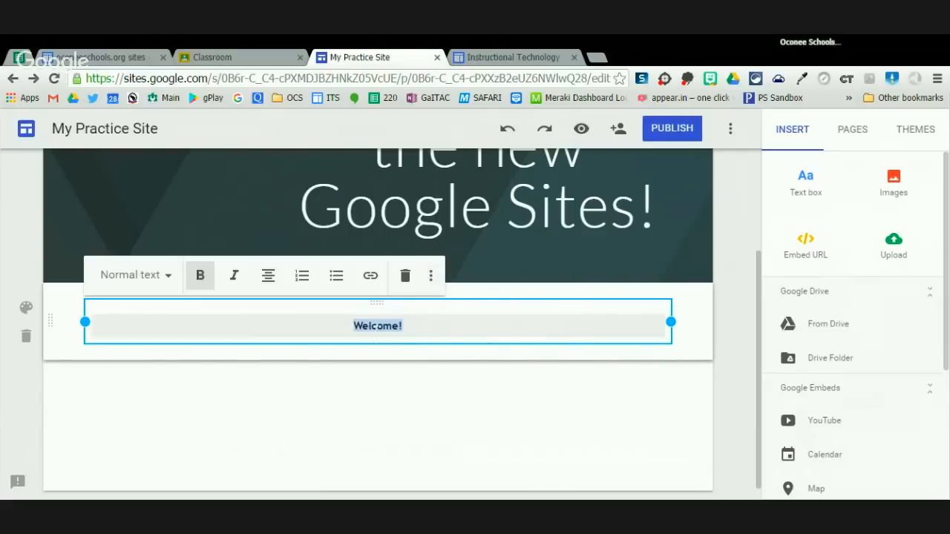
click(431, 275)
click(462, 282)
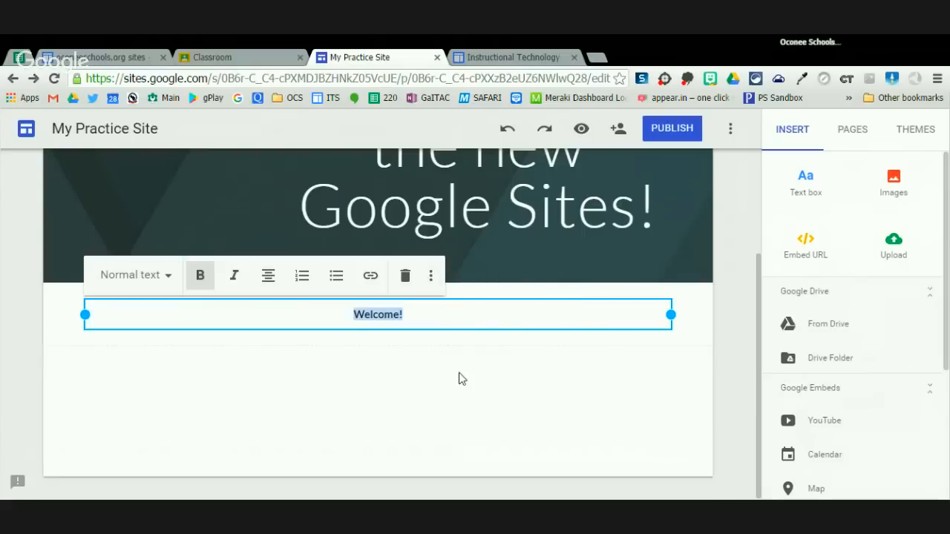
click(431, 276)
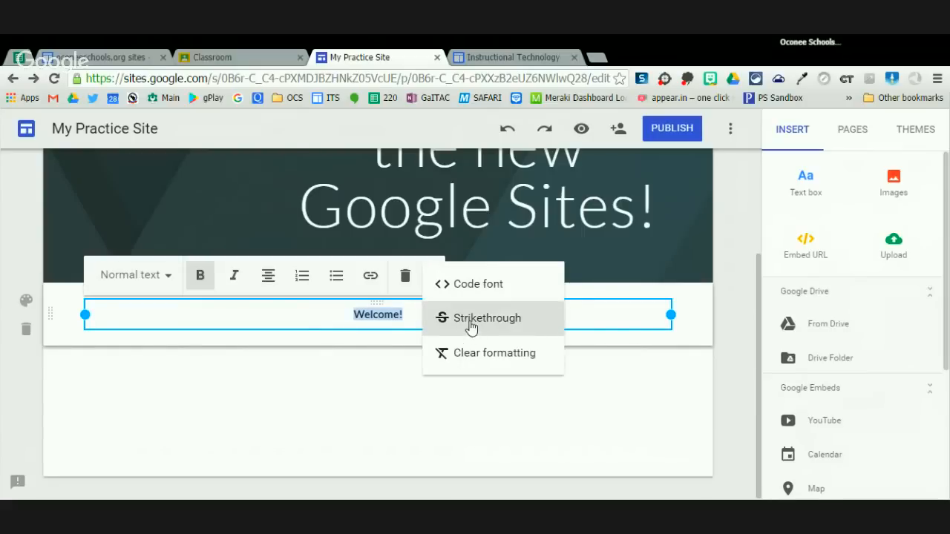
click(357, 441)
- Apply the Heading style to the "Welcome!" text and deselect its text box
click(374, 319)
click(141, 276)
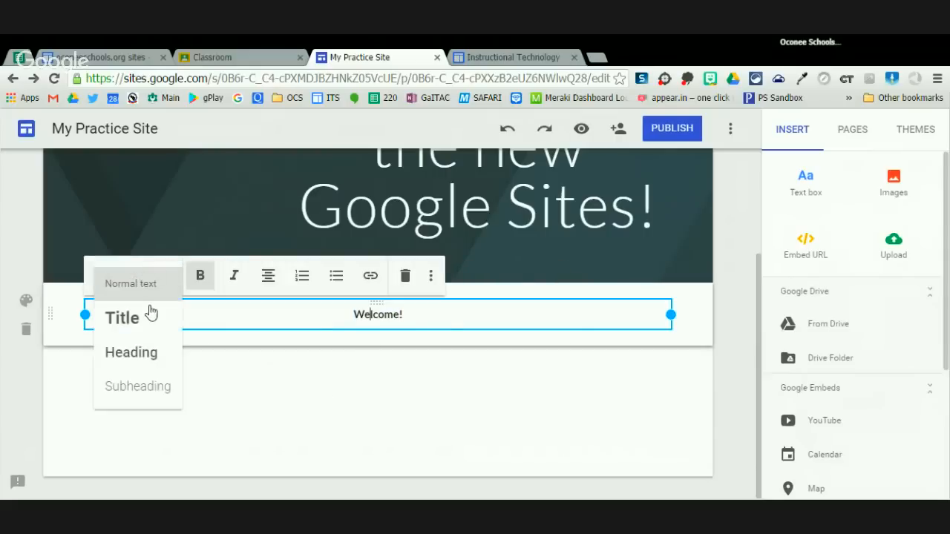
click(152, 354)
click(141, 385)
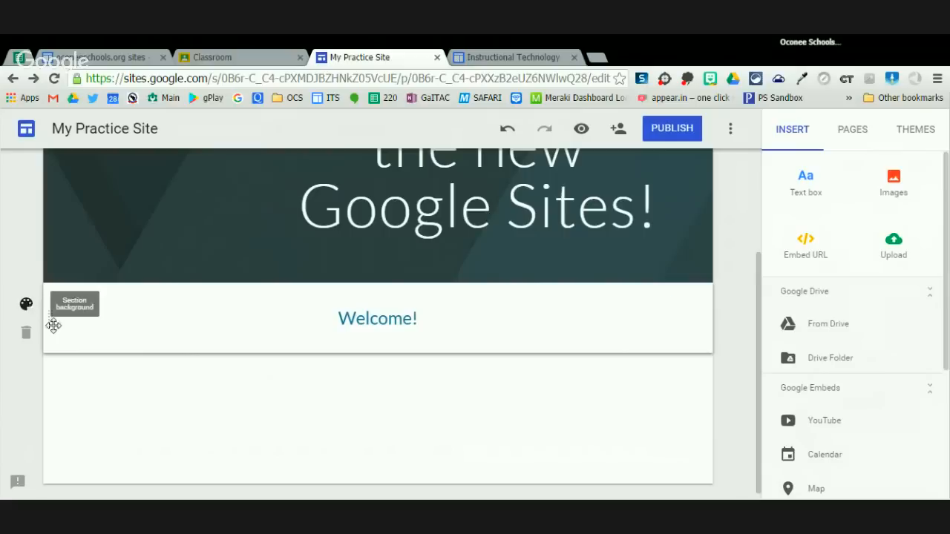
- Set the background of the "Welcome!" section to the Emphasis 2 style
click(26, 305)
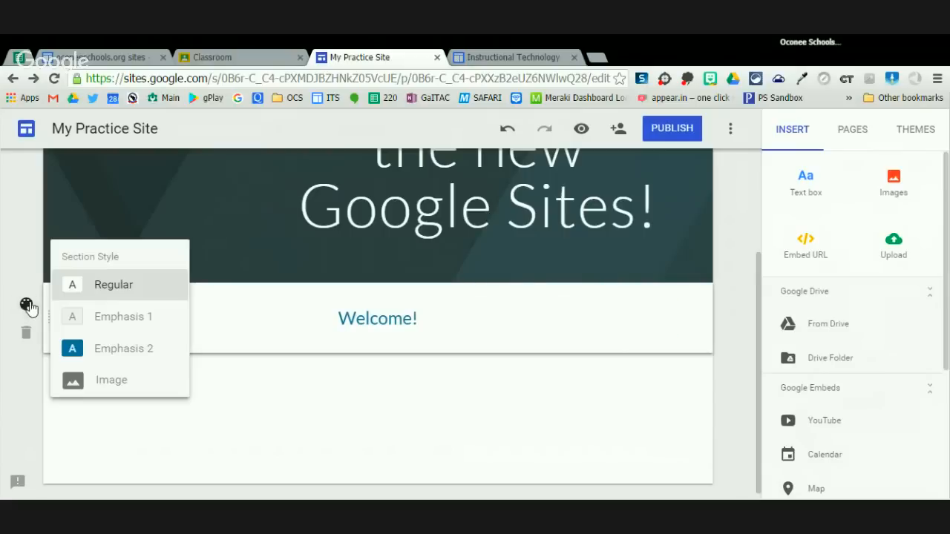
click(148, 348)
click(267, 413)
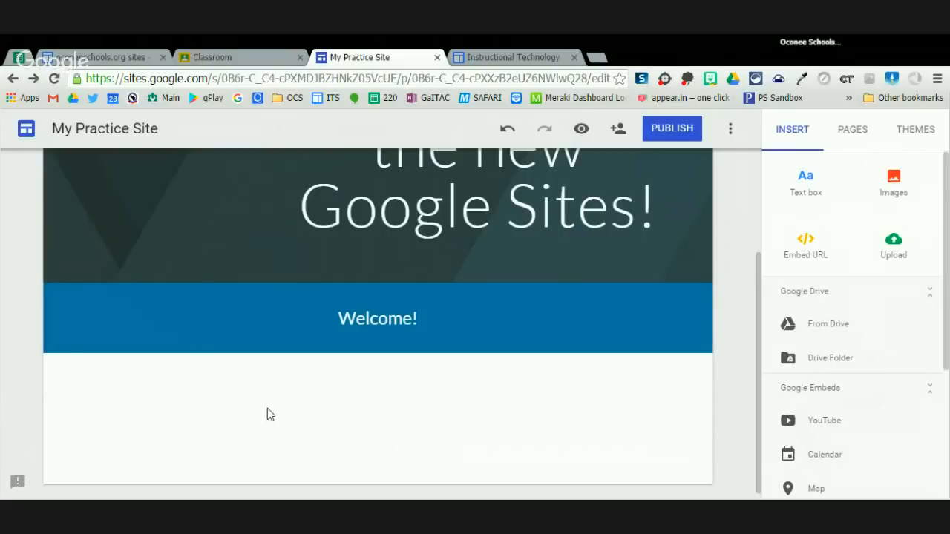
- Bring up the quick-insert wheel in the empty area below the "Welcome!" section and dismiss it
scroll(609, 386, down, 1)
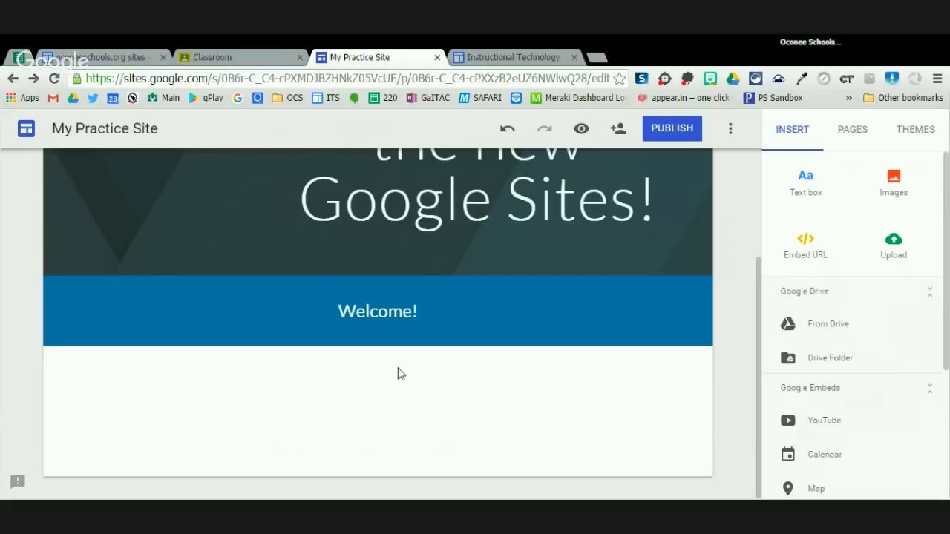
double_click(354, 393)
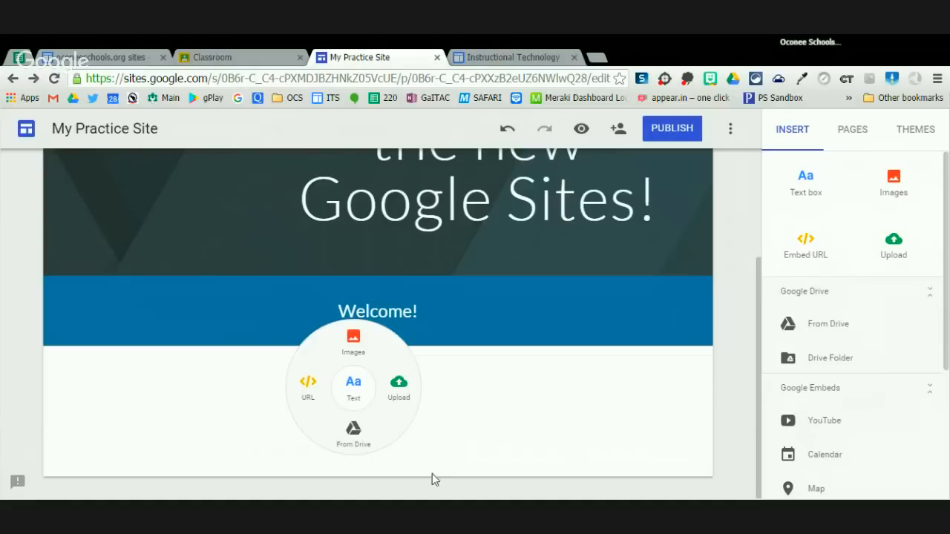
click(186, 414)
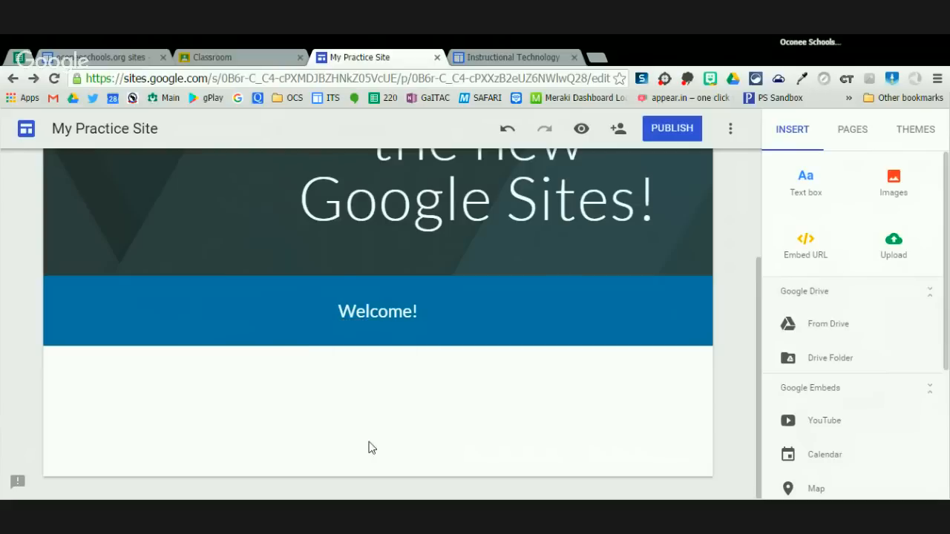
double_click(441, 400)
double_click(437, 420)
- Embed the YouTube video "The New Google Sites: An Impromtu Overview" from its copied URL and center it below the "Welcome!" section
click(812, 248)
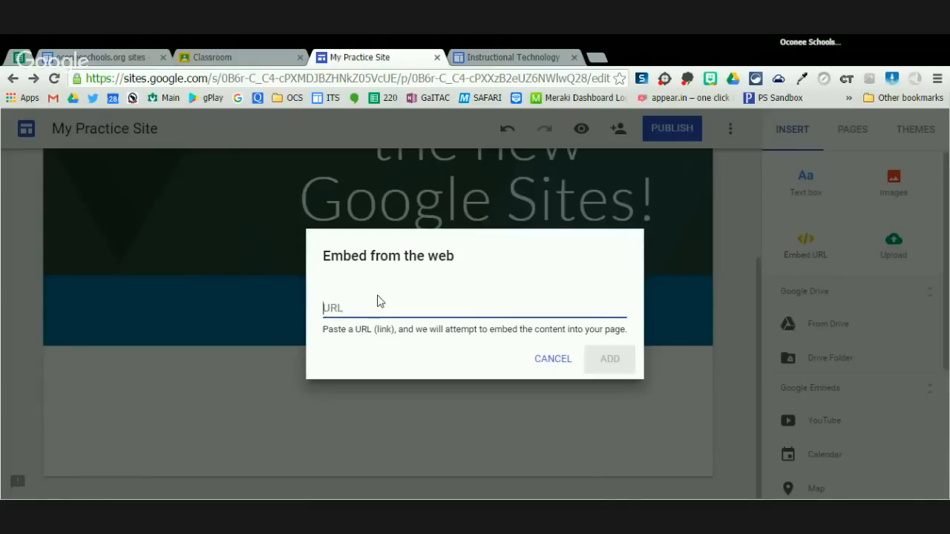
key(ctrl+v)
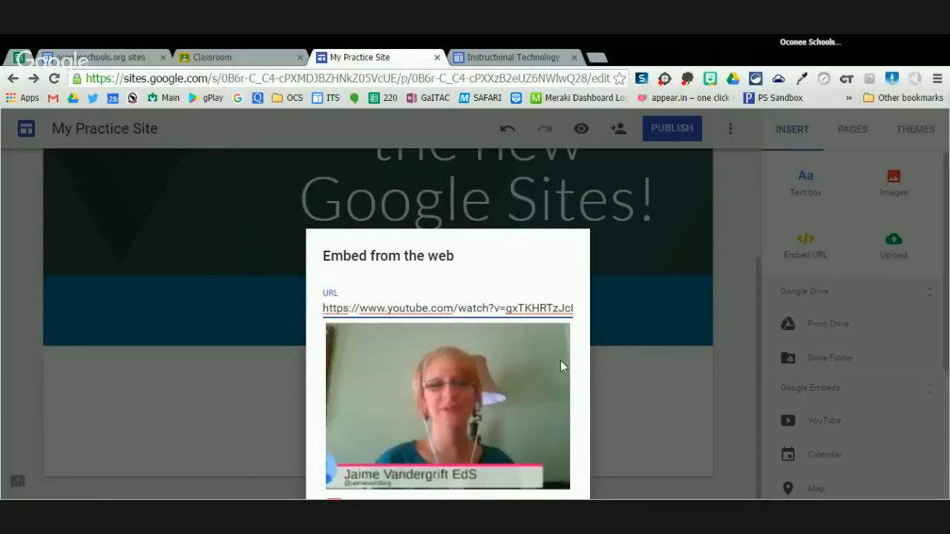
drag(494, 262, 500, 198)
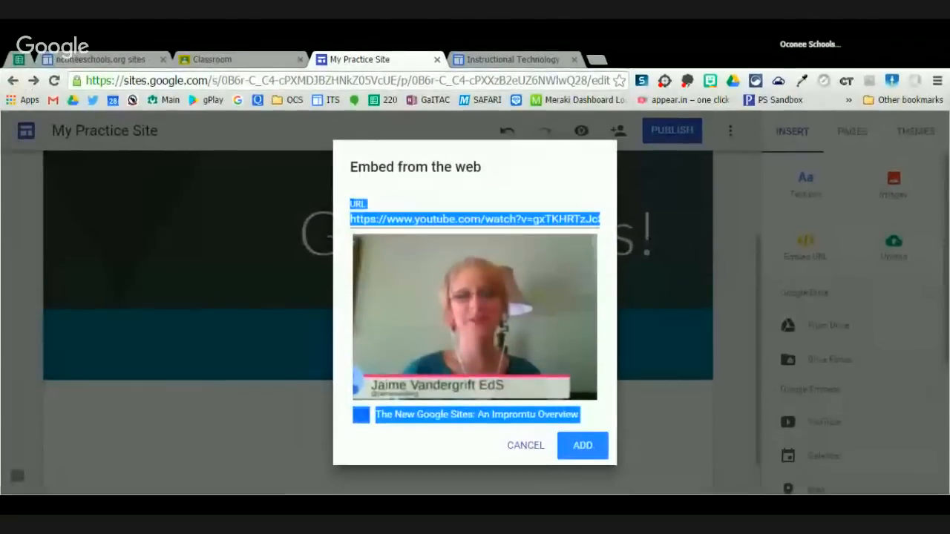
click(591, 447)
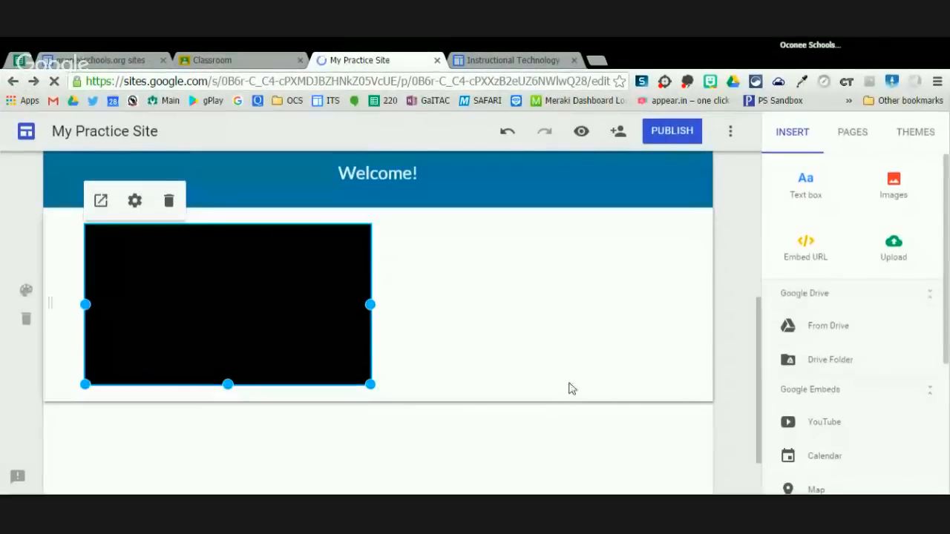
drag(182, 327, 407, 304)
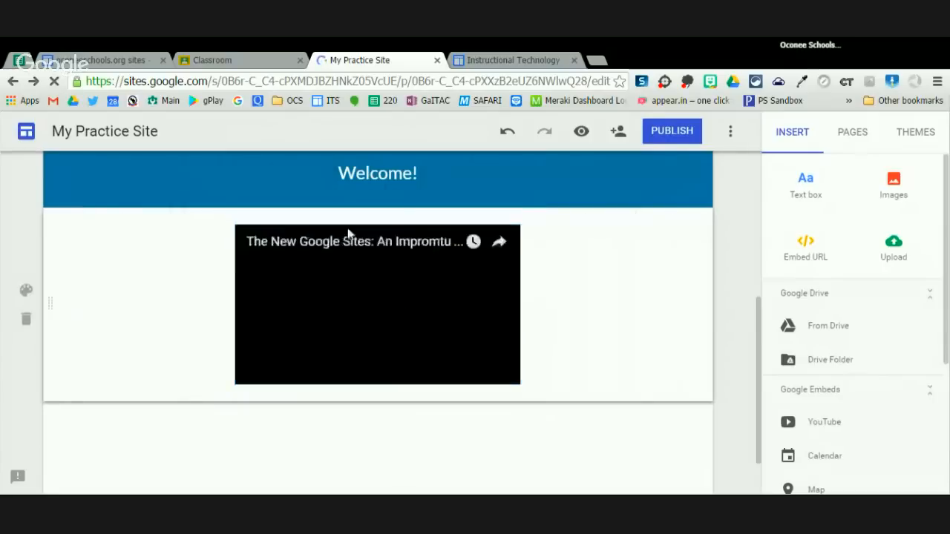
- Move the video section above the "Welcome!" section, directly below the page header
scroll(212, 291, up, 2)
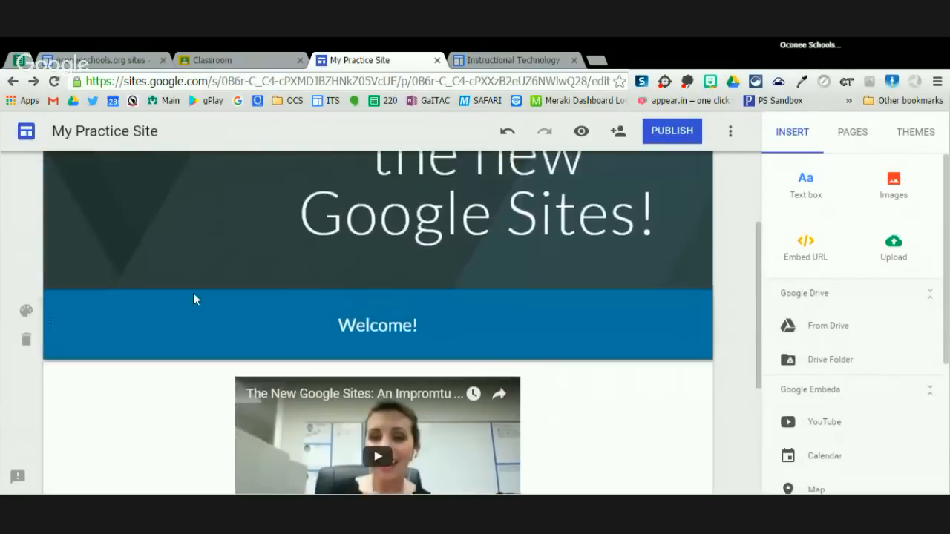
scroll(193, 292, down, 1)
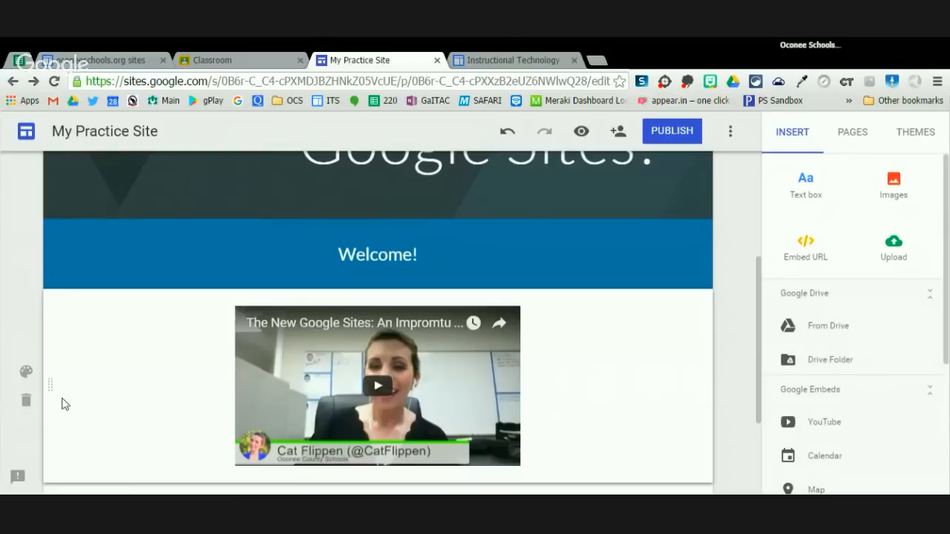
drag(64, 399, 394, 225)
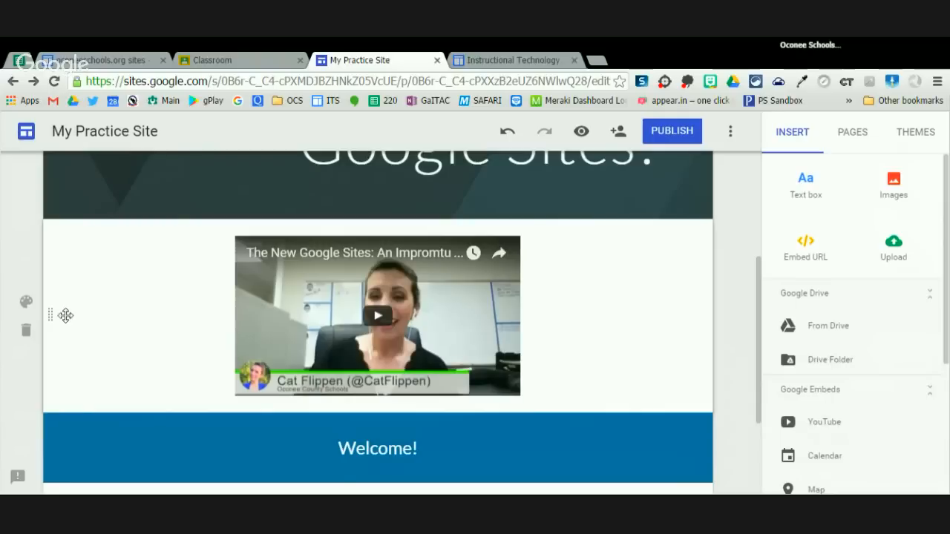
- Look over the page's section order and the Google Drive, Google Embeds and Google Docs content available to insert
scroll(159, 330, down, 2)
scroll(164, 329, up, 1)
scroll(156, 326, down, 1)
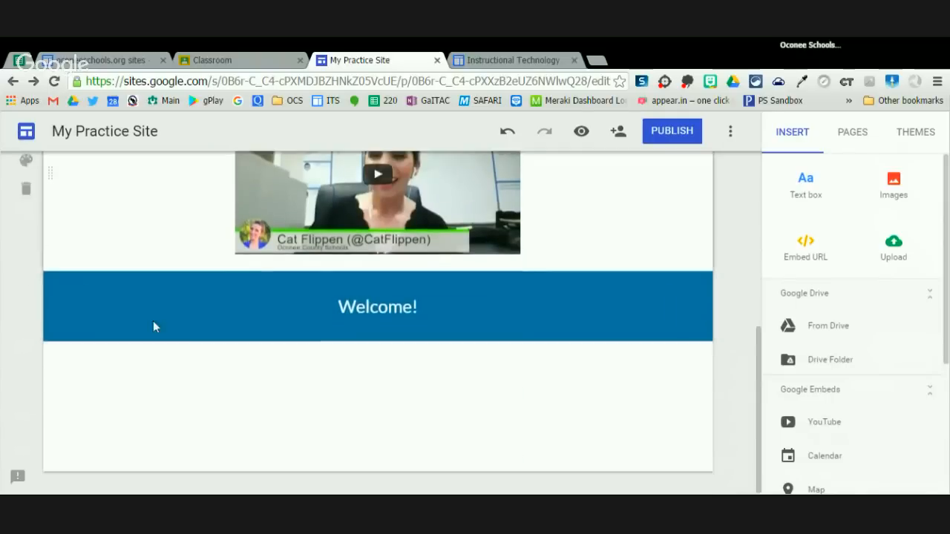
scroll(842, 408, down, 2)
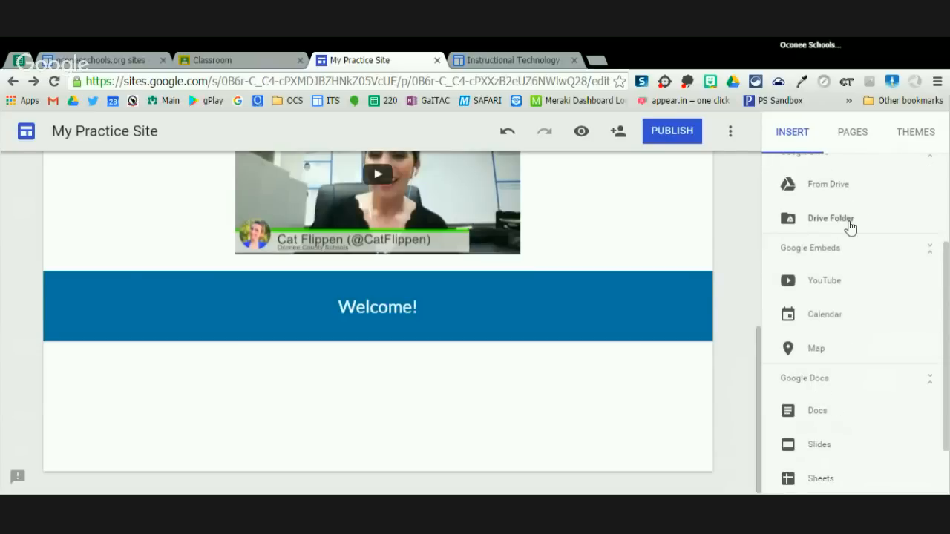
scroll(843, 341, down, 1)
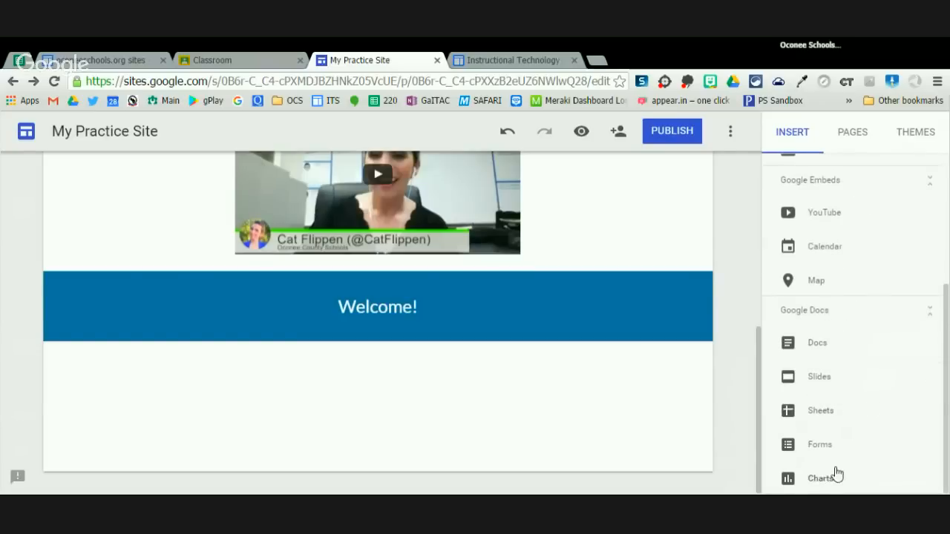
scroll(859, 437, up, 3)
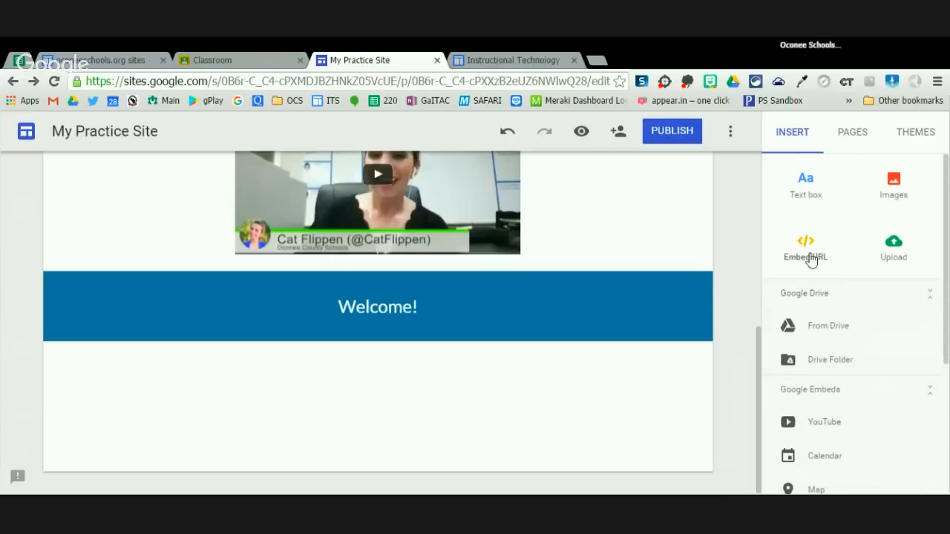
scroll(557, 360, up, 5)
scroll(556, 356, down, 4)
scroll(553, 345, up, 1)
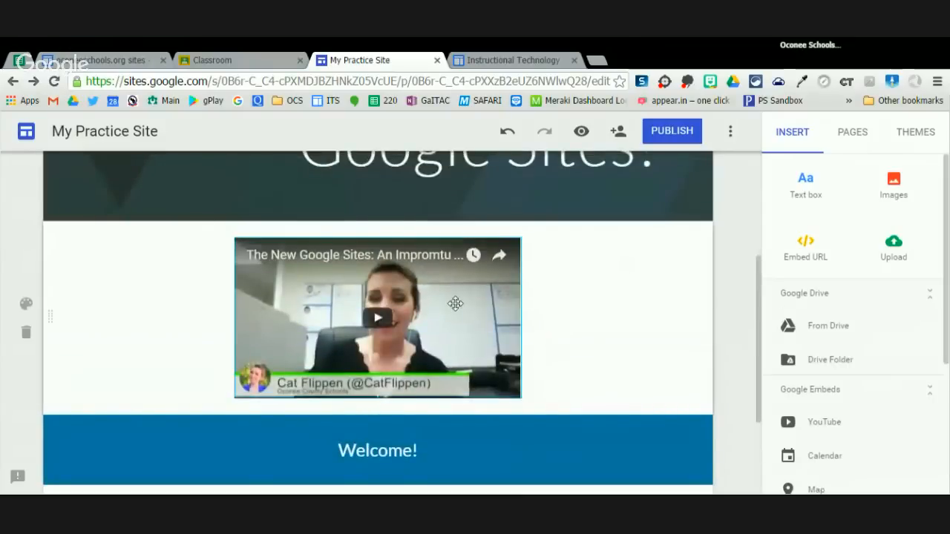
scroll(404, 338, up, 3)
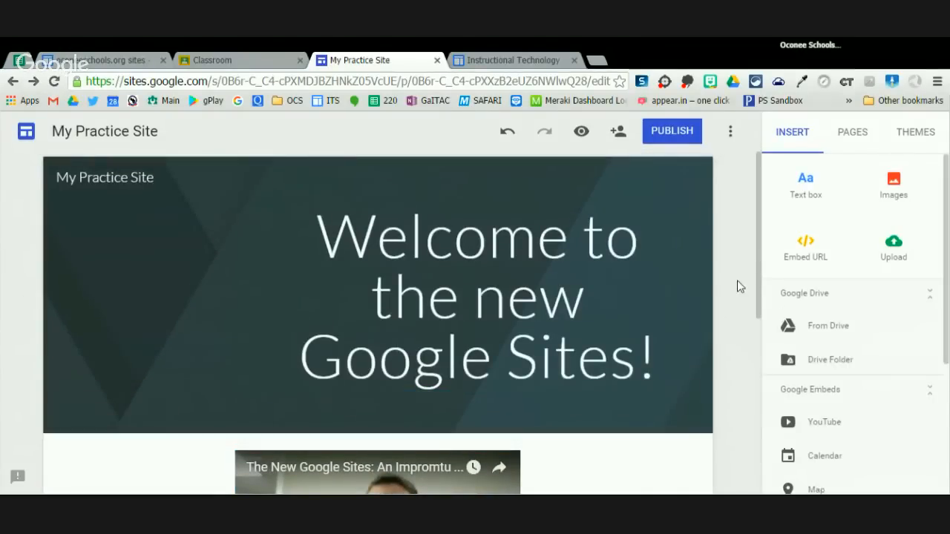
- Switch to the Instructional Technology site, open its BYOT page for editing and review the available page layouts
click(529, 62)
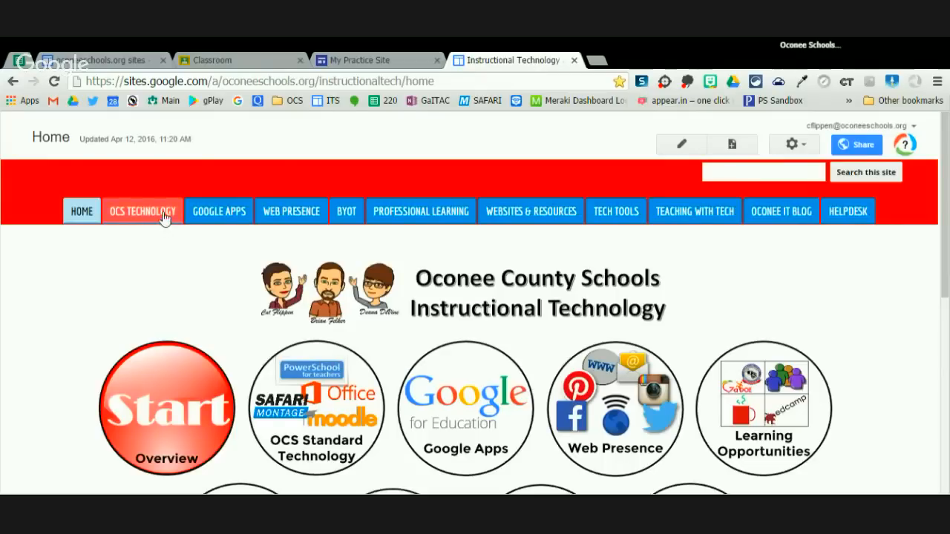
click(351, 213)
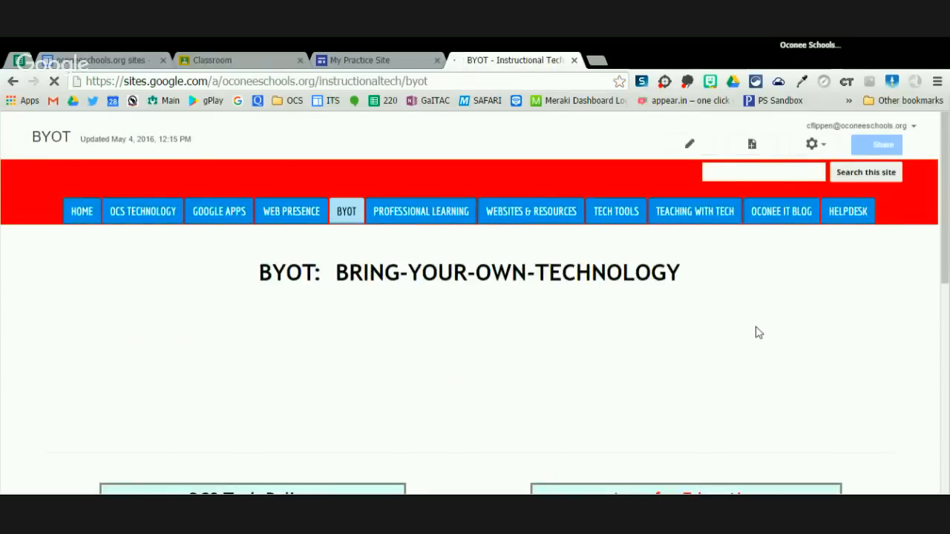
scroll(753, 326, down, 2)
scroll(712, 323, up, 2)
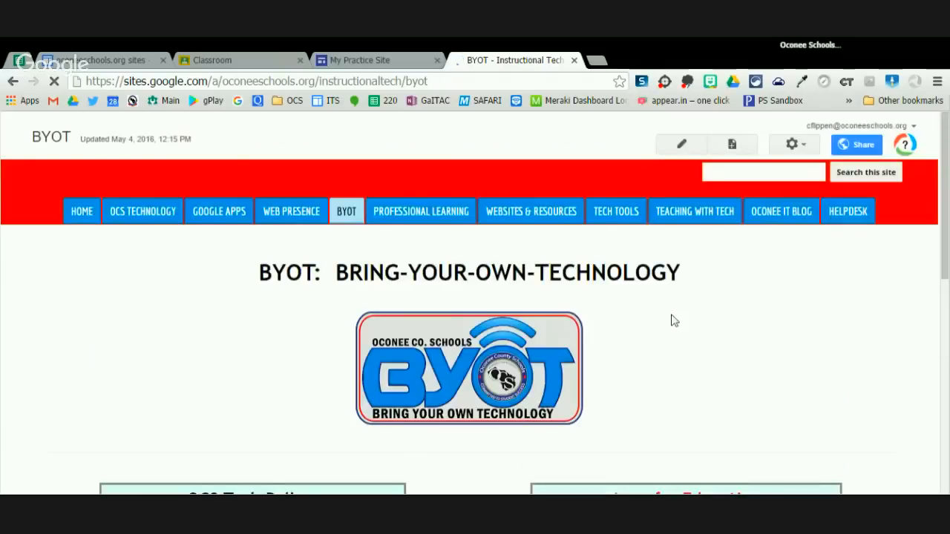
click(684, 144)
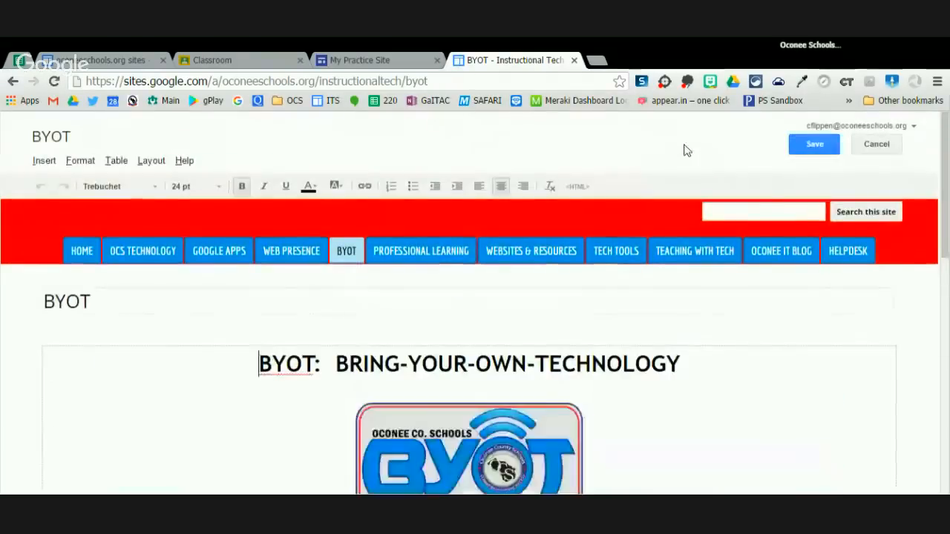
click(157, 161)
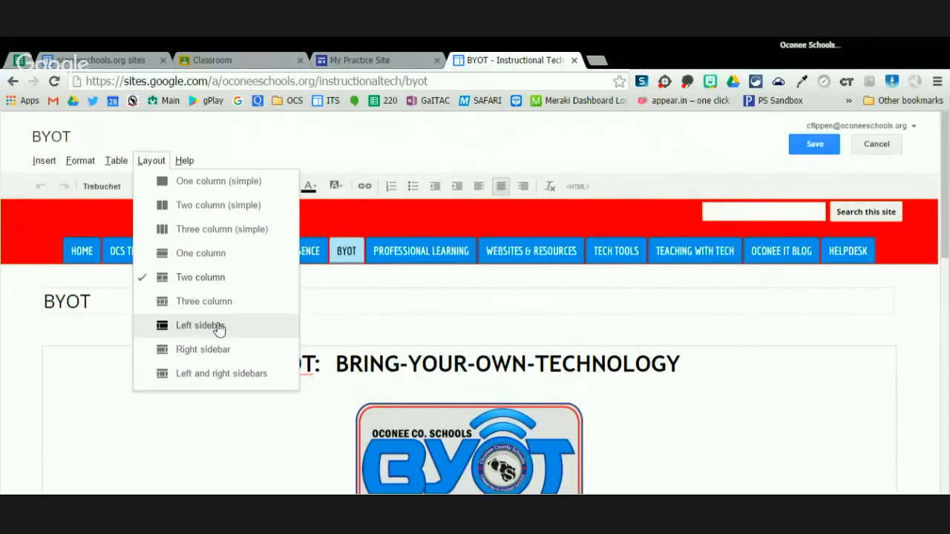
click(531, 334)
- Examine how the BYOT page's content is arranged in its layout boxes down to the footer, and leave editing
scroll(528, 326, down, 5)
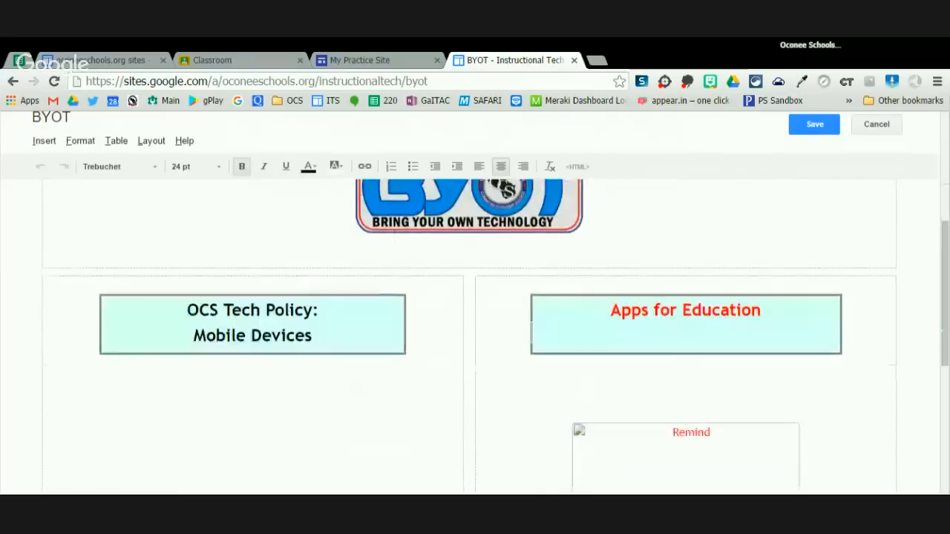
scroll(531, 327, down, 5)
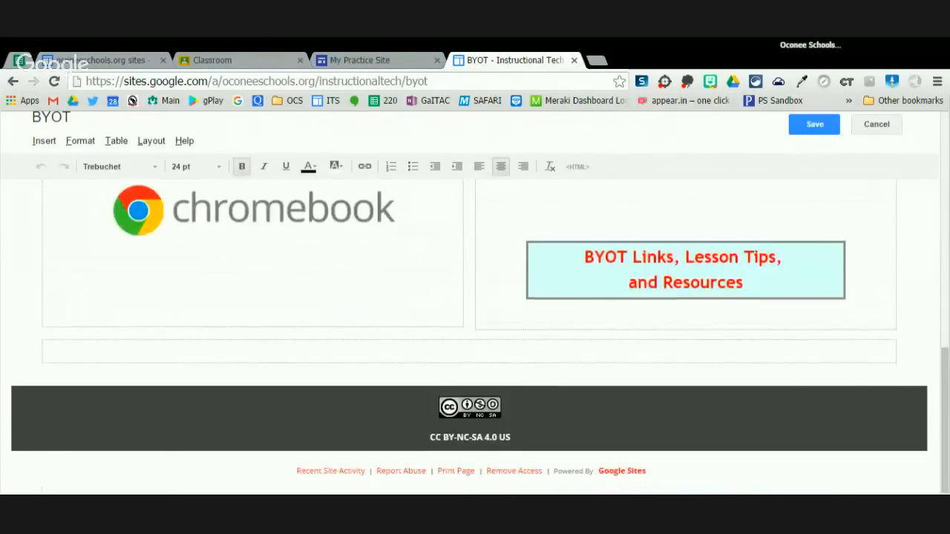
scroll(530, 321, up, 6)
scroll(527, 323, up, 3)
scroll(524, 322, down, 8)
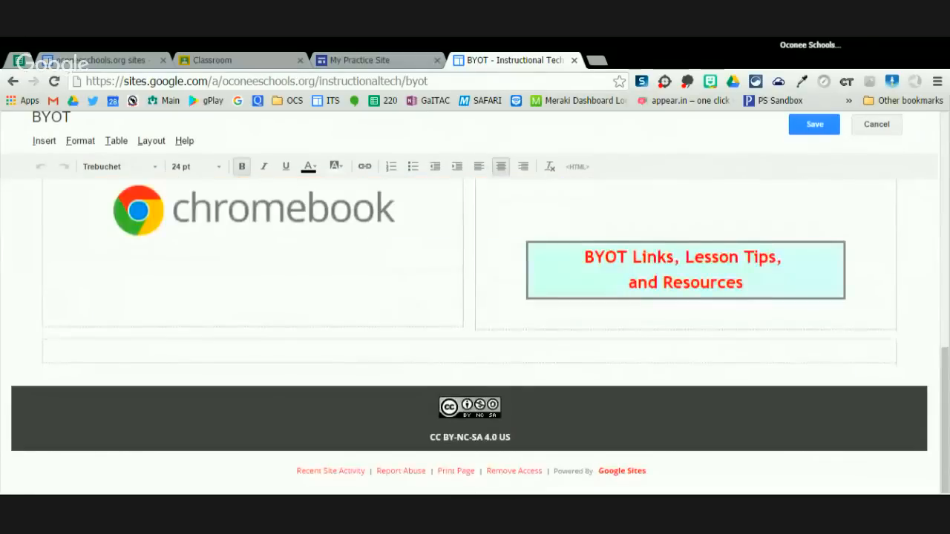
scroll(522, 320, up, 6)
scroll(520, 319, up, 3)
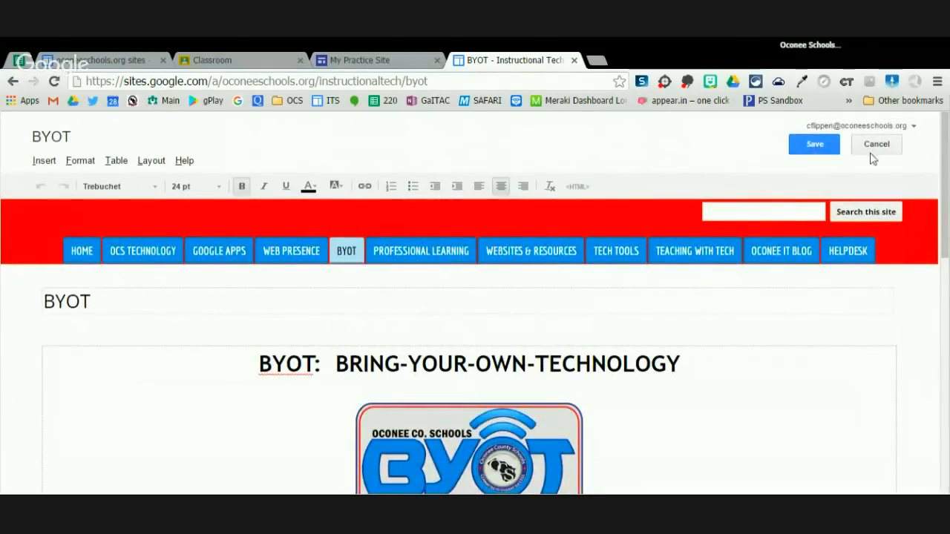
click(810, 146)
- Return to My Practice Site and search Google for "oconee schools" images to insert on the page
click(363, 61)
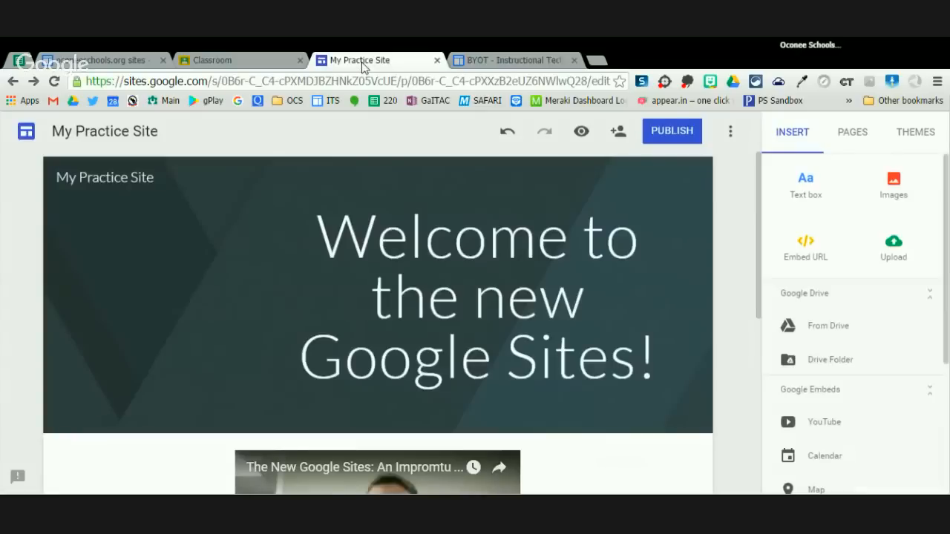
scroll(531, 360, down, 4)
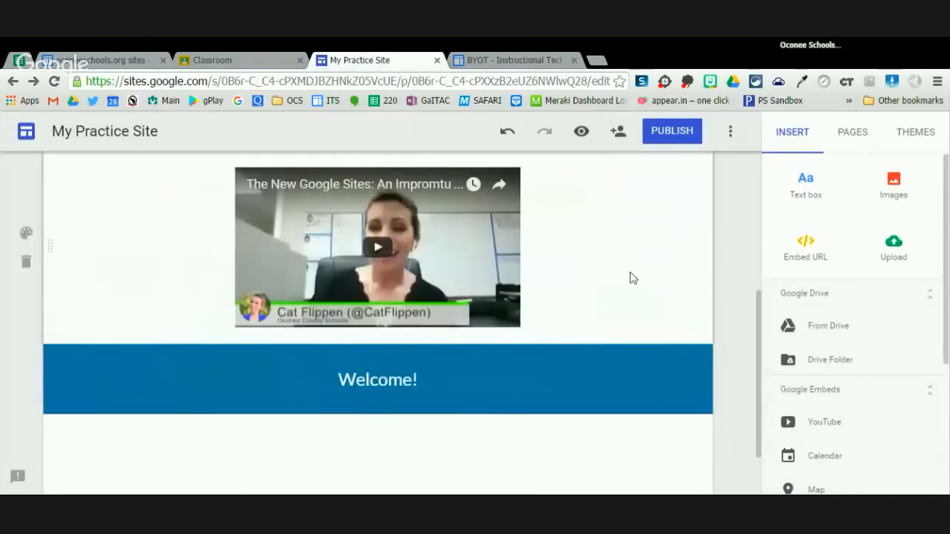
scroll(630, 275, down, 1)
scroll(630, 273, up, 2)
scroll(630, 271, down, 1)
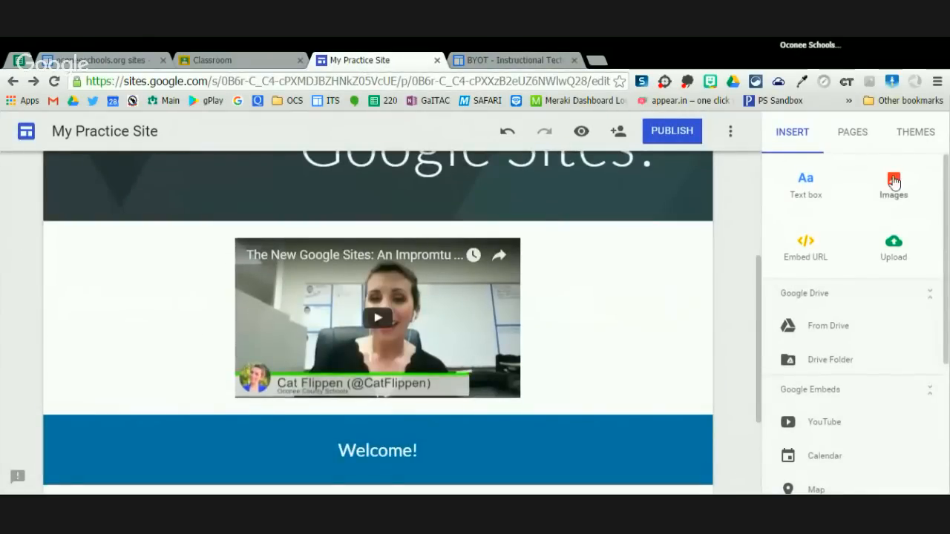
click(894, 184)
click(313, 203)
click(367, 197)
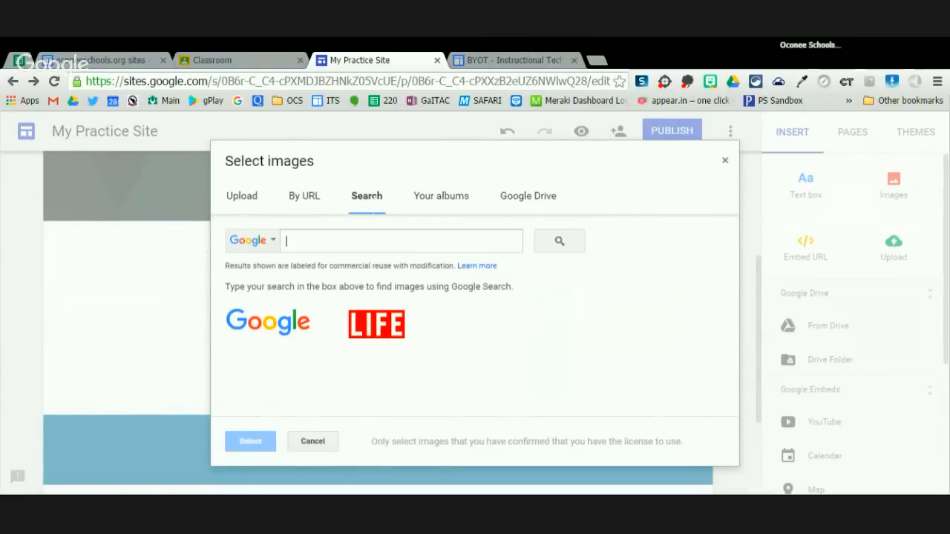
text(oconee scho)
text(ols)
key(Return)
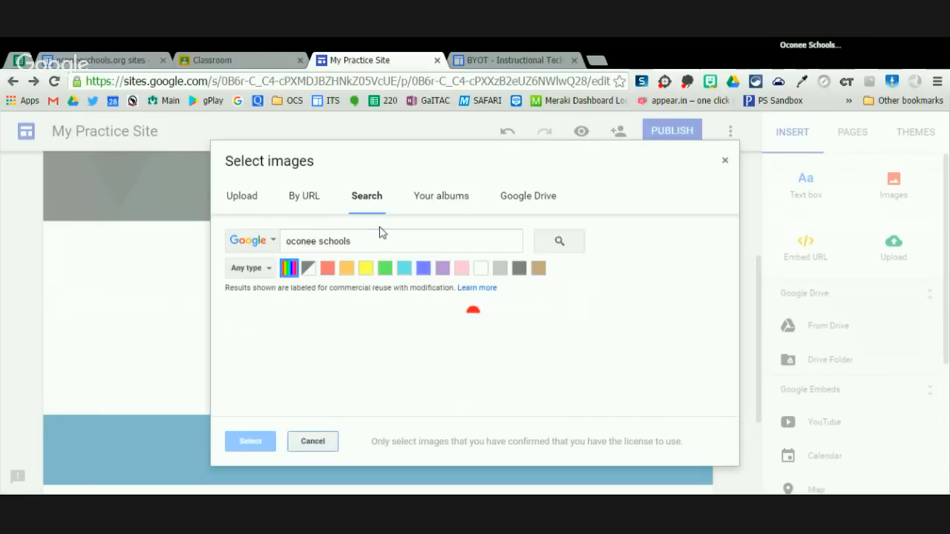
- Insert the Mercer University Health Sciences Center building photo from the image search results into the page
scroll(450, 250, down, 3)
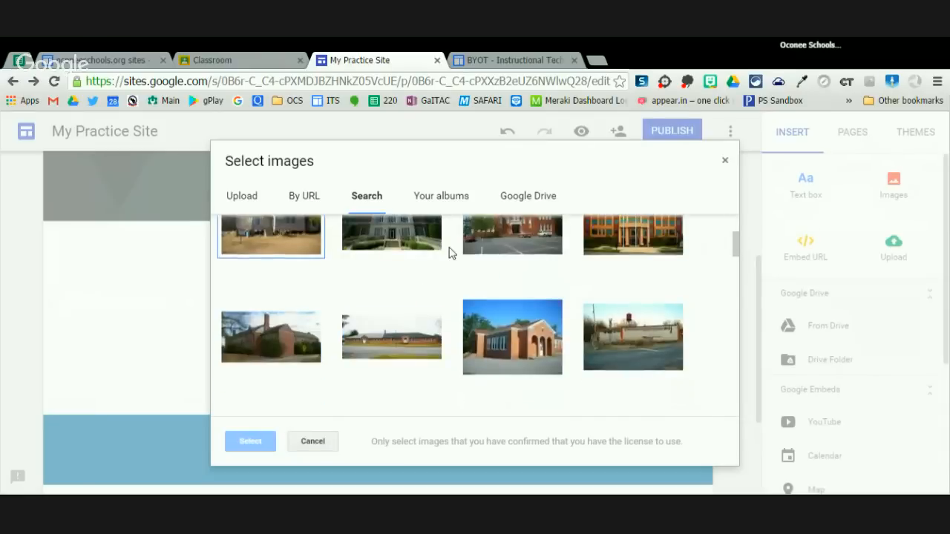
scroll(424, 307, up, 2)
scroll(421, 353, down, 5)
scroll(421, 353, up, 1)
scroll(420, 352, down, 3)
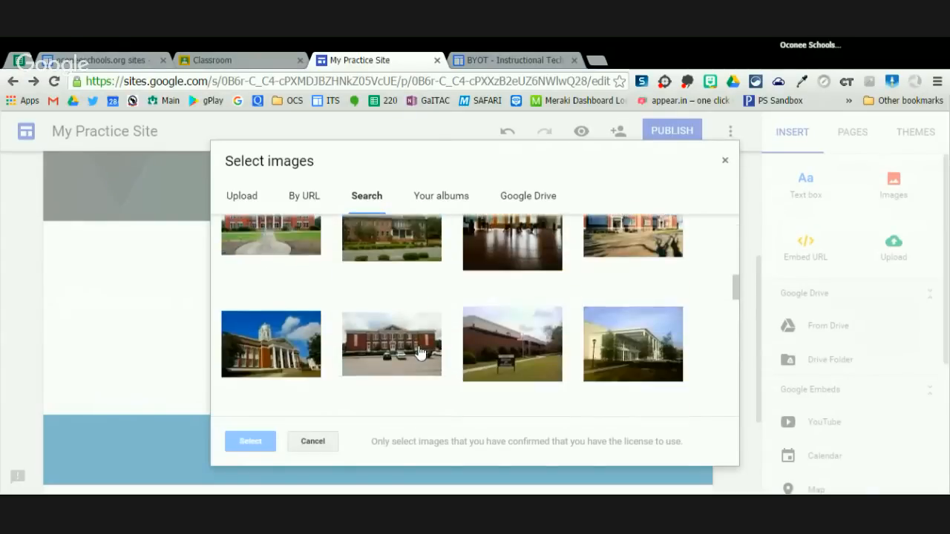
click(643, 356)
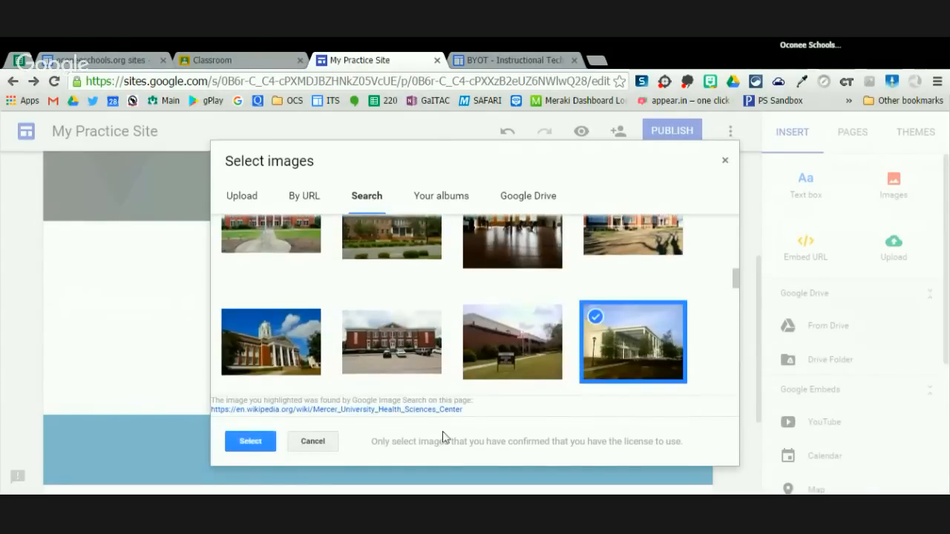
click(257, 441)
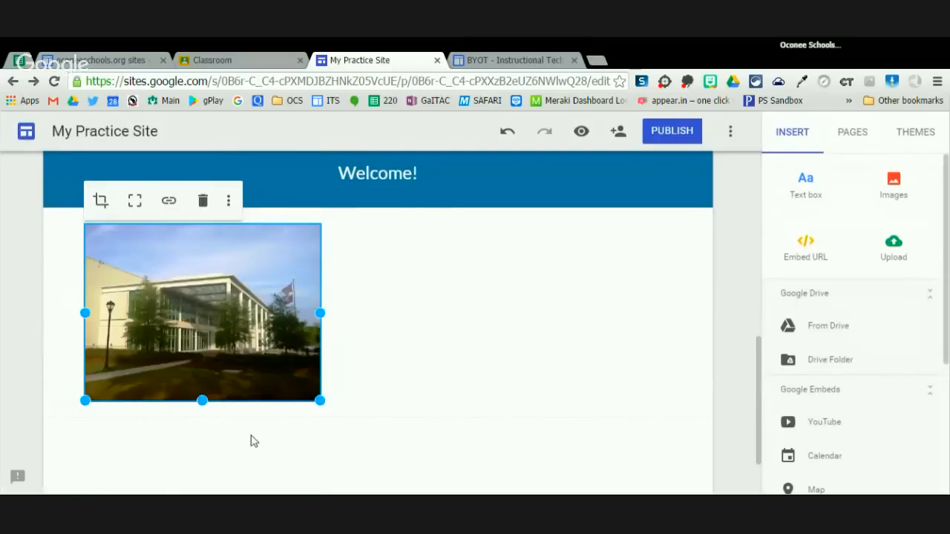
- Move the building photo up into the row beside the embedded video, and shift the video to the row's left edge
drag(206, 332, 556, 233)
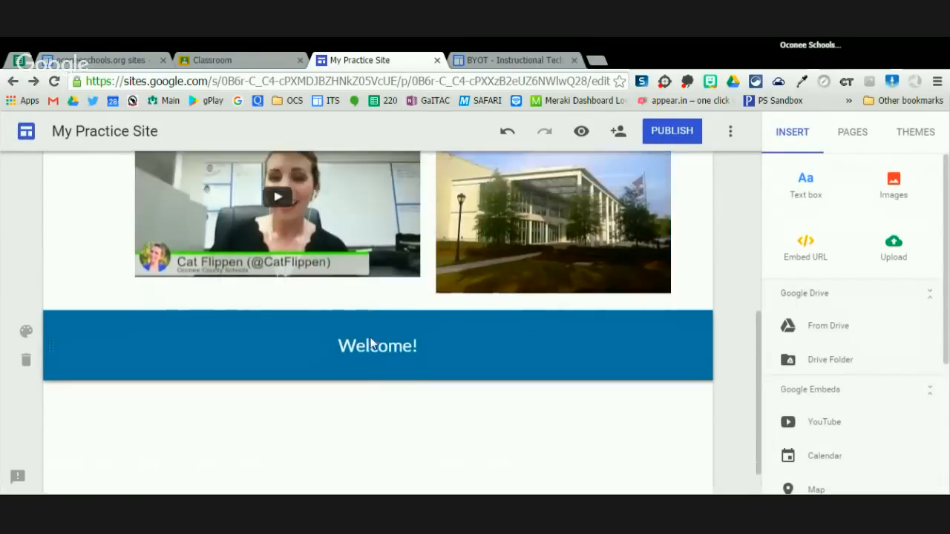
scroll(371, 343, up, 1)
drag(311, 297, 149, 282)
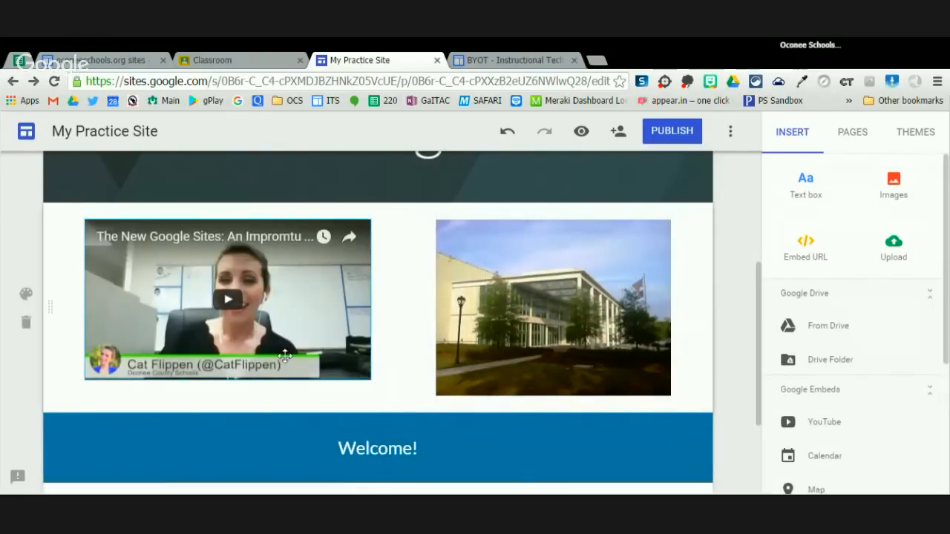
scroll(375, 401, up, 1)
scroll(348, 378, down, 2)
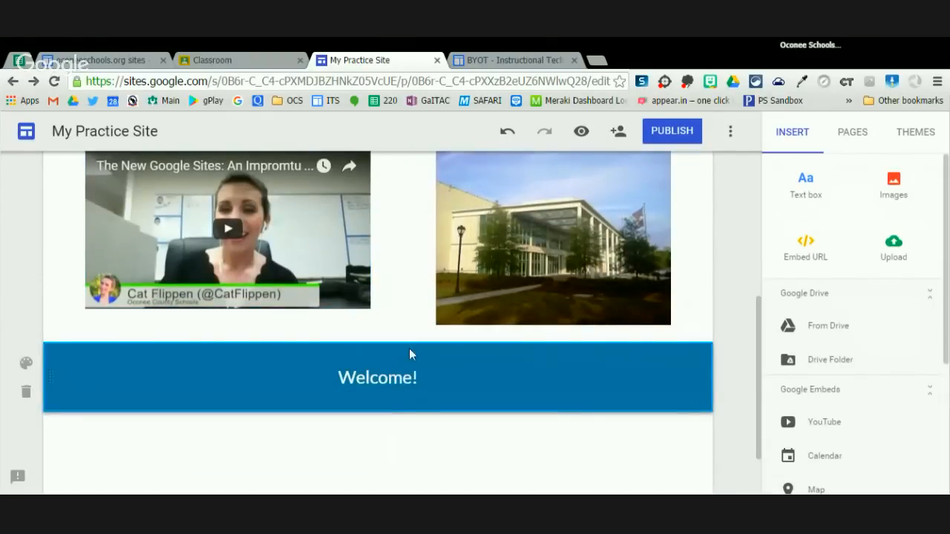
- Narrow the "Welcome!" text box to about the left quarter of the blue banner
click(431, 378)
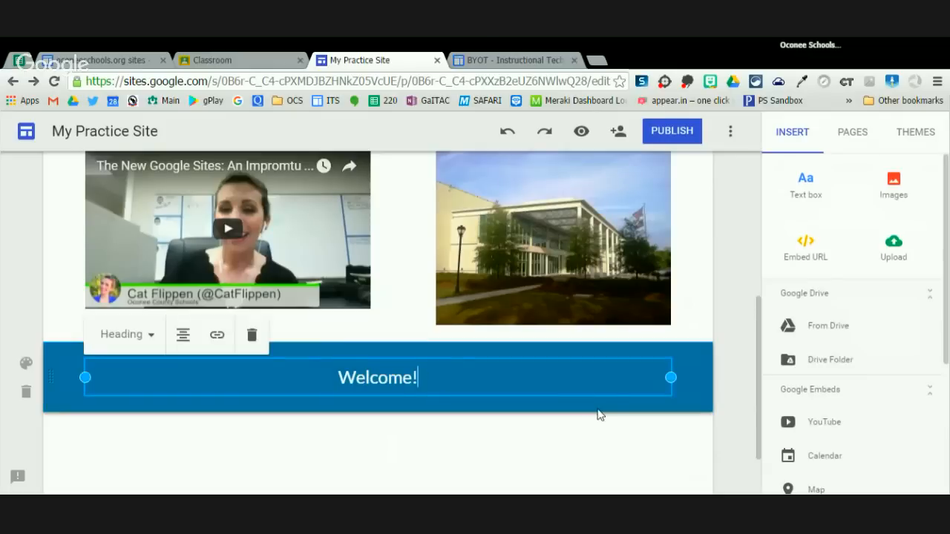
drag(680, 378, 168, 367)
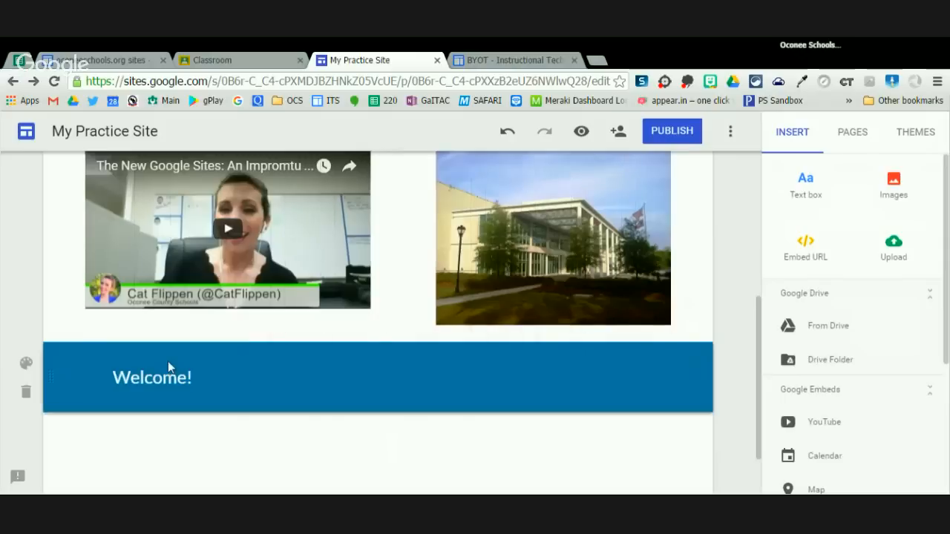
click(285, 379)
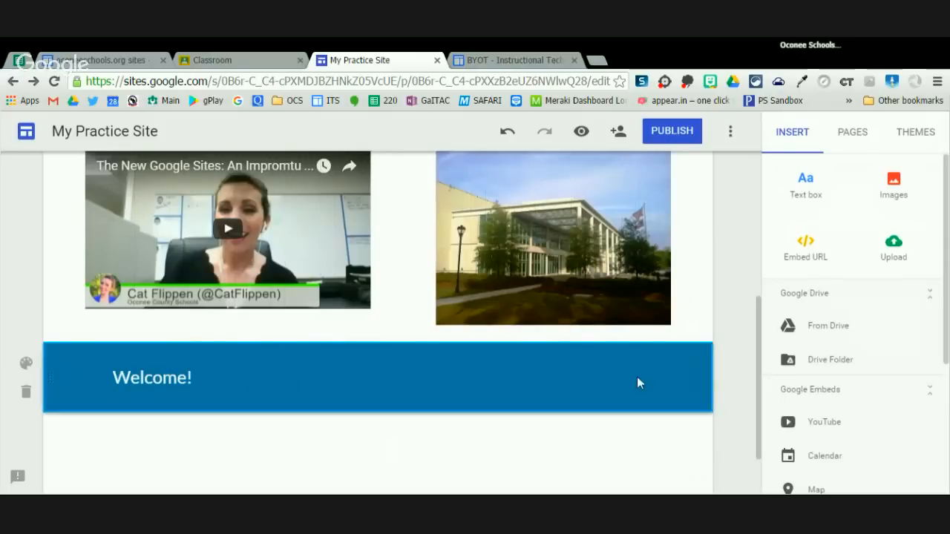
- Add a text box reading "Testing formatting" below the blue banner and center its text
scroll(623, 341, down, 1)
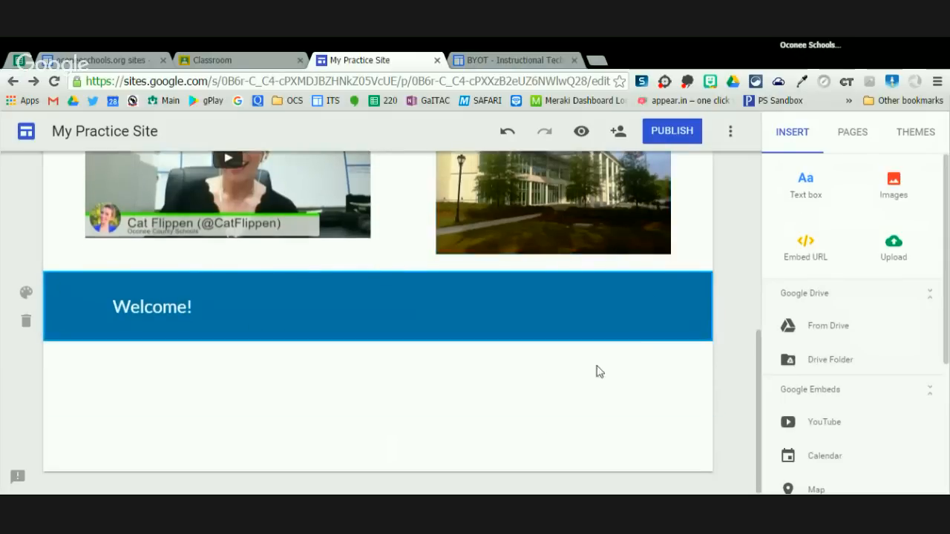
click(814, 185)
text(Testing format)
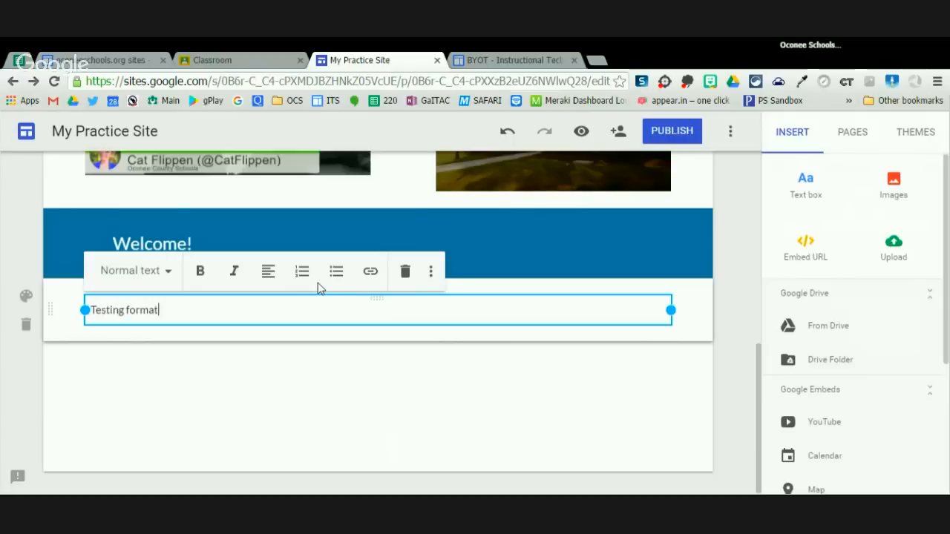
text(ting)
key(Return)
key(BackSpace)
click(270, 273)
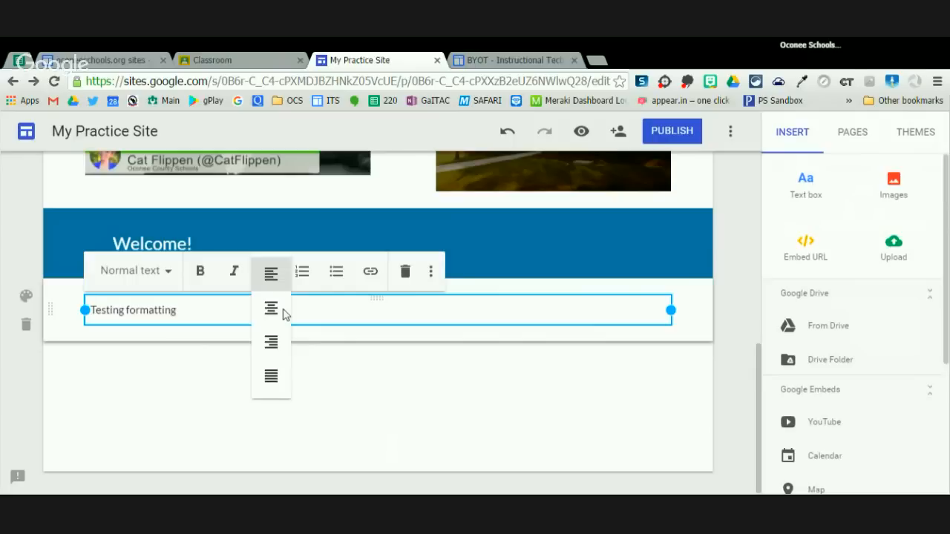
click(281, 310)
- Narrow the "Testing formatting" text box and move it into the blue banner, to the right of "Welcome!"
drag(676, 316, 224, 316)
click(176, 398)
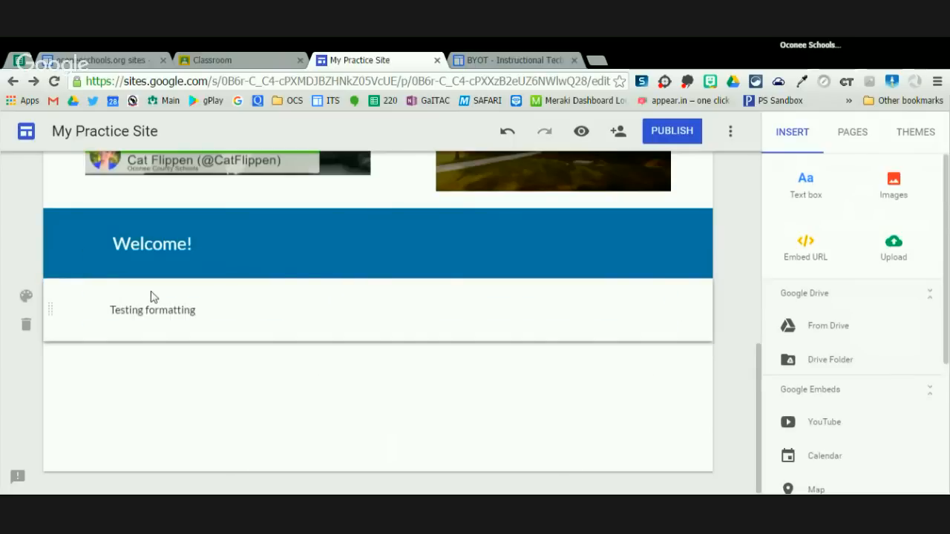
drag(149, 308, 339, 233)
drag(365, 297, 488, 313)
- Apply the Heading style to "Testing formatting" and widen its box so the text fits on one line
click(520, 319)
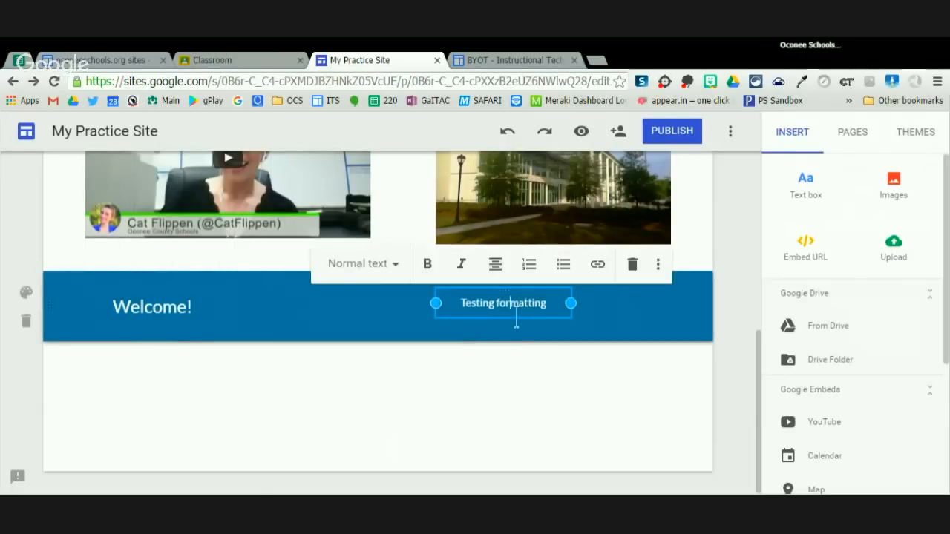
click(359, 275)
click(368, 346)
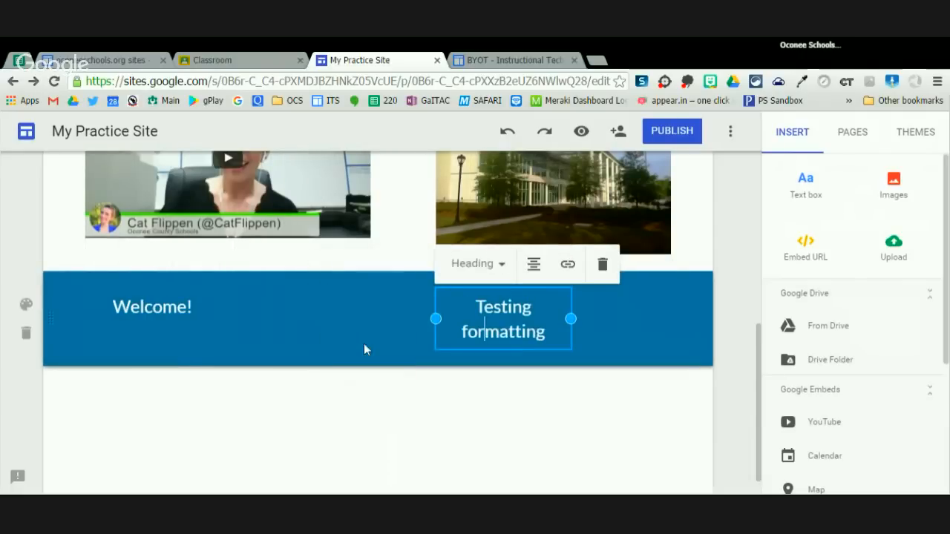
drag(584, 319, 590, 325)
click(240, 377)
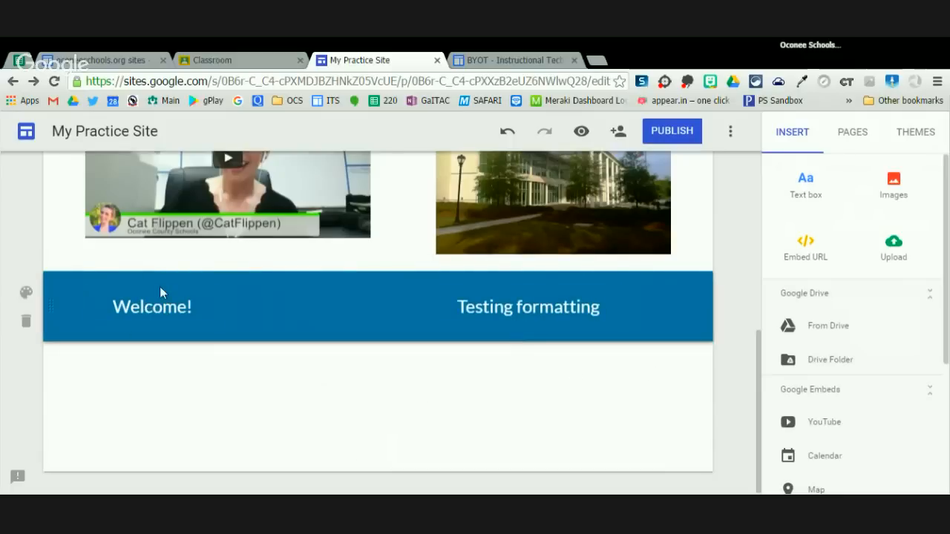
- Shift the "Welcome!" text toward the middle of the banner's left half and review the whole page
drag(170, 296, 255, 288)
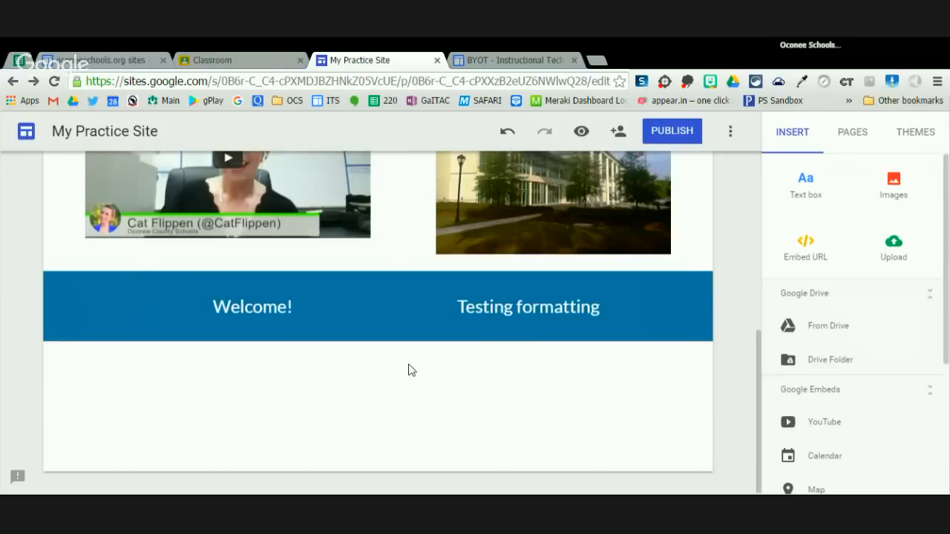
scroll(408, 371, up, 5)
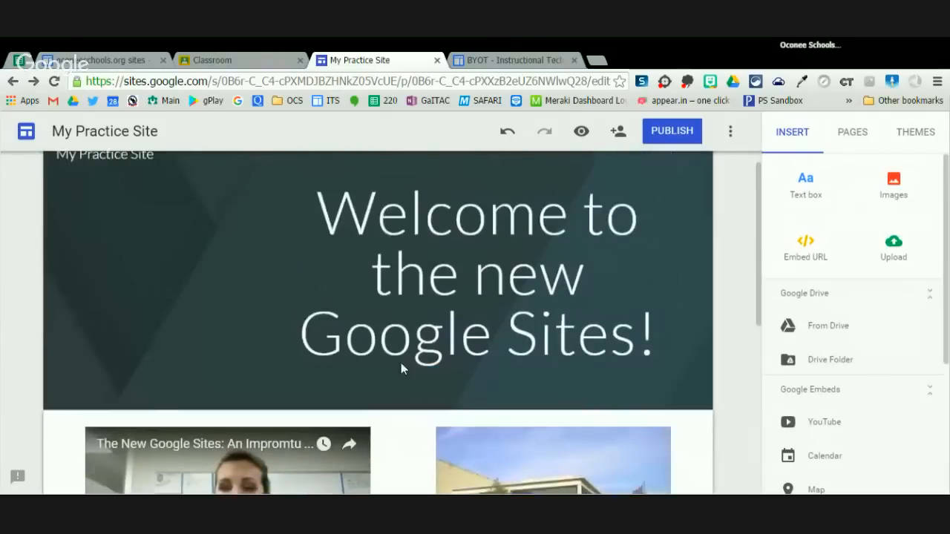
scroll(335, 361, down, 5)
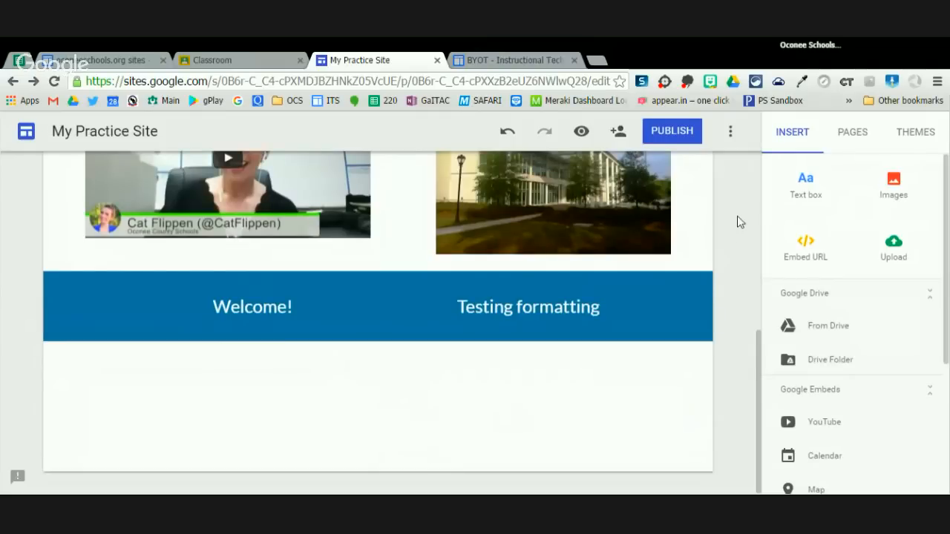
scroll(739, 221, up, 5)
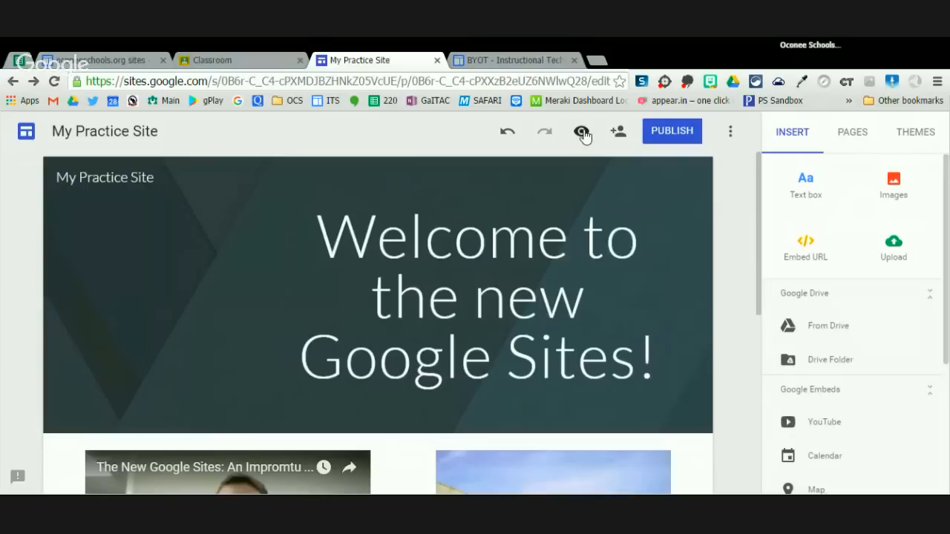
scroll(424, 293, down, 5)
scroll(425, 289, up, 5)
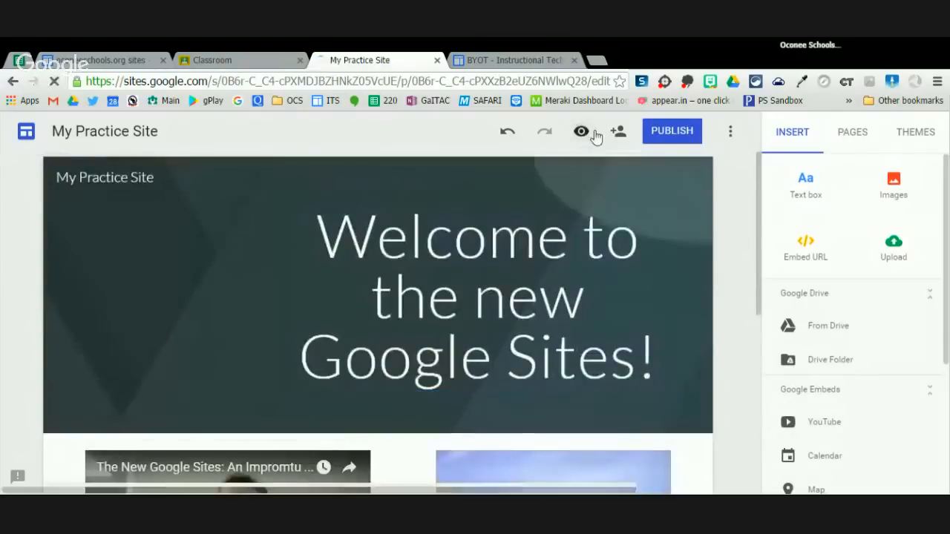
- Preview the site and examine the page layout at desktop size and at tablet size
click(590, 132)
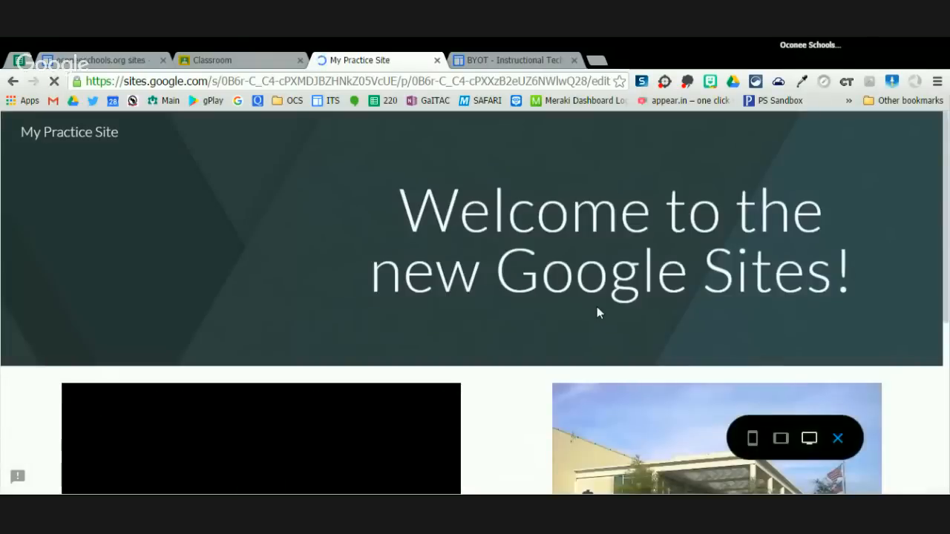
scroll(508, 259, down, 4)
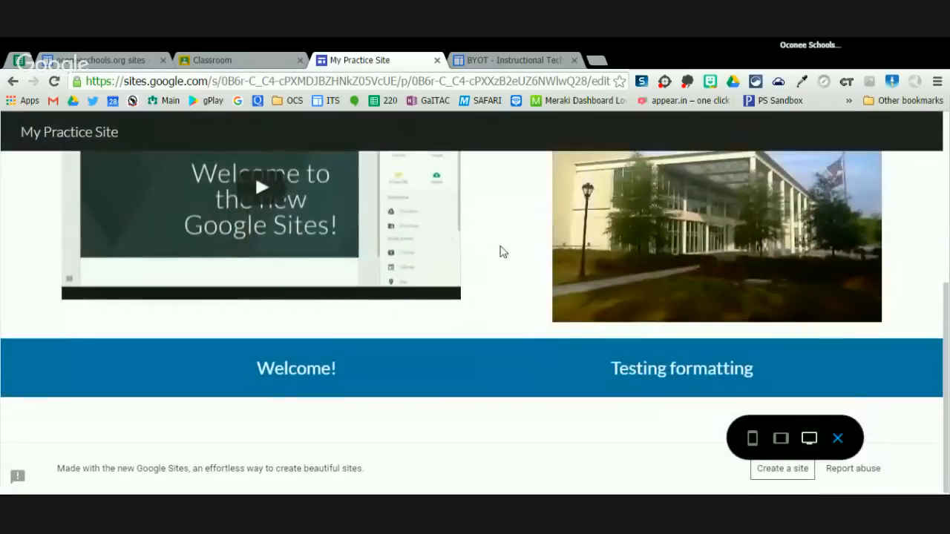
scroll(502, 250, up, 3)
click(780, 437)
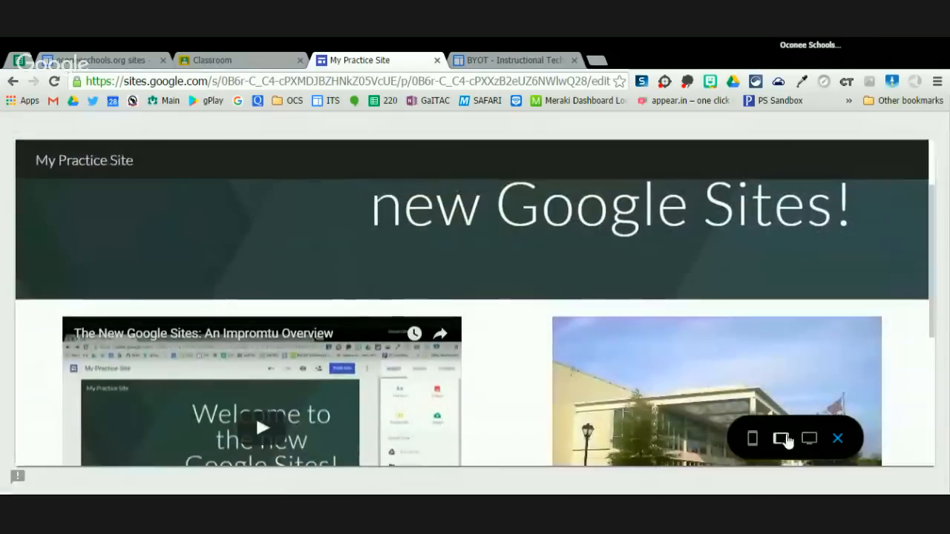
scroll(609, 357, down, 3)
scroll(609, 357, up, 1)
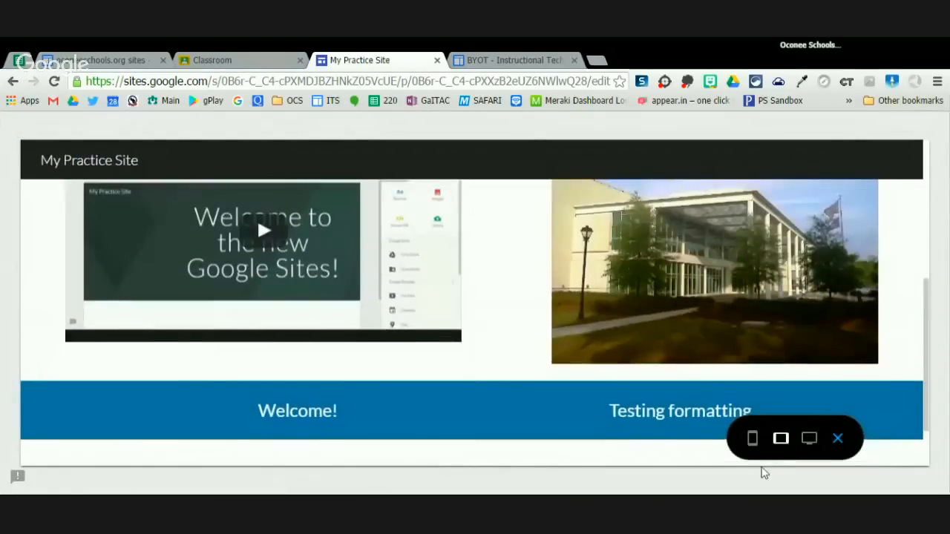
- Examine the whole page in the phone-size preview and return to the editor
click(768, 441)
scroll(527, 331, up, 5)
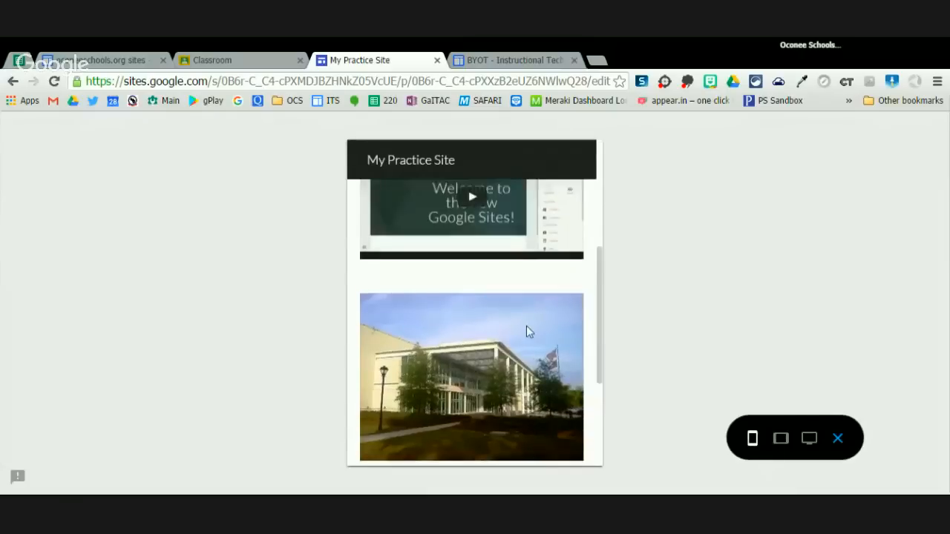
scroll(527, 328, down, 10)
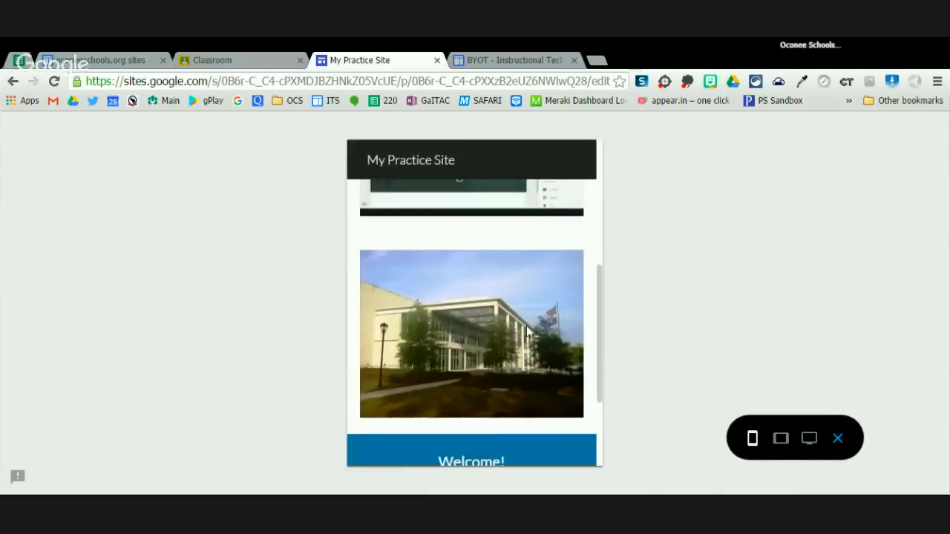
scroll(526, 326, up, 10)
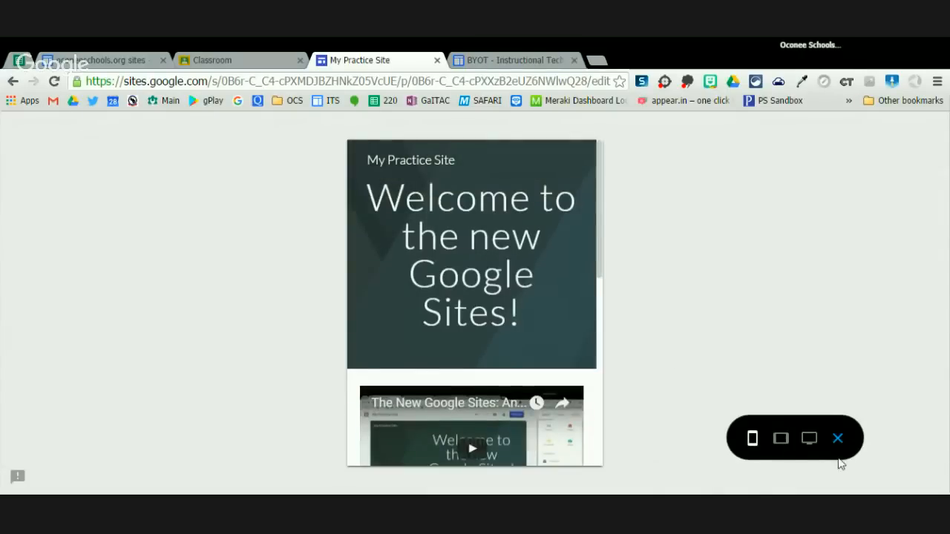
click(837, 438)
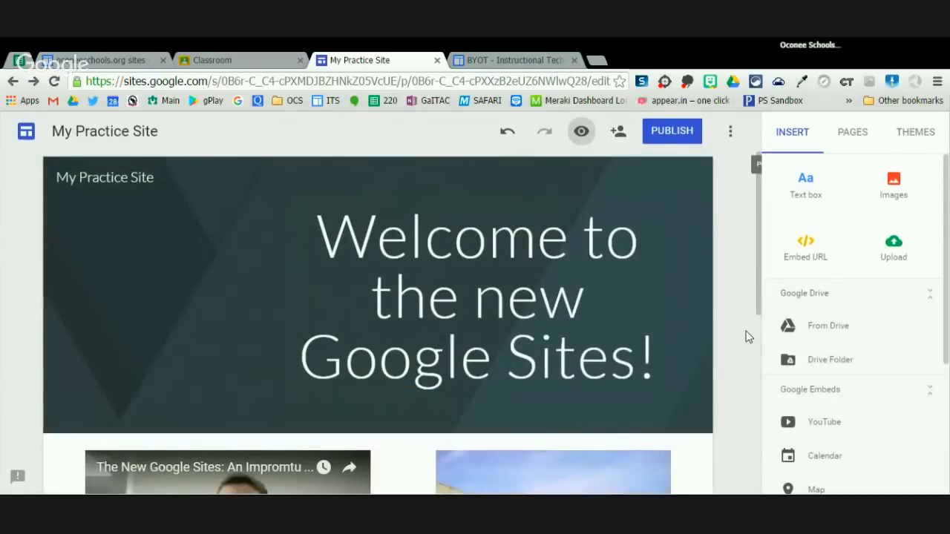
- Open the site's sharing settings and add the first suggested faculty test account as a person to invite
scroll(746, 335, down, 4)
scroll(747, 335, down, 1)
scroll(746, 335, up, 5)
click(618, 132)
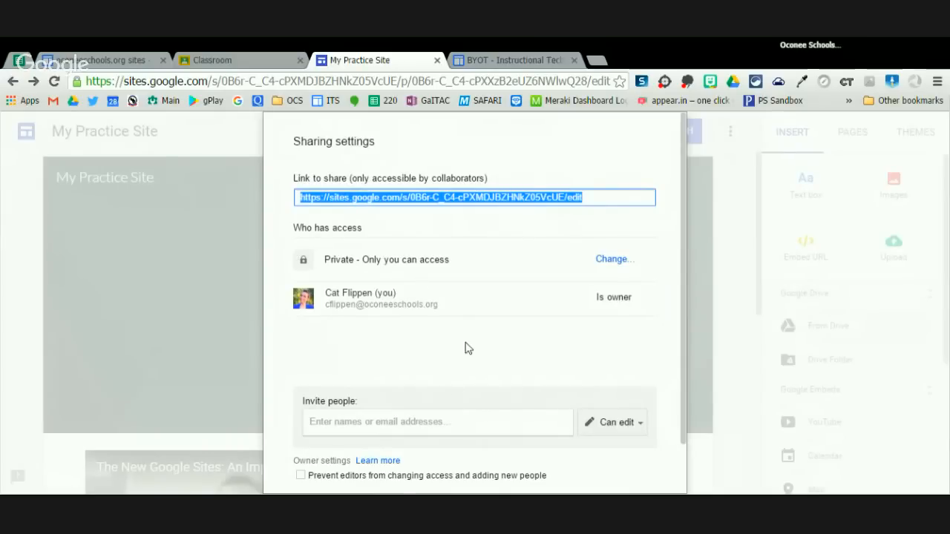
scroll(386, 325, down, 2)
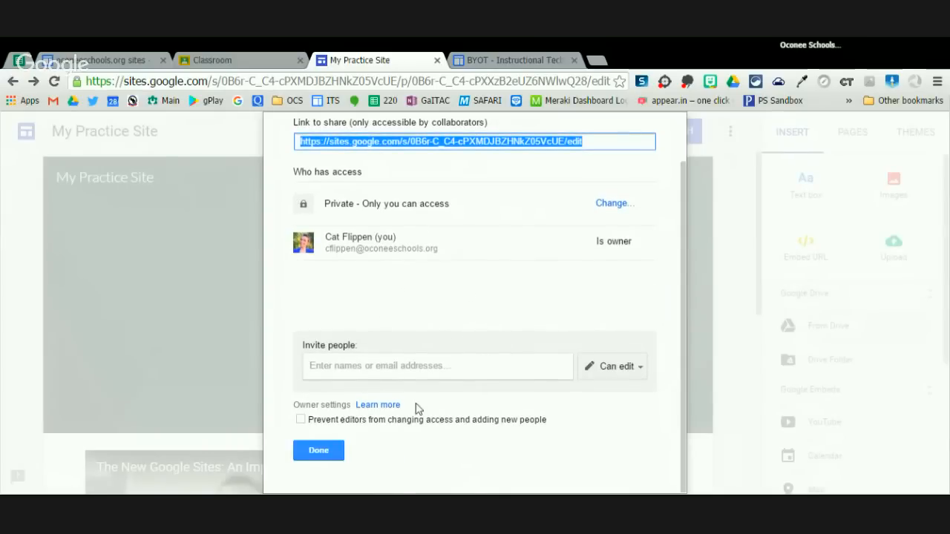
click(382, 371)
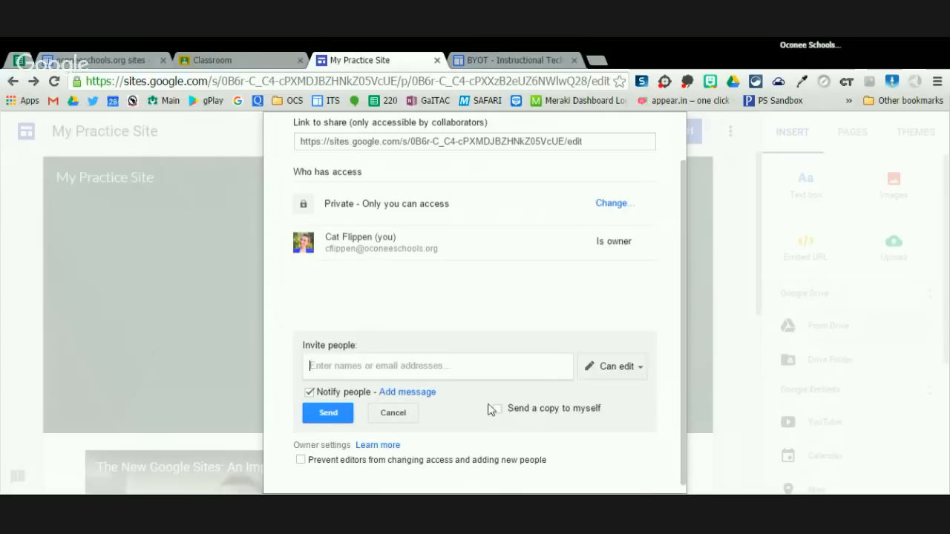
text(facul)
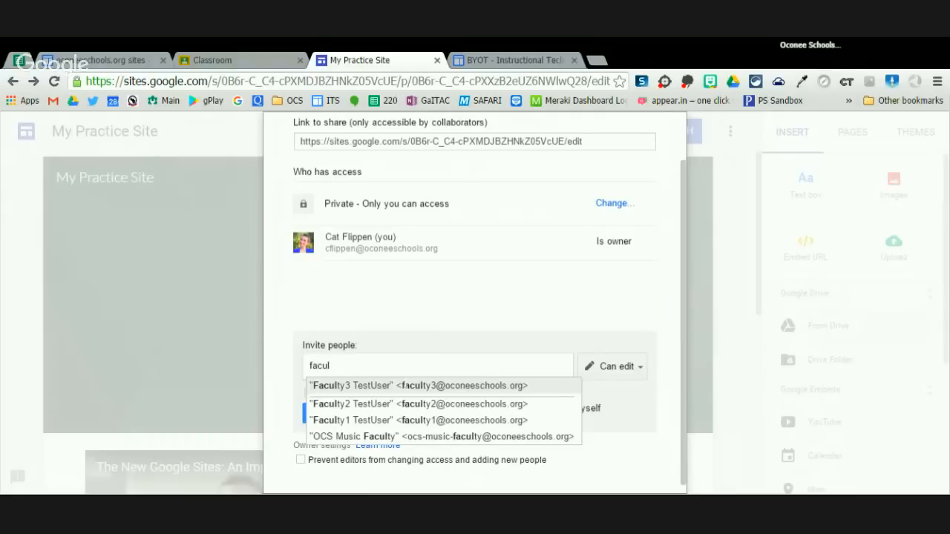
click(373, 387)
- Check which permission levels are available for the invited account, leaving it at Can edit
click(622, 367)
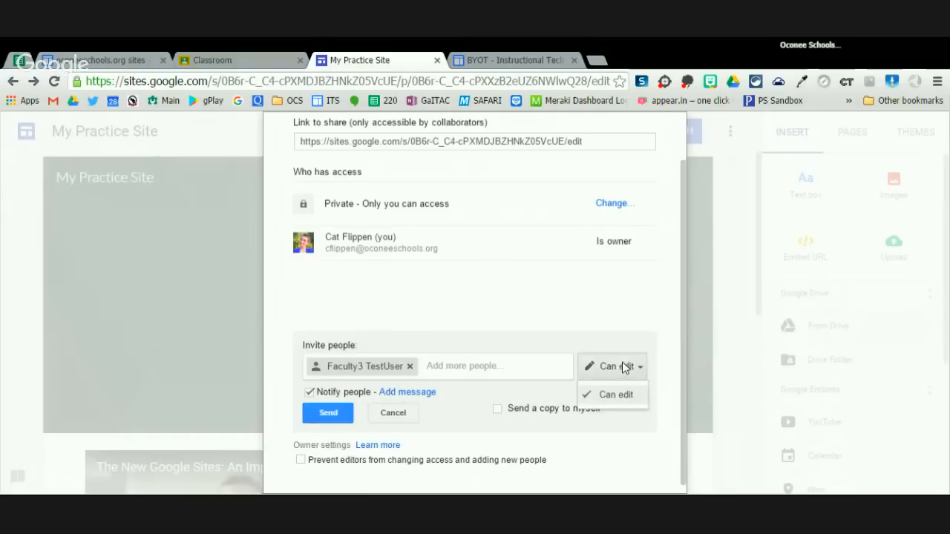
click(643, 374)
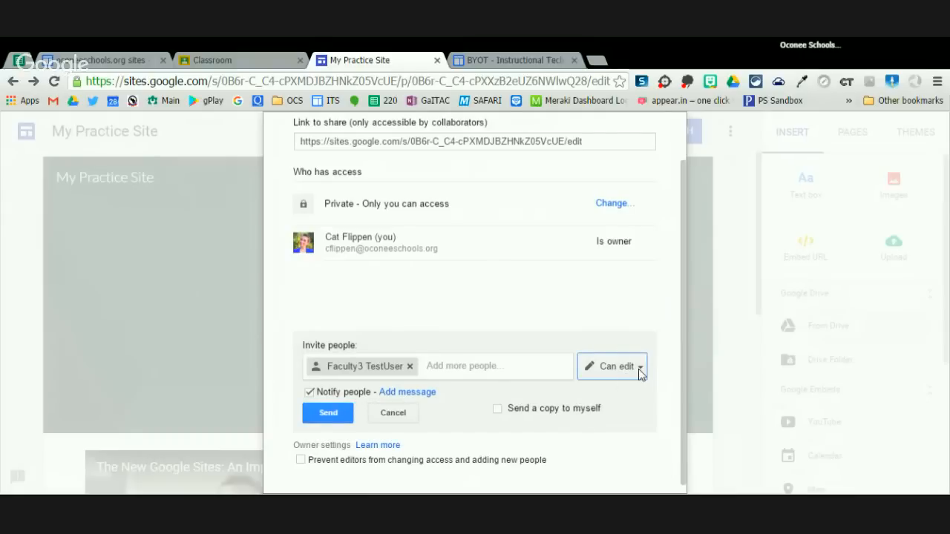
scroll(642, 374, up, 2)
scroll(642, 374, down, 2)
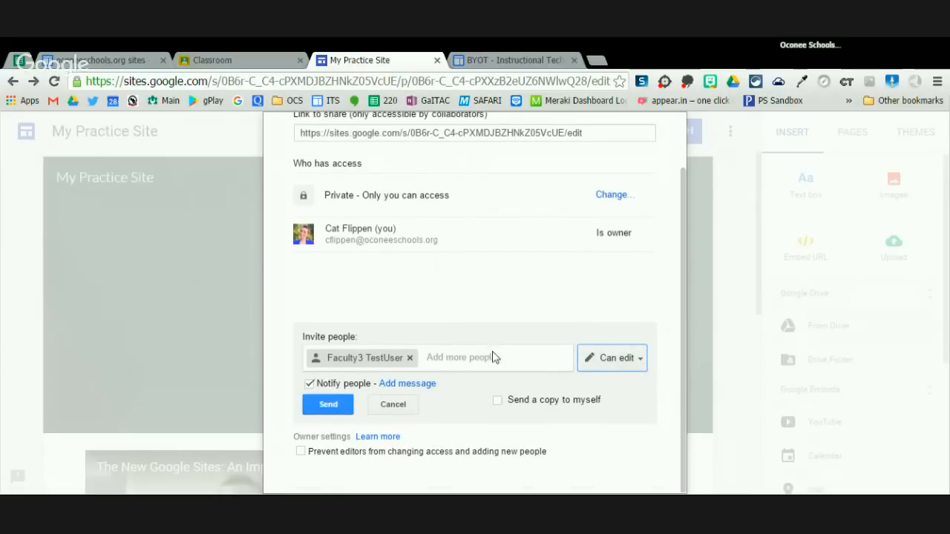
click(634, 357)
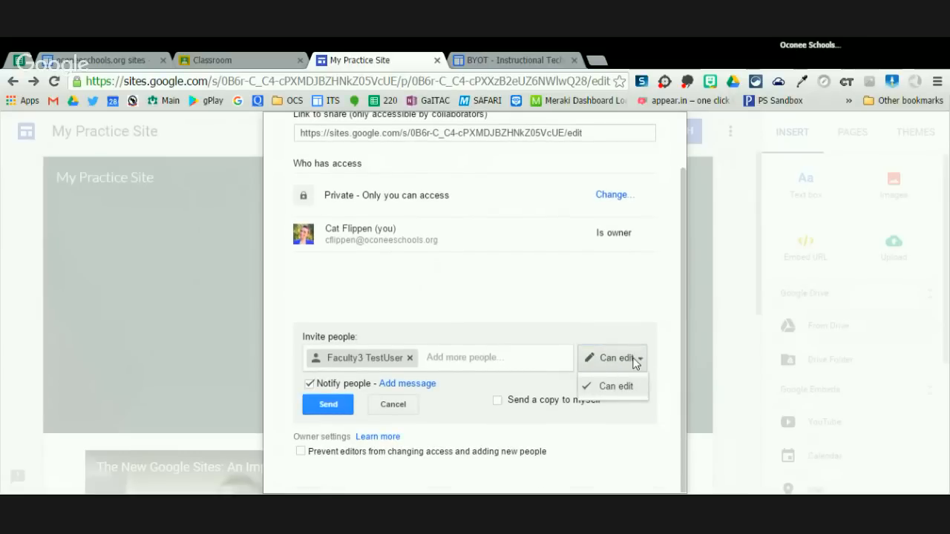
click(627, 358)
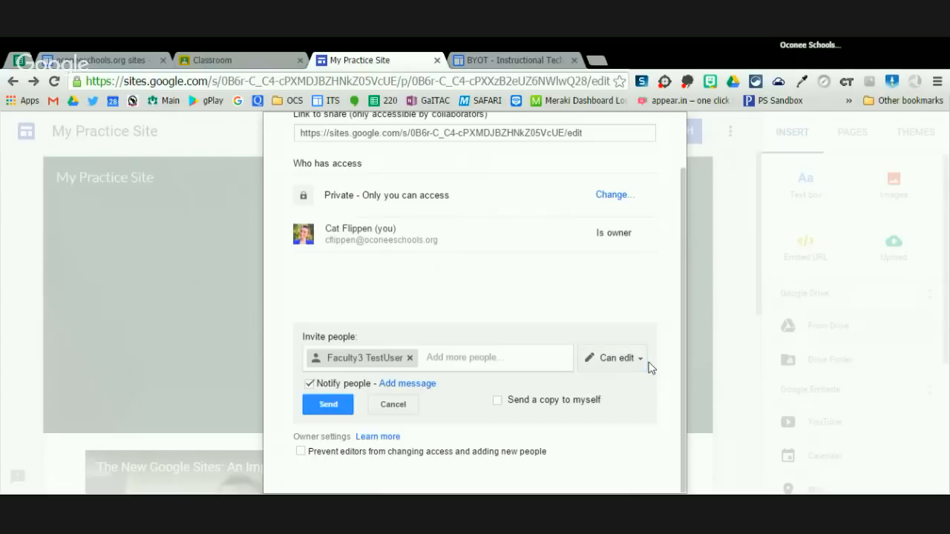
- Recheck the permission levels offered and send the invitation to the faculty test account with Can edit access and notification enabled
click(644, 361)
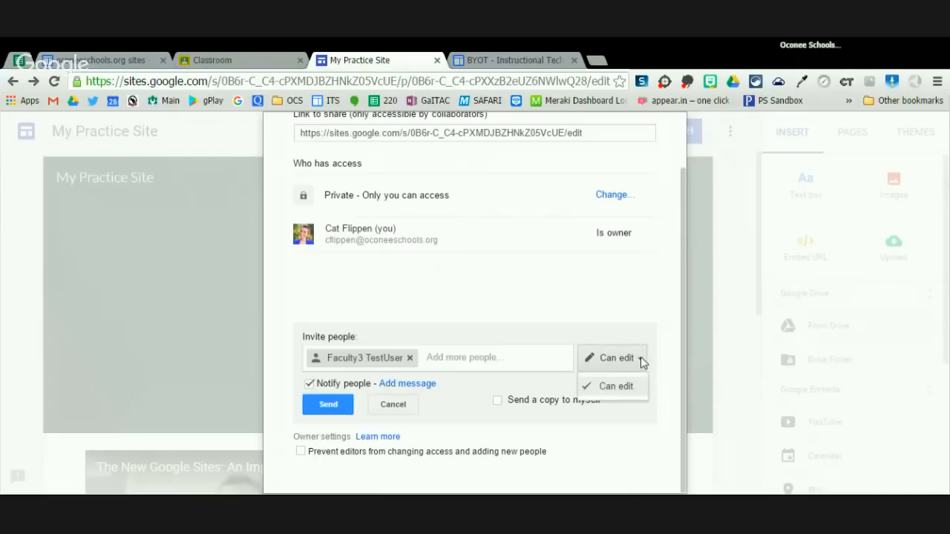
click(627, 364)
click(628, 365)
click(628, 364)
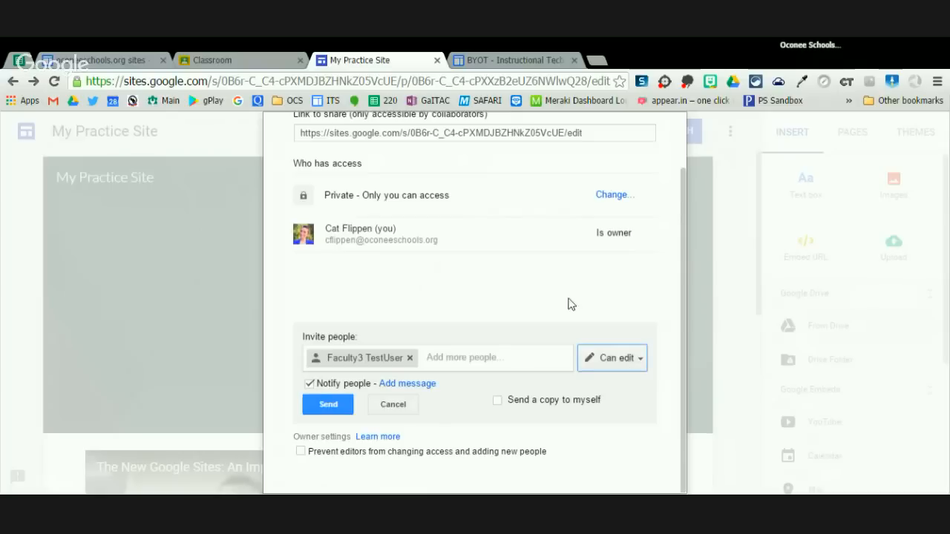
click(327, 409)
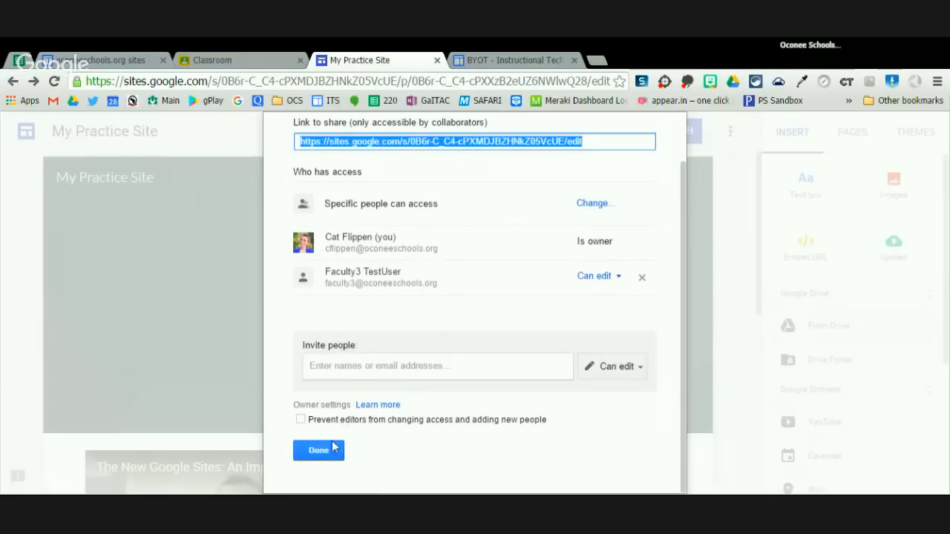
- Check the added collaborator's role options and compare them with those on the Instructional Technology site's sharing and permissions page
scroll(365, 442, up, 1)
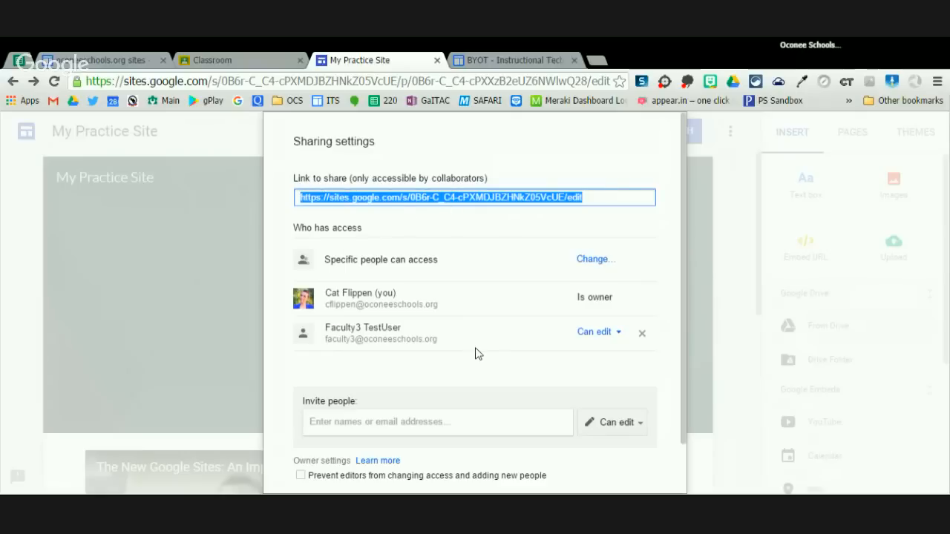
click(601, 341)
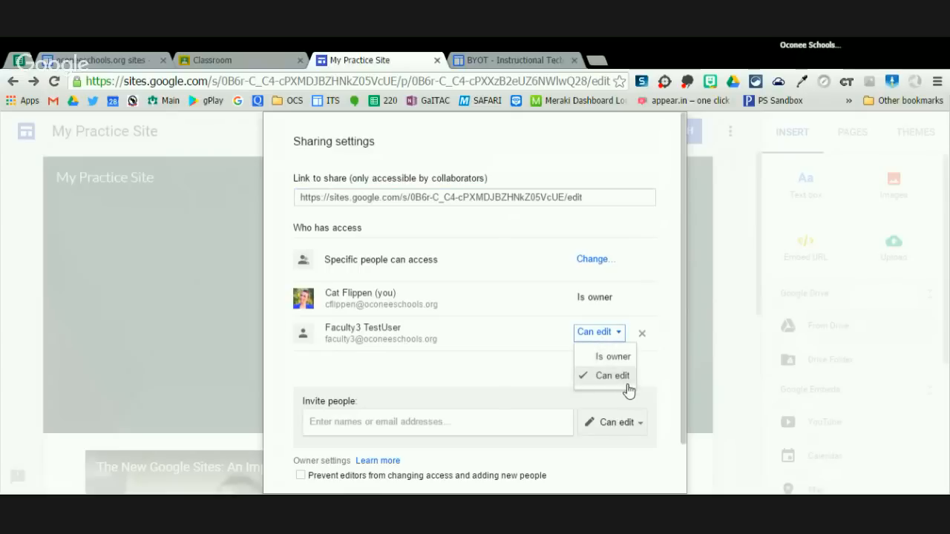
click(516, 63)
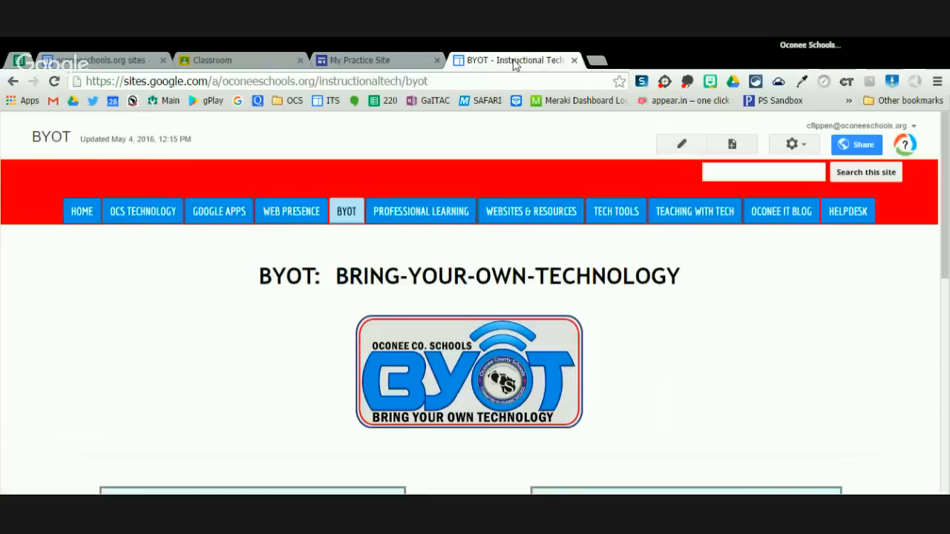
click(862, 146)
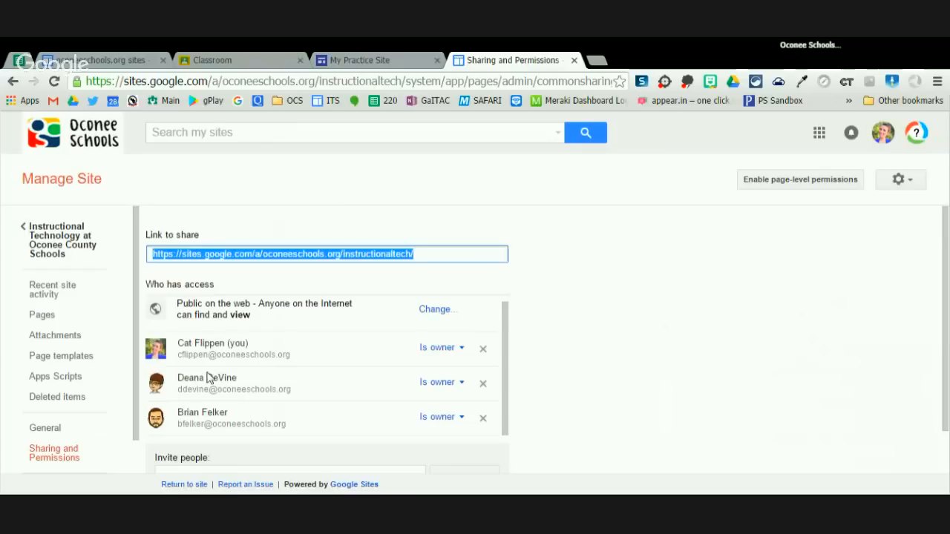
click(451, 426)
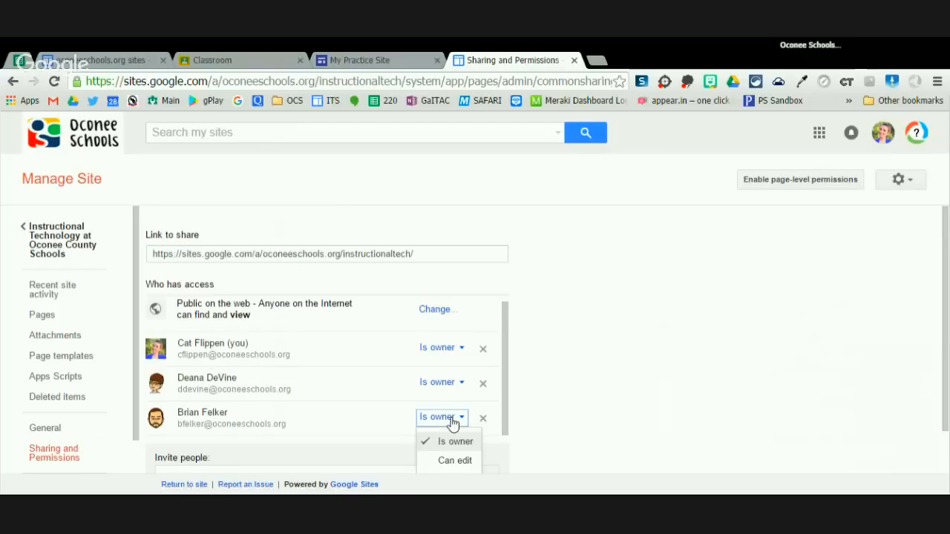
click(620, 407)
- Return to My Practice Site and review the role choices for the invited faculty test account without changing them
click(383, 59)
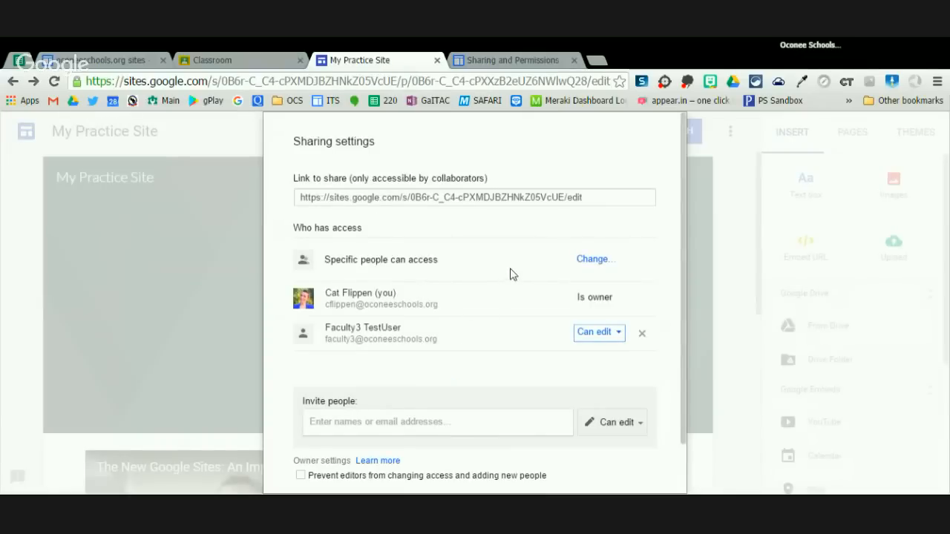
click(617, 333)
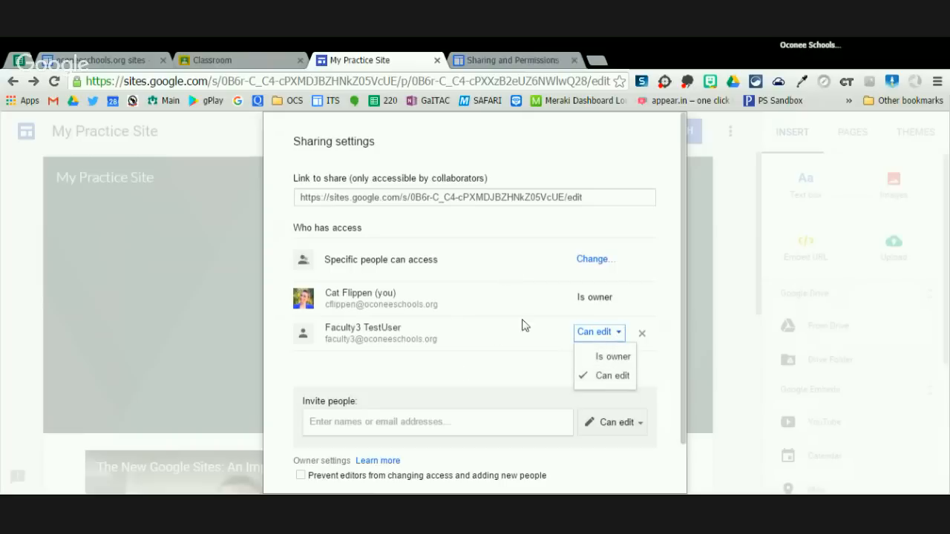
click(656, 280)
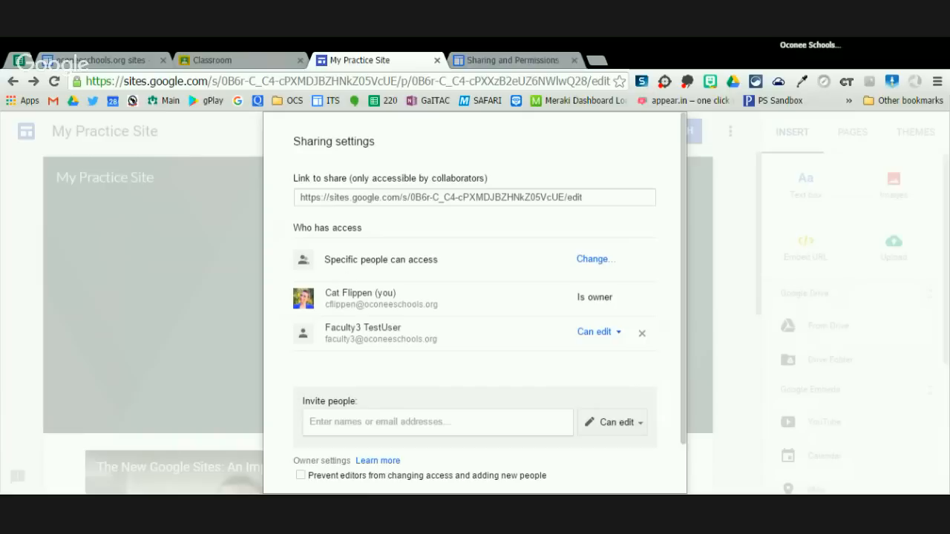
- Examine the link-sharing options, including Anyone at Oconee County Schools with the link and Public on the web, cancel, and close the sharing settings
click(589, 261)
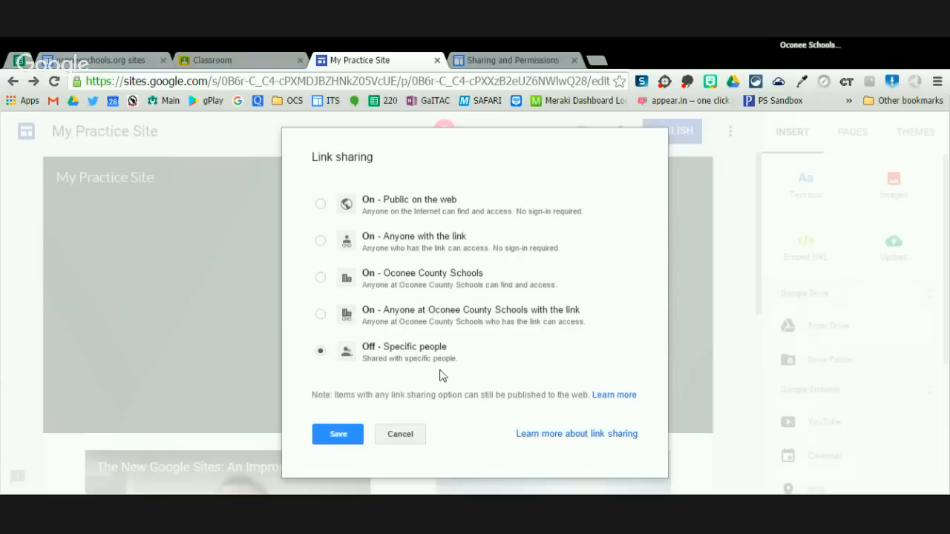
click(321, 315)
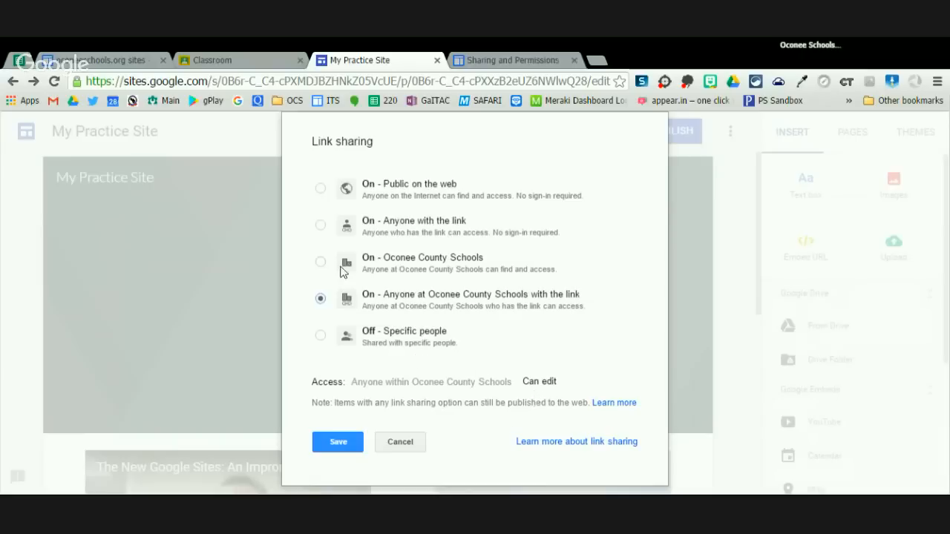
click(321, 225)
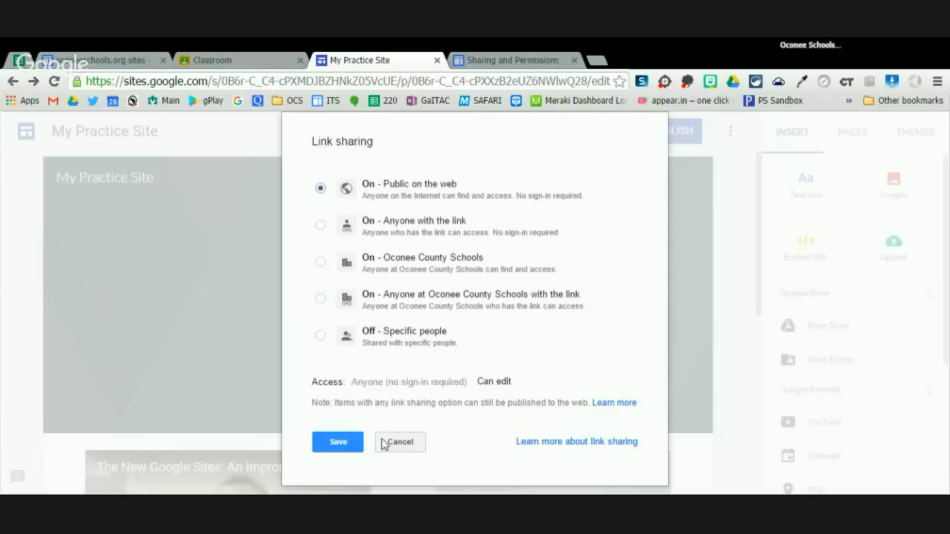
click(400, 441)
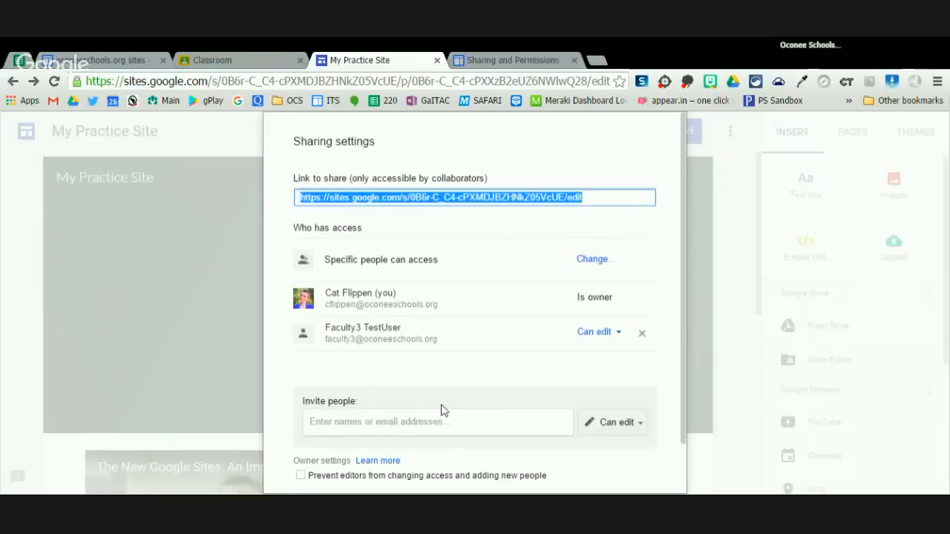
scroll(441, 409, down, 1)
click(318, 453)
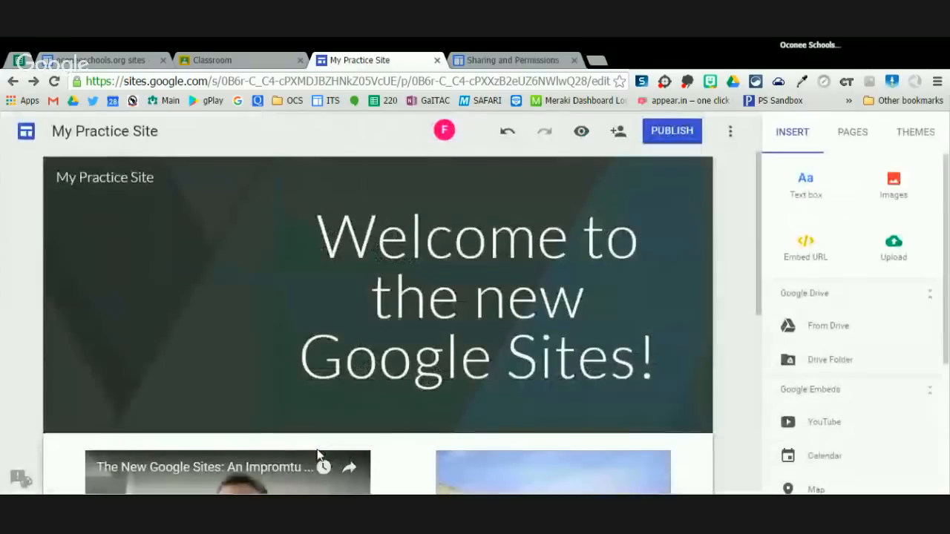
- Publish the site under the address practicesite, comparing its address and access with the Instructional Technology site's home page before publishing
click(671, 134)
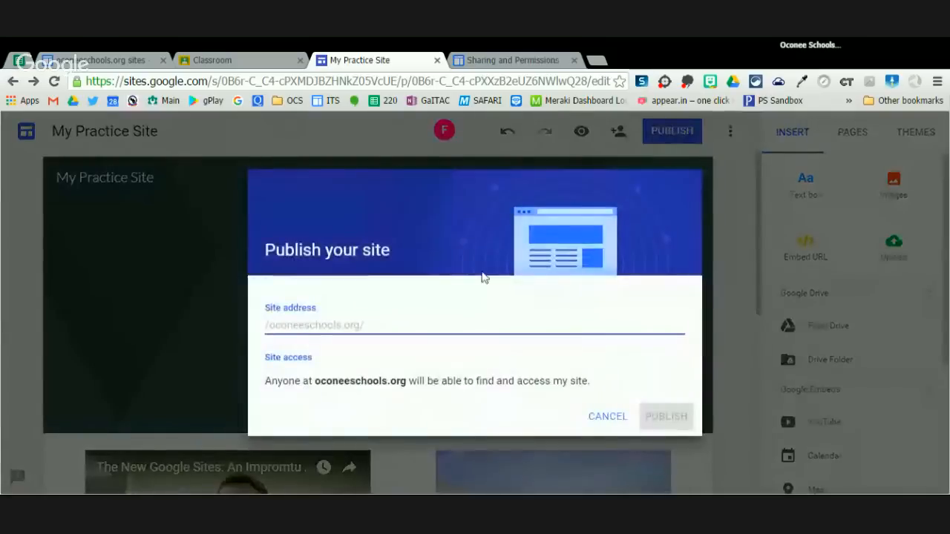
click(731, 166)
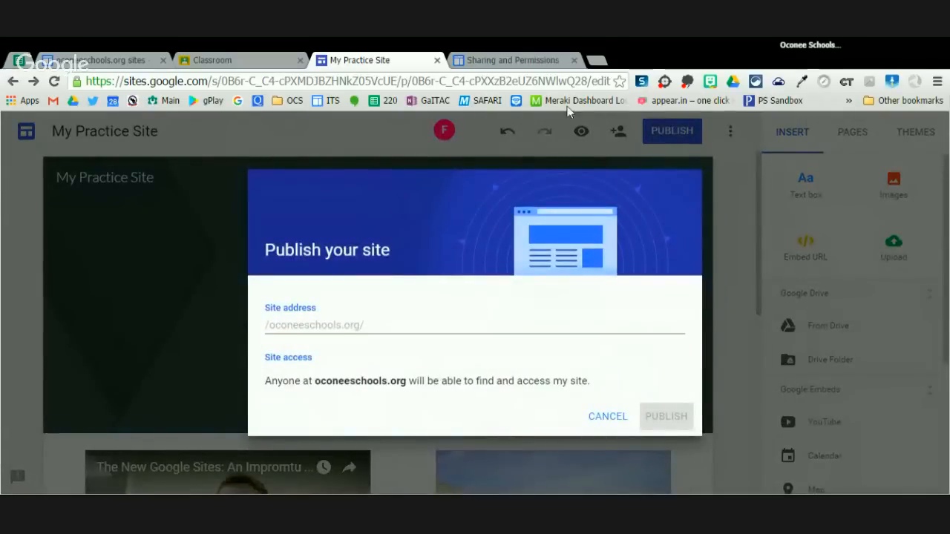
click(522, 54)
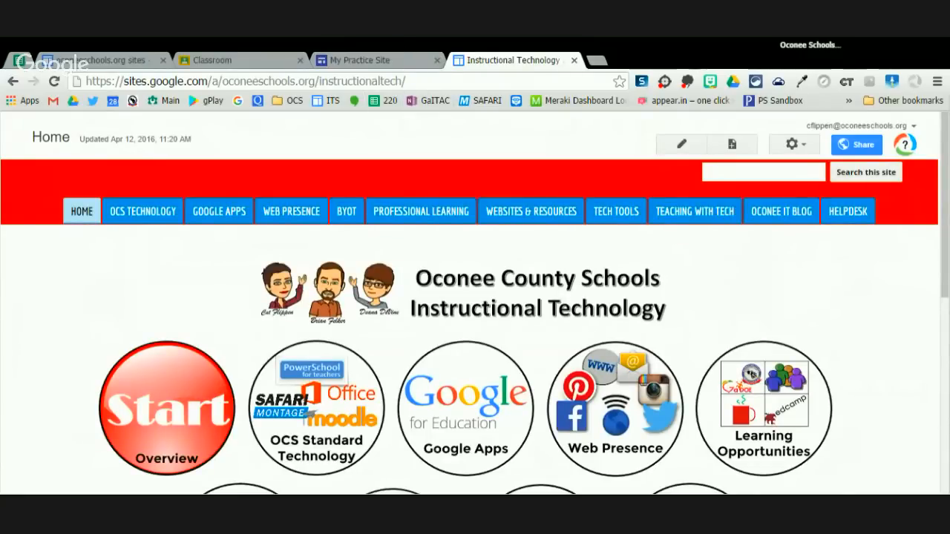
click(380, 60)
click(286, 321)
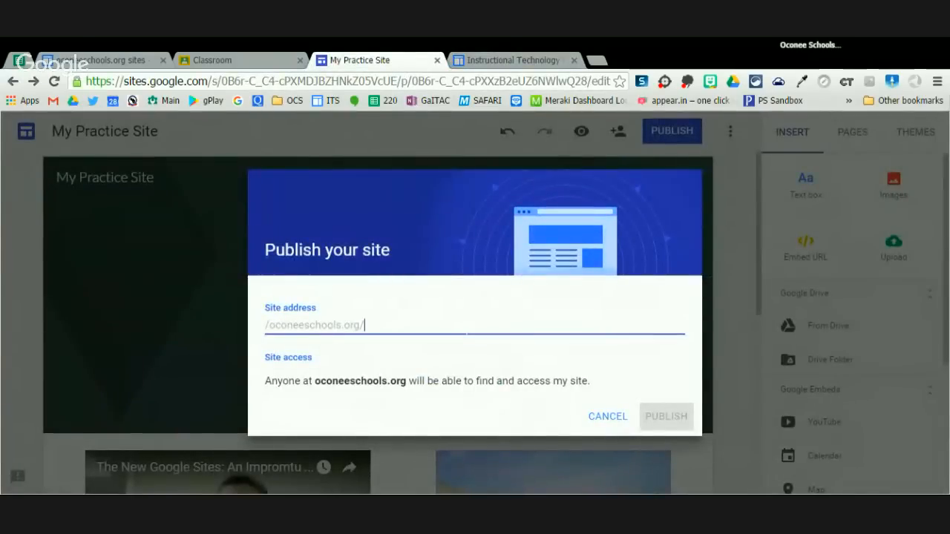
text(practicesite)
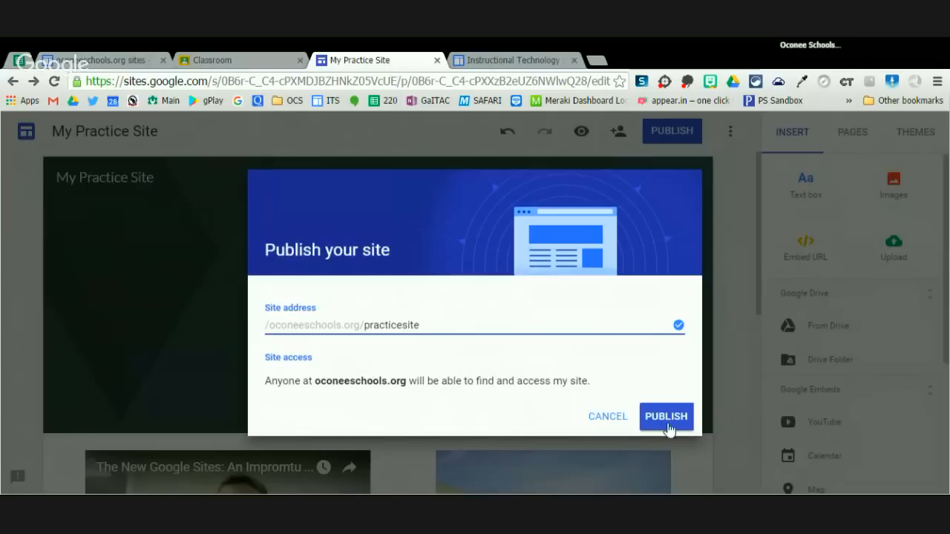
click(354, 380)
triple_click(355, 379)
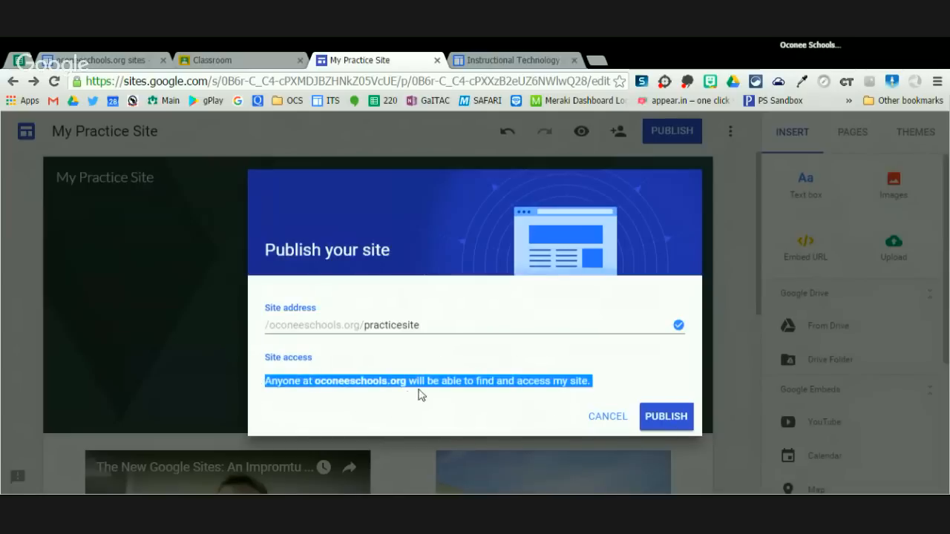
click(643, 409)
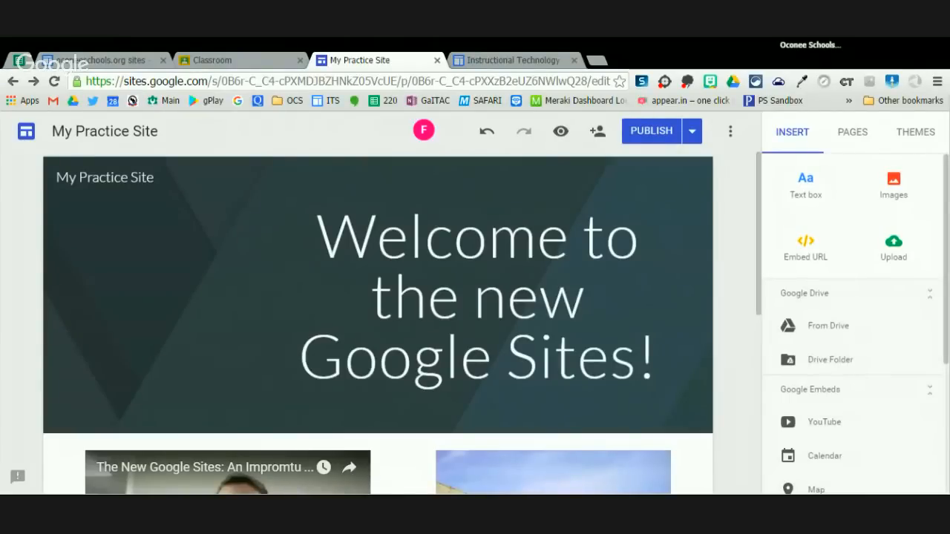
- Try the Aristotle and Diplomat themes on the site and switch back to the Simple theme
scroll(853, 326, down, 3)
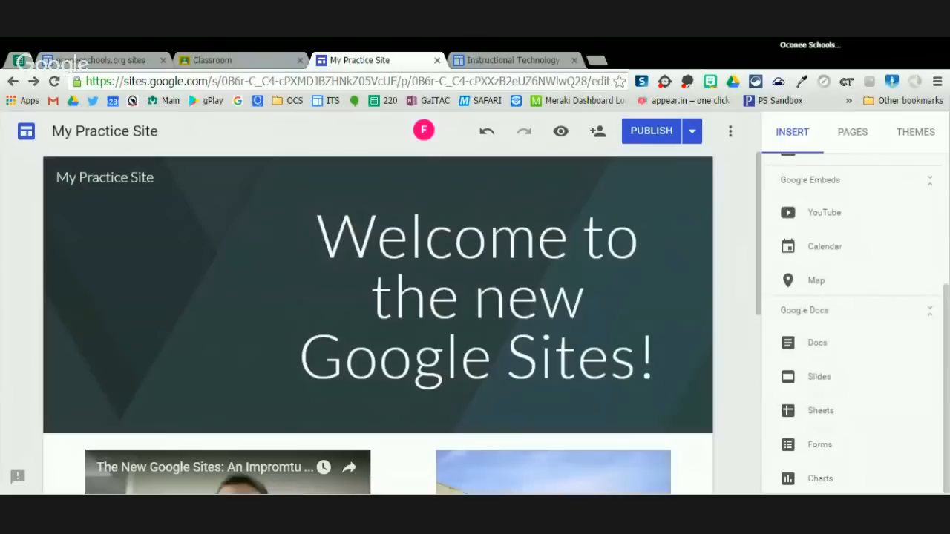
click(903, 137)
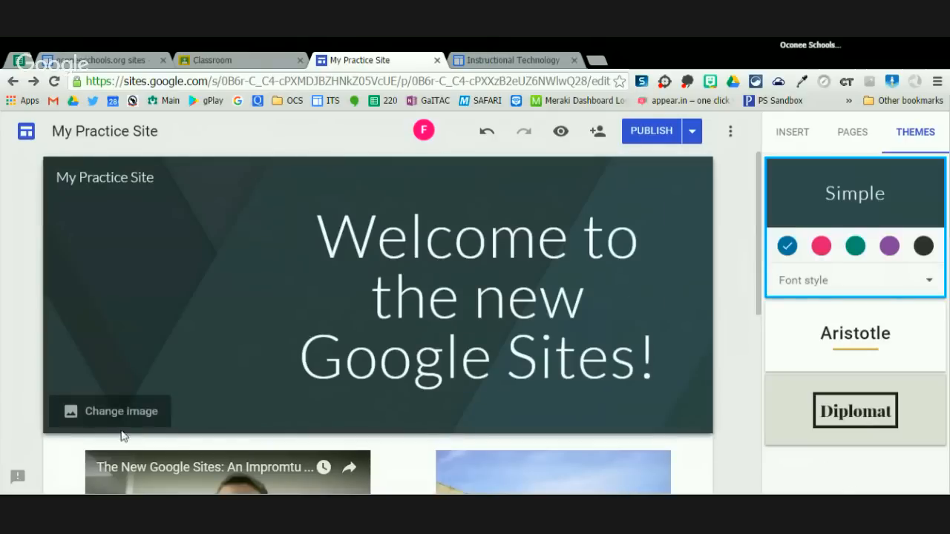
click(876, 341)
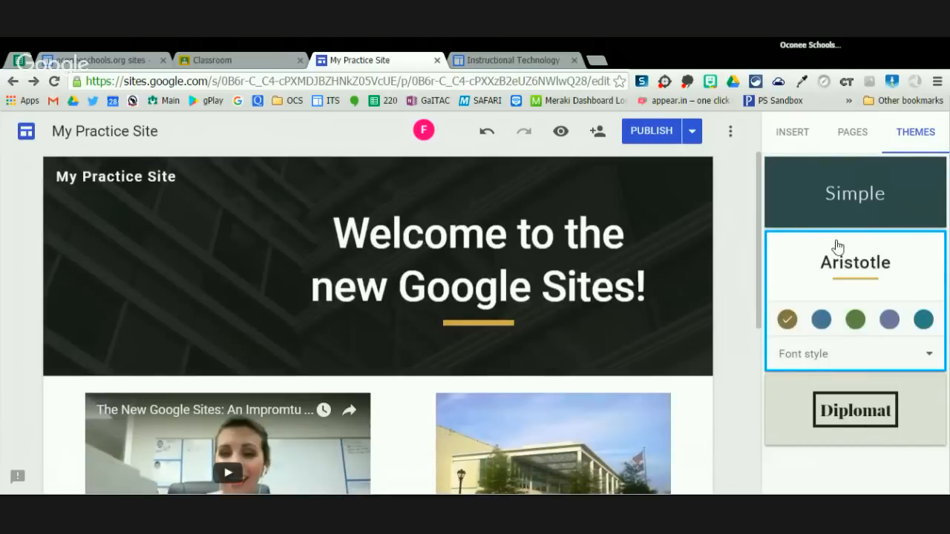
click(883, 408)
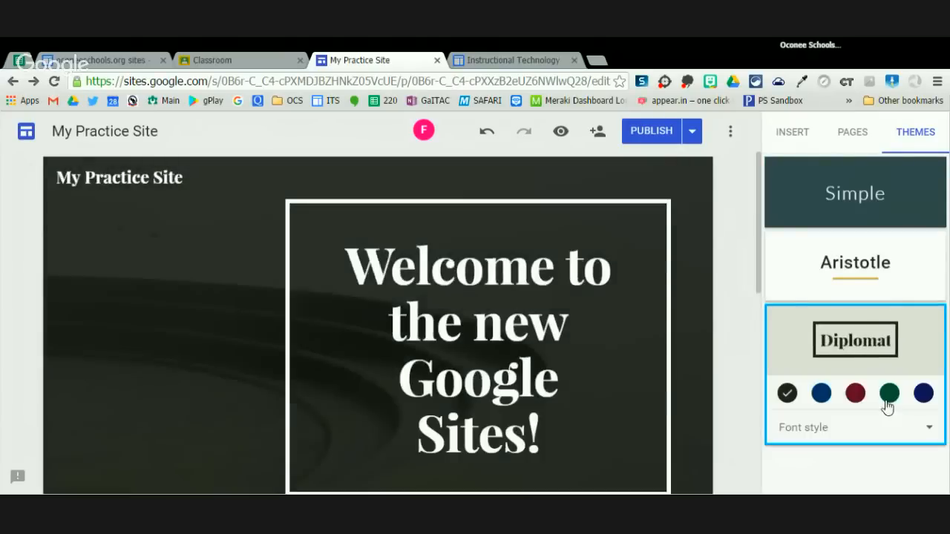
click(852, 194)
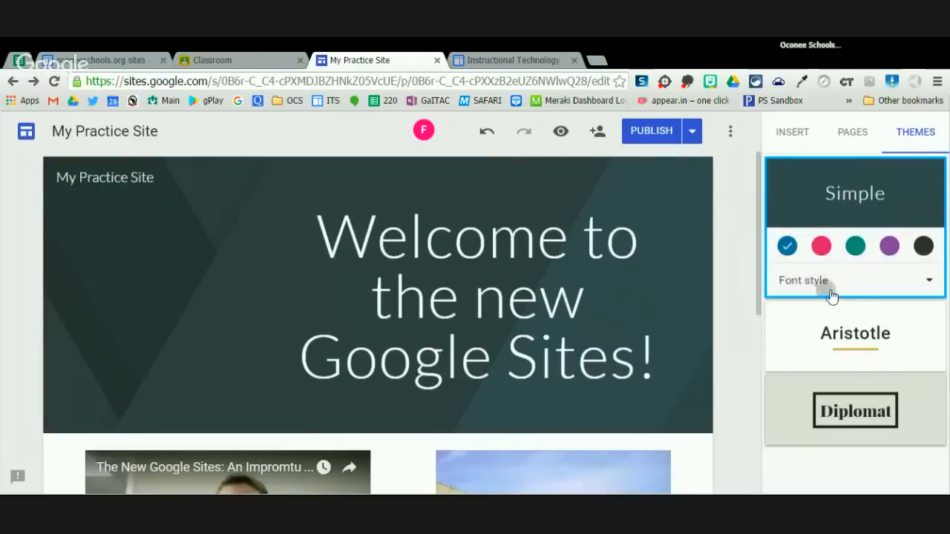
- Set the Simple theme's font style to Heavy
click(830, 294)
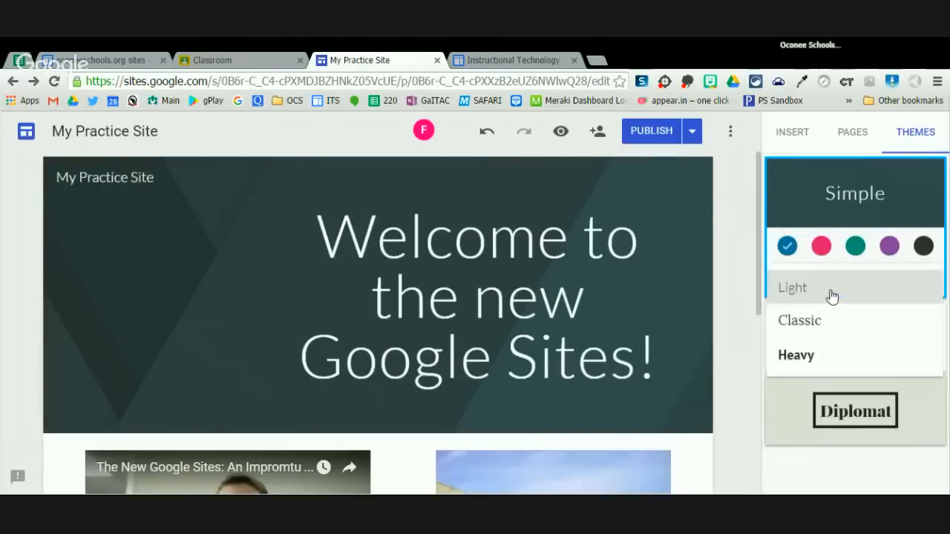
click(799, 357)
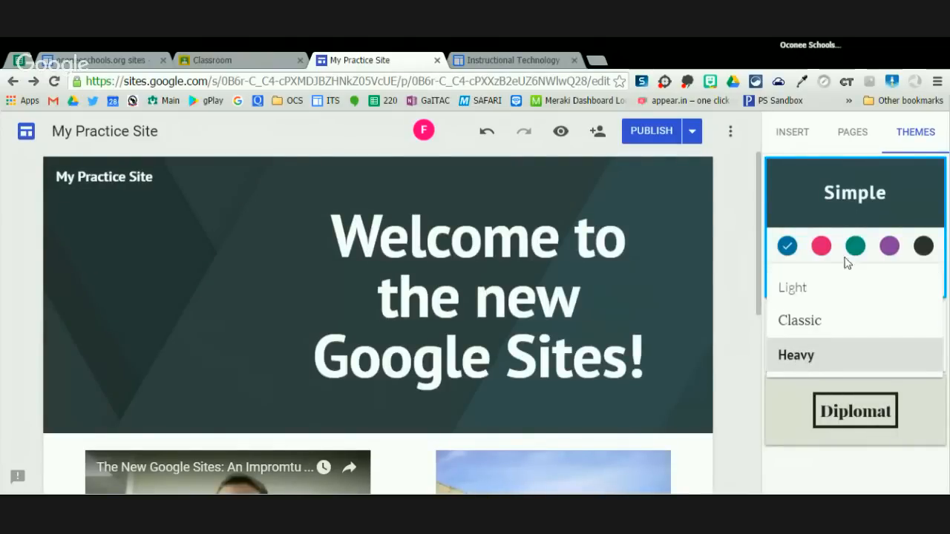
- Check the image sources for the header and the published-site options without changing either, and return to the insertable content list
click(144, 410)
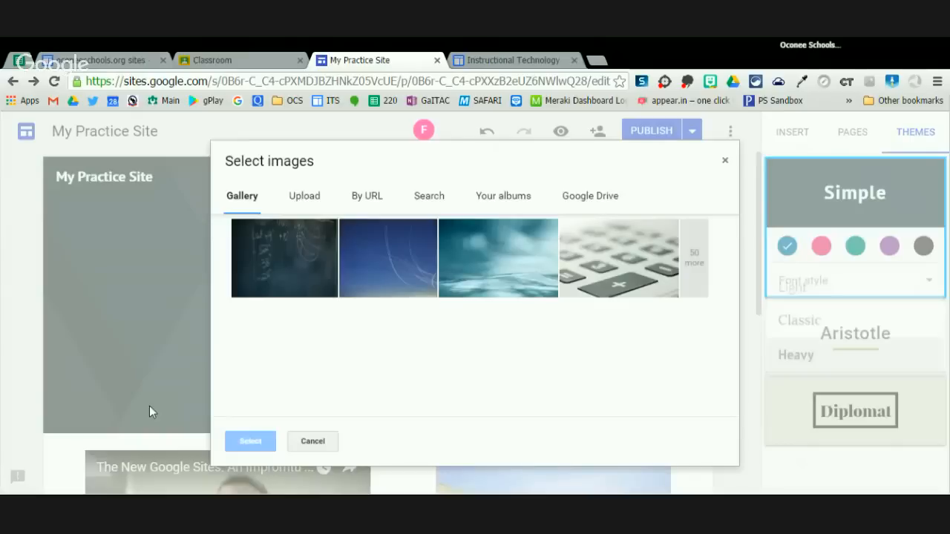
click(312, 445)
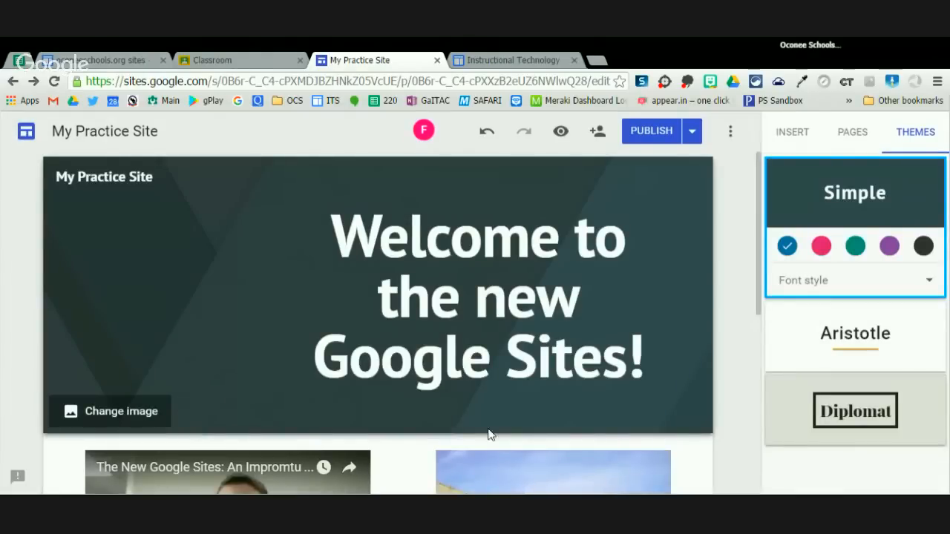
click(694, 132)
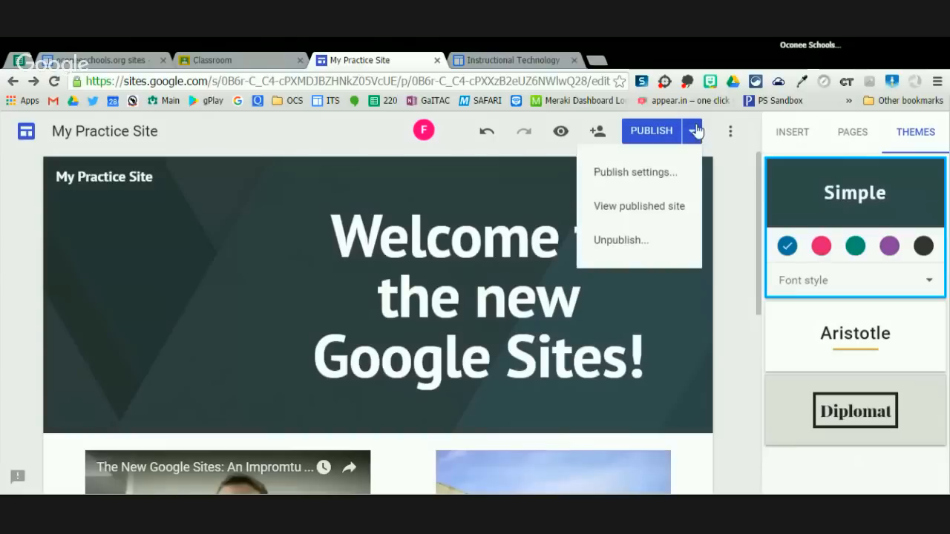
click(694, 131)
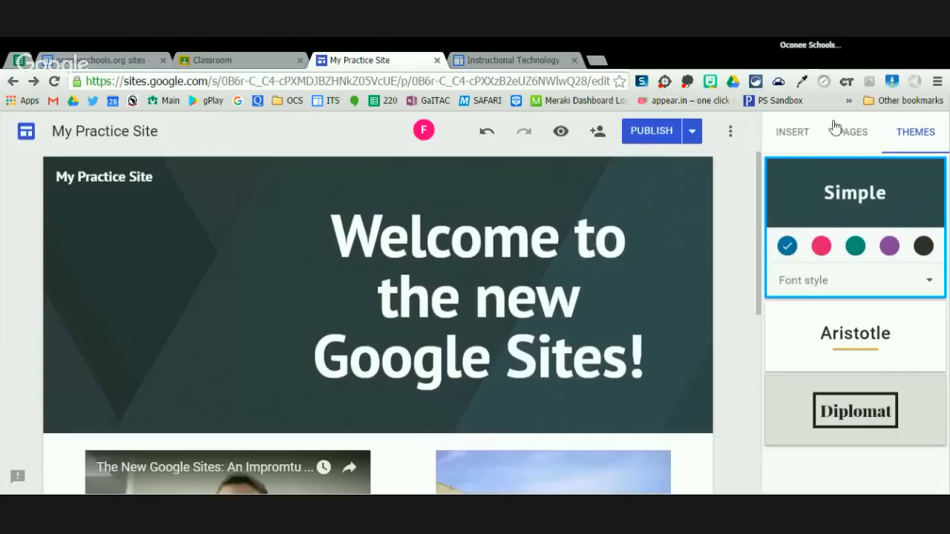
click(794, 138)
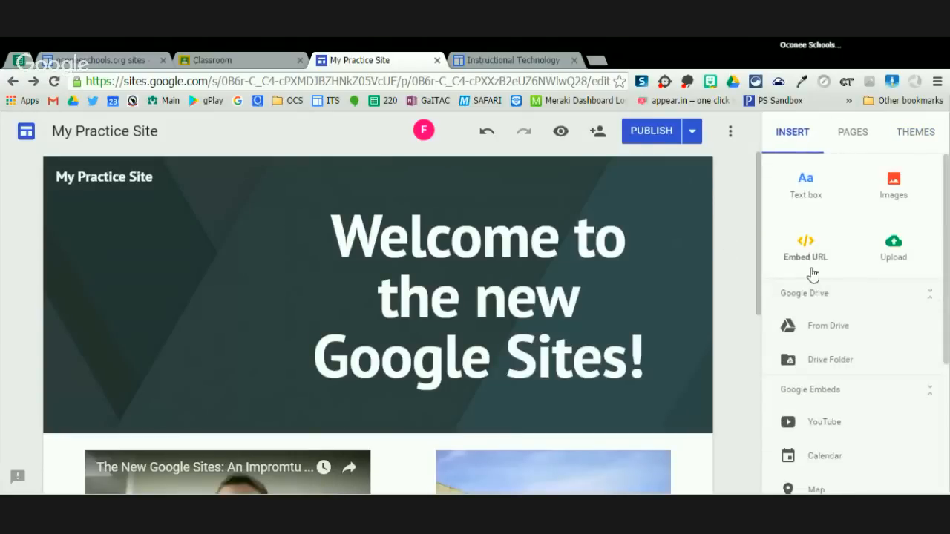
- Rename the site's Home page to Start Here, leaving its header title text as it is
click(930, 135)
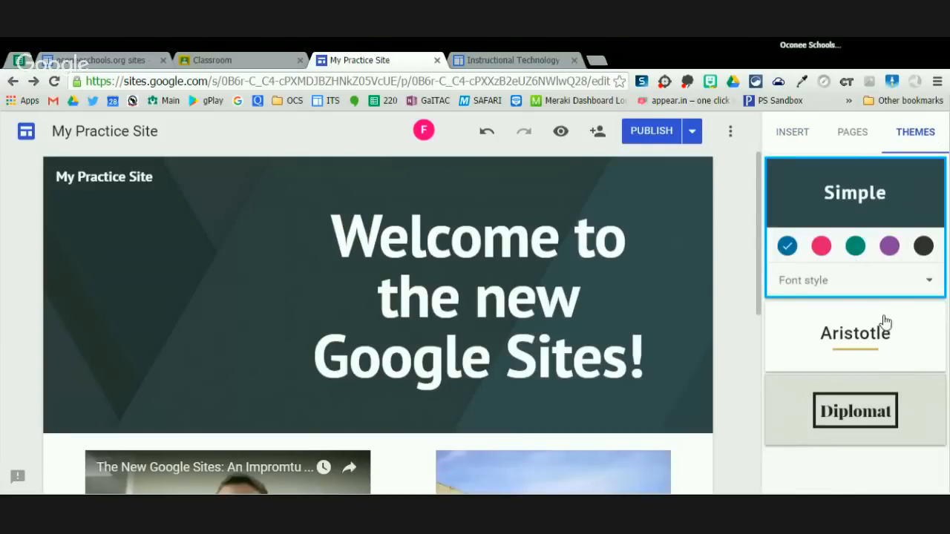
click(857, 133)
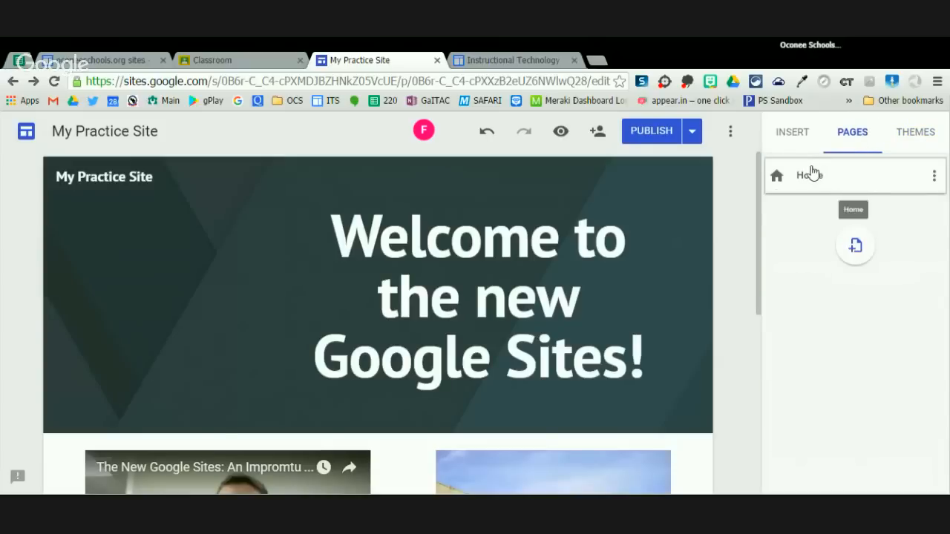
click(934, 177)
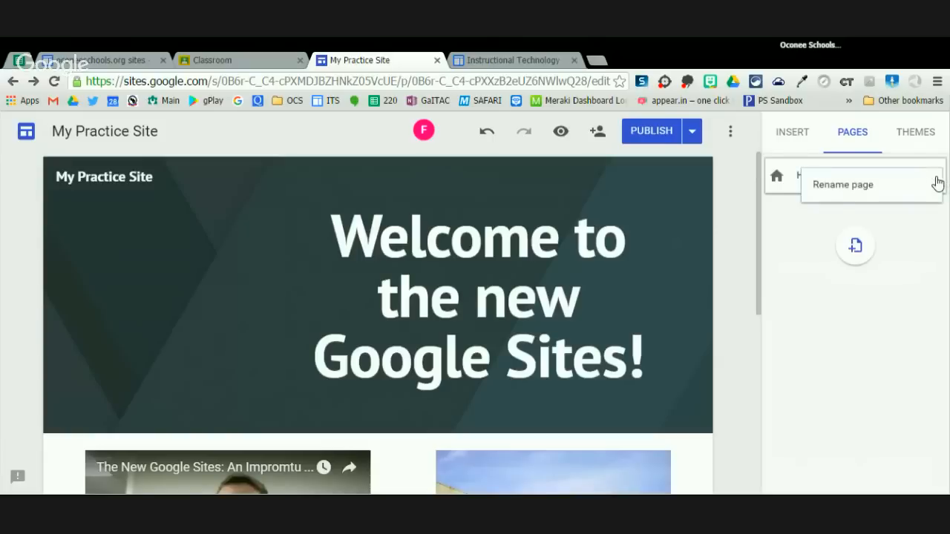
click(863, 197)
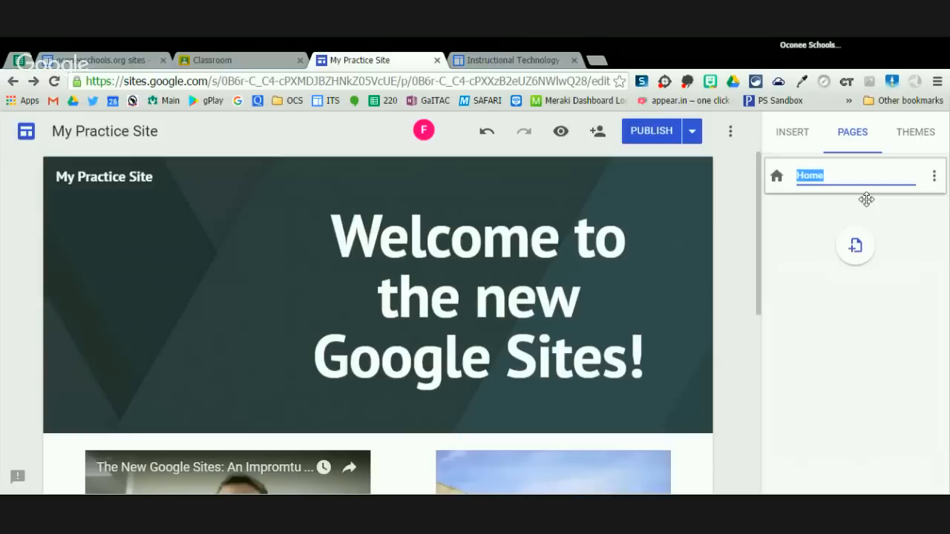
text(Start Here)
key(Return)
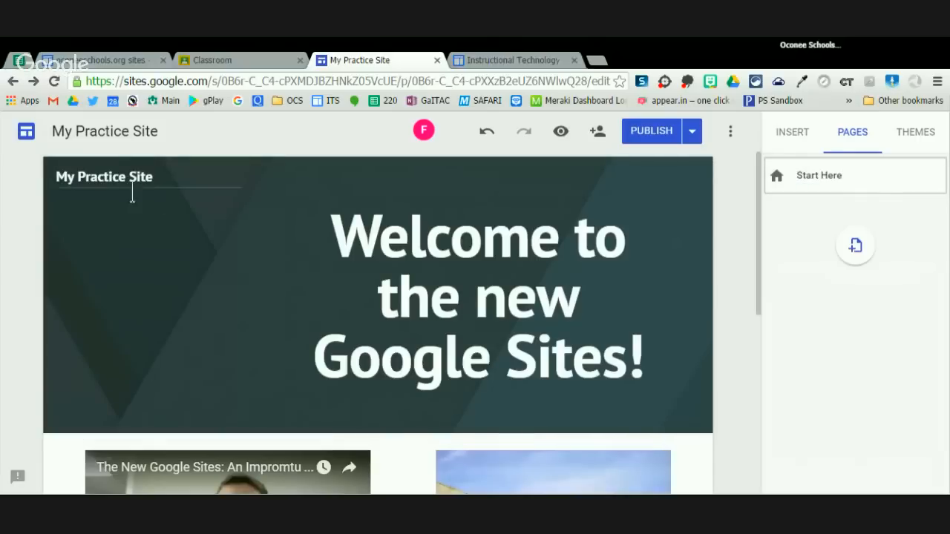
click(432, 301)
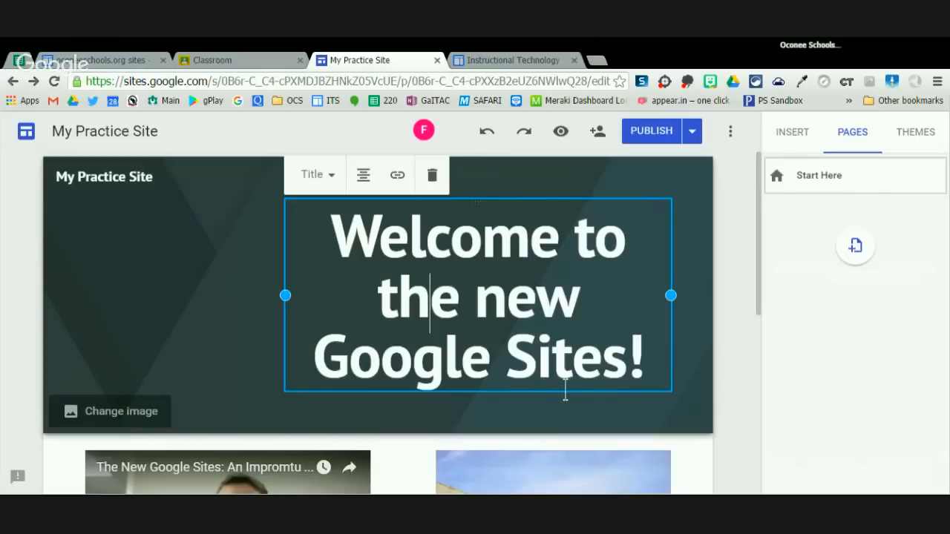
click(803, 369)
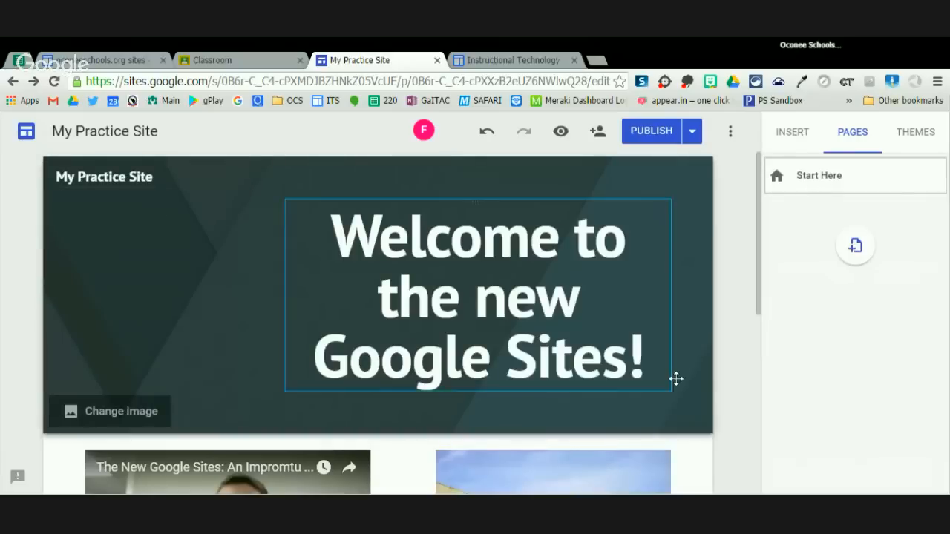
- Add a new page named with the presenter's first name in possessive form followed by "Site"
click(855, 245)
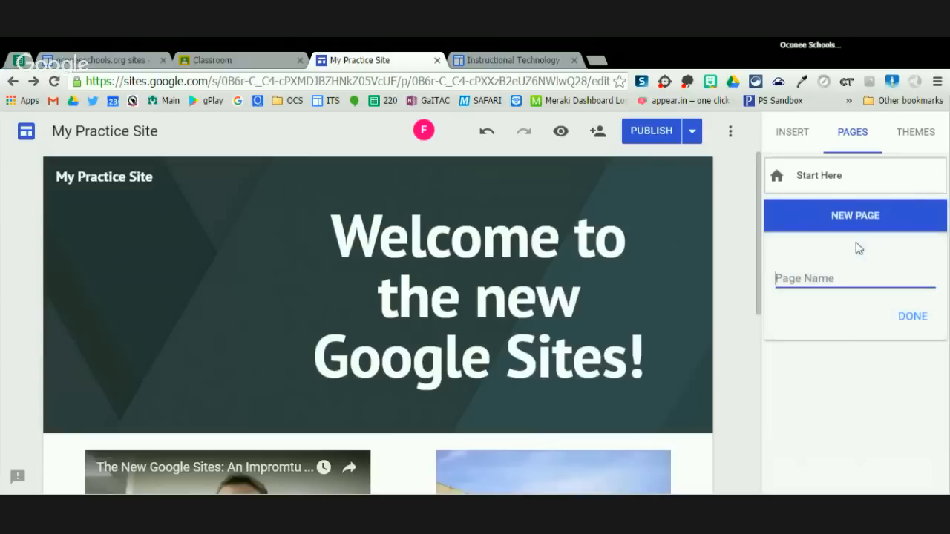
text(Cat's Site)
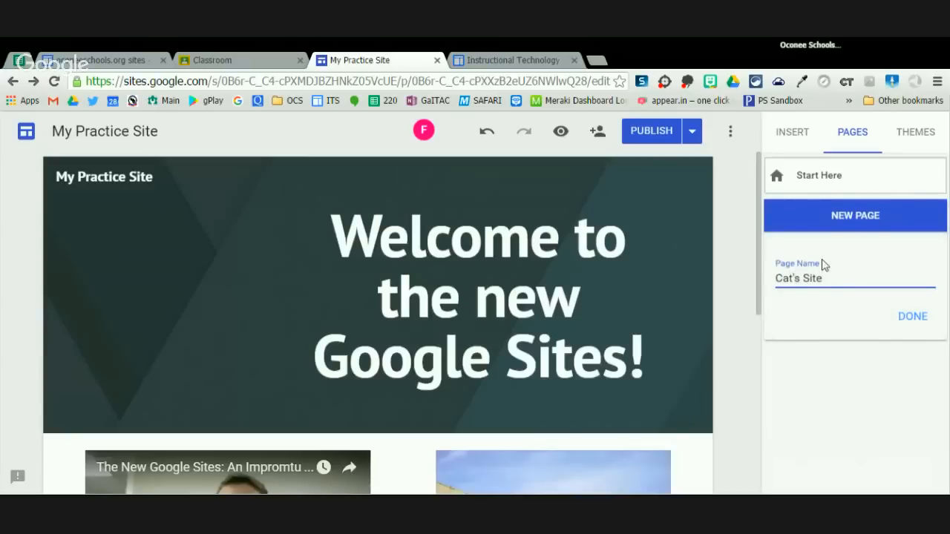
click(924, 321)
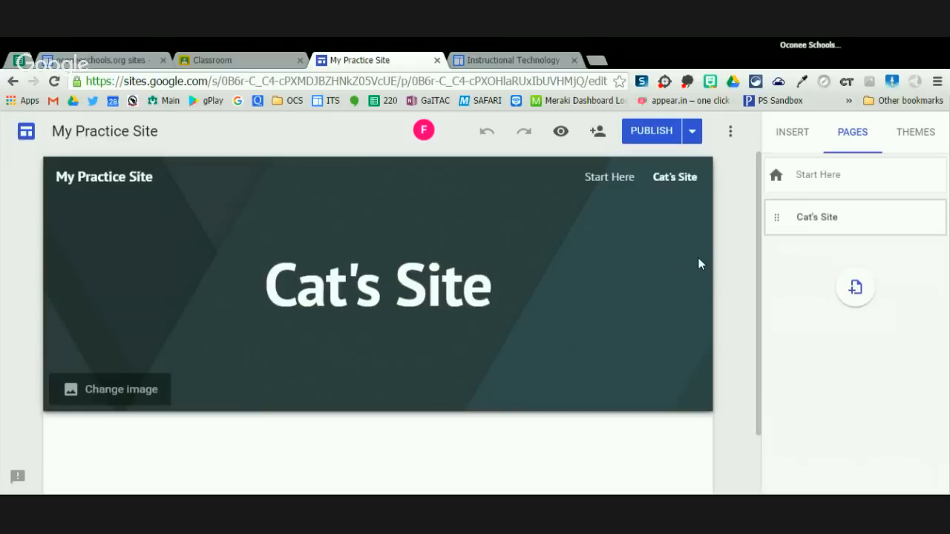
- Switch to the Instructional Technology site and review its home page, from the navigation bar down to the team contacts
click(484, 63)
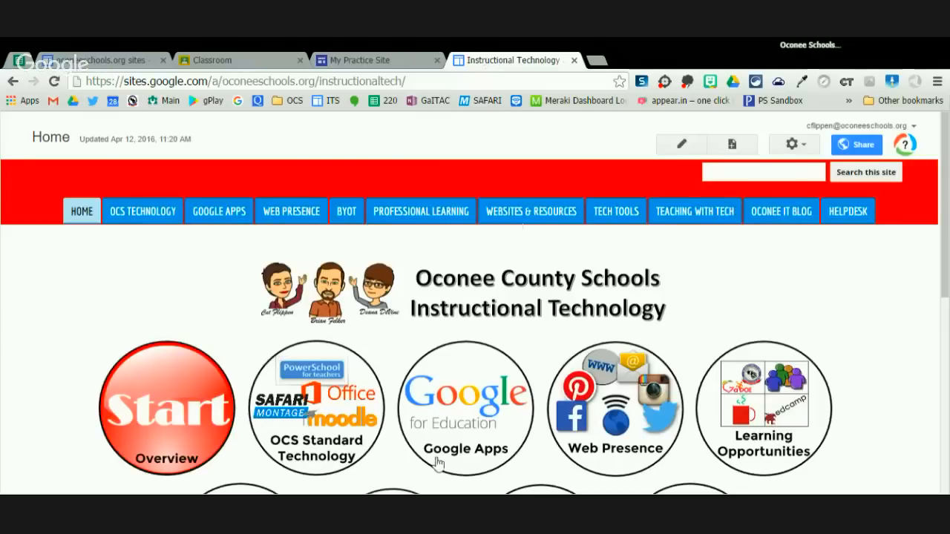
scroll(537, 388, down, 5)
scroll(507, 341, up, 5)
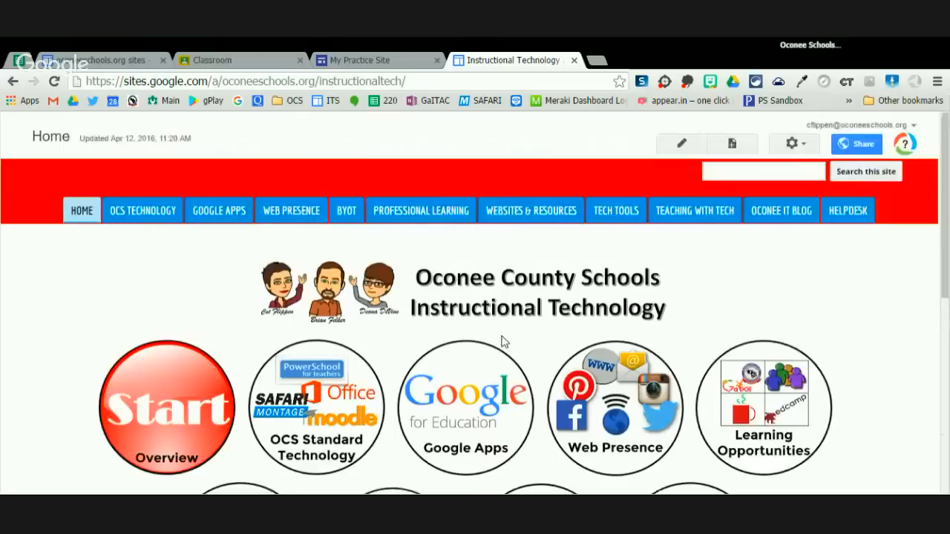
scroll(502, 341, down, 5)
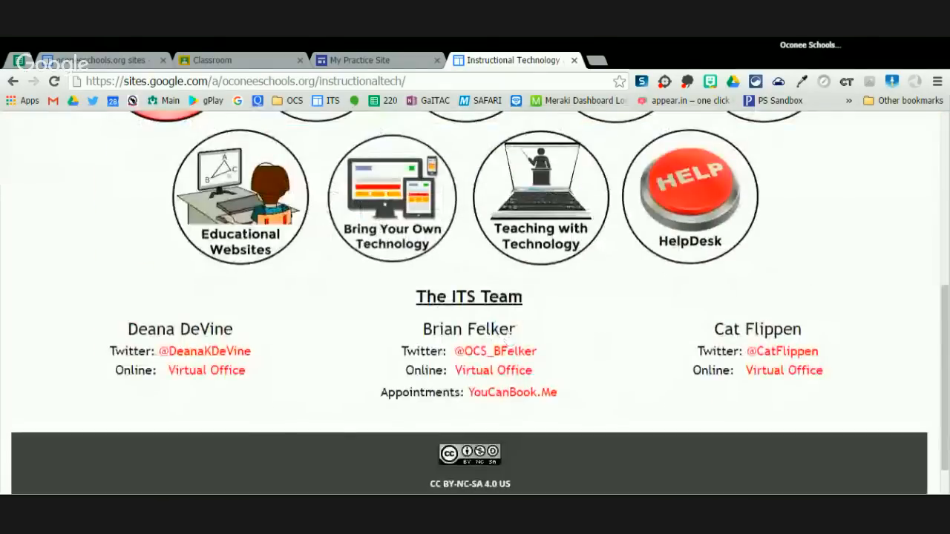
scroll(460, 338, up, 10)
scroll(411, 341, down, 1)
scroll(520, 359, up, 1)
scroll(531, 358, down, 1)
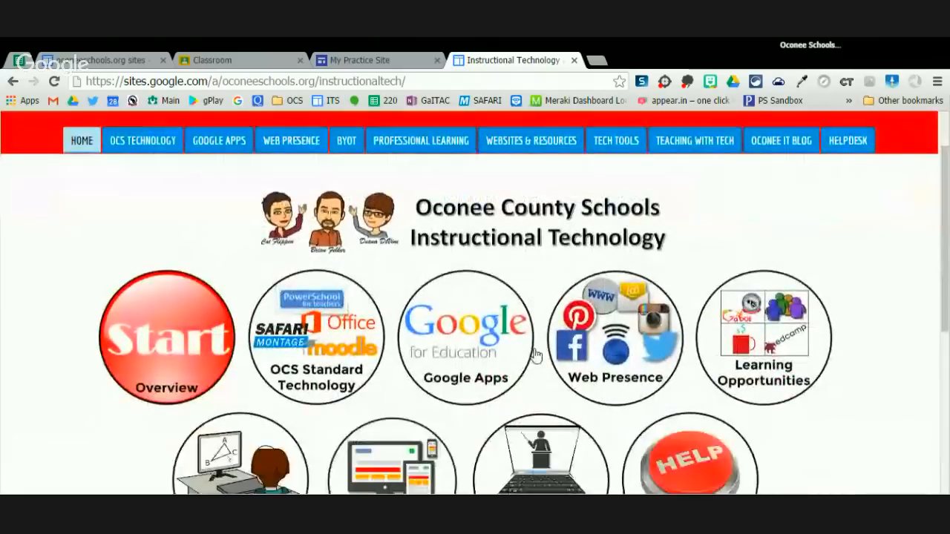
scroll(742, 327, up, 1)
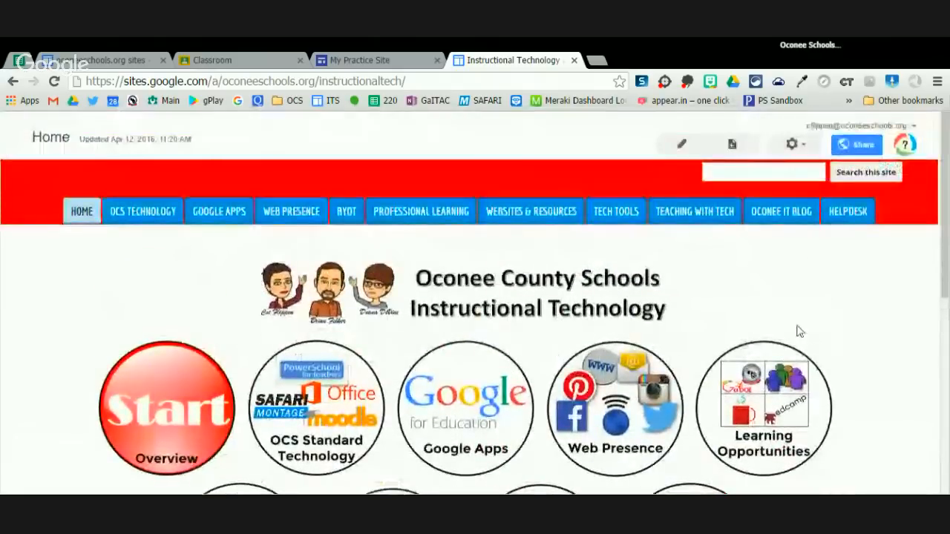
- Open the Instructional Technology site's layout for editing and examine its horizontal navigation settings, including the page list and style options
click(793, 145)
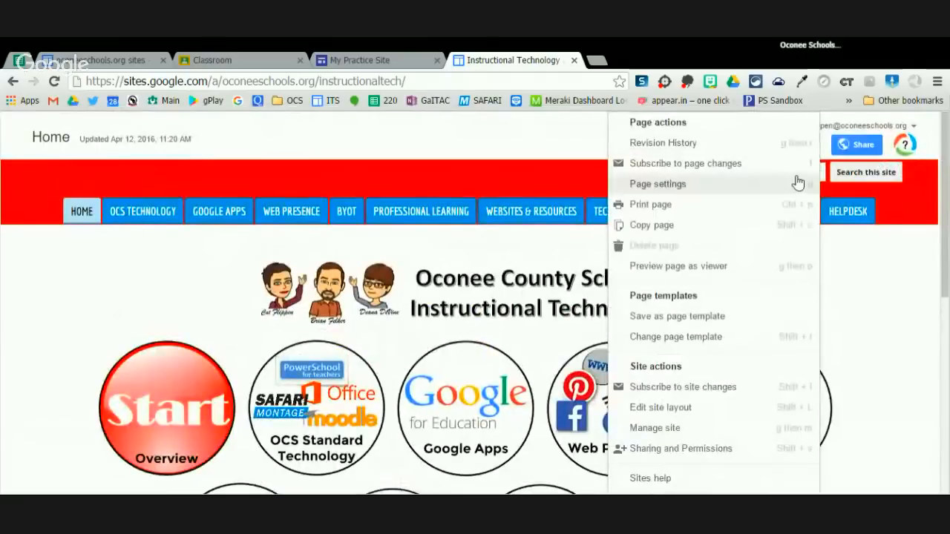
click(682, 408)
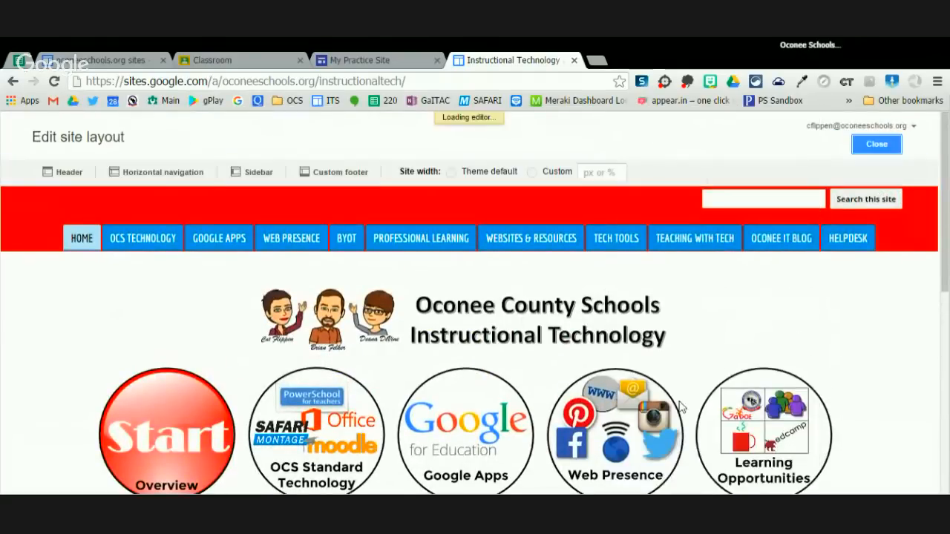
click(504, 234)
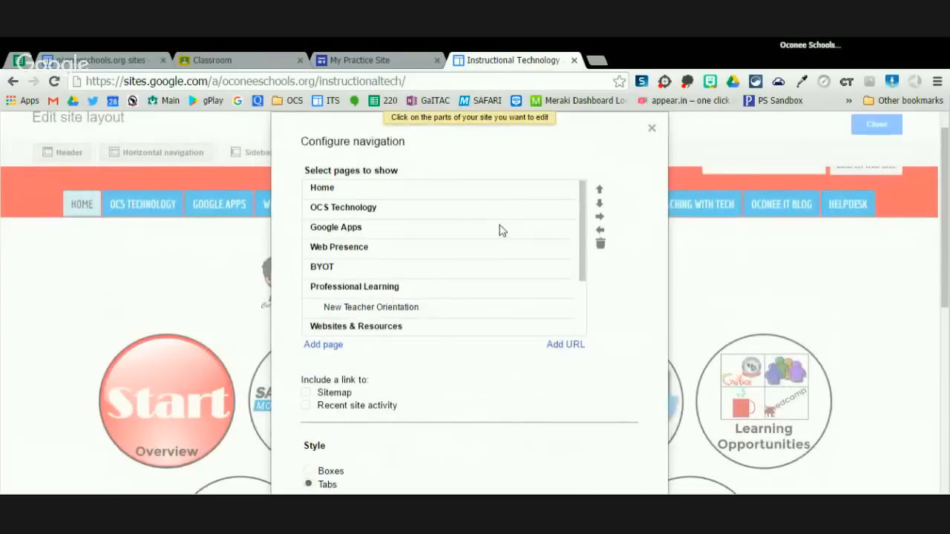
scroll(427, 388, down, 2)
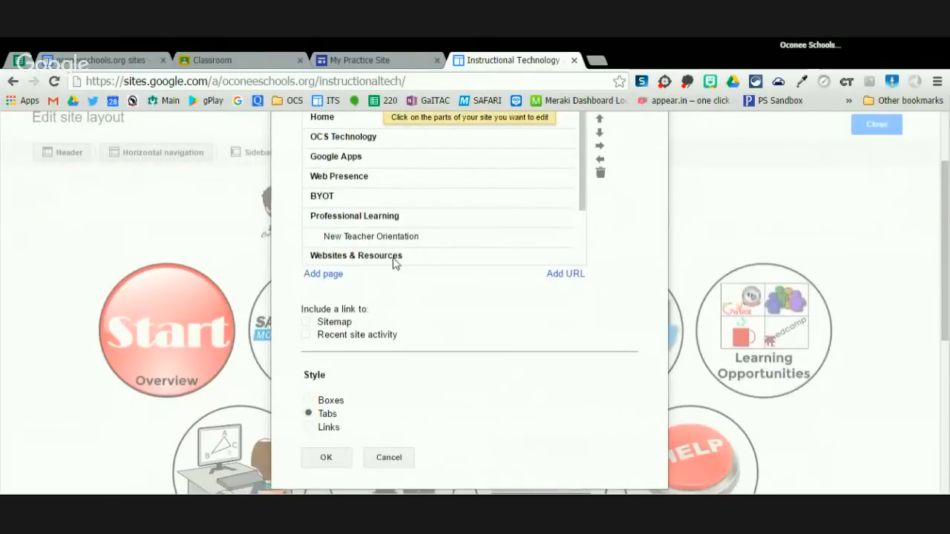
scroll(407, 257, up, 3)
- Try moving New Teacher Orientation out of and back under Professional Learning in the navigation, and discard the changes
click(388, 341)
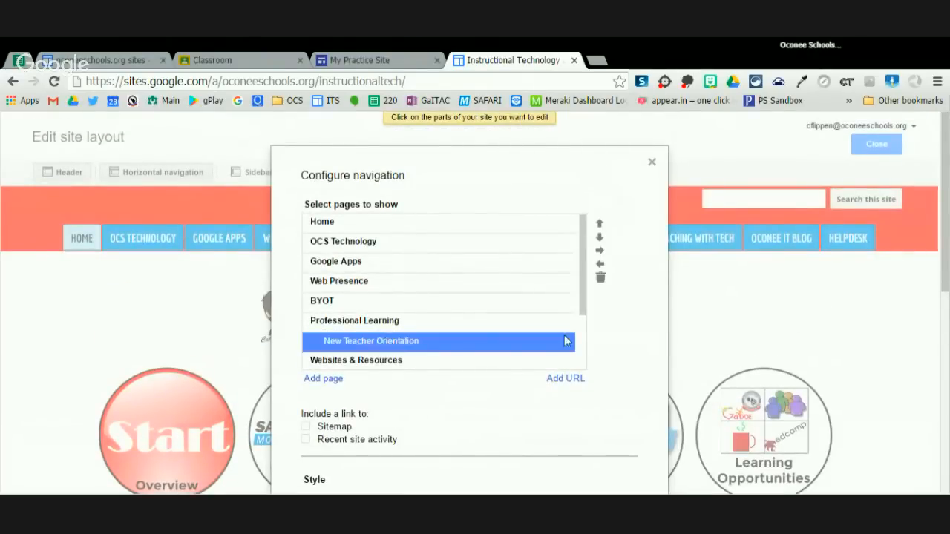
click(599, 225)
click(600, 238)
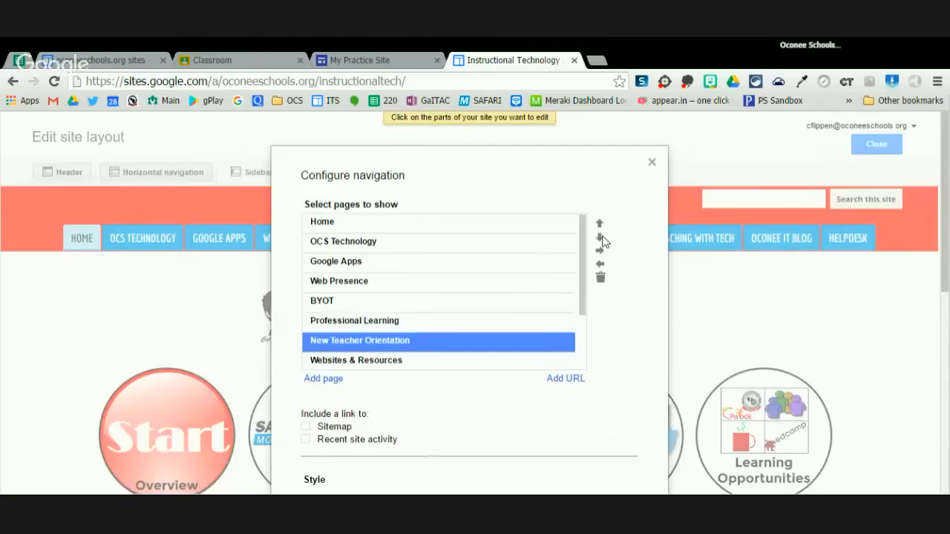
click(600, 252)
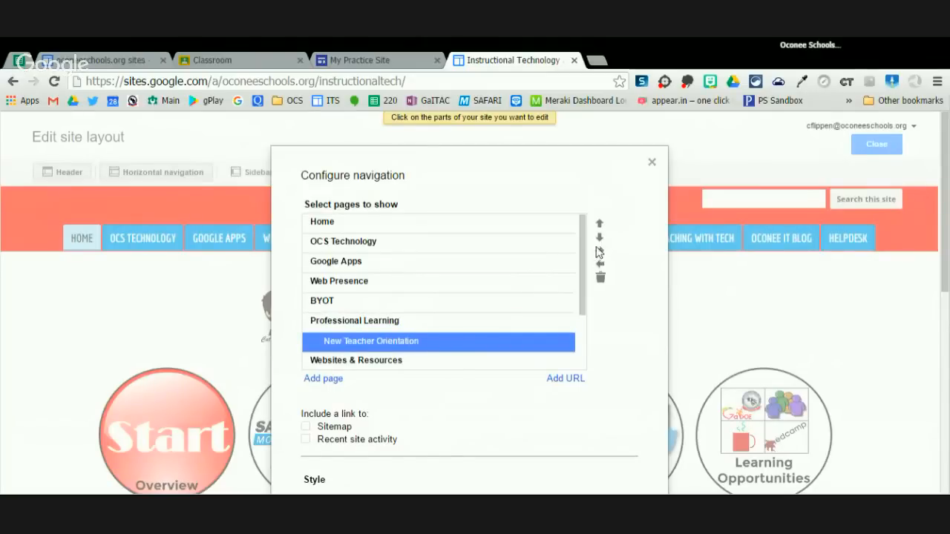
scroll(403, 403, down, 3)
scroll(402, 398, up, 2)
scroll(403, 403, up, 1)
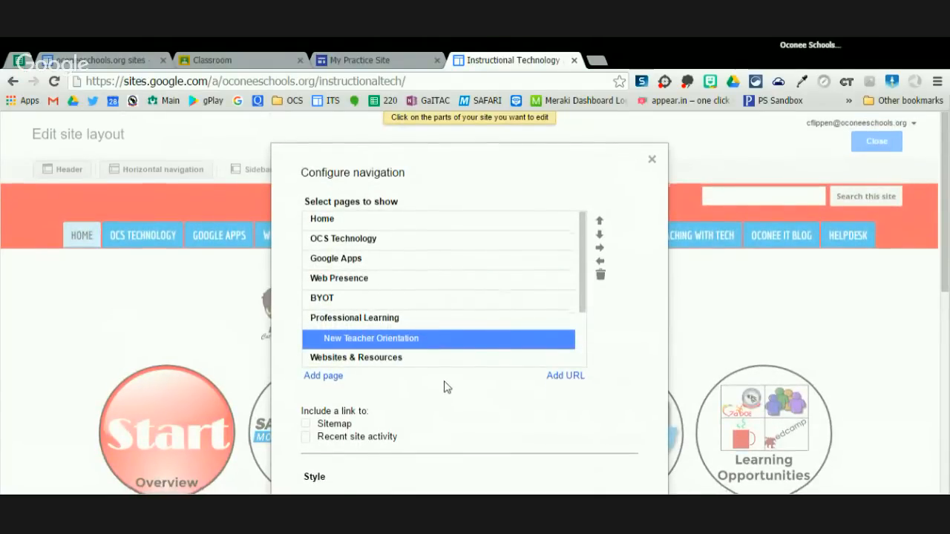
scroll(443, 386, down, 2)
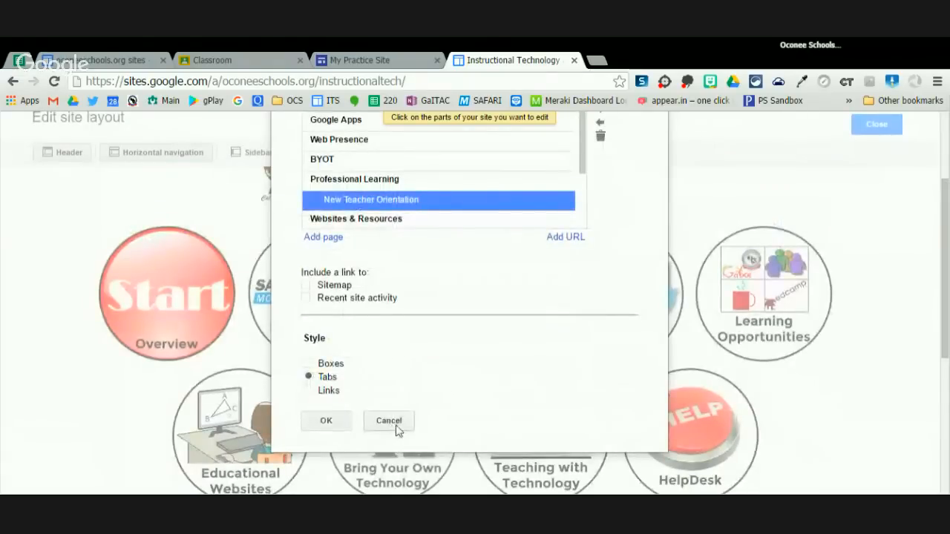
click(396, 426)
- Return to My Practice Site, add another page named with a colleague's first name plus "Site", and visit the two earlier pages
click(365, 64)
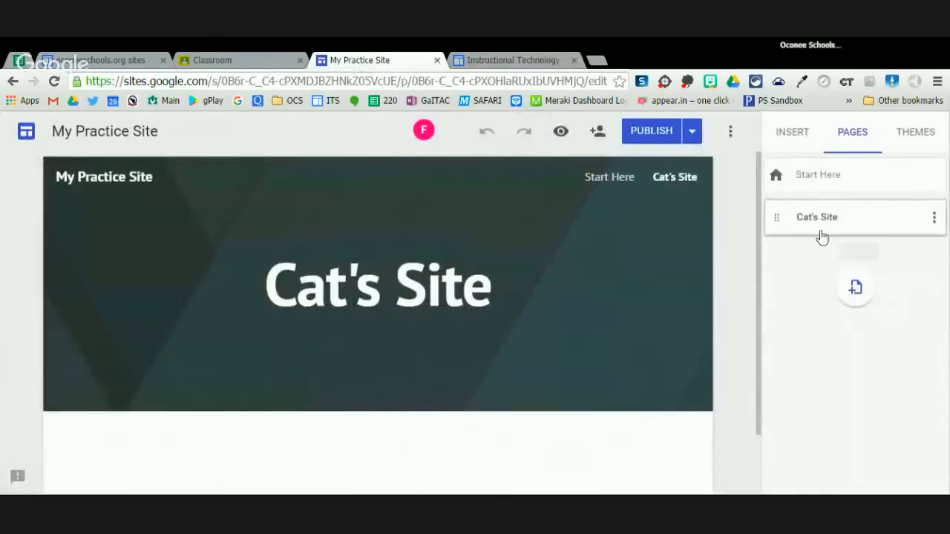
click(857, 290)
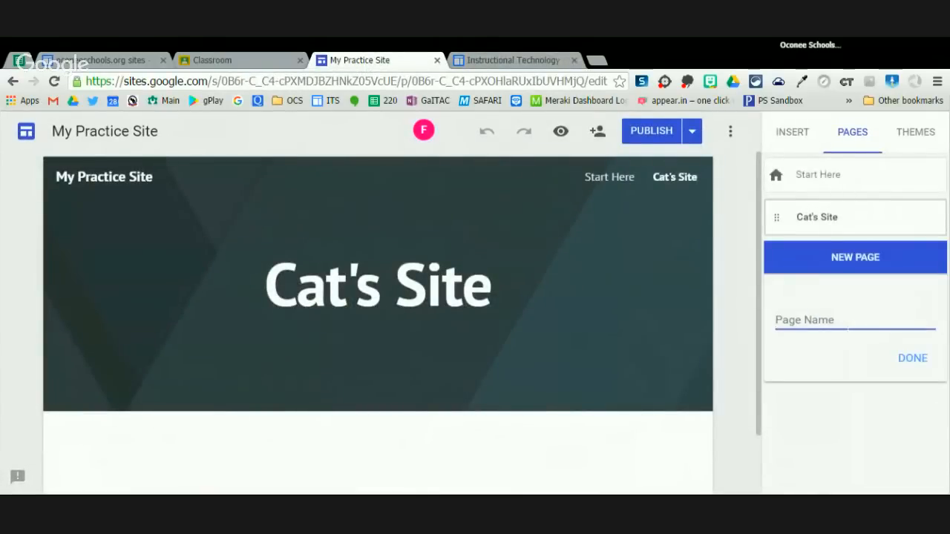
text(Jaime's Site)
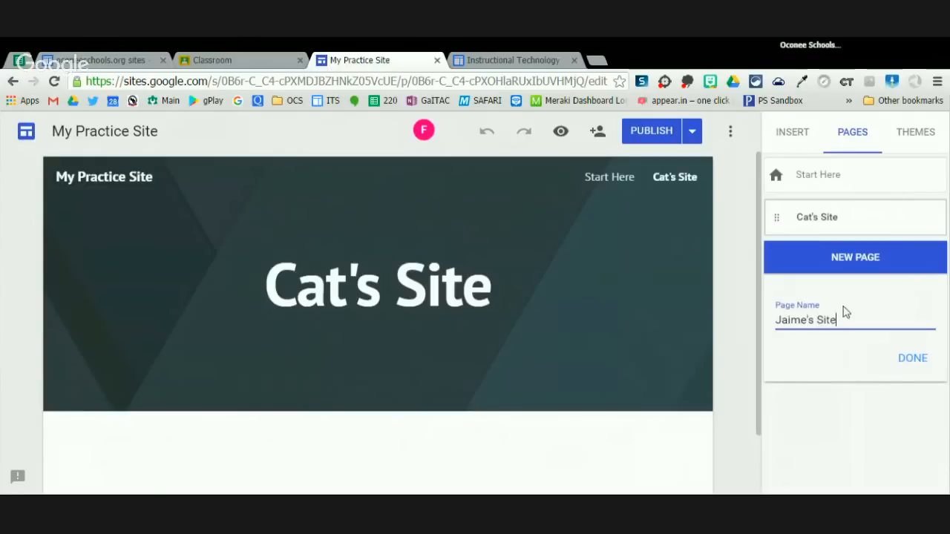
click(917, 364)
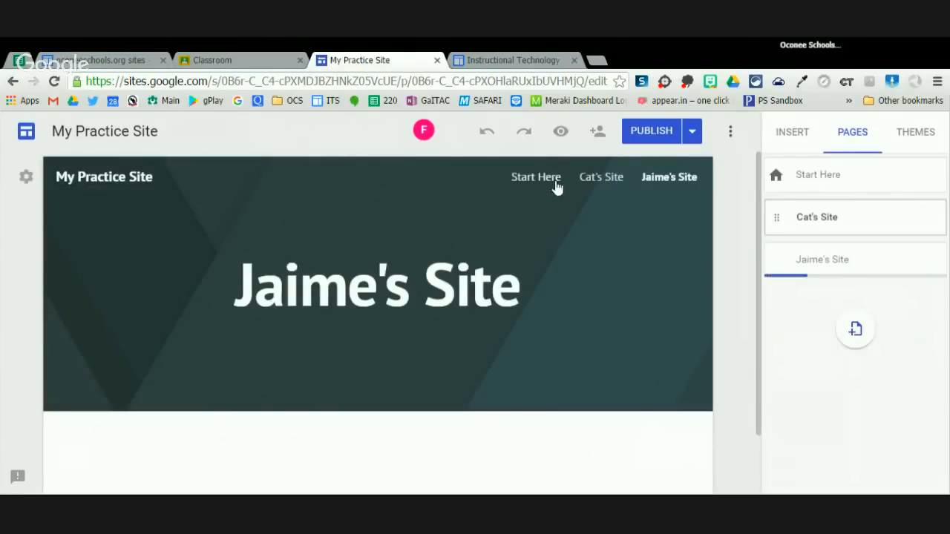
click(549, 180)
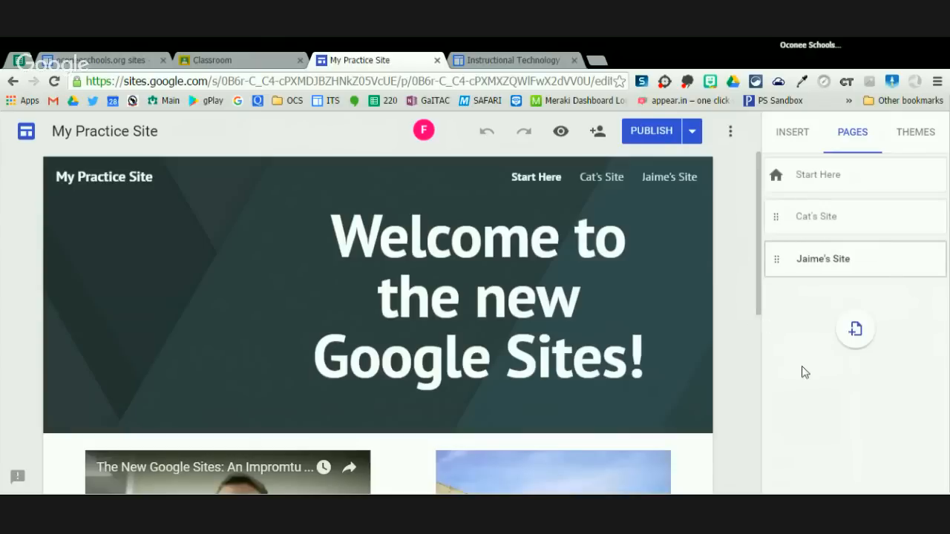
click(818, 223)
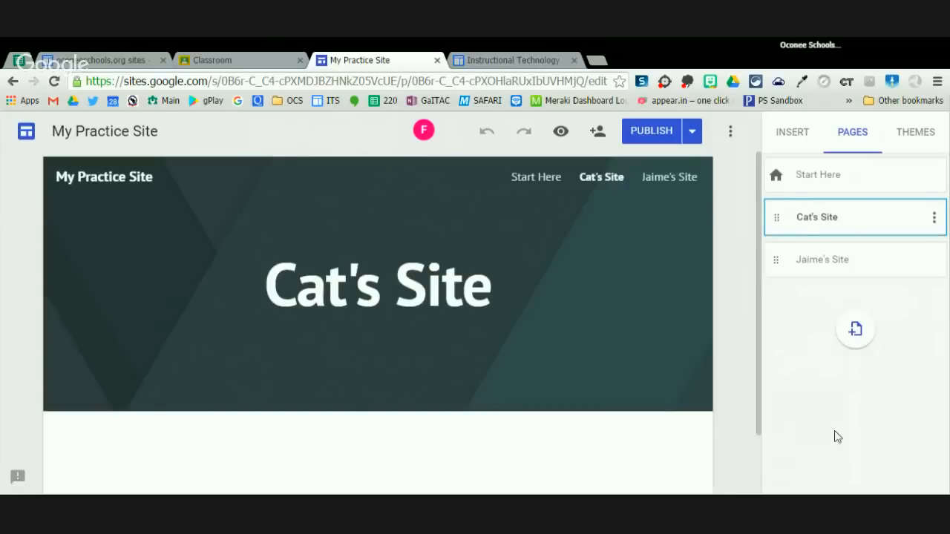
- Add a page named Twitter and remove it from the site again
click(857, 331)
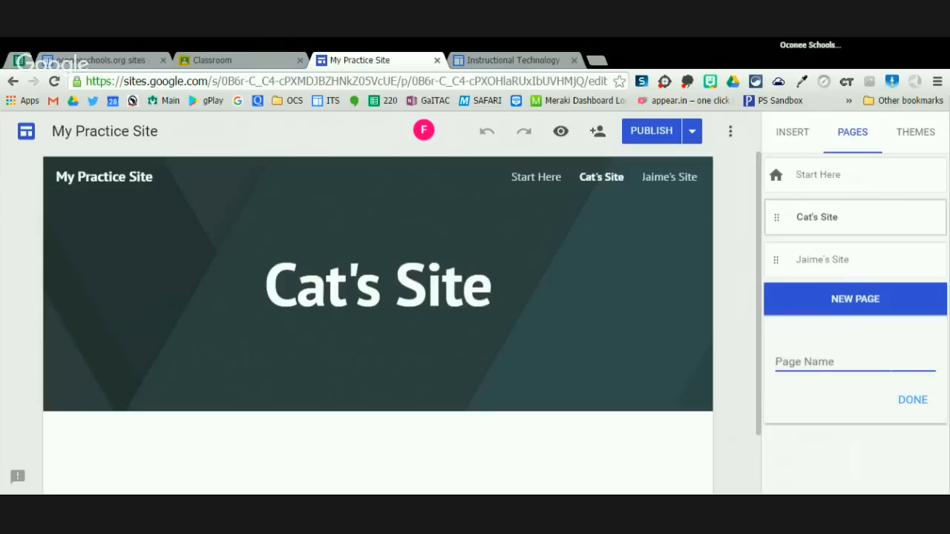
text(Twitter)
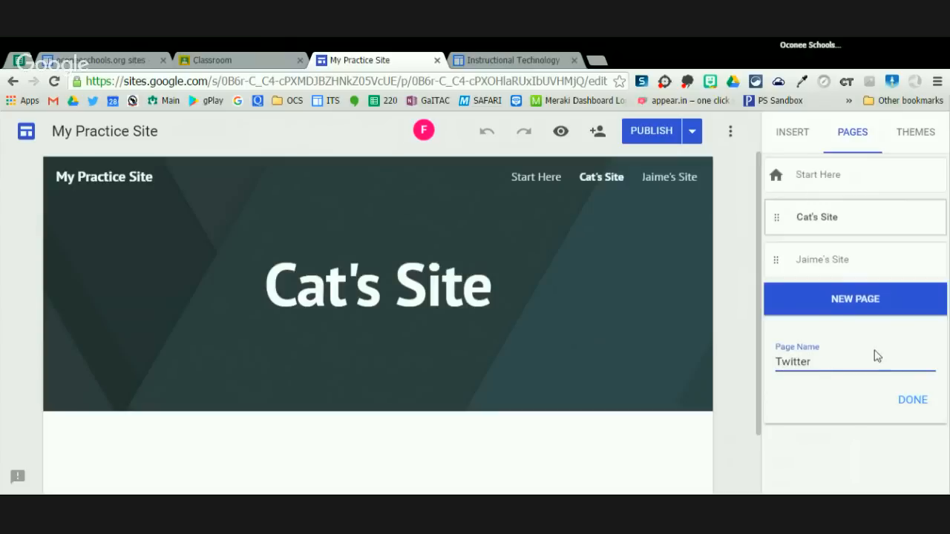
click(919, 403)
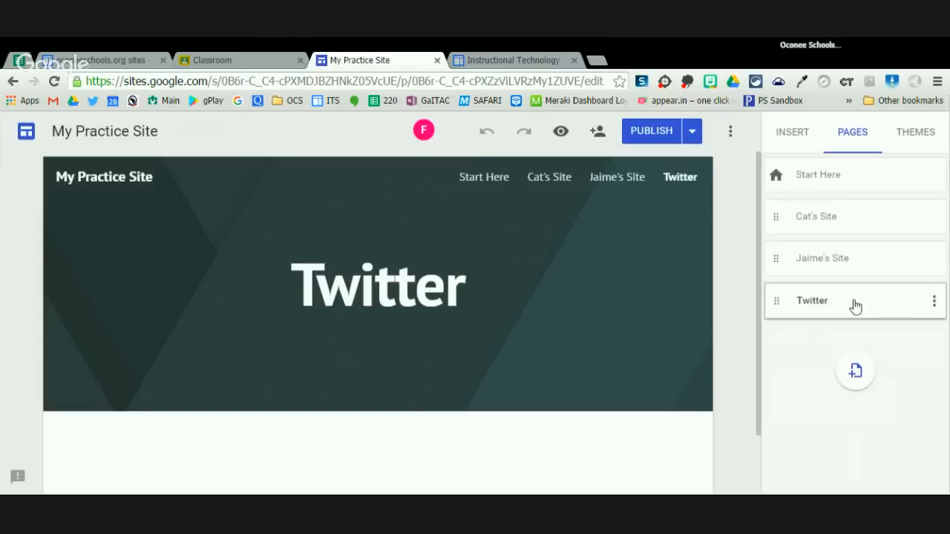
click(934, 301)
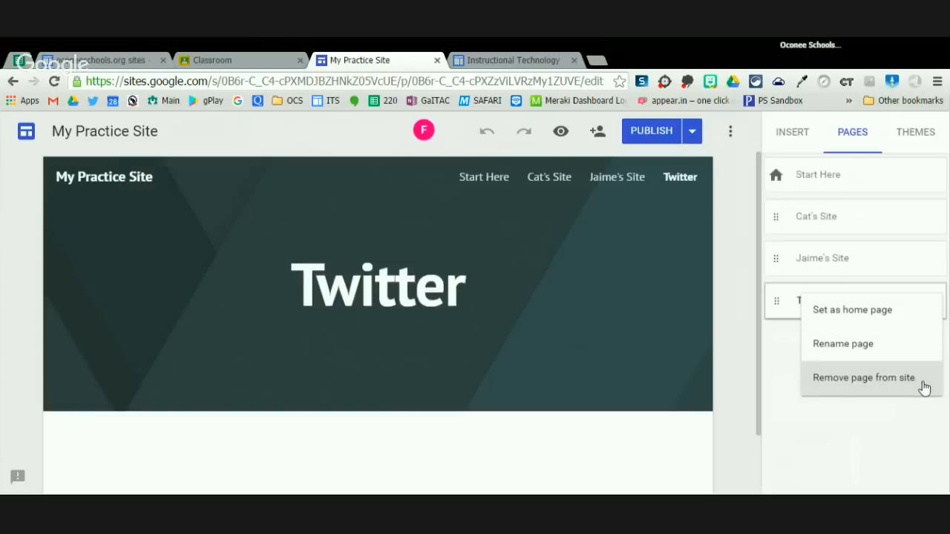
click(863, 377)
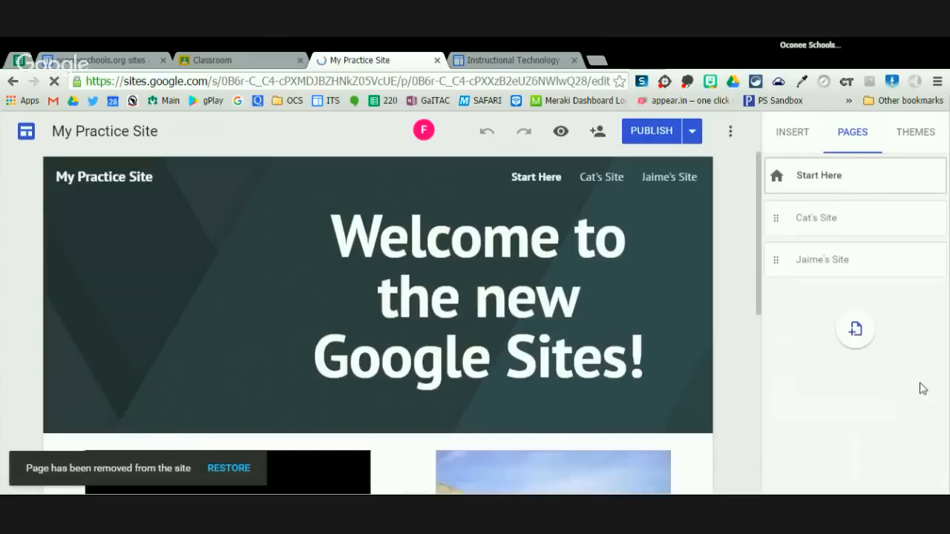
- Start a new page in My Practice Site, and switch to the Instructional Technology site to close its layout editor
click(858, 329)
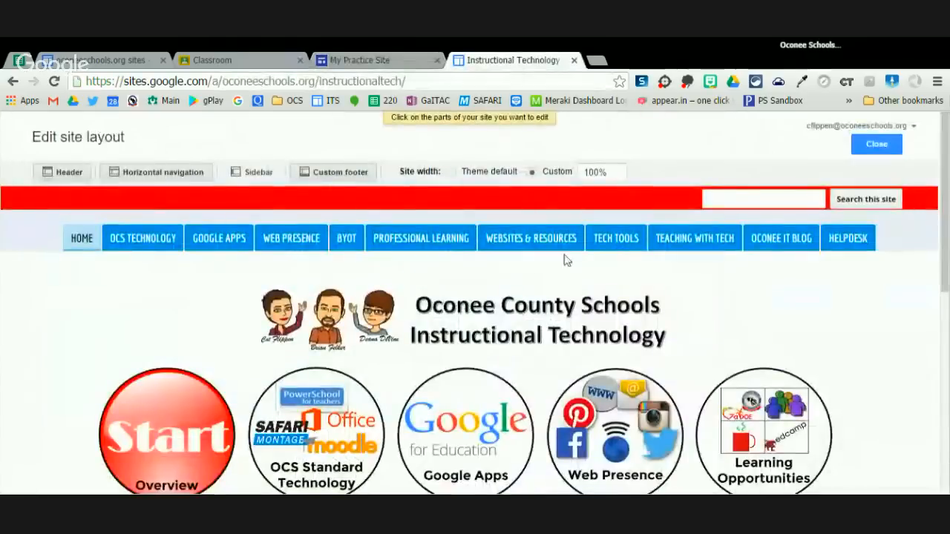
scroll(587, 301, down, 3)
scroll(587, 301, up, 3)
click(863, 128)
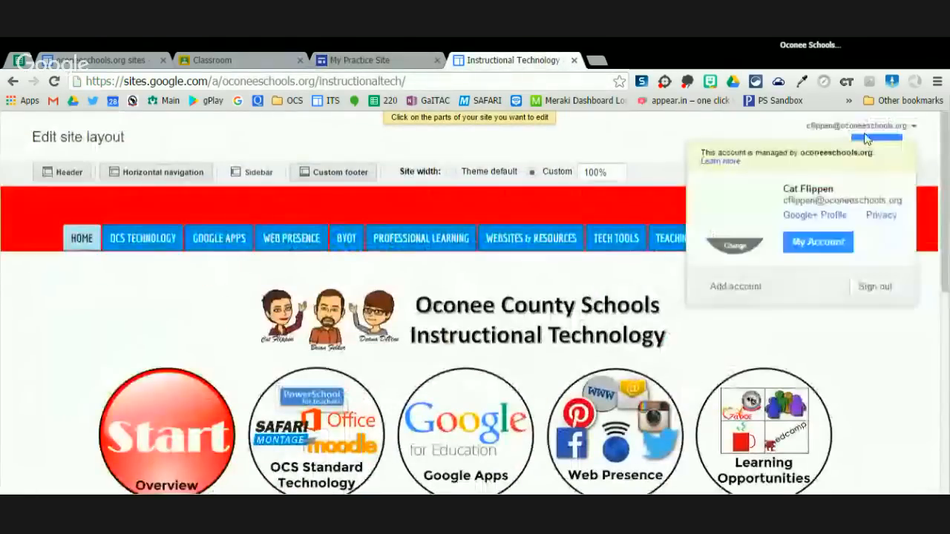
click(922, 145)
click(870, 155)
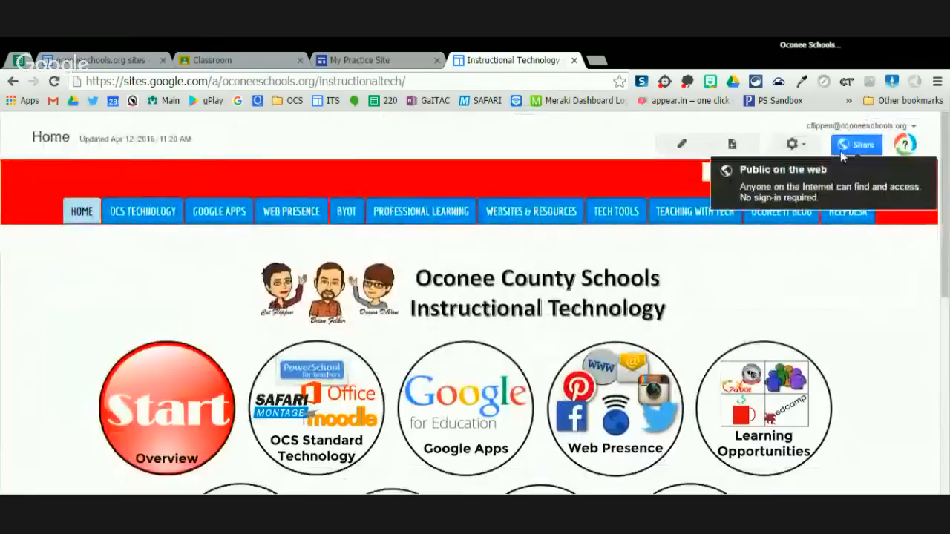
- Open the site management settings of the Instructional Technology site and show its page hierarchy
click(792, 141)
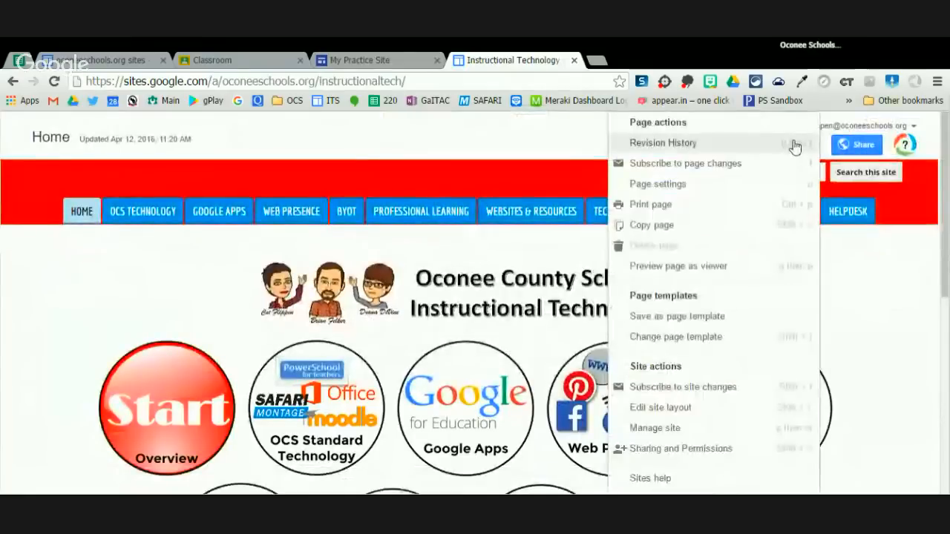
click(689, 428)
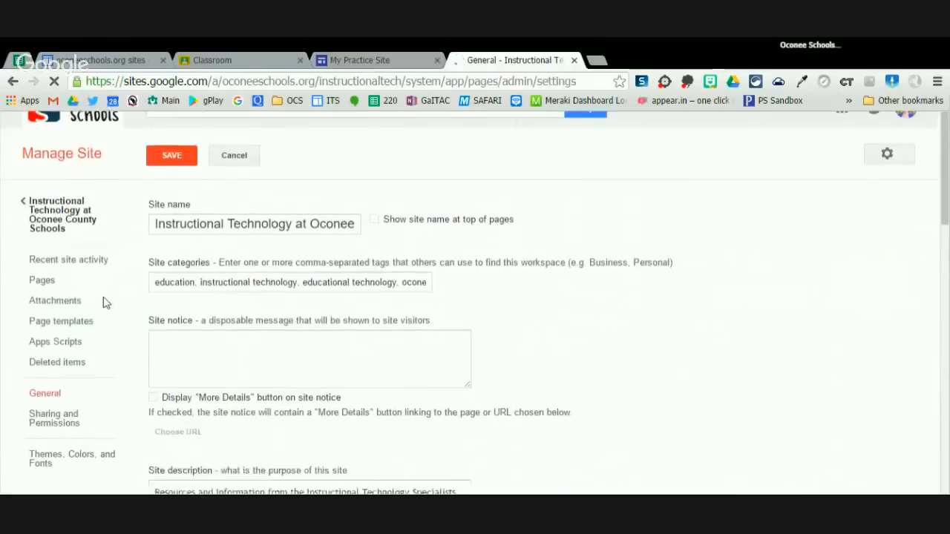
click(42, 315)
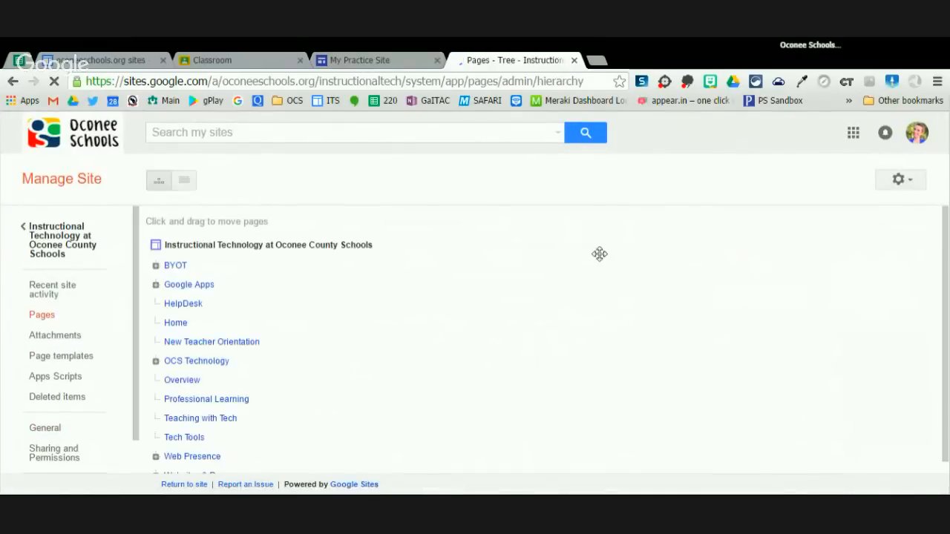
- Expand Google Apps and OCS Technology in the page tree and examine their subpages
scroll(595, 253, down, 1)
click(163, 268)
scroll(274, 371, down, 3)
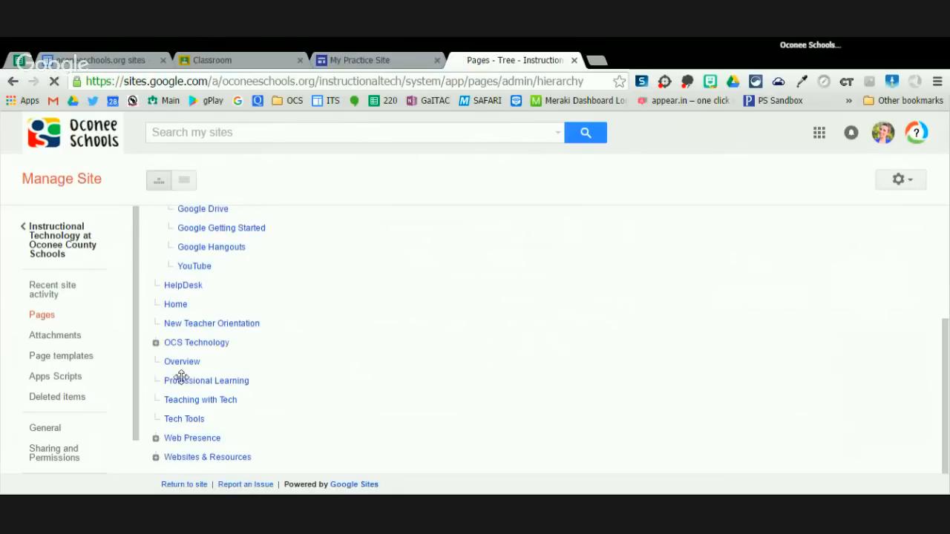
click(156, 342)
scroll(350, 312, down, 5)
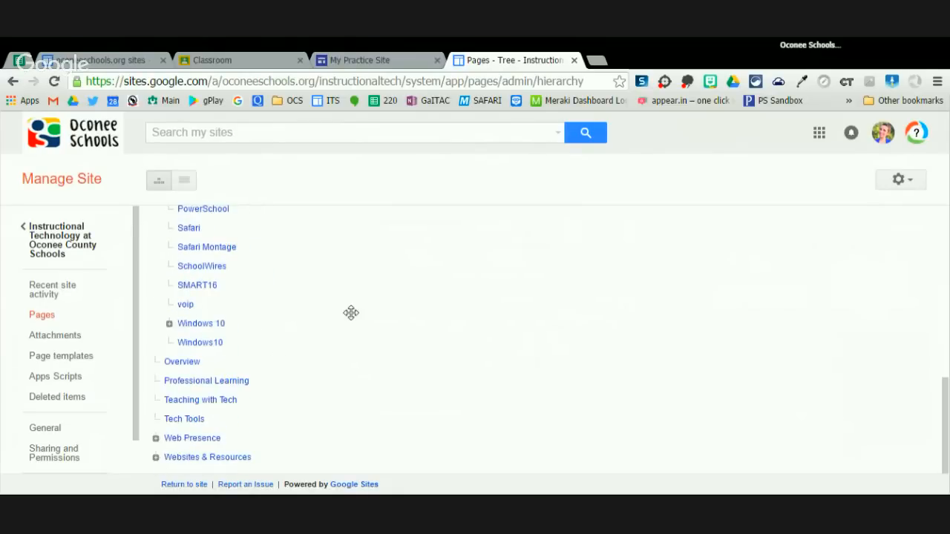
- Compare the page tree with the page list of My Practice Site, and return to the Instructional Technology home page
click(350, 62)
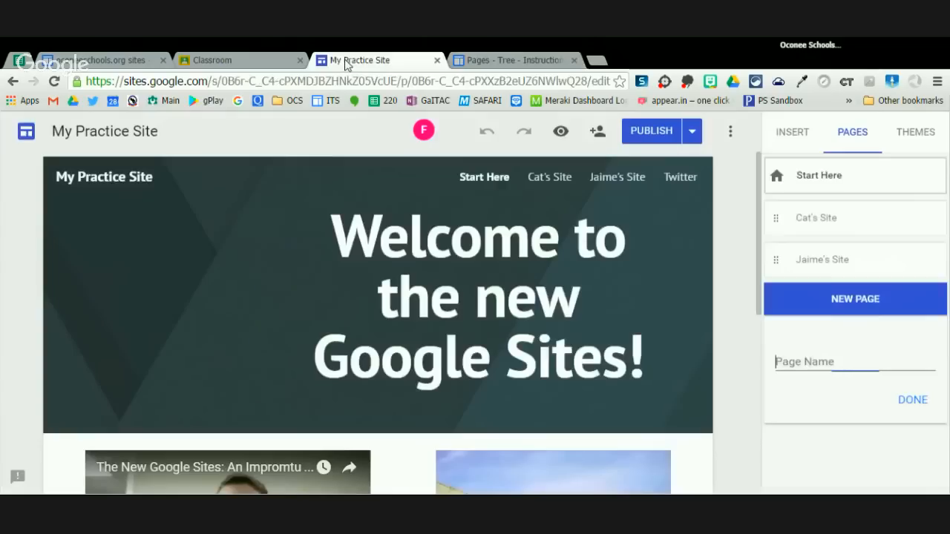
click(514, 59)
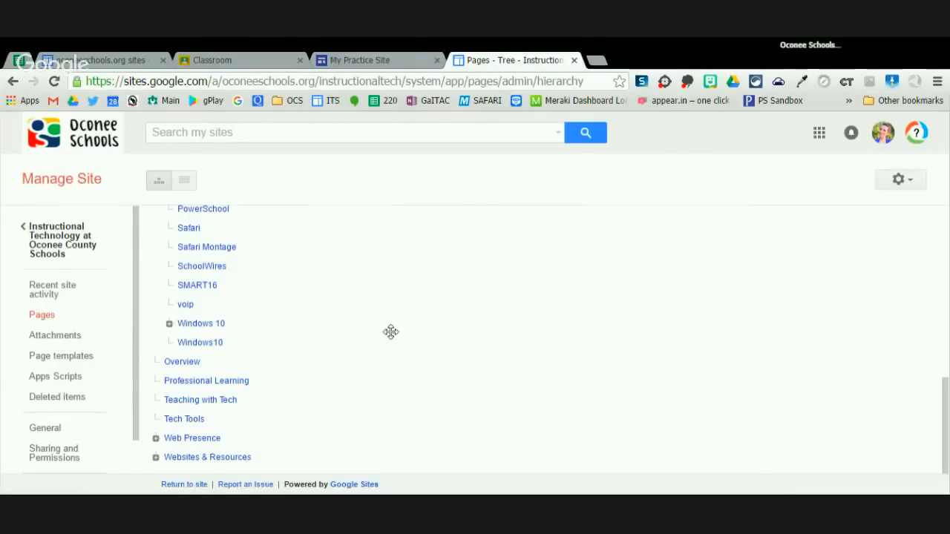
scroll(388, 312, up, 10)
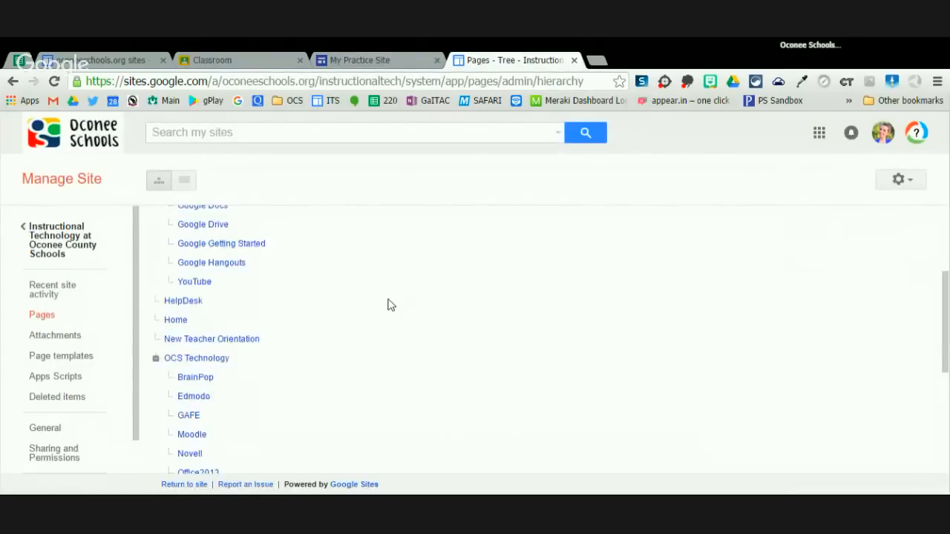
click(77, 252)
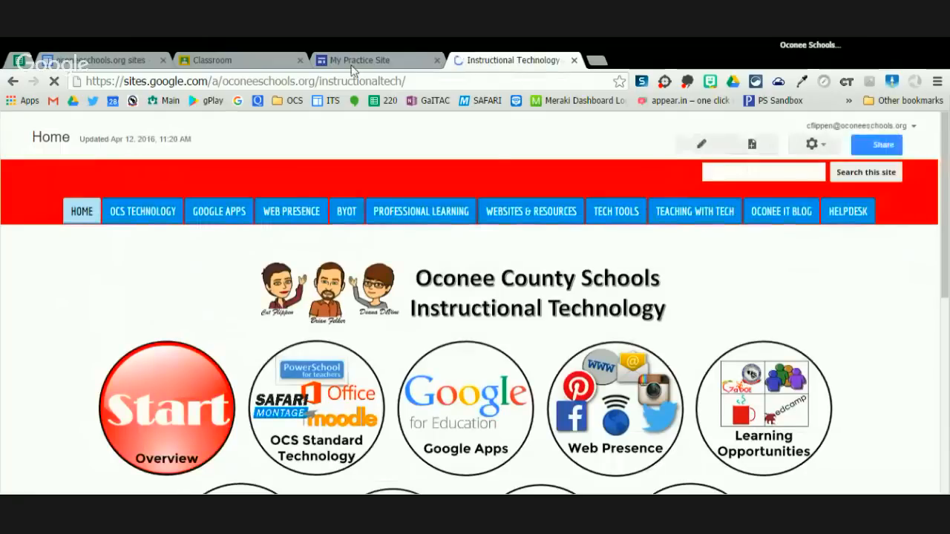
- Switch to My Practice Site and add a new page named Twitter
click(353, 60)
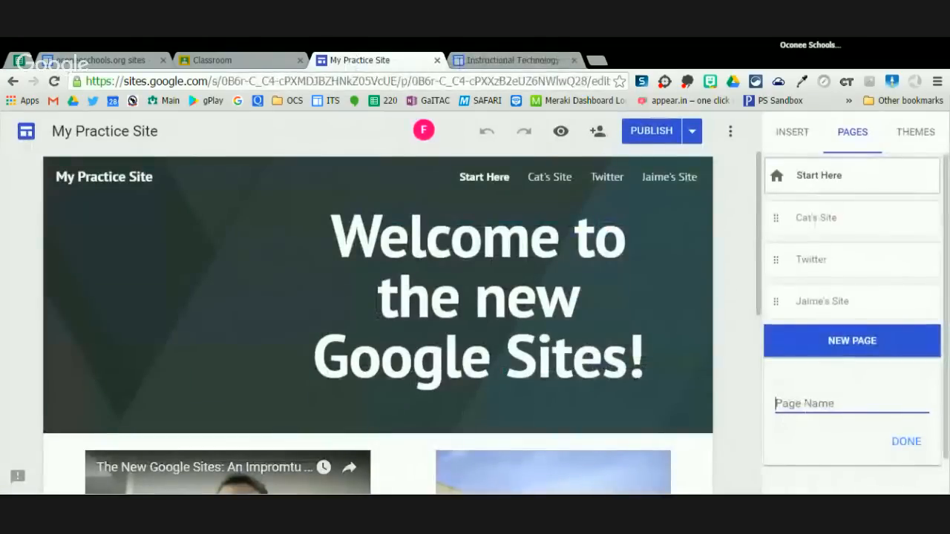
text(Twitter)
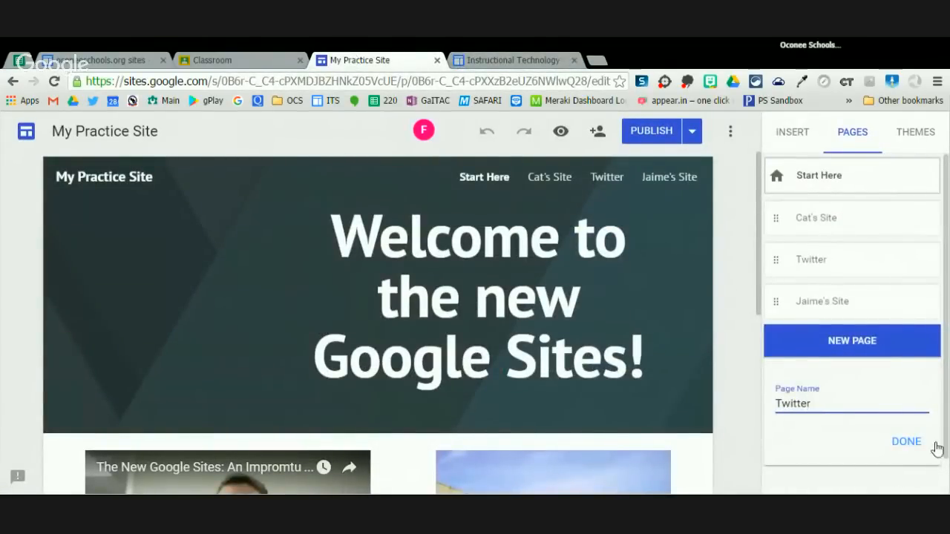
click(907, 443)
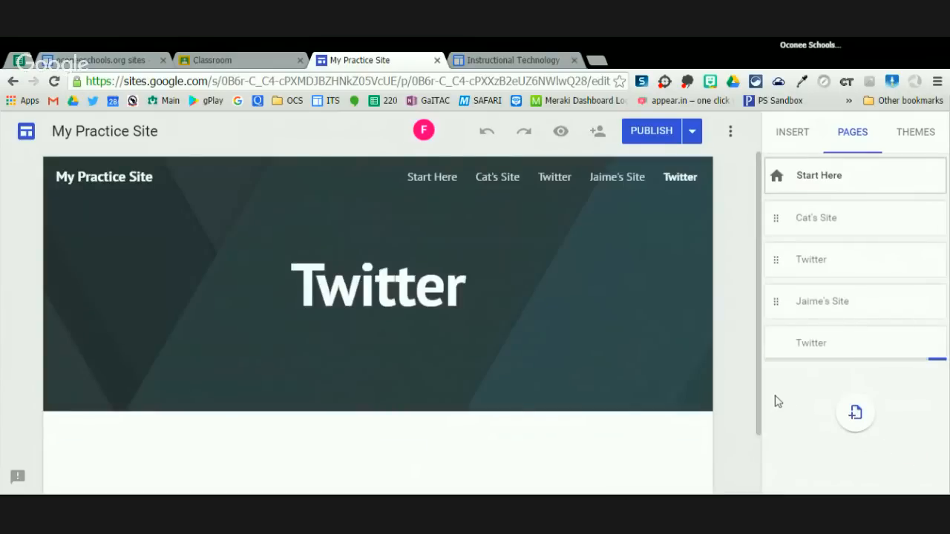
scroll(500, 382, down, 2)
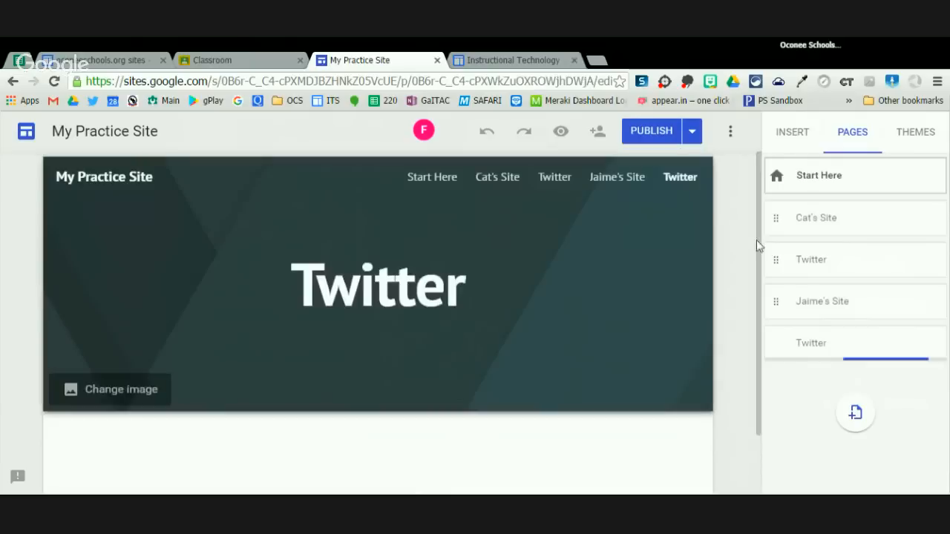
- Add a text box reading "Twitter is AWESOME." to the new Twitter page and centre its text
click(795, 135)
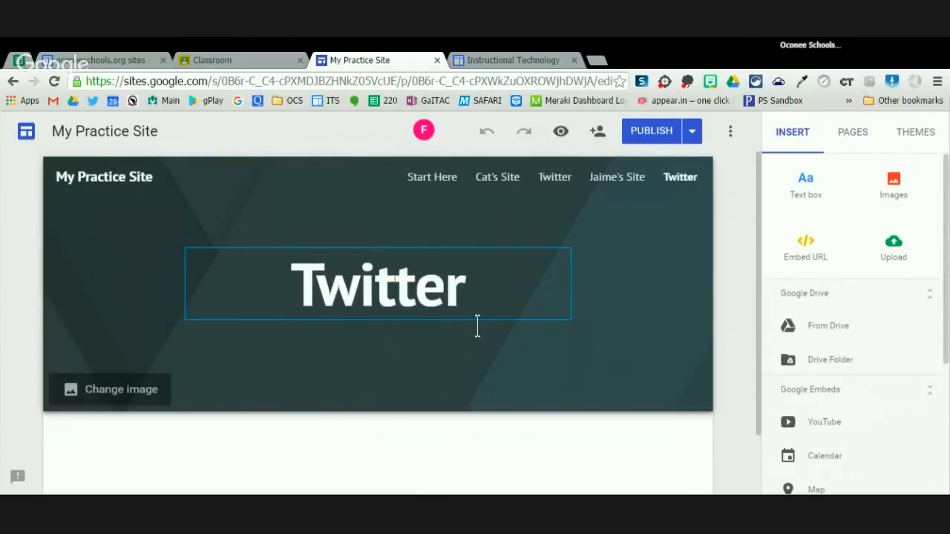
scroll(475, 323, down, 2)
click(807, 191)
text(Twitter is AW)
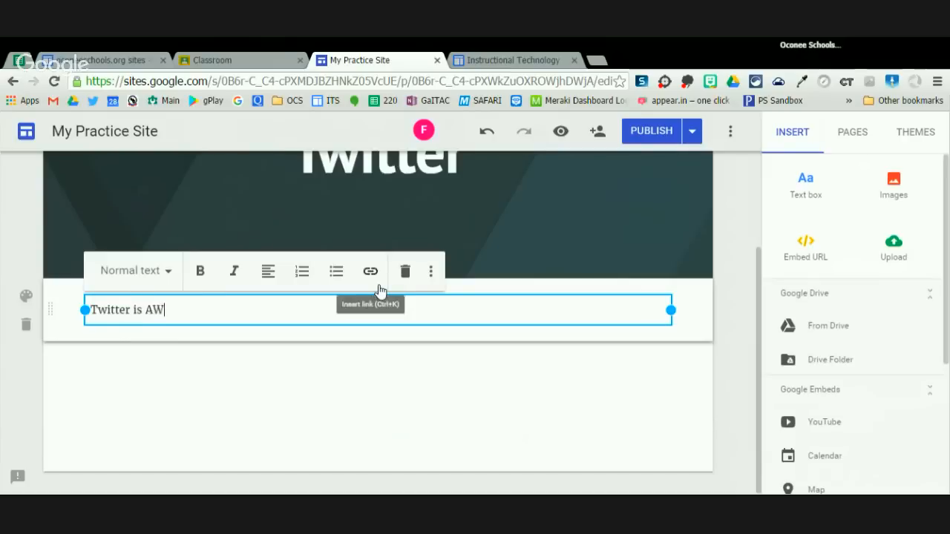
text(ESOME.)
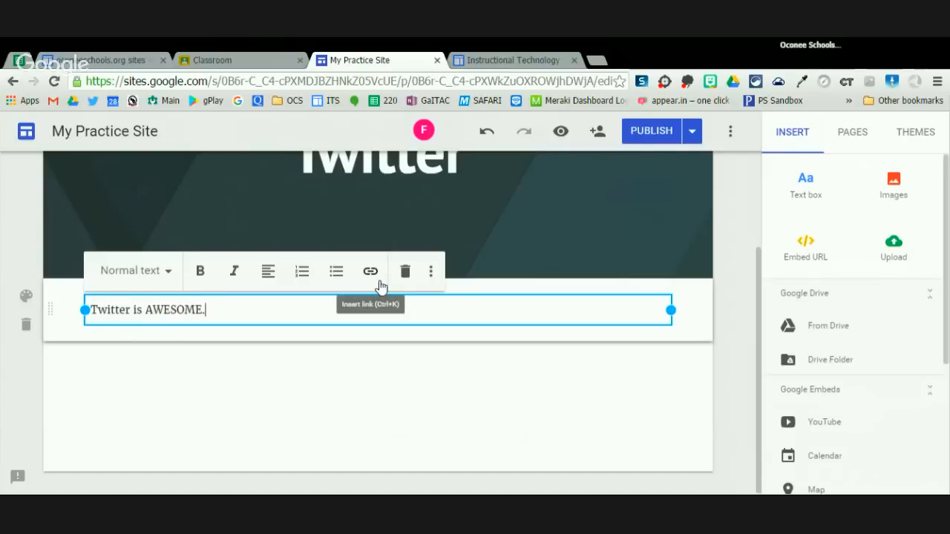
click(271, 273)
click(270, 310)
click(509, 394)
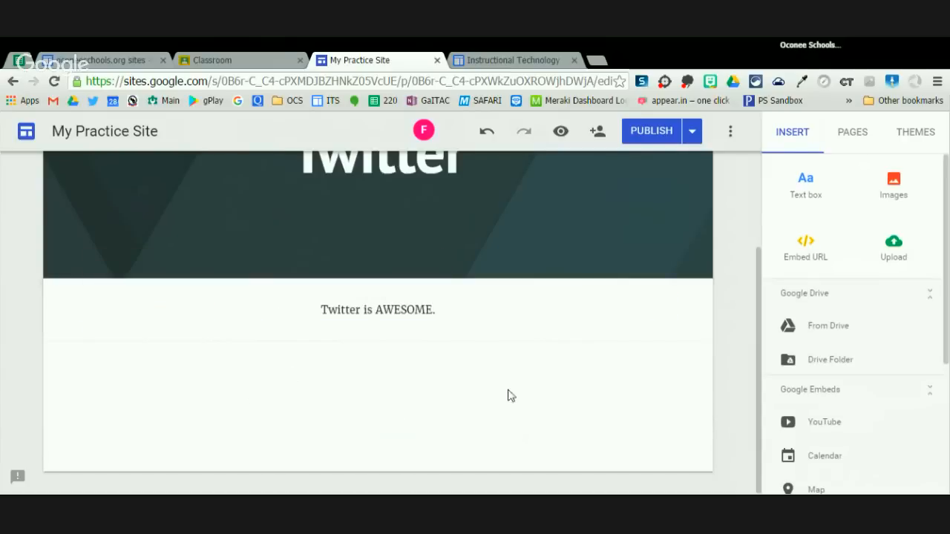
- Search Google images for "Twitter" and insert the blue Twitter wordmark logo into the page
click(907, 184)
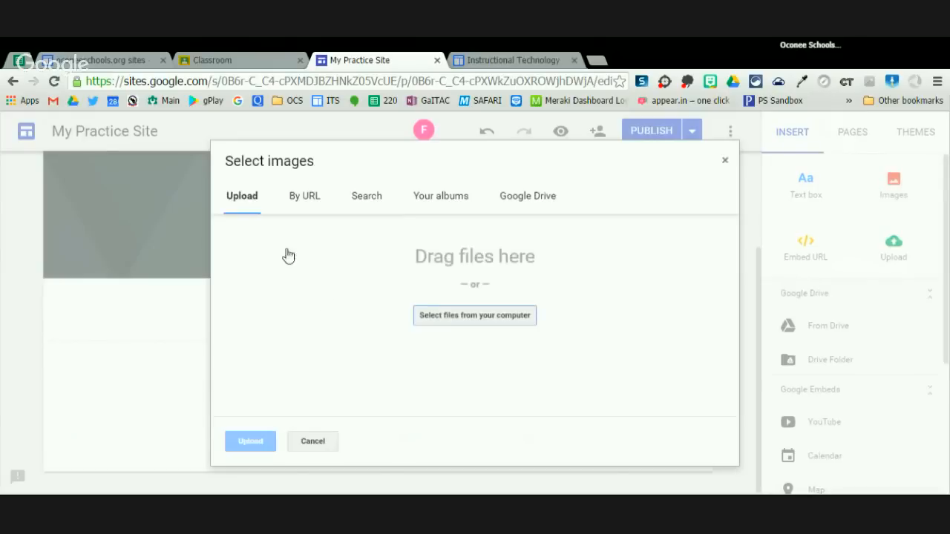
click(363, 201)
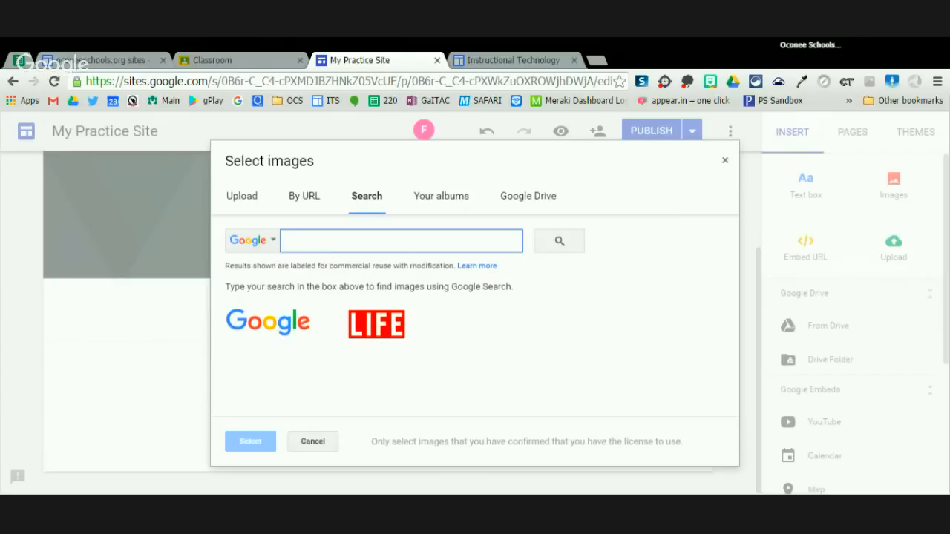
text(Twitter)
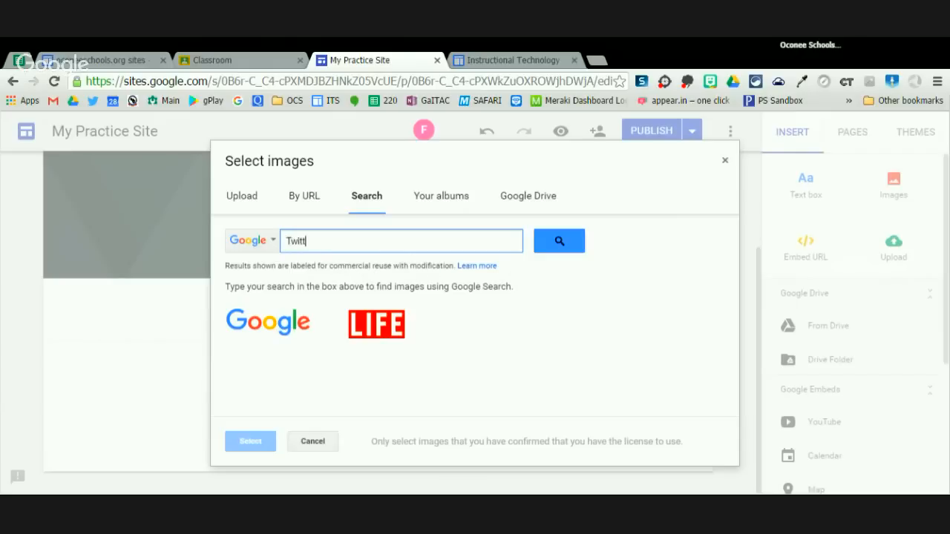
key(Return)
click(643, 357)
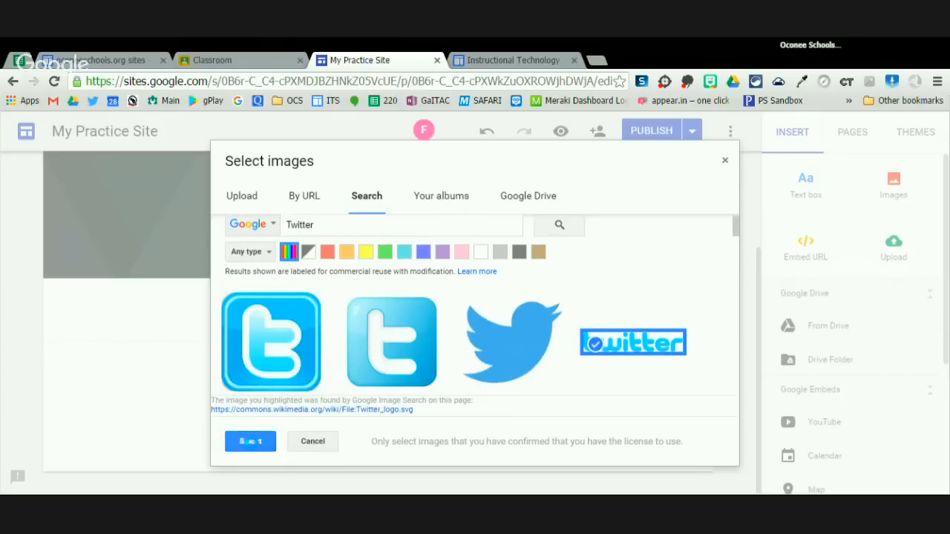
click(252, 443)
click(304, 430)
- Move the Twitter logo section above the "Twitter is AWESOME." text section
scroll(306, 426, up, 3)
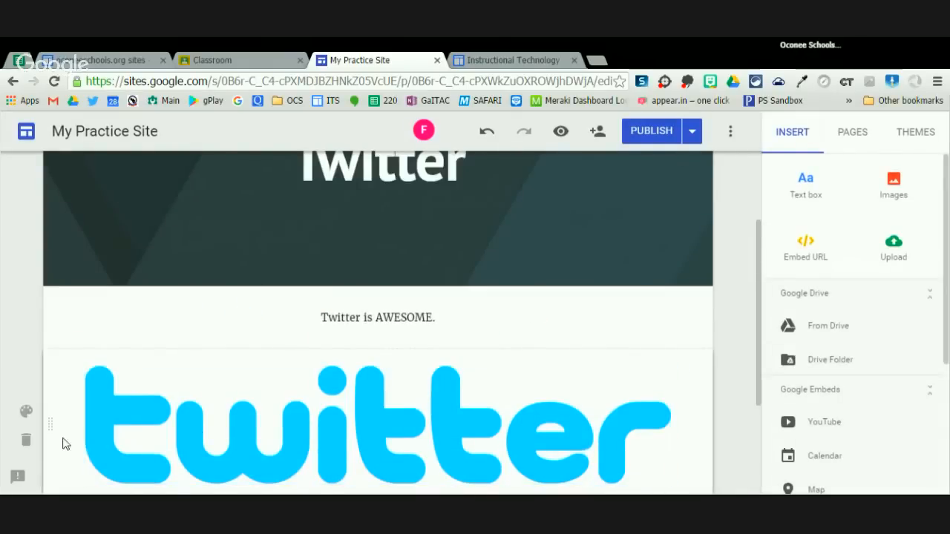
drag(59, 436, 349, 291)
scroll(349, 401, down, 2)
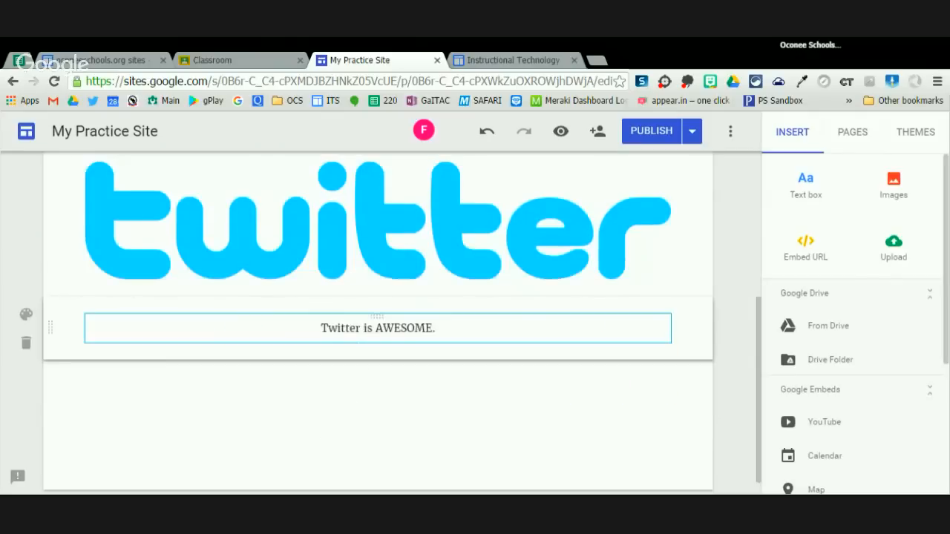
- Nest the blank Twitter page under the first personal site page and the new Twitter page under the second one
click(855, 134)
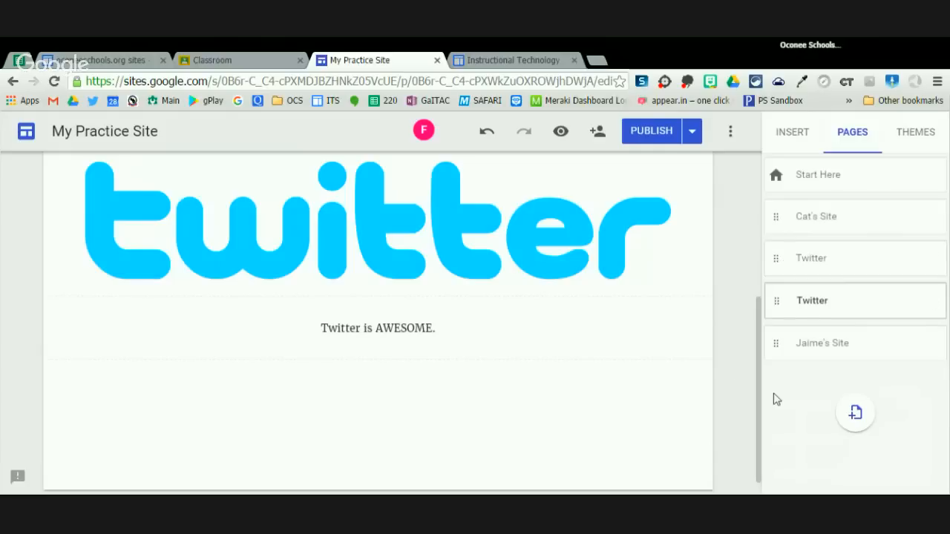
click(782, 269)
drag(782, 265, 917, 218)
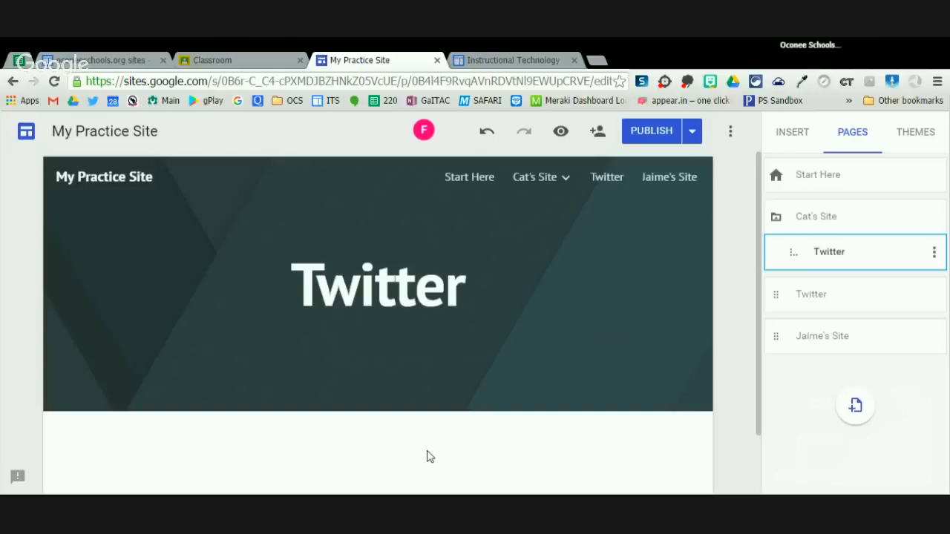
scroll(428, 454, down, 1)
scroll(428, 453, up, 1)
drag(811, 294, 880, 362)
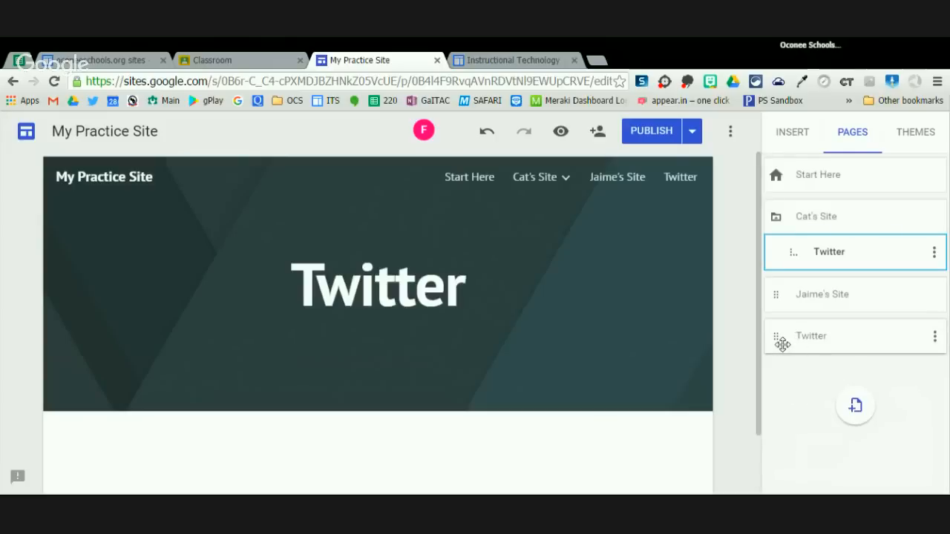
drag(776, 340, 817, 318)
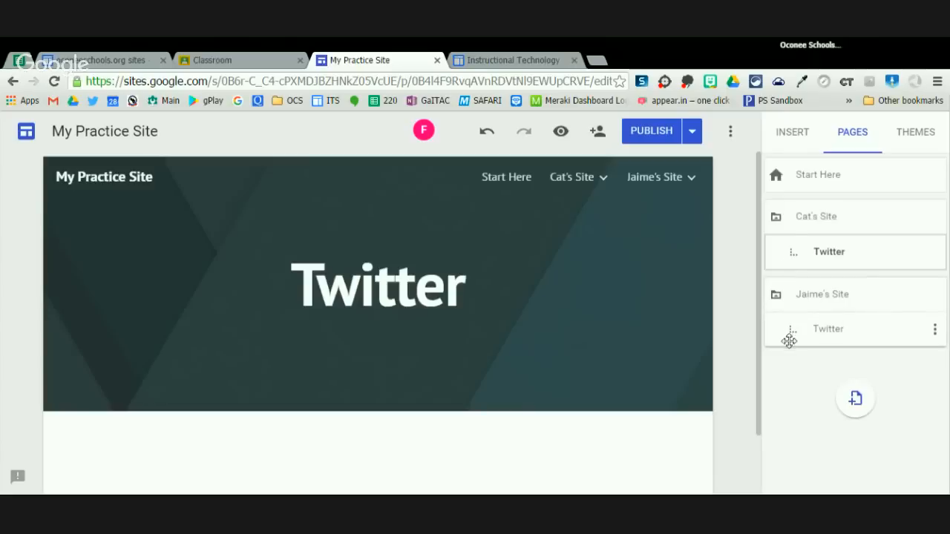
- Collapse and expand the two parent pages in the page list, and open the nested Twitter pages to compare their content
click(778, 219)
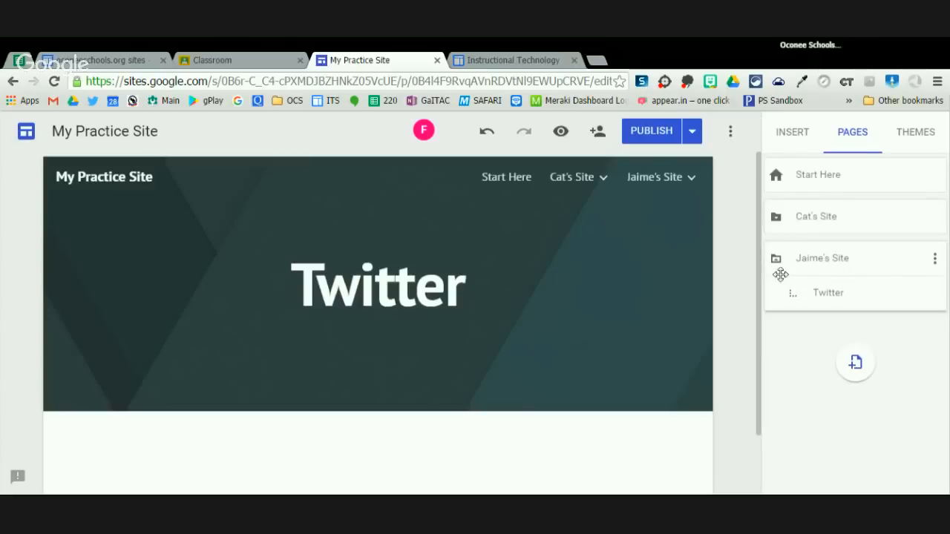
click(784, 265)
click(779, 257)
click(777, 218)
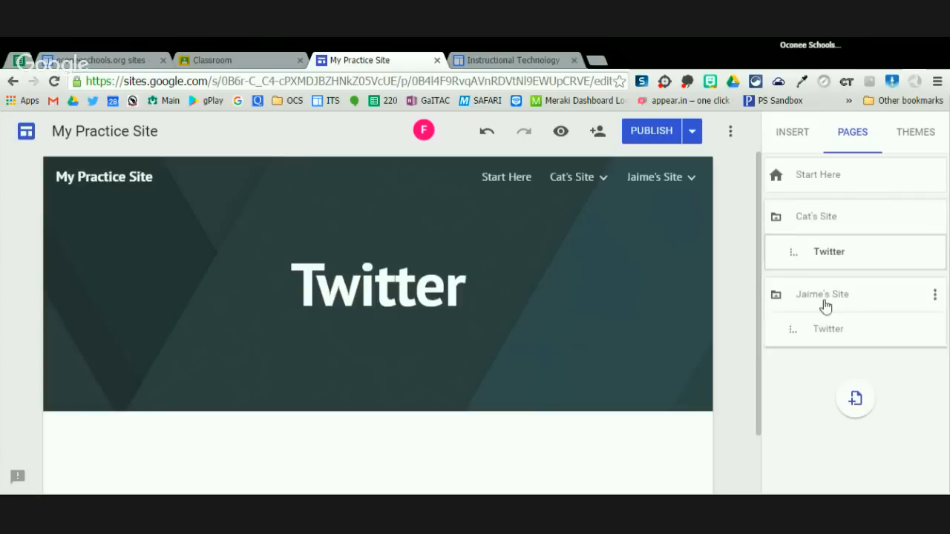
click(824, 266)
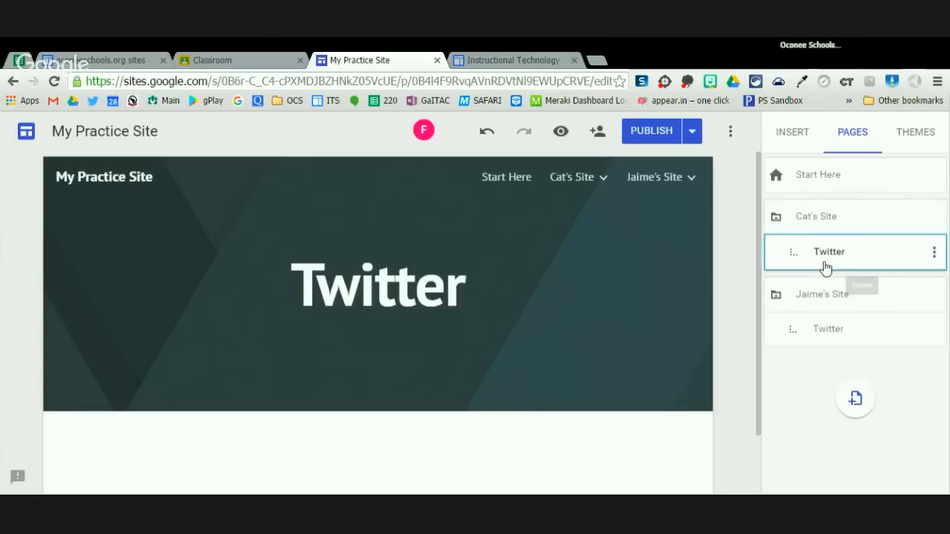
click(844, 331)
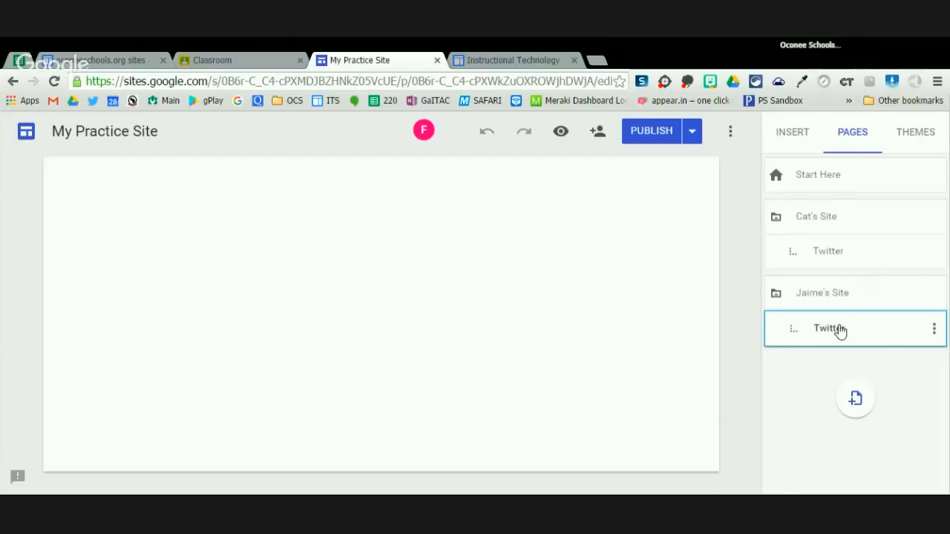
scroll(599, 317, down, 5)
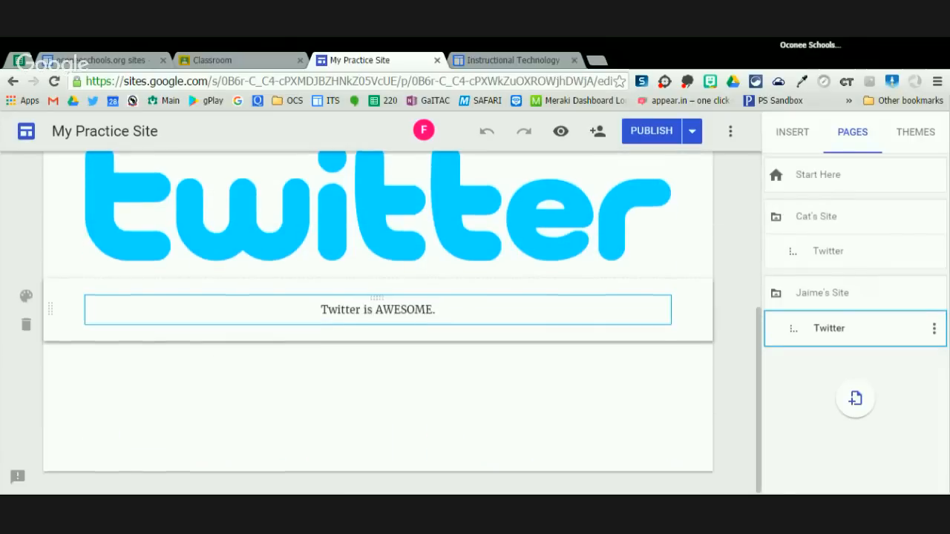
scroll(594, 316, up, 5)
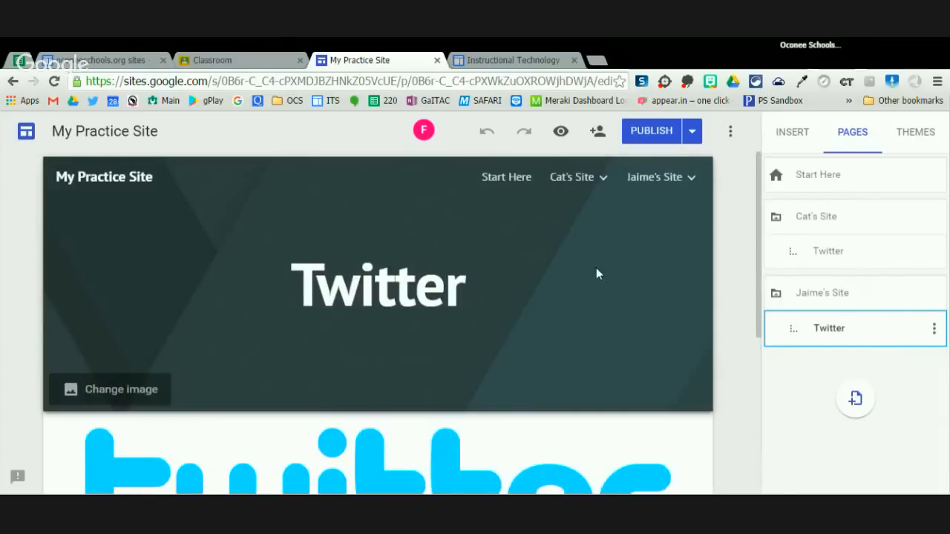
- Examine the subpage dropdowns in the site's navigation, opening the last parent page and its Twitter subpage
click(607, 185)
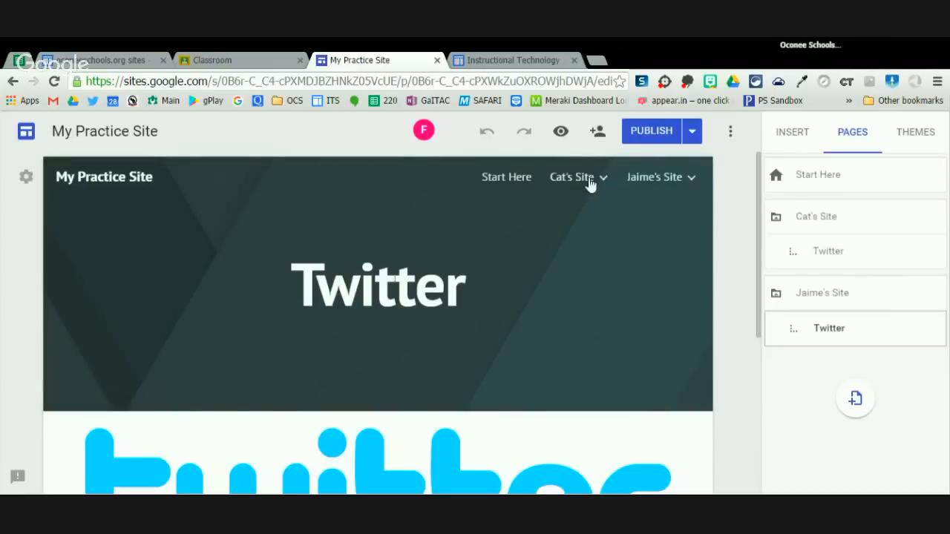
mouse_move(667, 172)
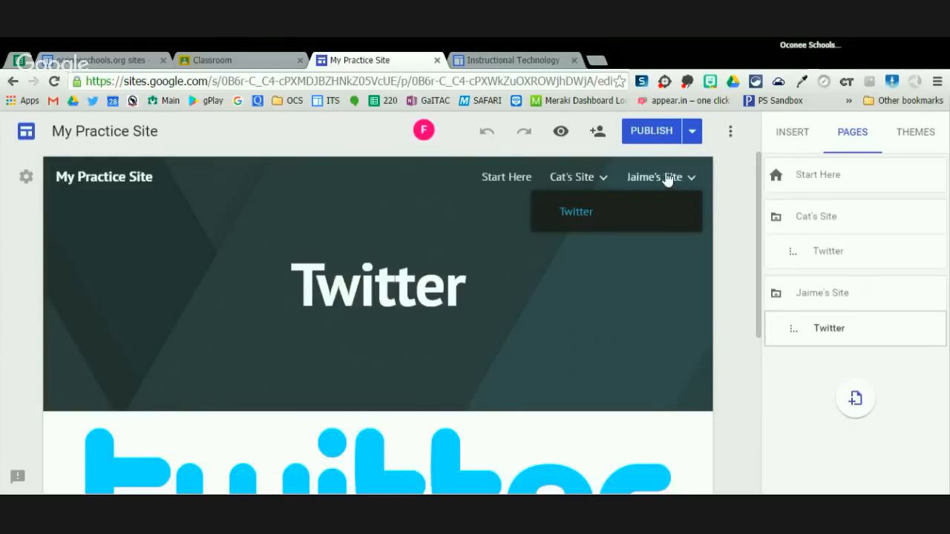
mouse_move(561, 188)
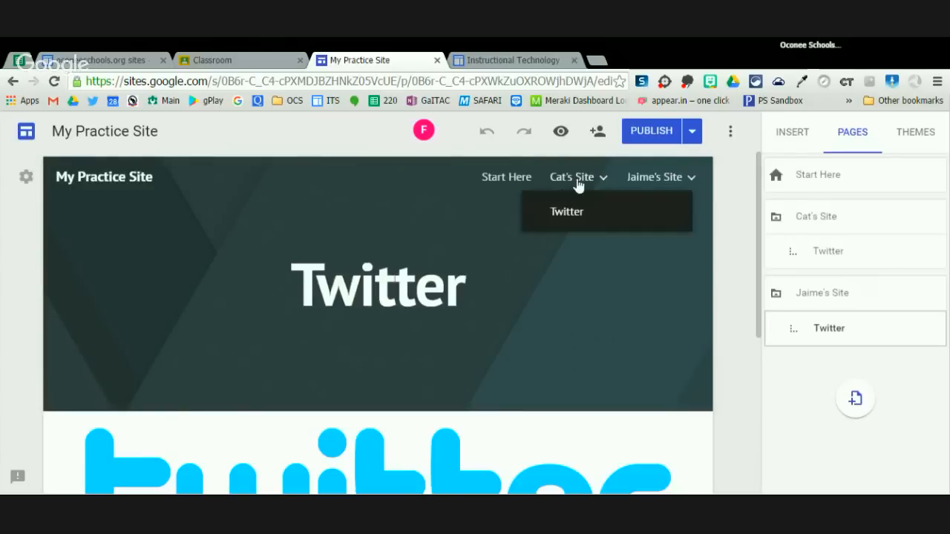
click(647, 181)
scroll(482, 326, down, 1)
scroll(478, 326, up, 1)
mouse_move(653, 178)
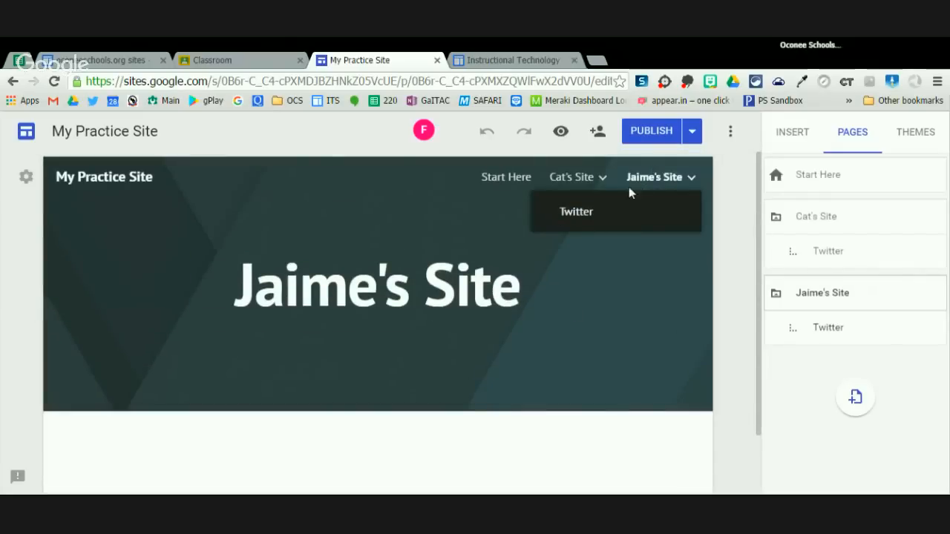
click(576, 212)
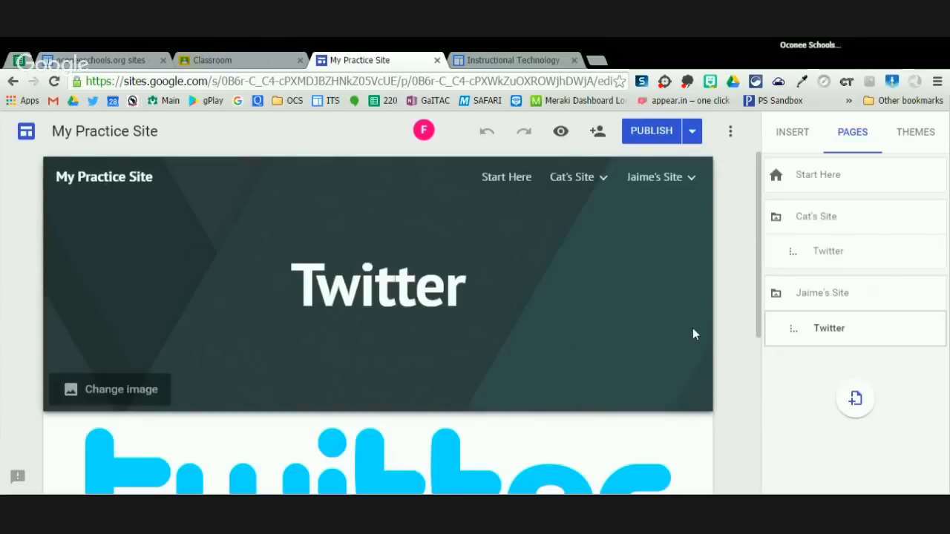
- Switch to the Instructional Technology site and open its site layout for editing
click(508, 62)
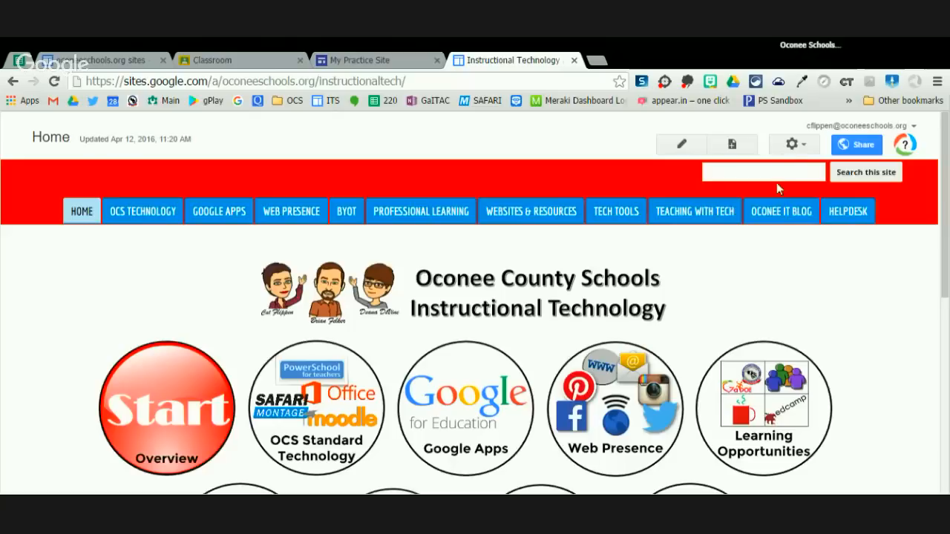
click(793, 144)
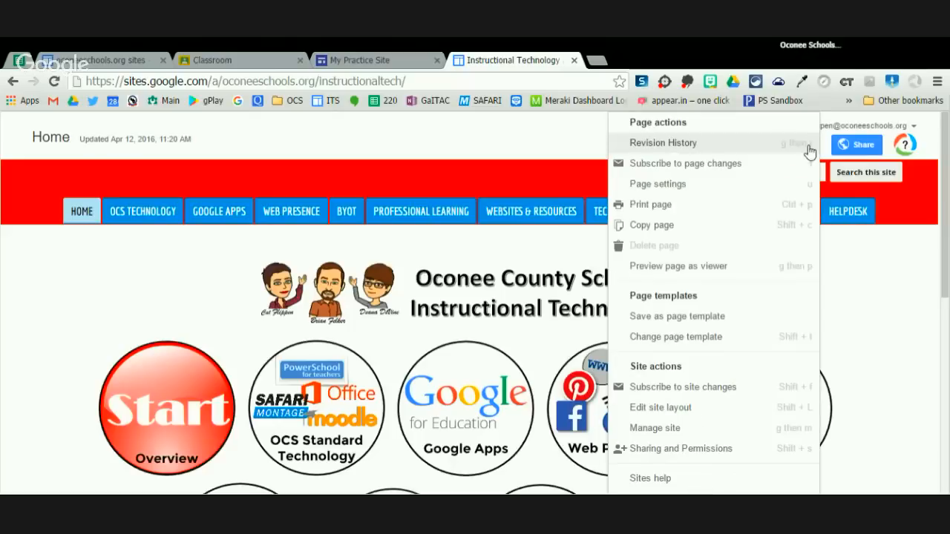
click(694, 408)
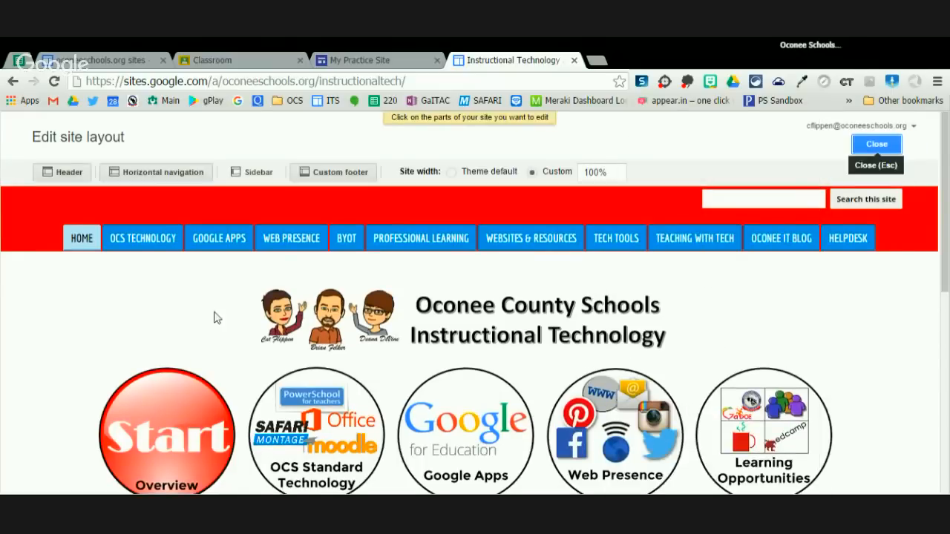
- Enable the sidebar in the site layout, review its page navigation, and turn the sidebar off again
click(253, 172)
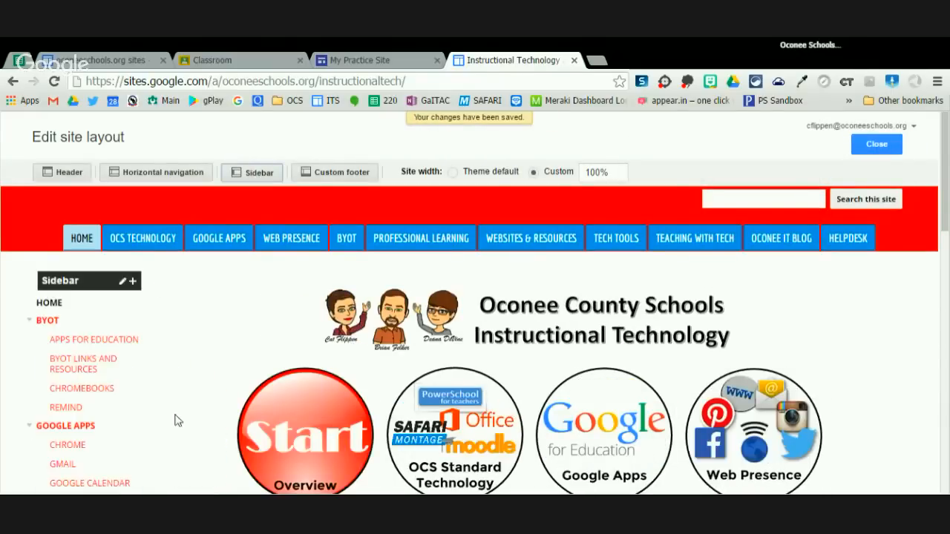
scroll(203, 361, down, 4)
scroll(203, 354, up, 4)
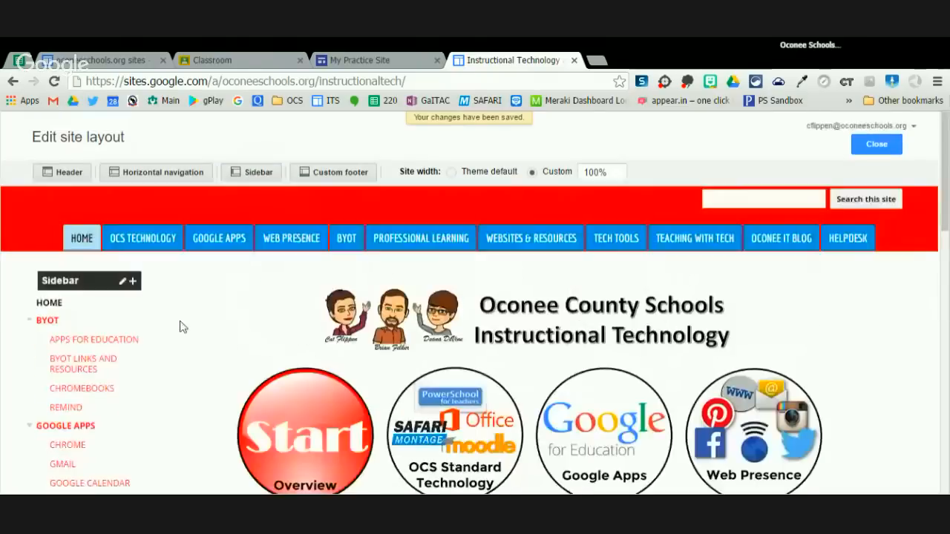
click(241, 174)
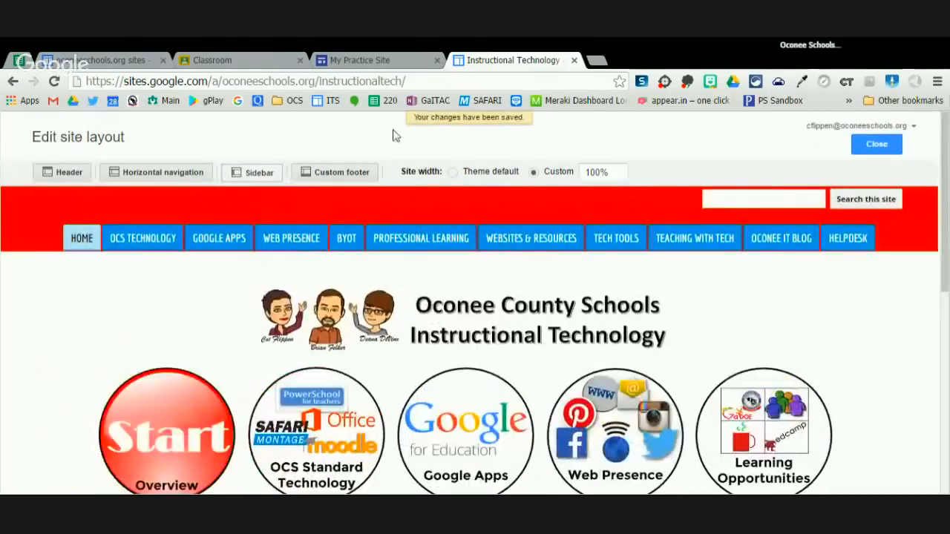
- Return to My Practice Site, open the Start Here page, and examine its navigation mode options and side menu
click(351, 62)
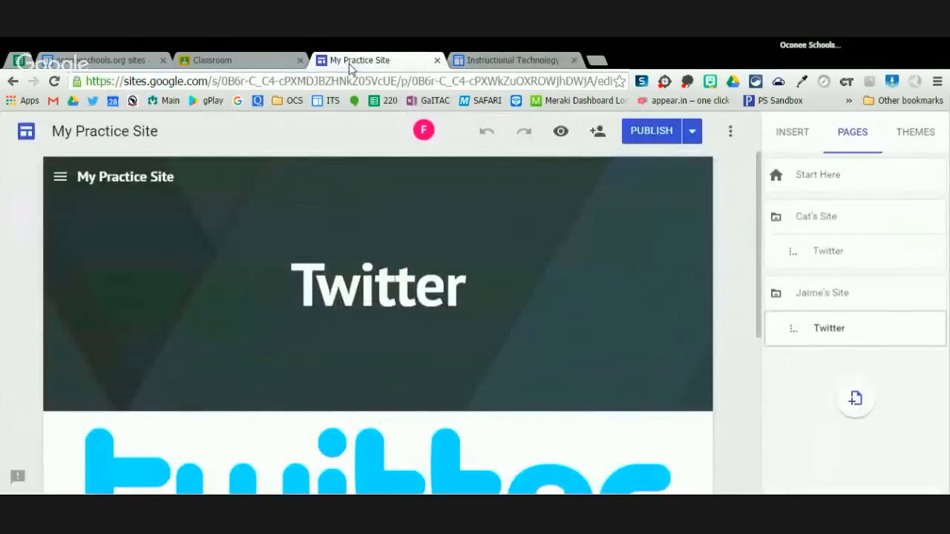
click(820, 178)
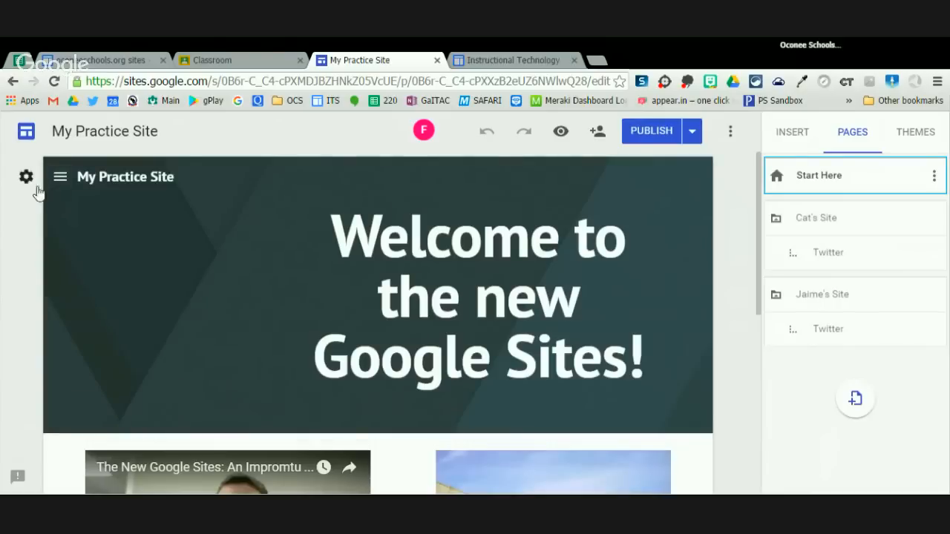
click(25, 179)
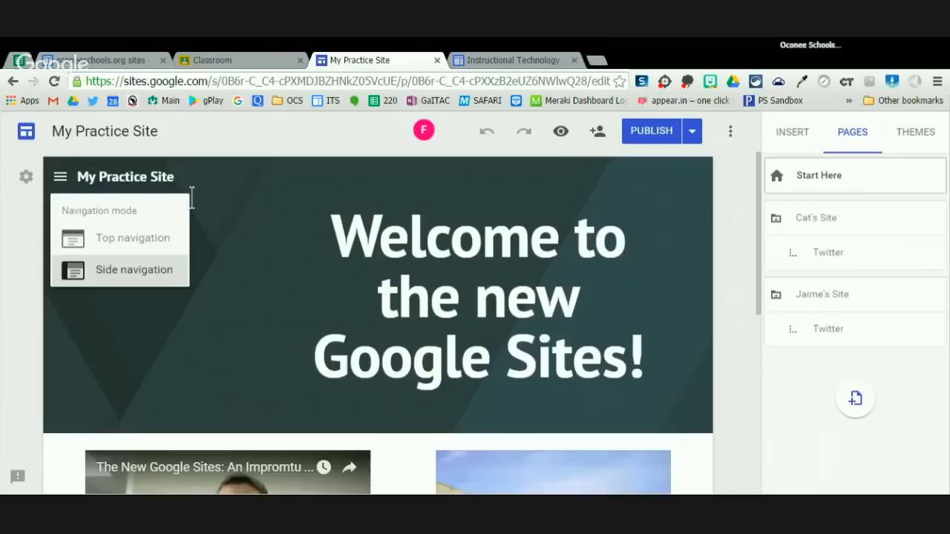
click(61, 179)
click(62, 179)
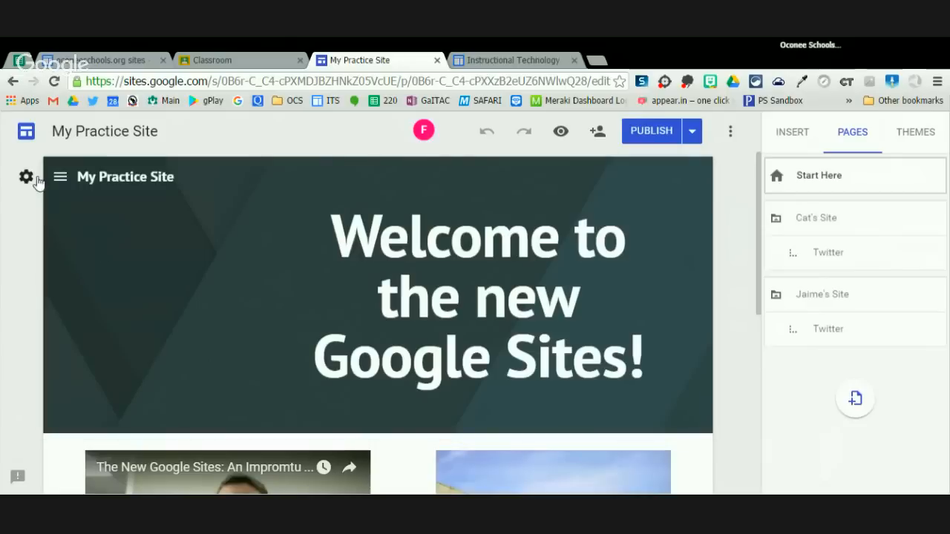
- Switch My Practice Site between top and side navigation to compare them, leaving it on Top navigation
click(27, 178)
click(117, 250)
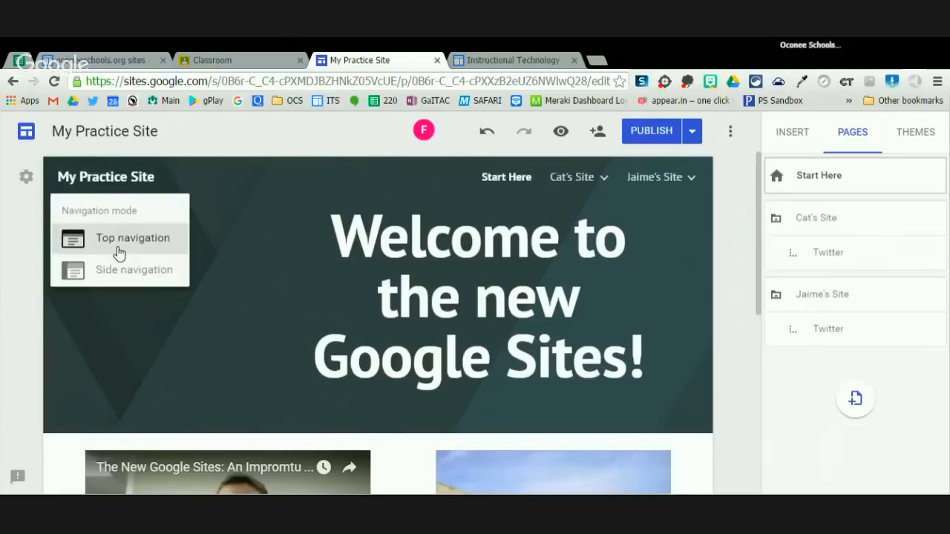
click(132, 273)
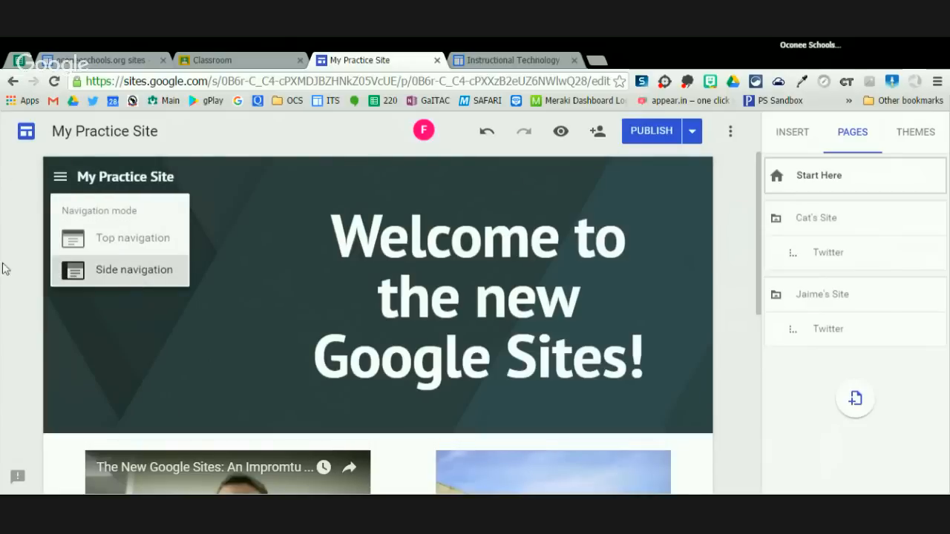
click(100, 241)
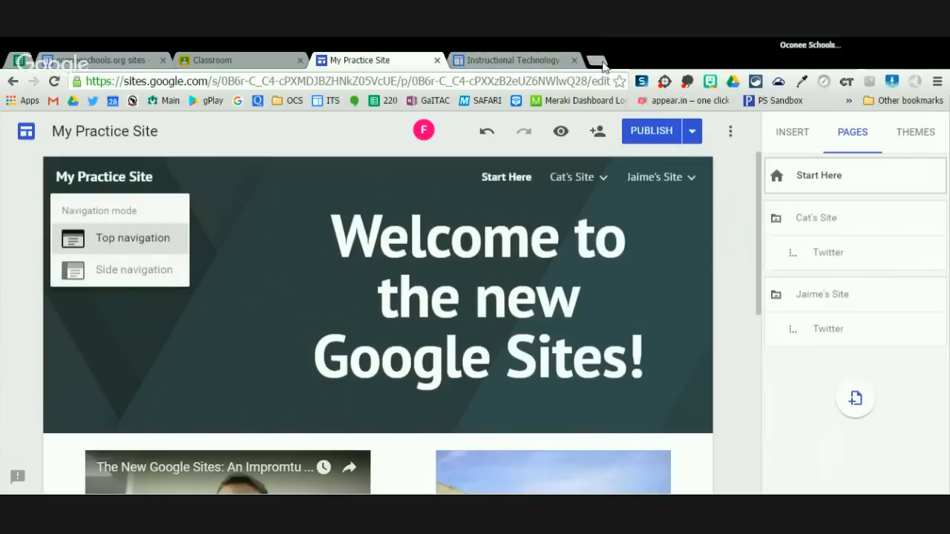
- Load sites.google.com/new in a new browser tab and open the OCS Curriculum 6th Grade ELA site
click(111, 61)
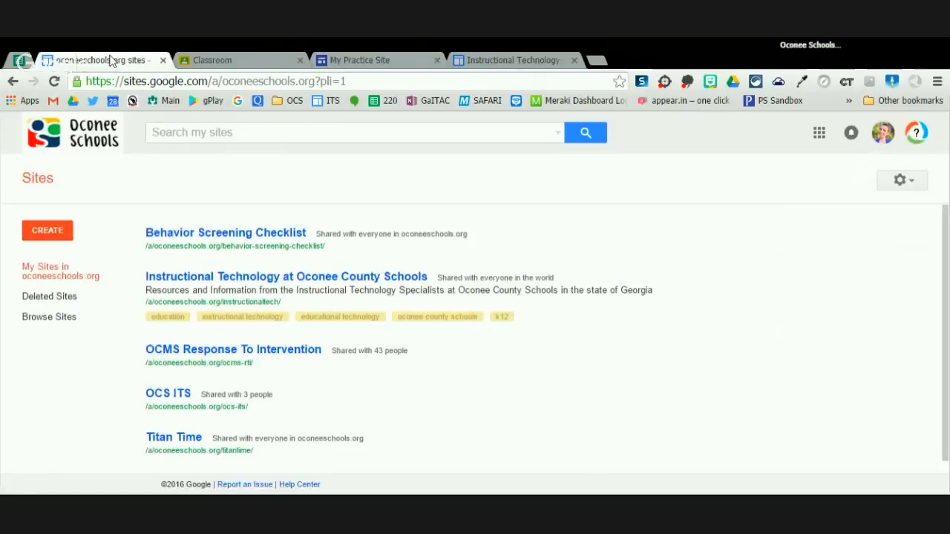
click(597, 61)
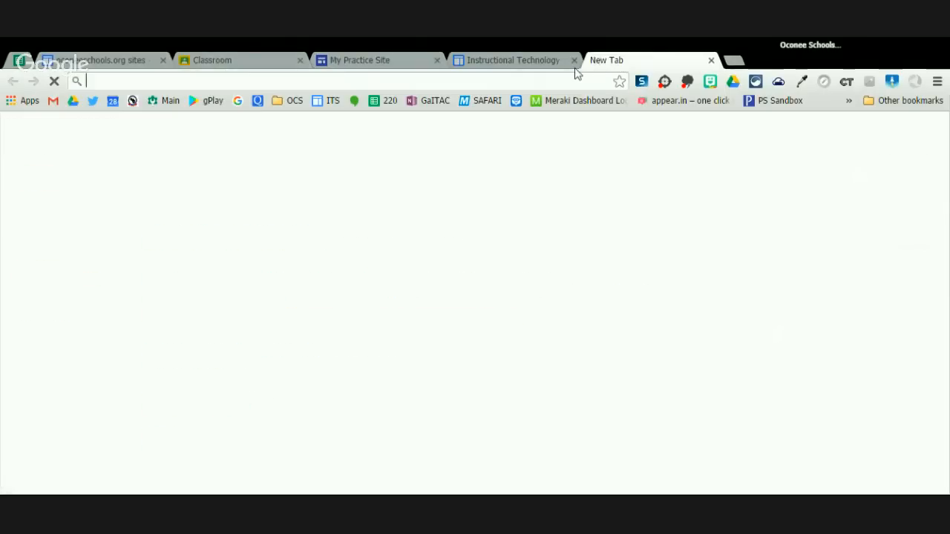
key(ctrl+v)
key(Return)
text(sites.goo)
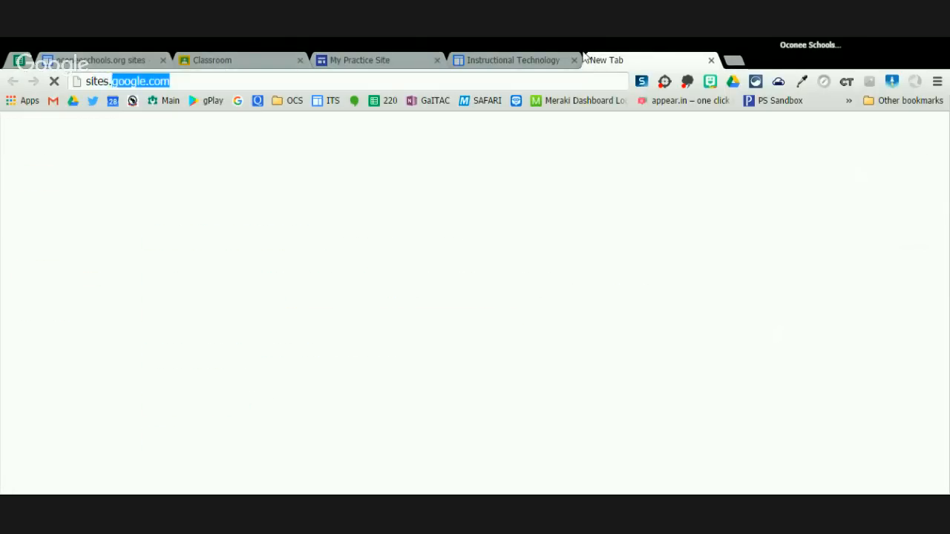
text(g)
key(Return)
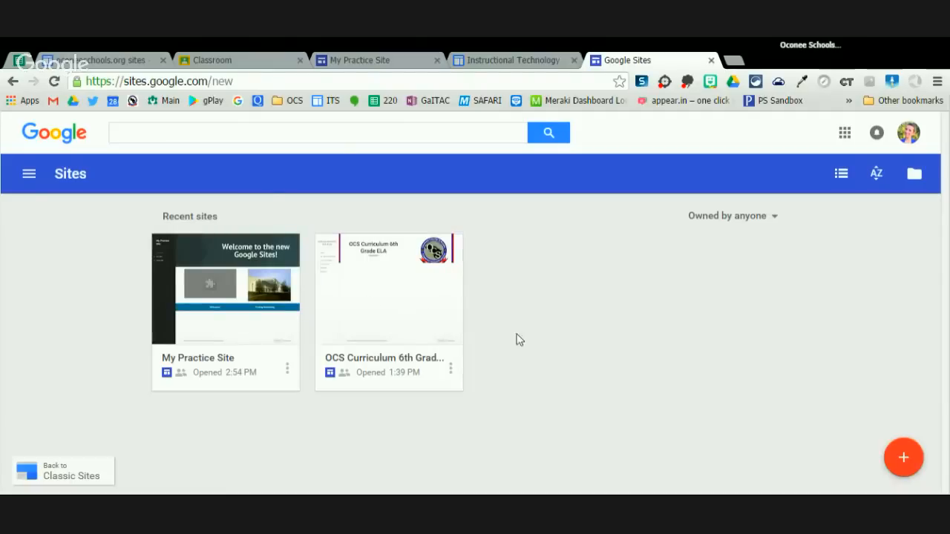
click(379, 248)
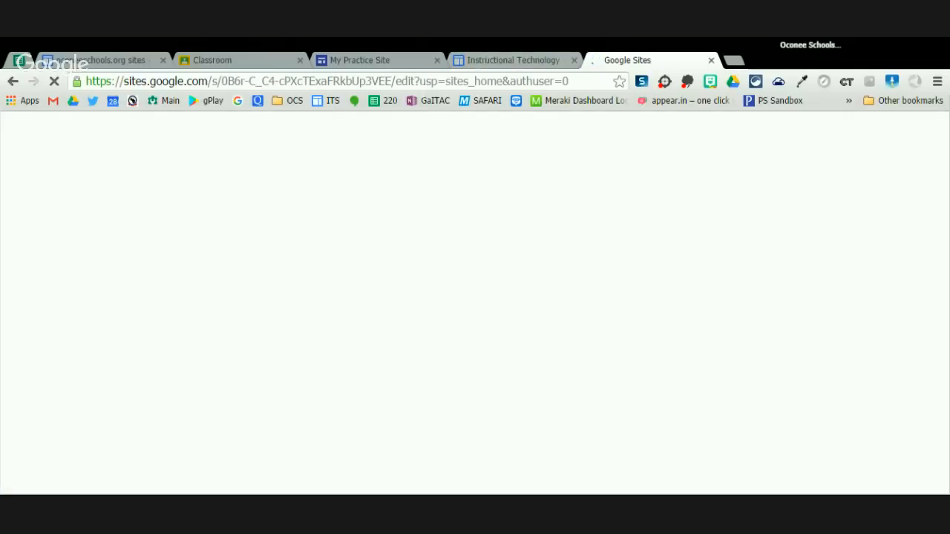
- Preview My Practice Site at phone, tablet and desktop sizes, comparing the collapsed phone menu with the top navigation
click(353, 60)
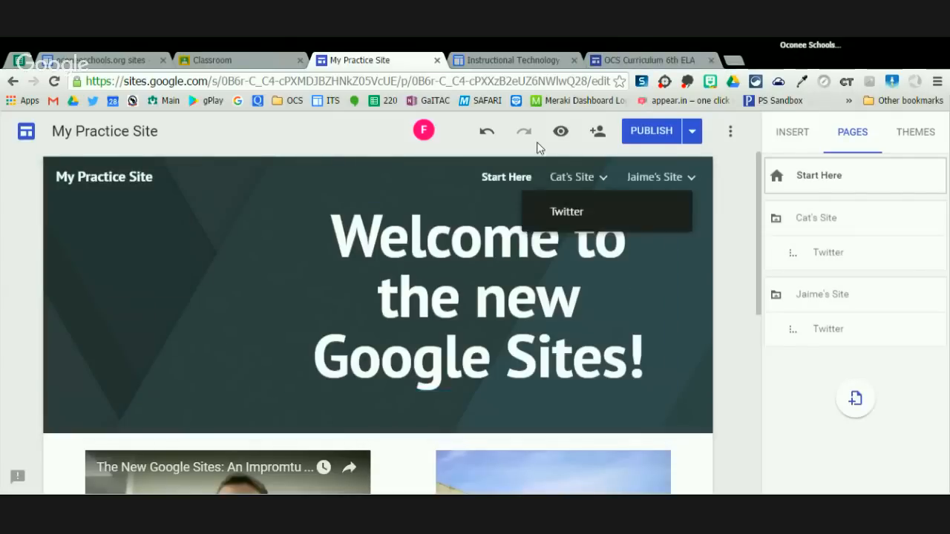
click(560, 132)
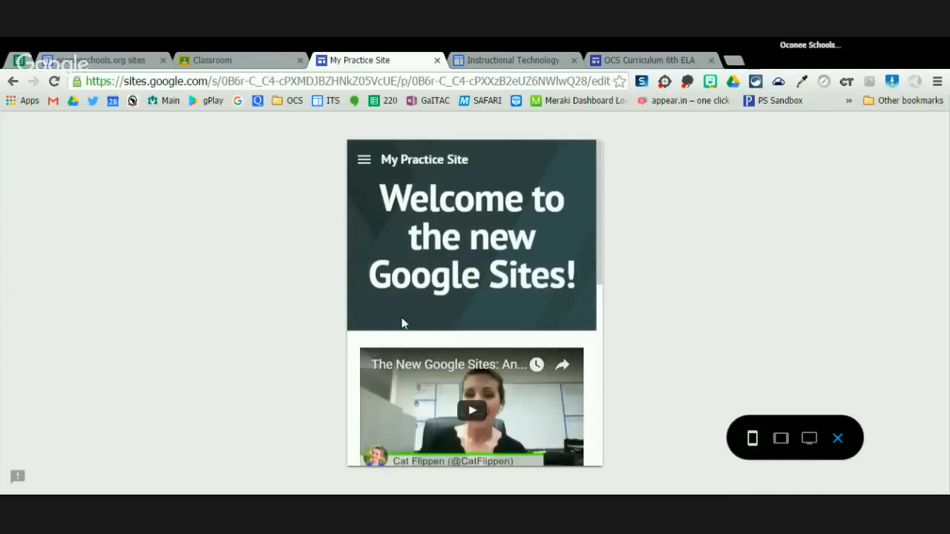
click(365, 160)
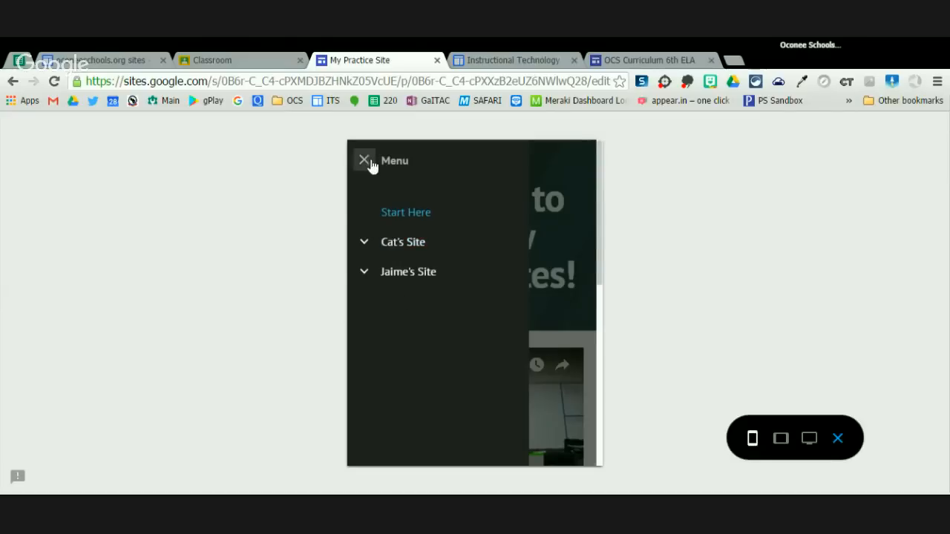
click(366, 161)
click(787, 441)
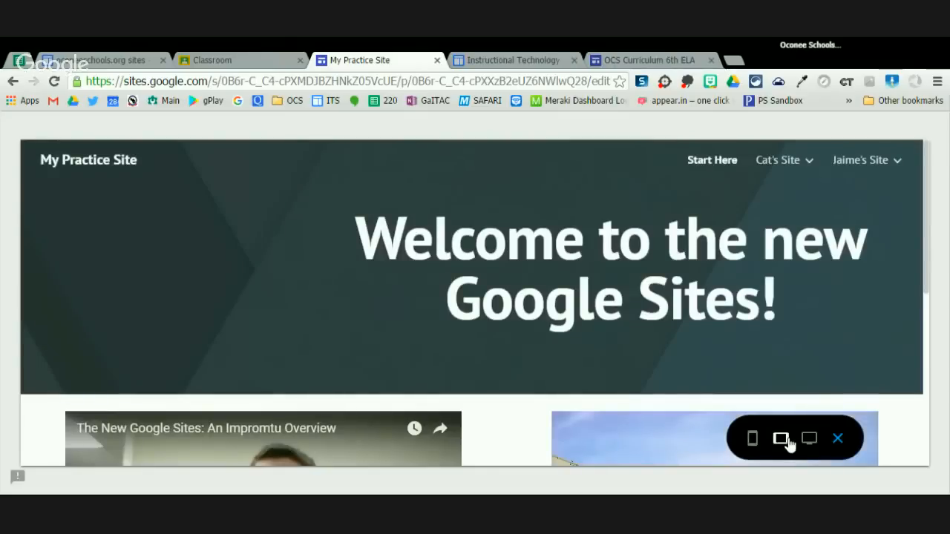
click(808, 441)
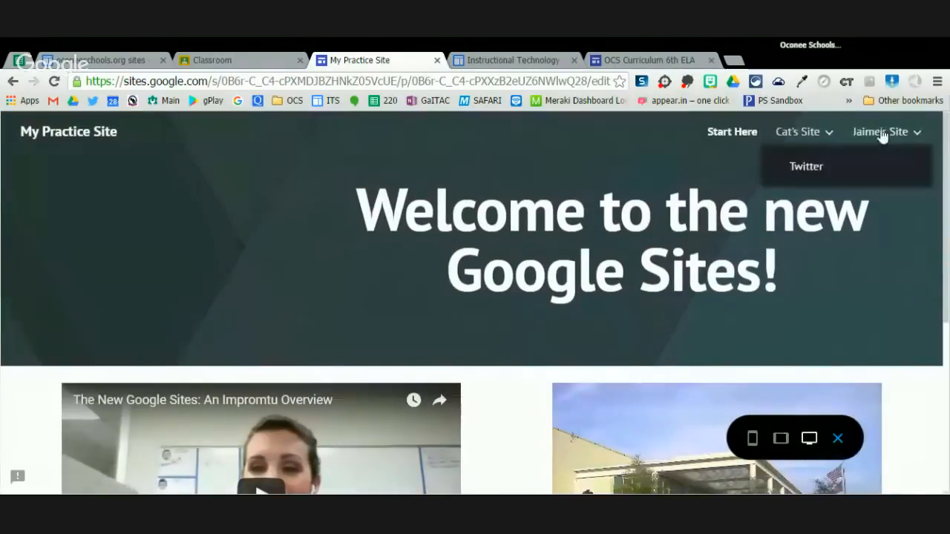
click(753, 441)
click(363, 159)
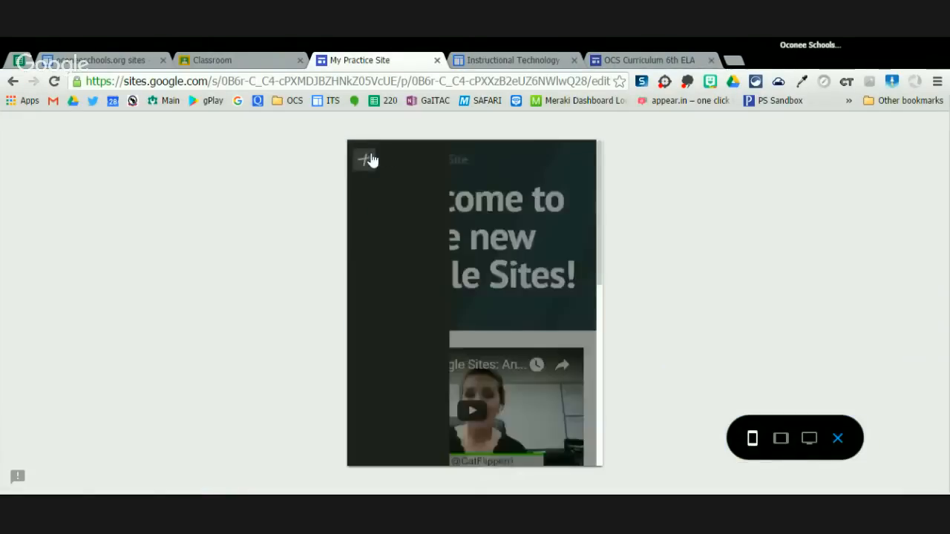
click(366, 160)
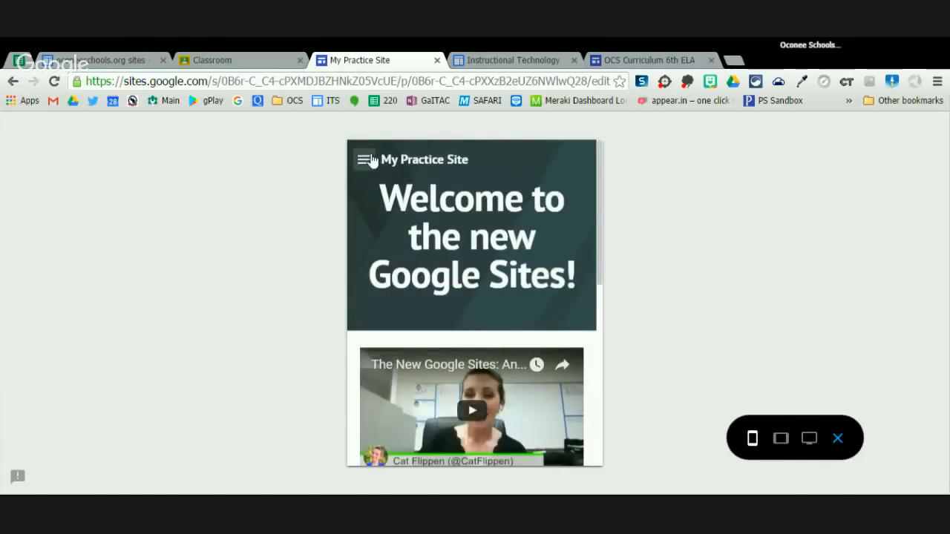
- In the OCS Curriculum 6th Grade ELA site, examine the Curriculum Maps and Assessments subpages in the side menu
click(636, 63)
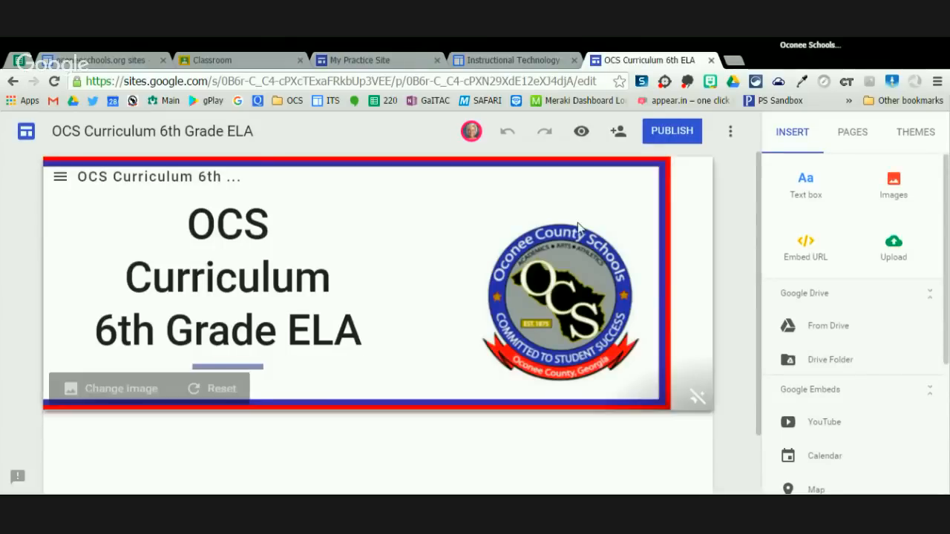
click(63, 178)
click(71, 293)
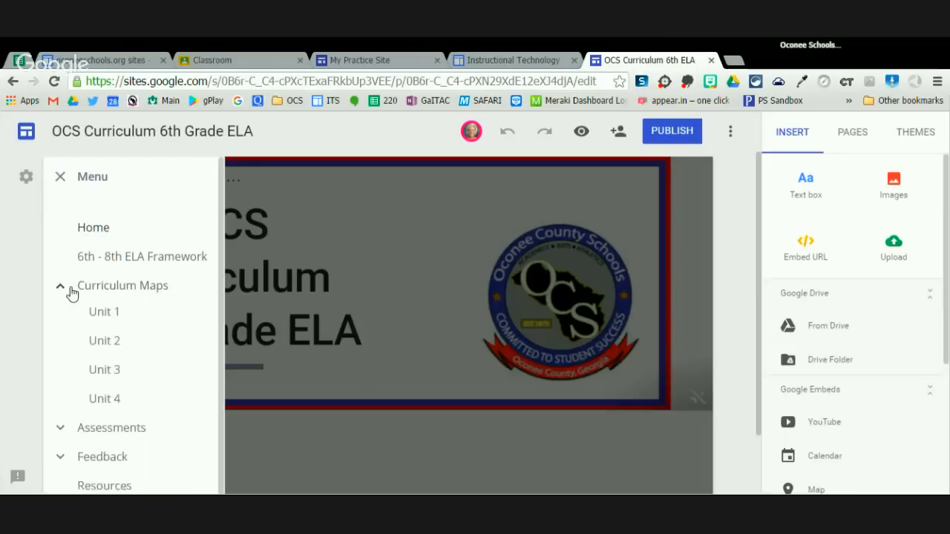
click(61, 432)
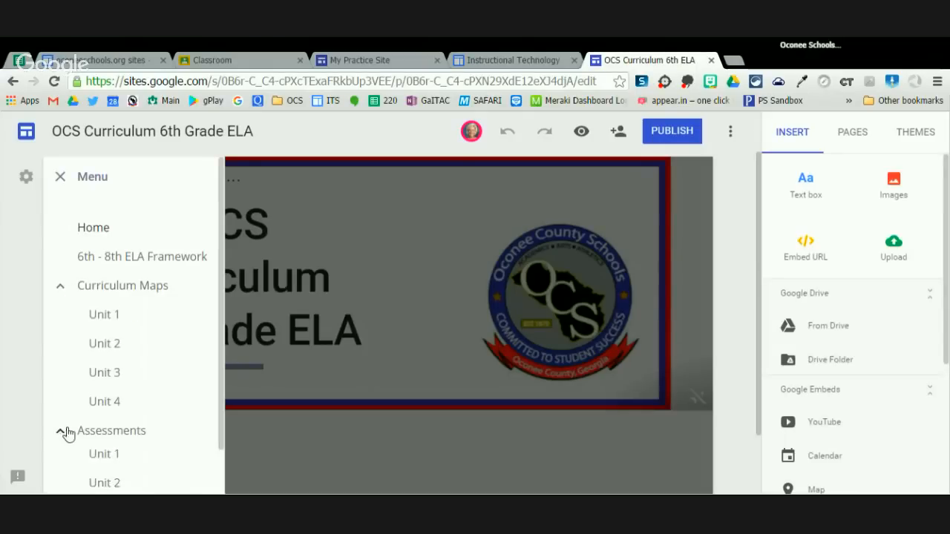
click(60, 285)
- Set the curriculum site to Top navigation and preview it at desktop, tablet and phone sizes
click(27, 178)
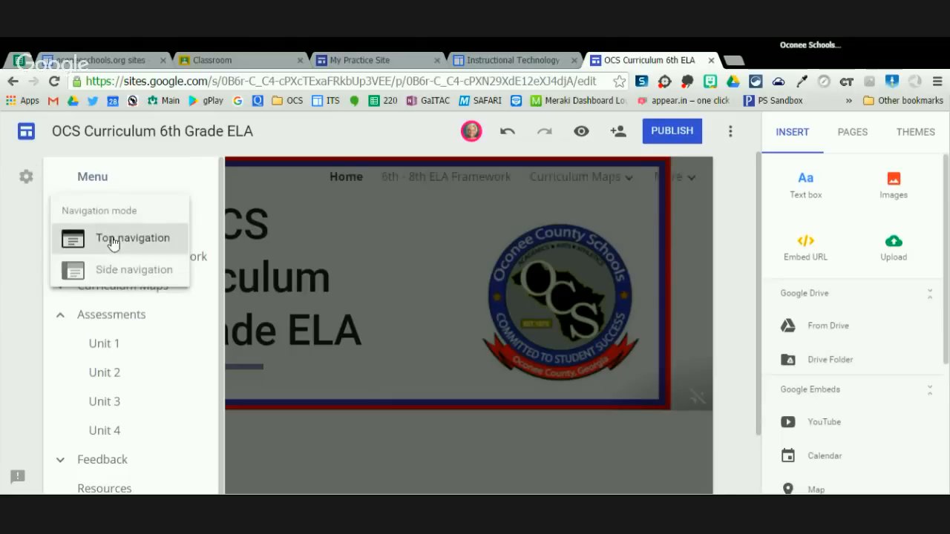
click(103, 239)
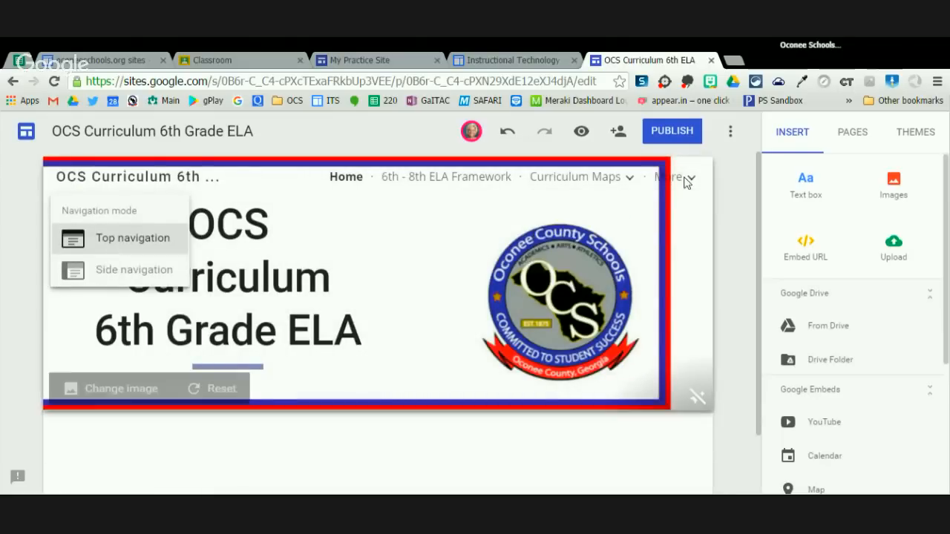
click(581, 133)
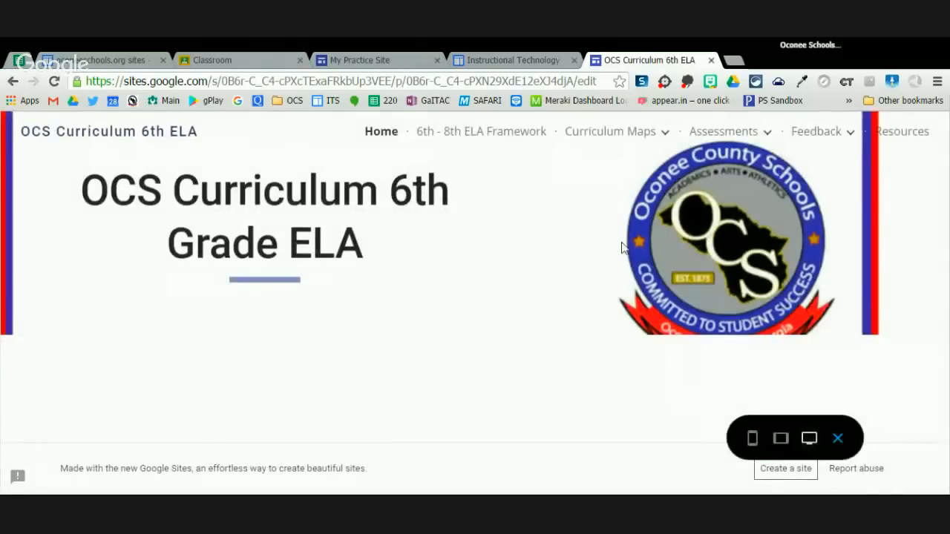
click(794, 443)
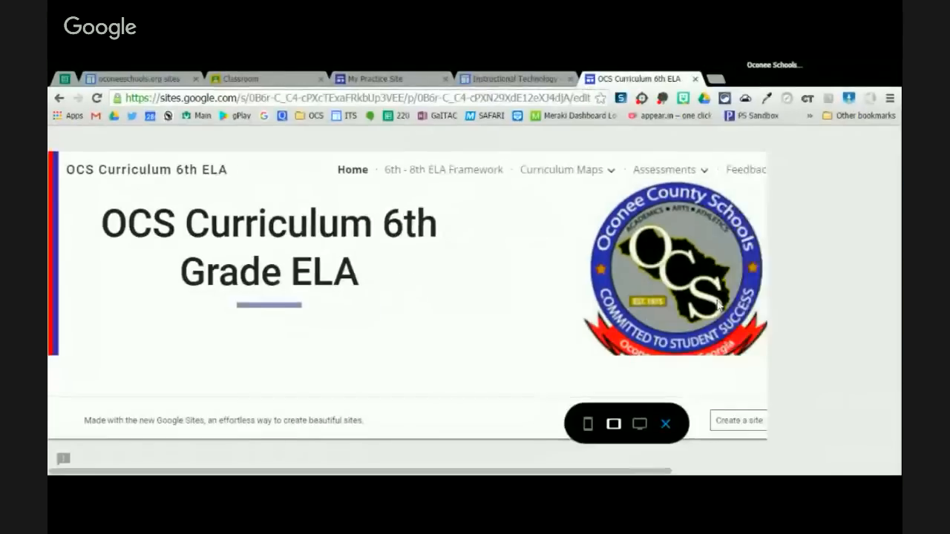
click(672, 467)
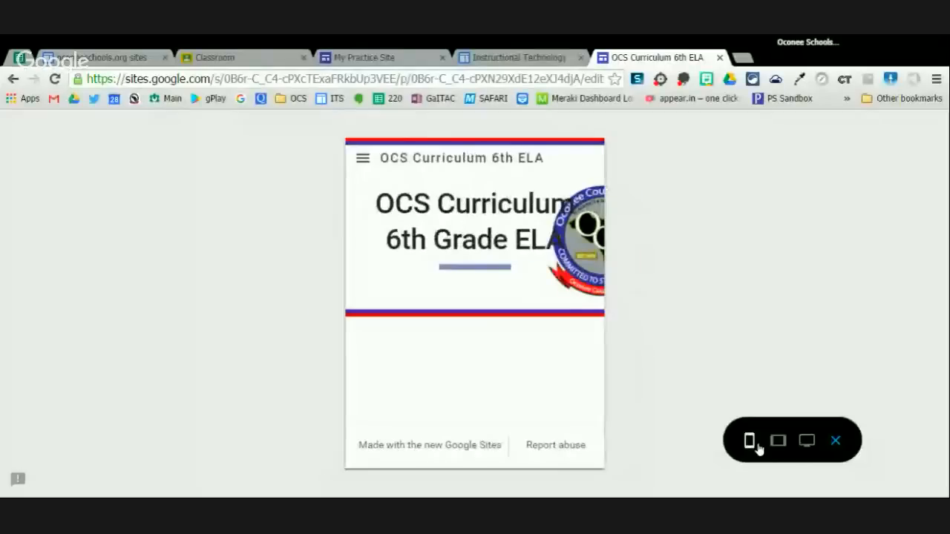
- Return to My Practice Site, close its preview, and set the navigation mode to Side navigation
click(488, 60)
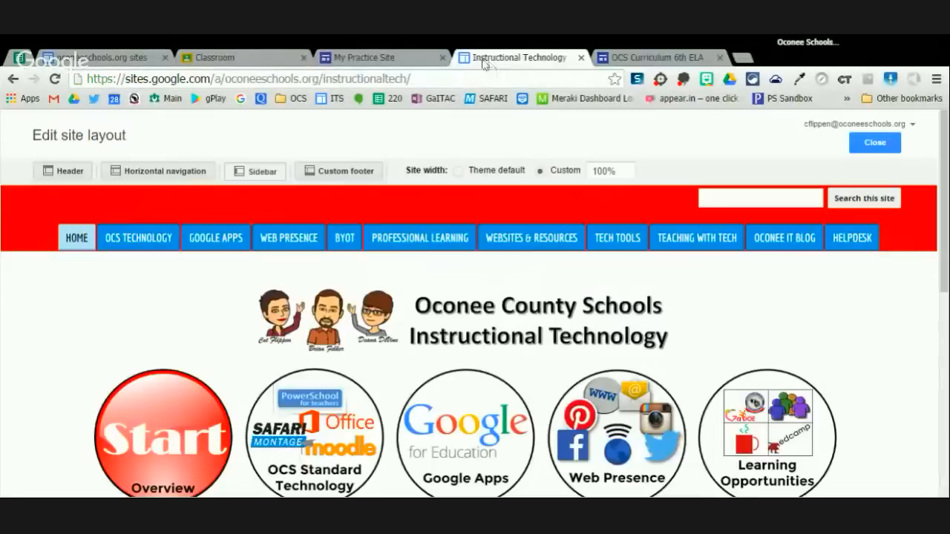
click(380, 59)
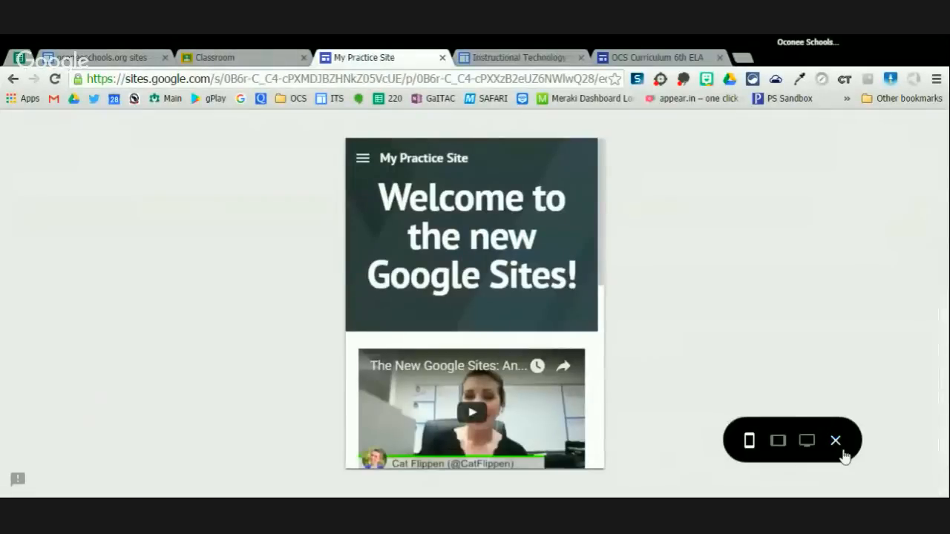
click(837, 442)
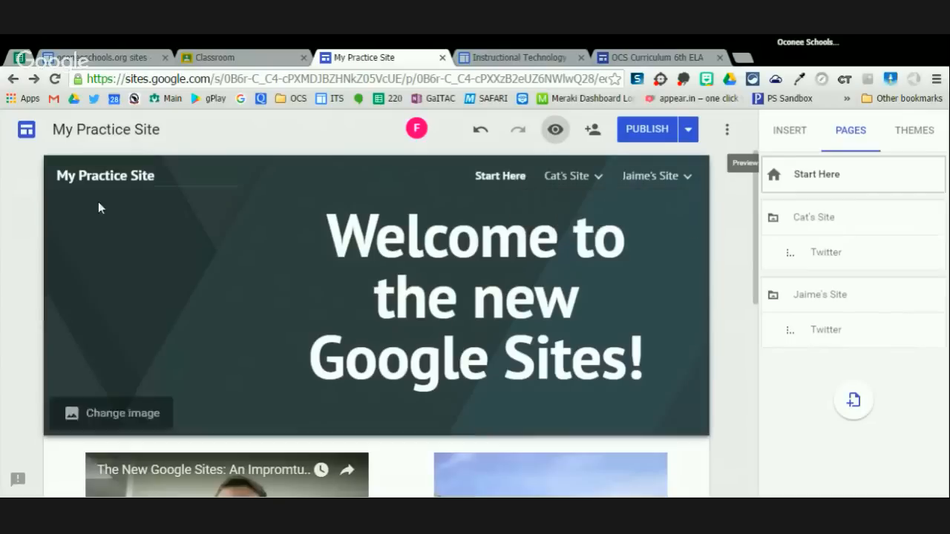
click(26, 175)
click(119, 272)
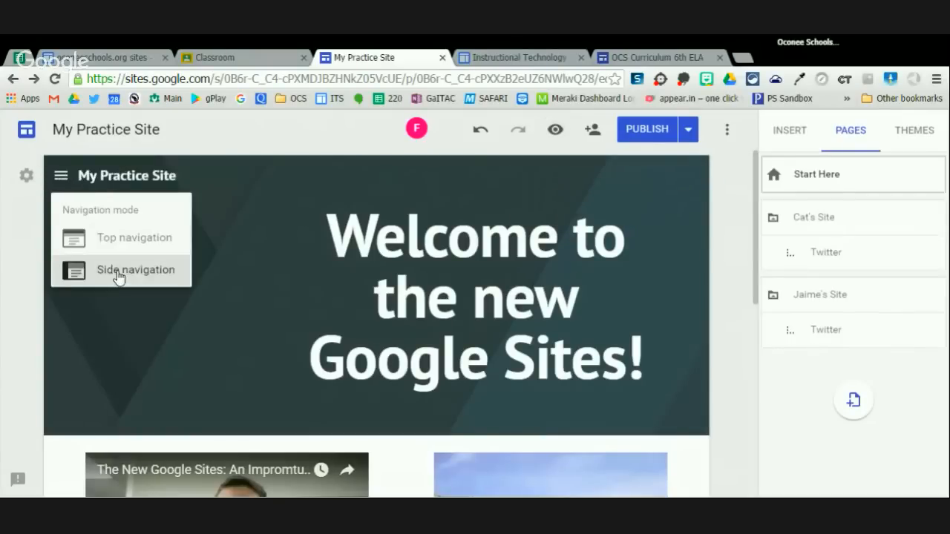
- Open My Practice Site's side menu and expand both parent pages to show their nested Twitter subpages
click(62, 176)
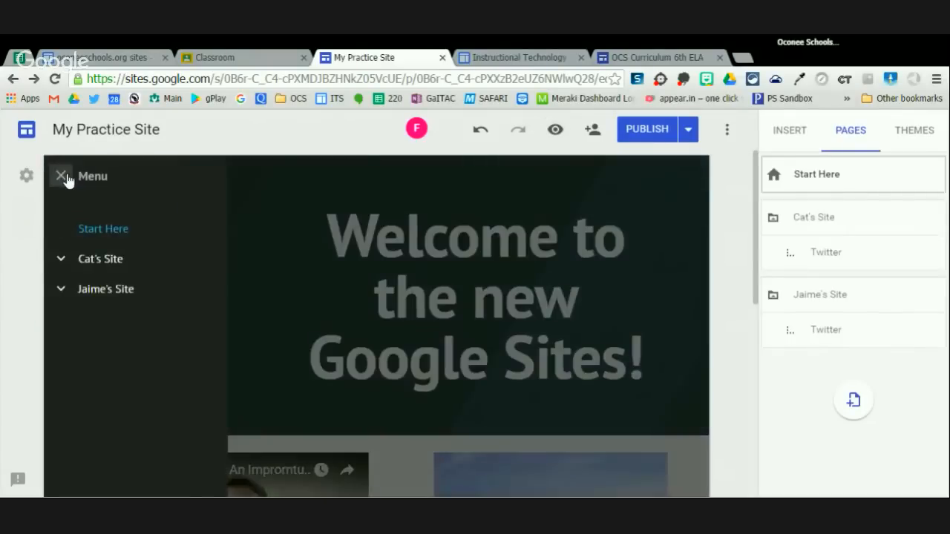
click(62, 261)
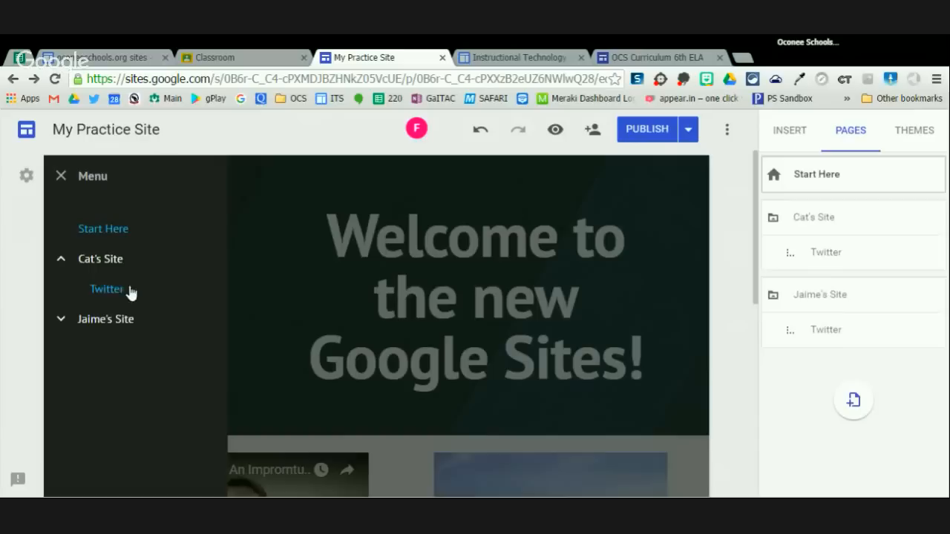
click(62, 320)
click(64, 321)
click(63, 262)
click(63, 262)
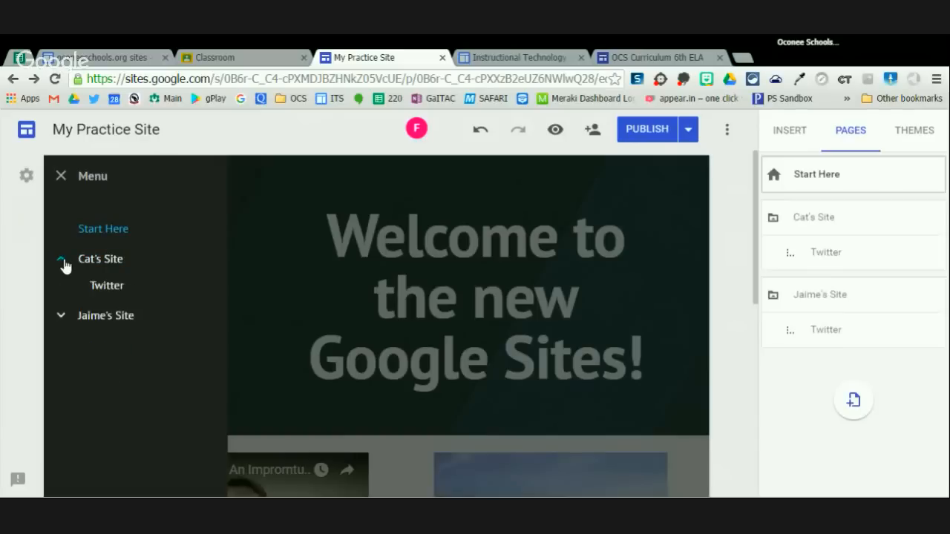
click(68, 320)
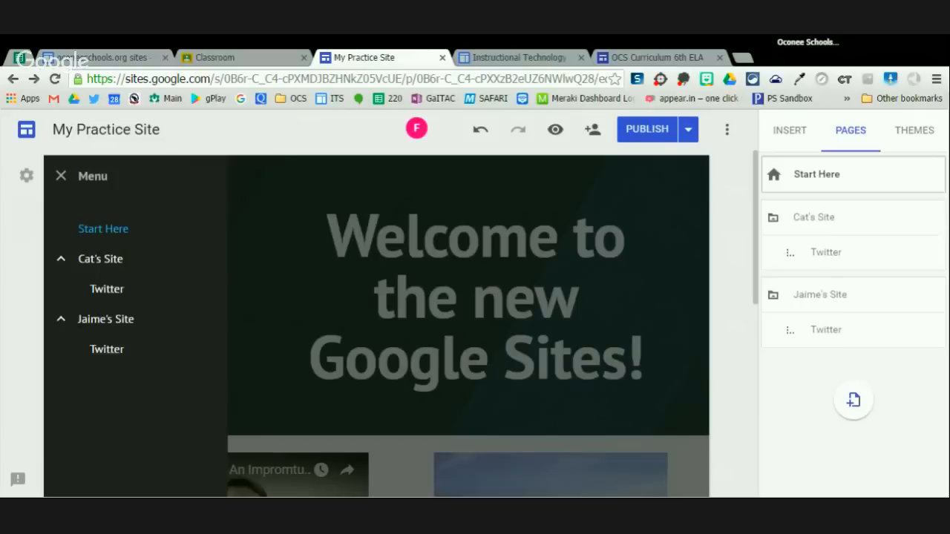
- Collapse both parent pages in My Practice Site's side menu and close the menu
click(65, 264)
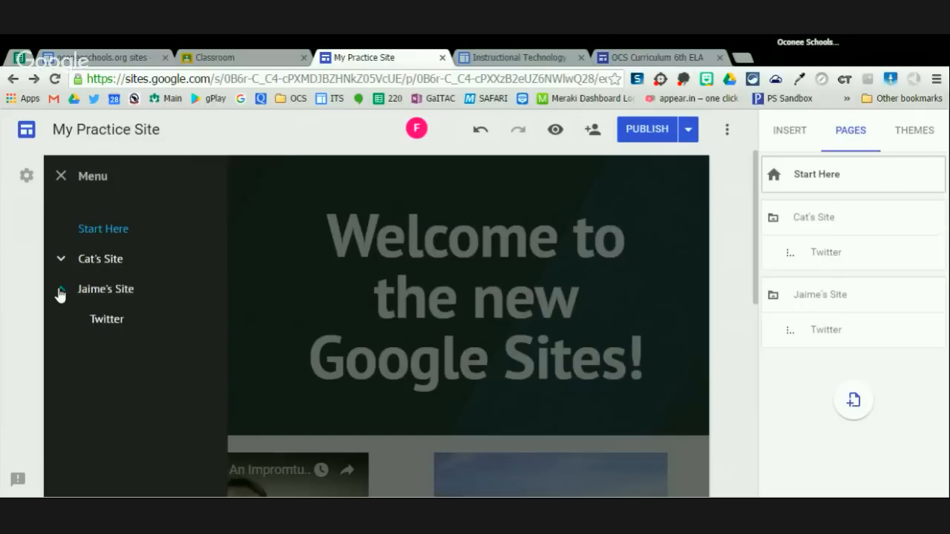
click(62, 292)
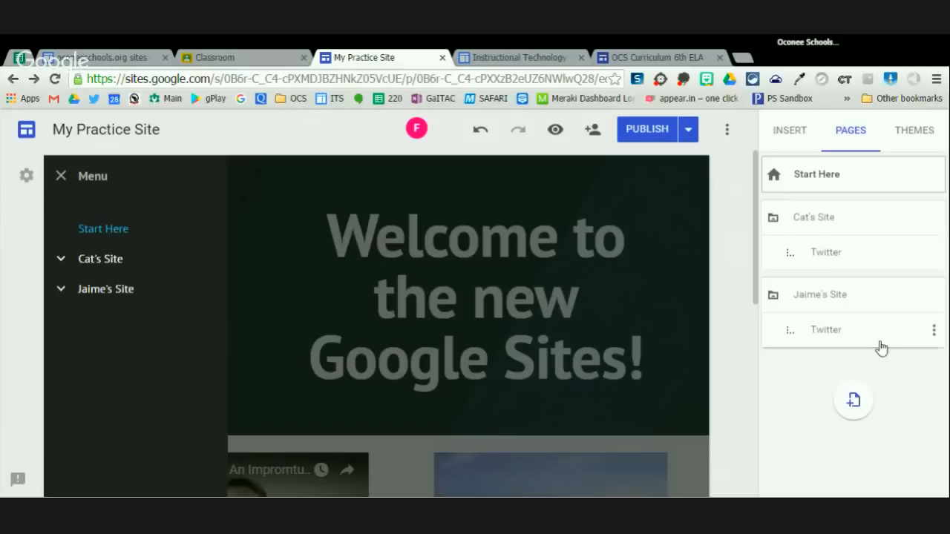
click(60, 179)
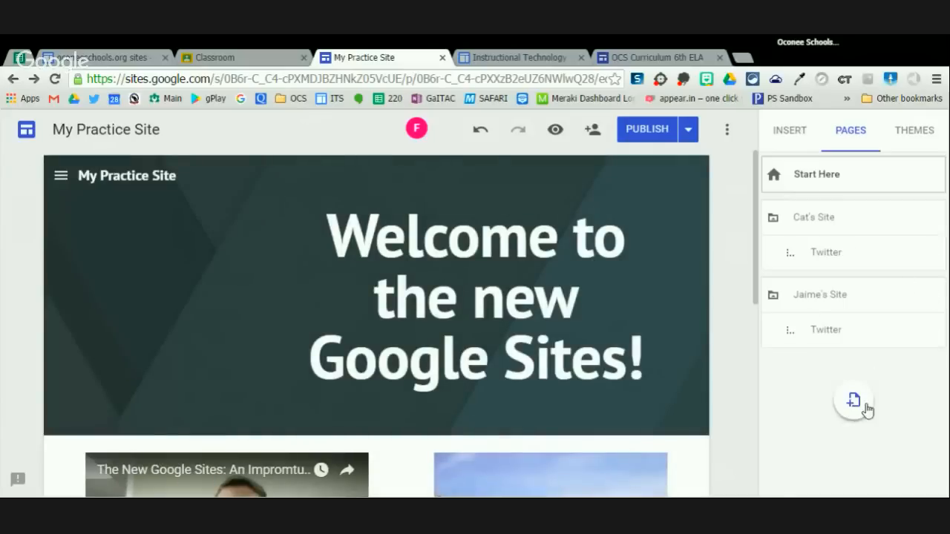
- Add a new page named EduVue to My Practice Site
click(853, 402)
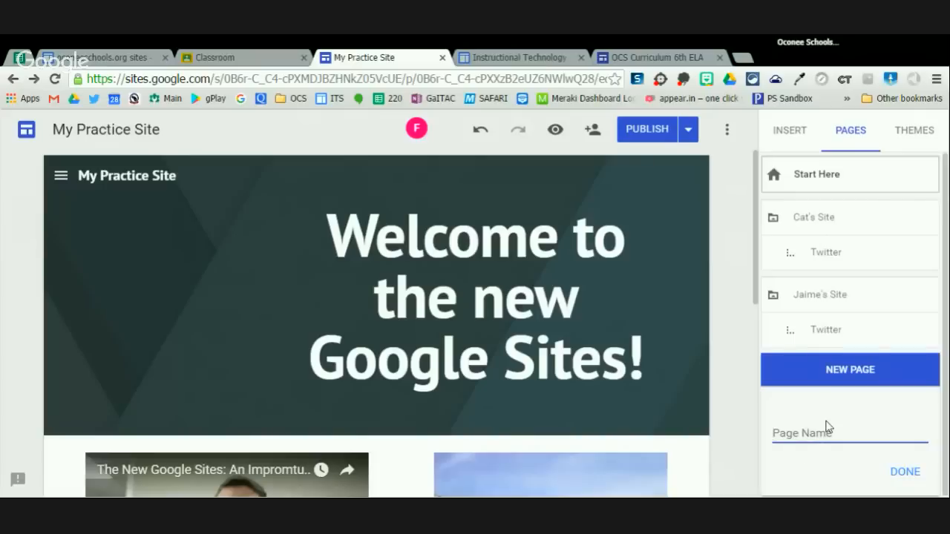
text(EduVue)
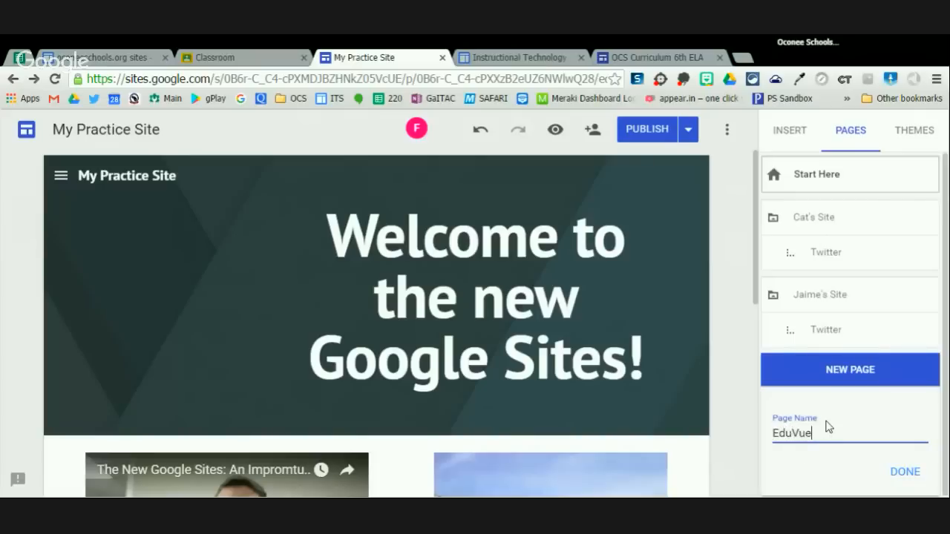
click(903, 475)
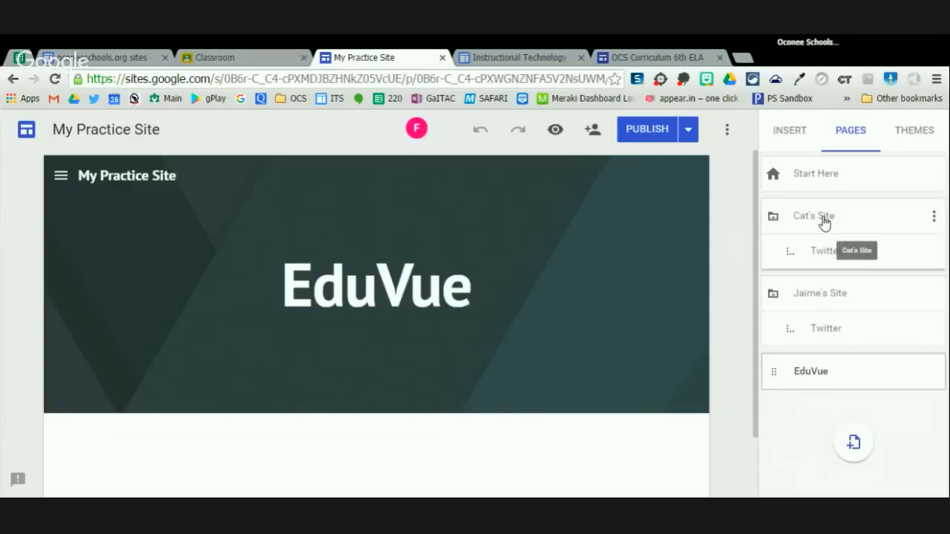
click(937, 251)
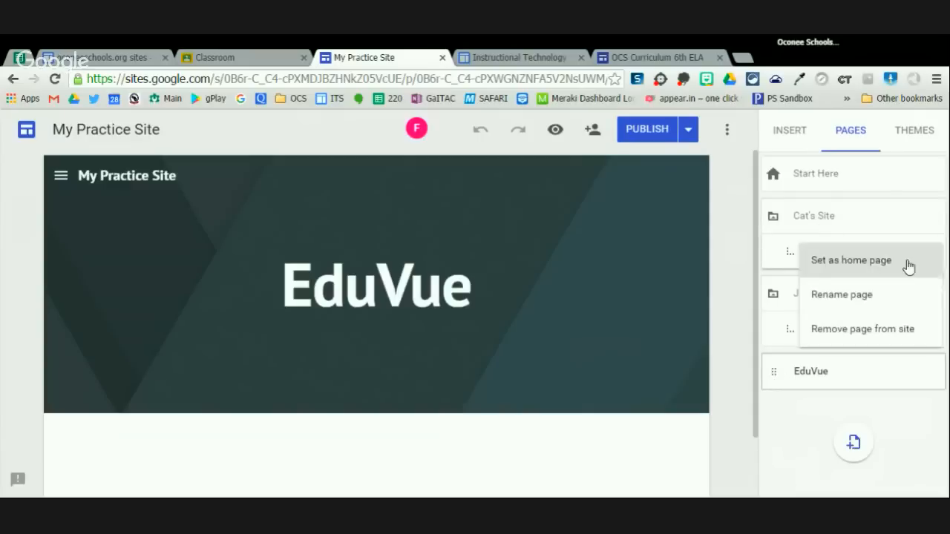
click(933, 458)
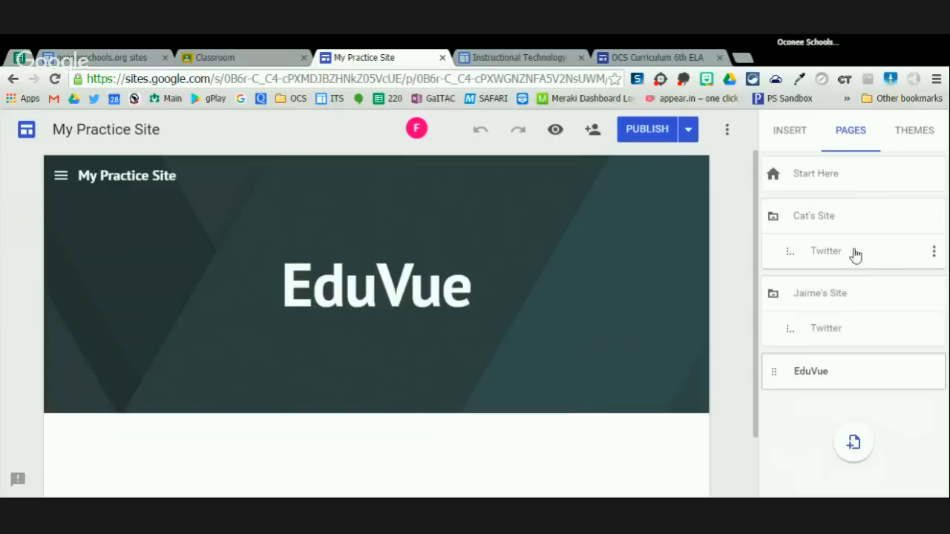
click(939, 255)
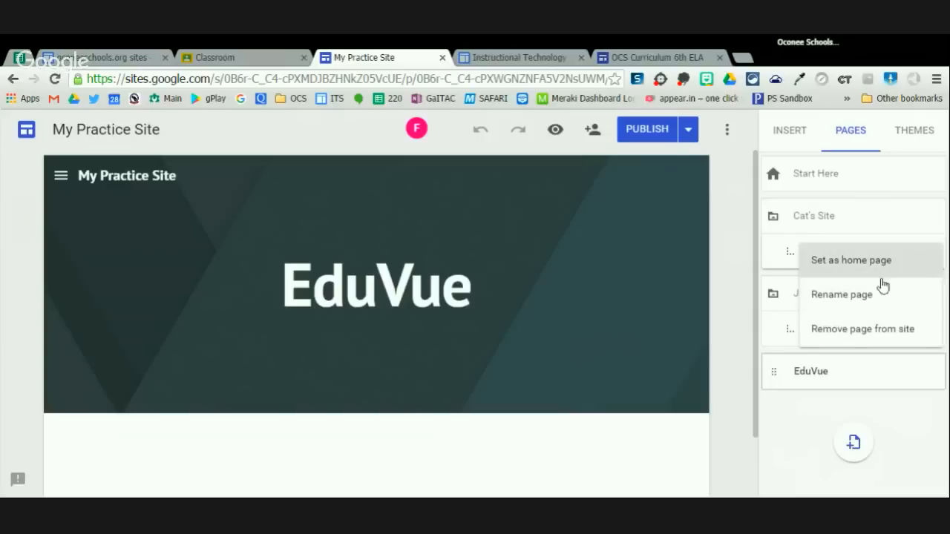
click(865, 297)
- Move the first parent page with its Twitter subpage to the end of the page list, below EduVue
drag(842, 215, 834, 359)
drag(845, 260, 873, 413)
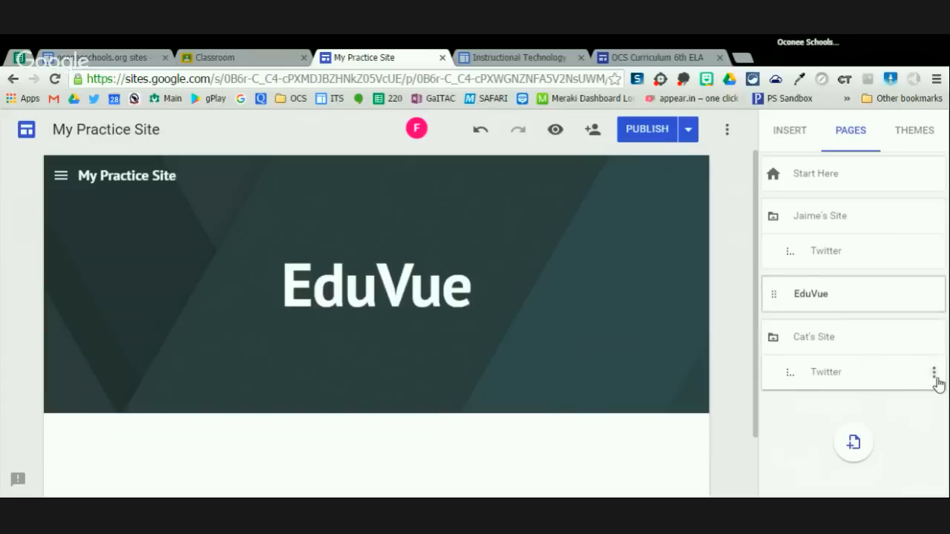
- Rename the Twitter subpage of the parent page below EduVue as Digital Footprint
click(934, 375)
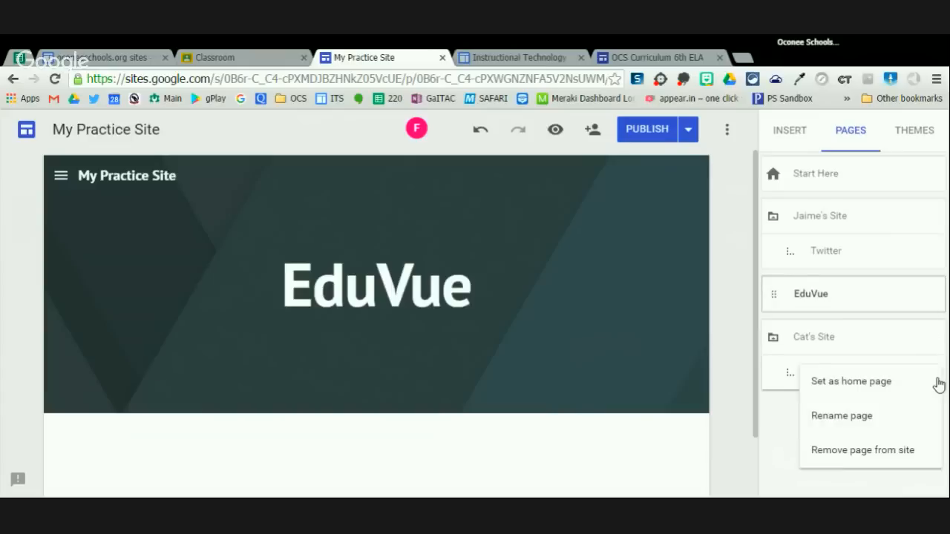
click(870, 420)
key(Return)
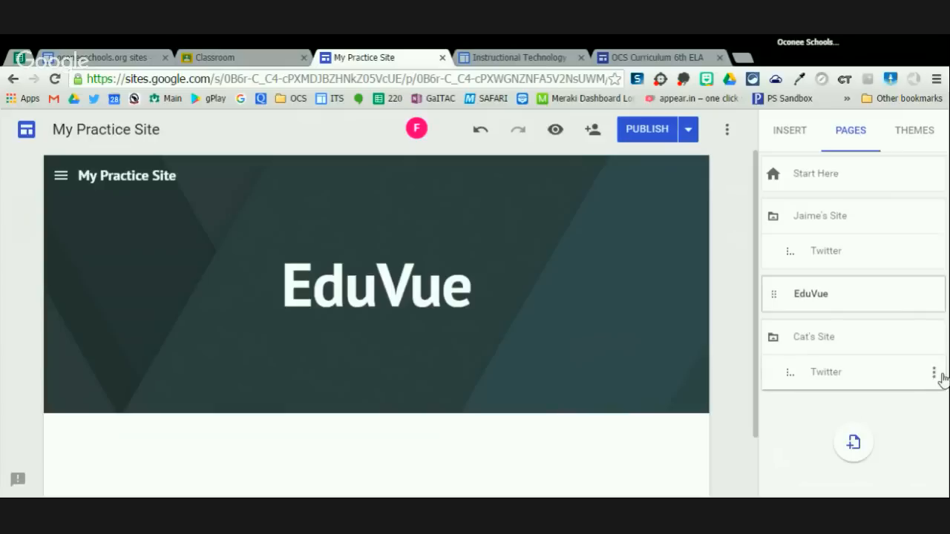
click(935, 374)
click(884, 425)
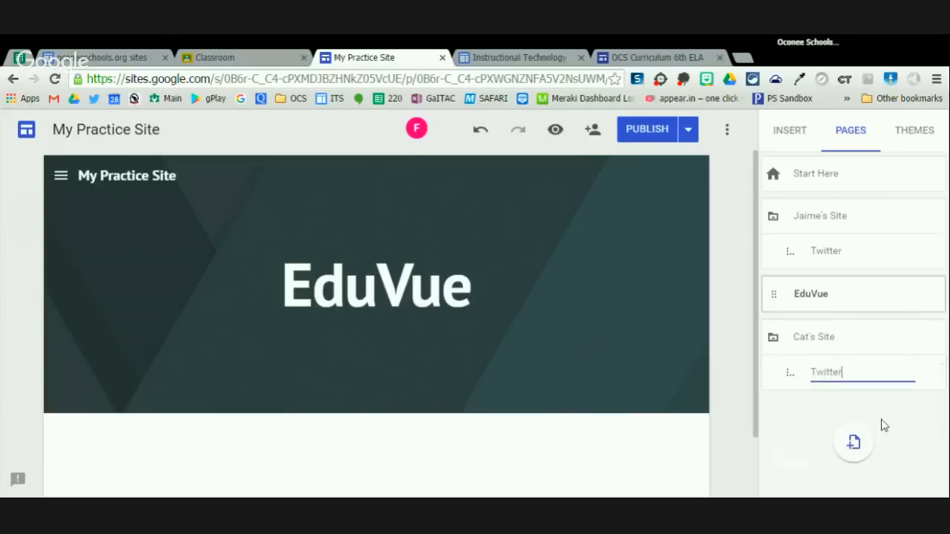
key(BackSpace)
key(BackSpace)
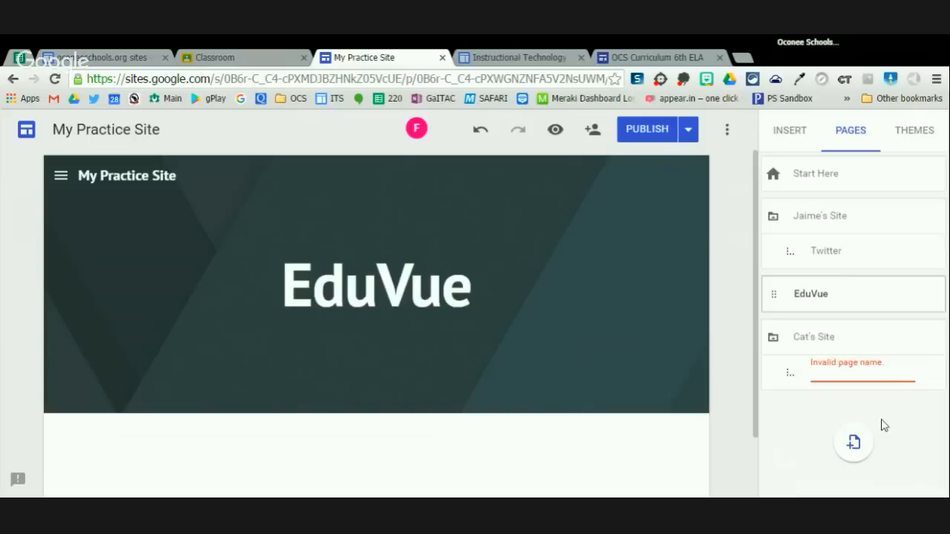
text(A)
key(BackSpace)
text(Digital Footprint)
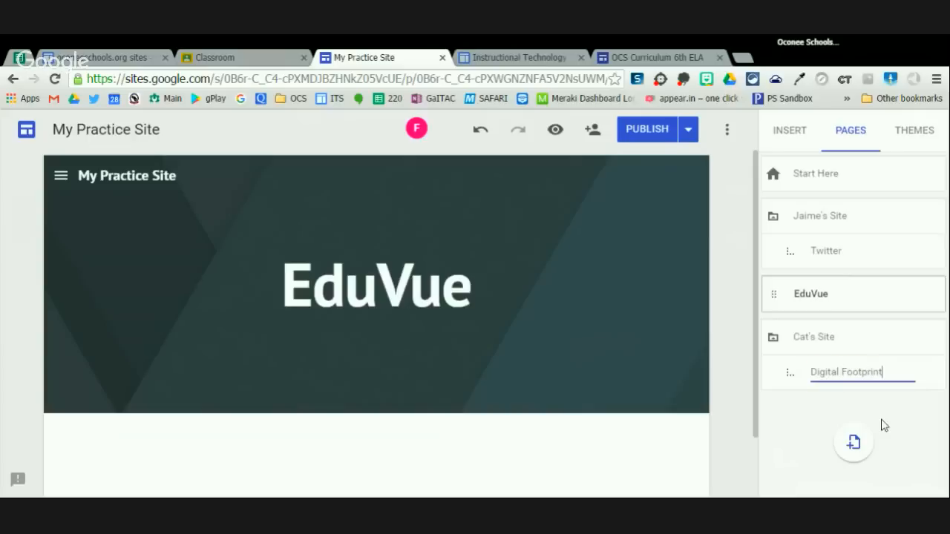
key(Return)
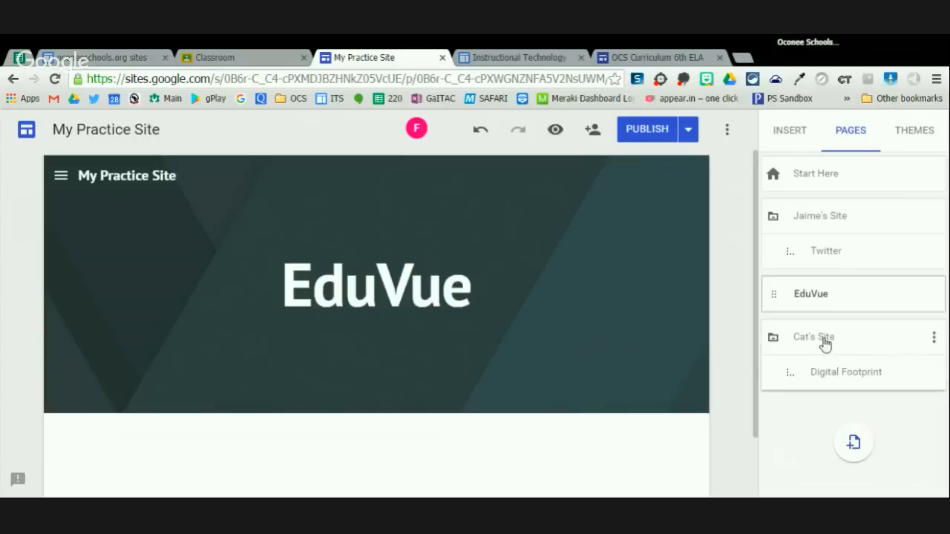
- Move the Digital Footprint parent page back directly below Start Here and nest EduVue under it, below Digital Footprint
drag(861, 353, 885, 197)
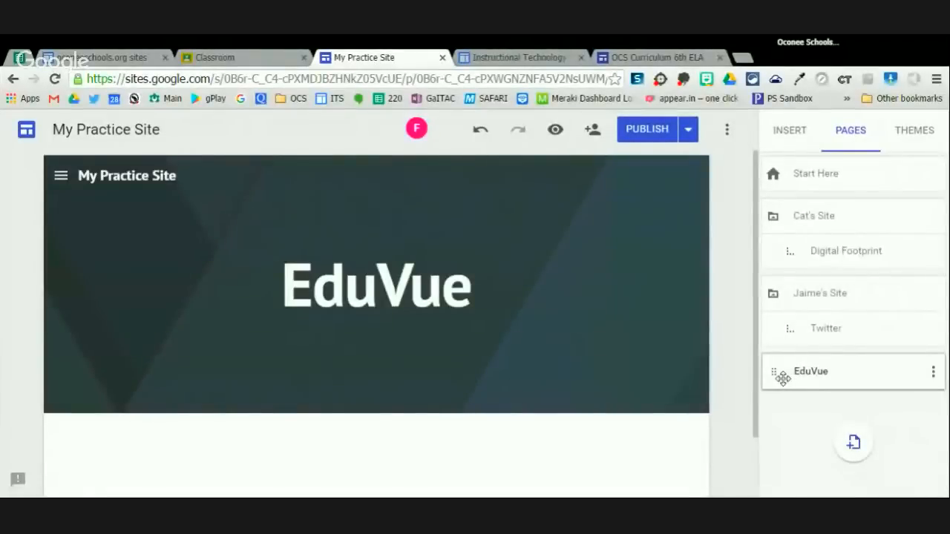
click(783, 379)
drag(783, 378, 796, 271)
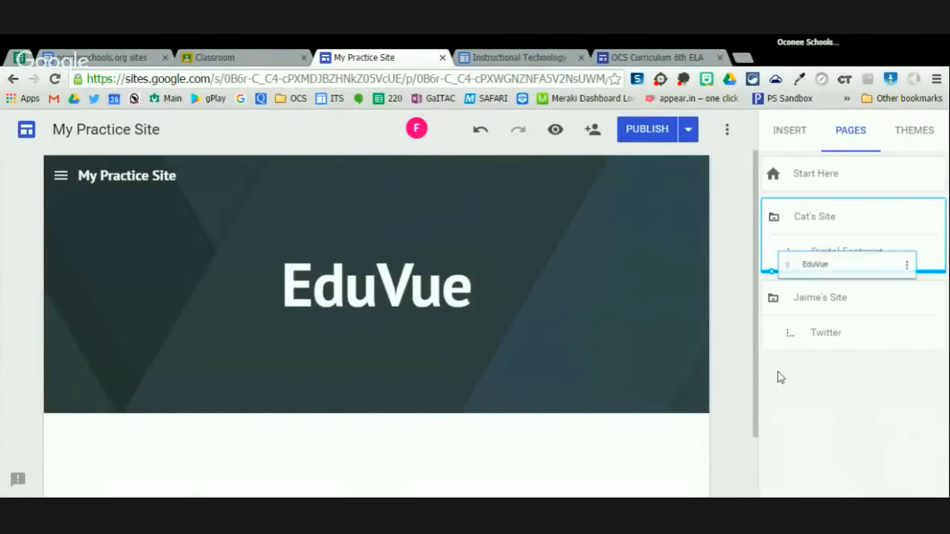
drag(894, 255, 896, 254)
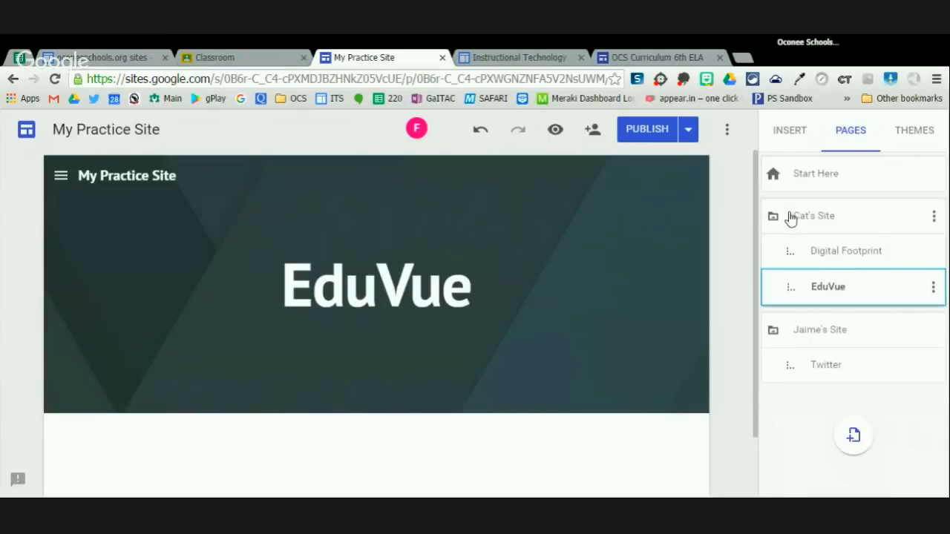
- Move EduVue under the second parent page, above Twitter, and return it to its place below Digital Footprint
drag(802, 282, 828, 394)
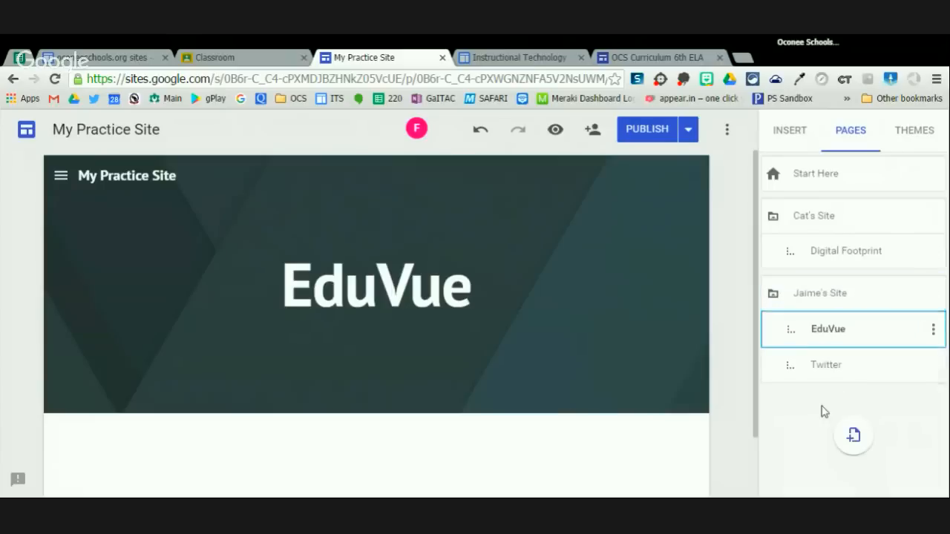
drag(812, 335, 855, 253)
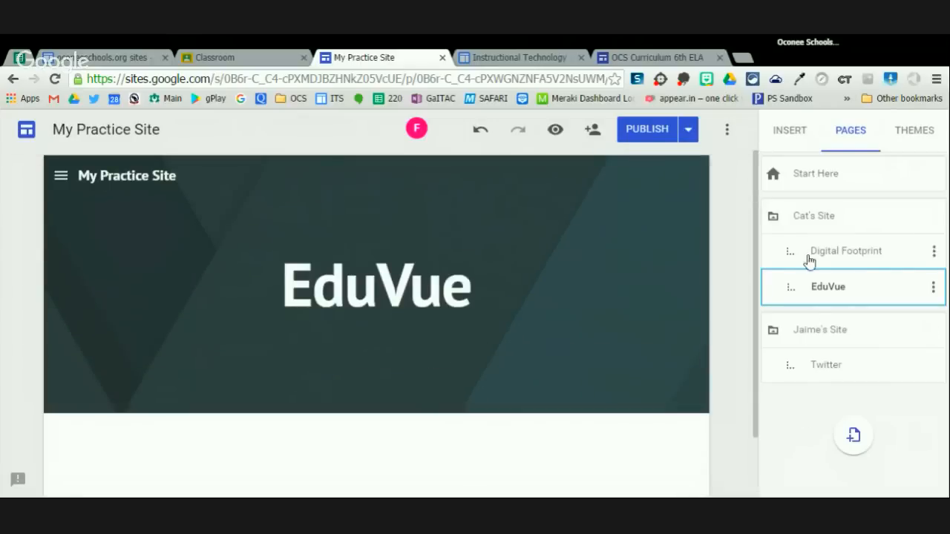
- Open the second parent page, the one containing the Twitter subpage, and look over its content area
click(843, 338)
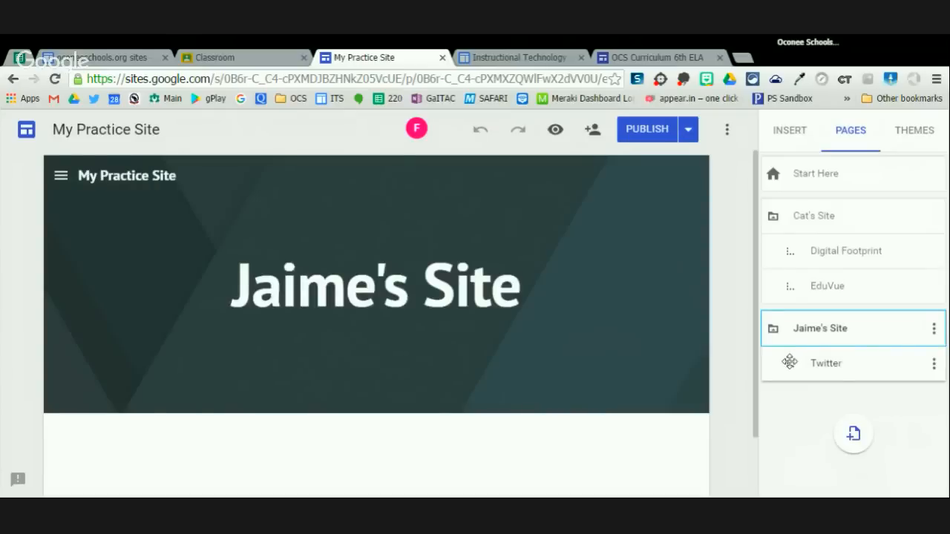
scroll(644, 351, down, 1)
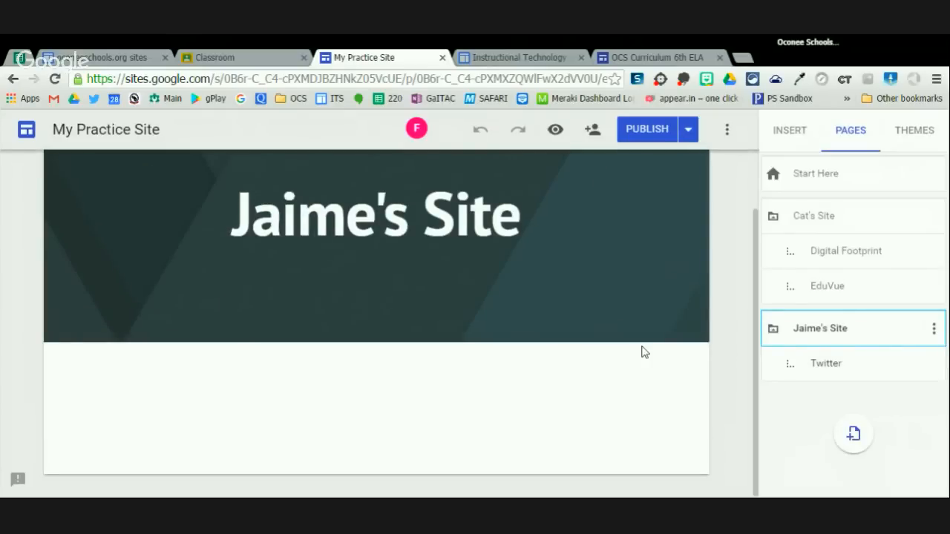
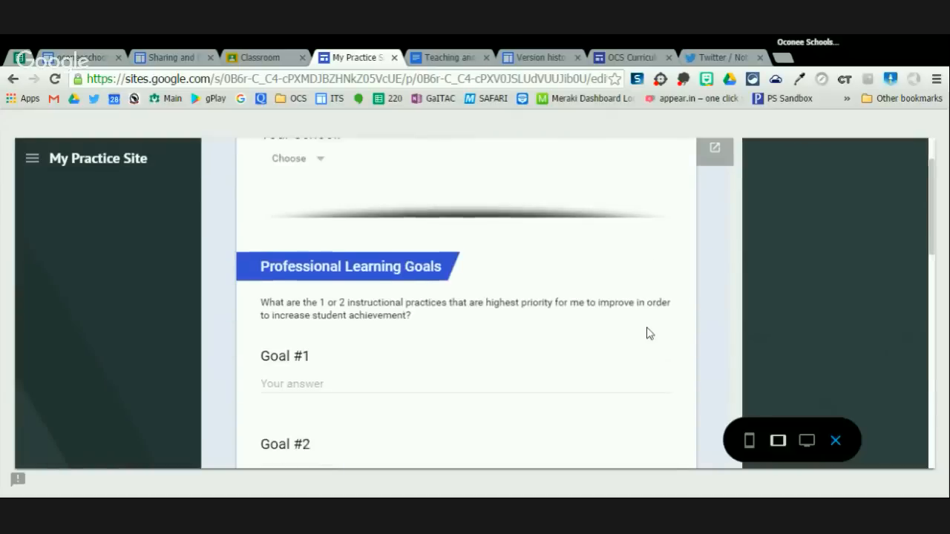
- Preview the embedded form at phone size, look through its sections and the Your School choices, and close the preview
click(749, 441)
scroll(563, 328, up, 10)
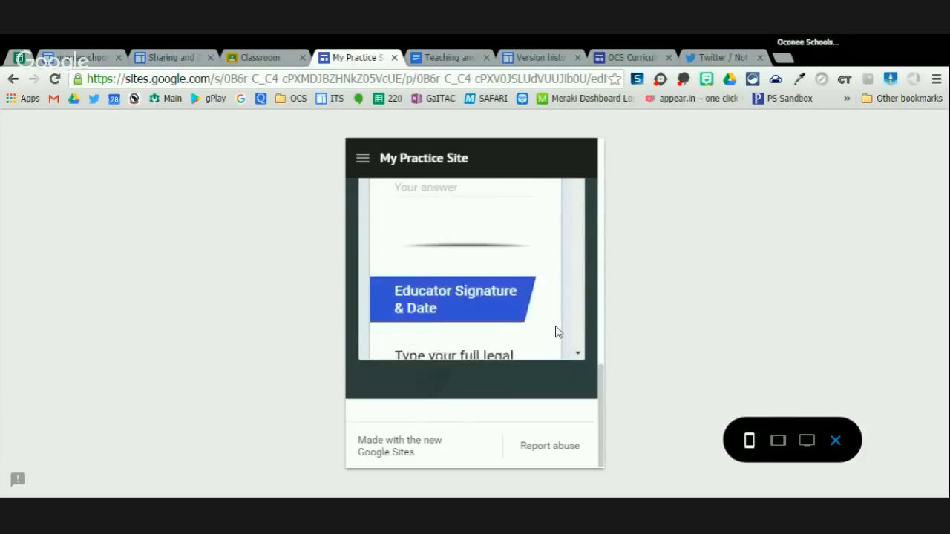
scroll(592, 331, up, 5)
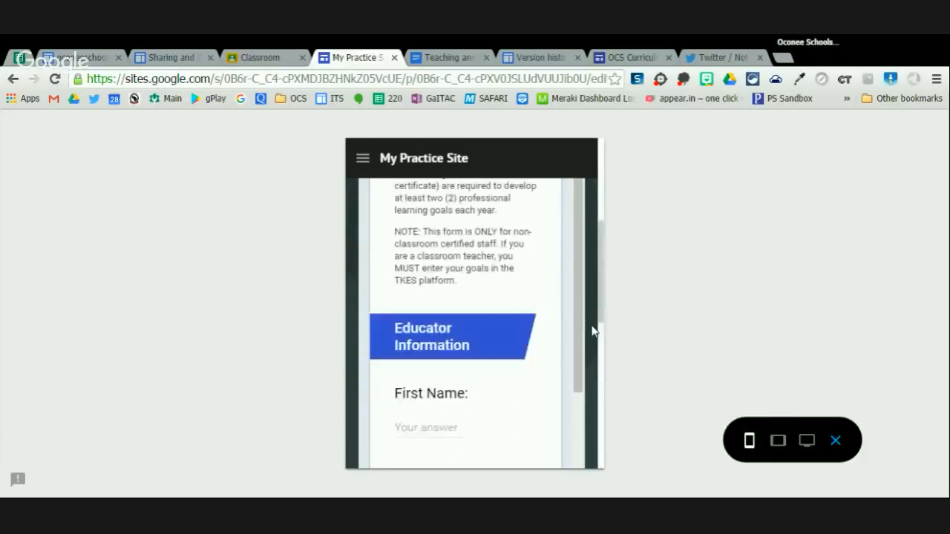
scroll(592, 331, up, 3)
scroll(592, 331, down, 5)
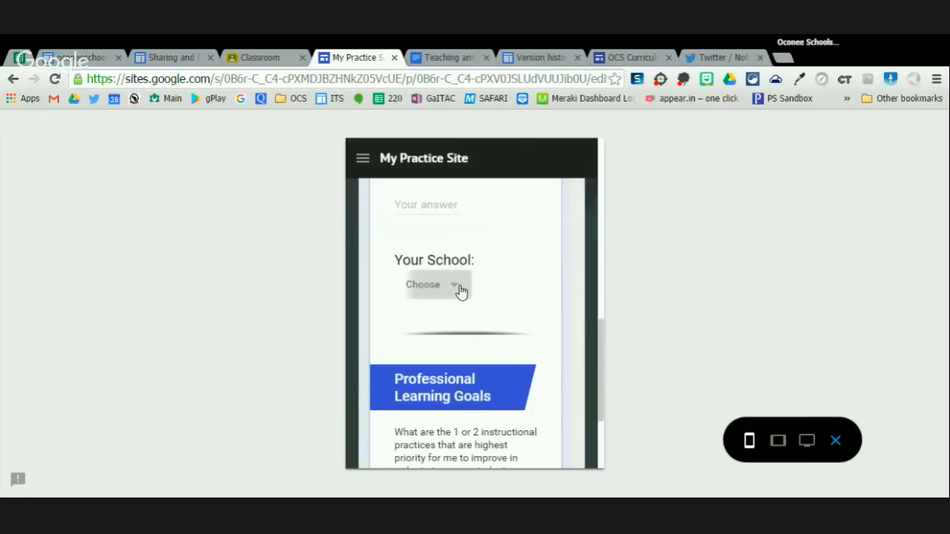
click(458, 287)
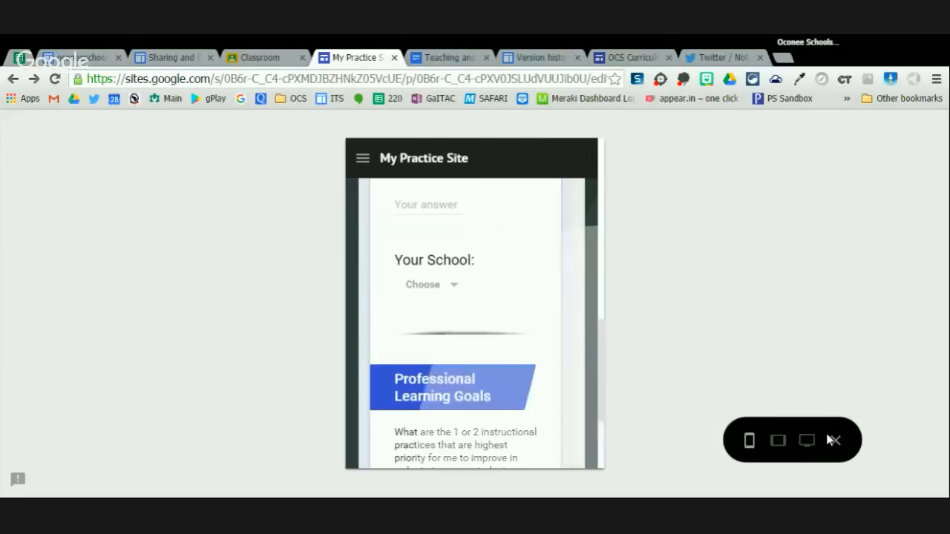
click(833, 440)
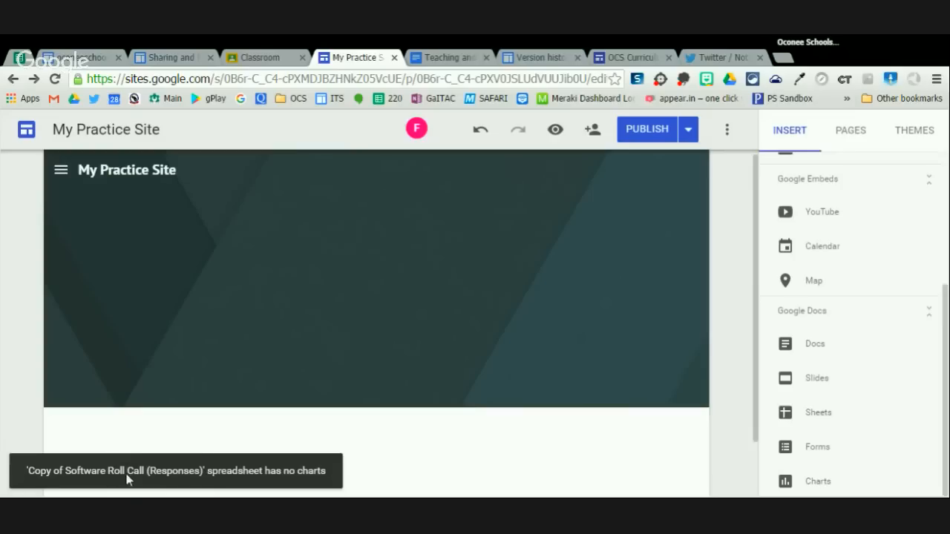
- Try to insert a chart from the Software Roll Call (Responses) spreadsheet, found by searching for "software roll call"
click(816, 482)
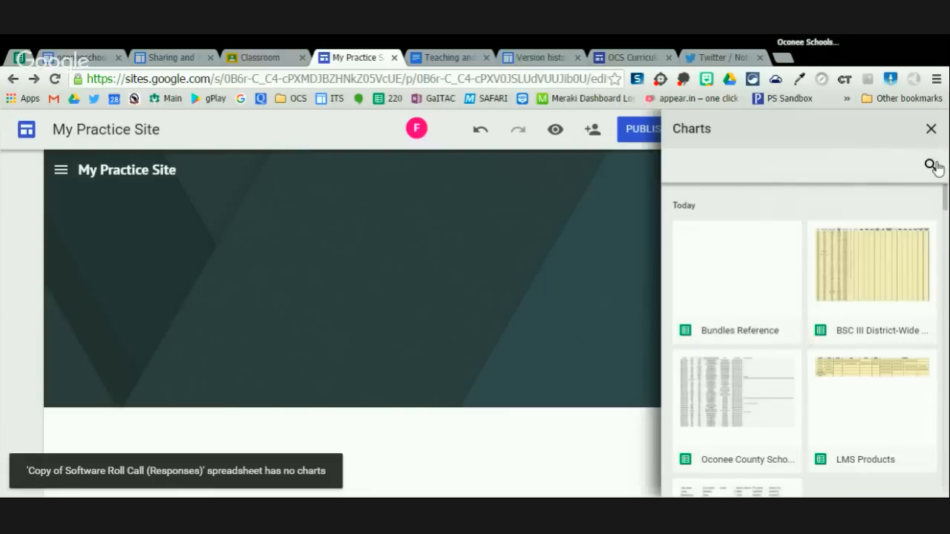
click(931, 165)
text(software roll call)
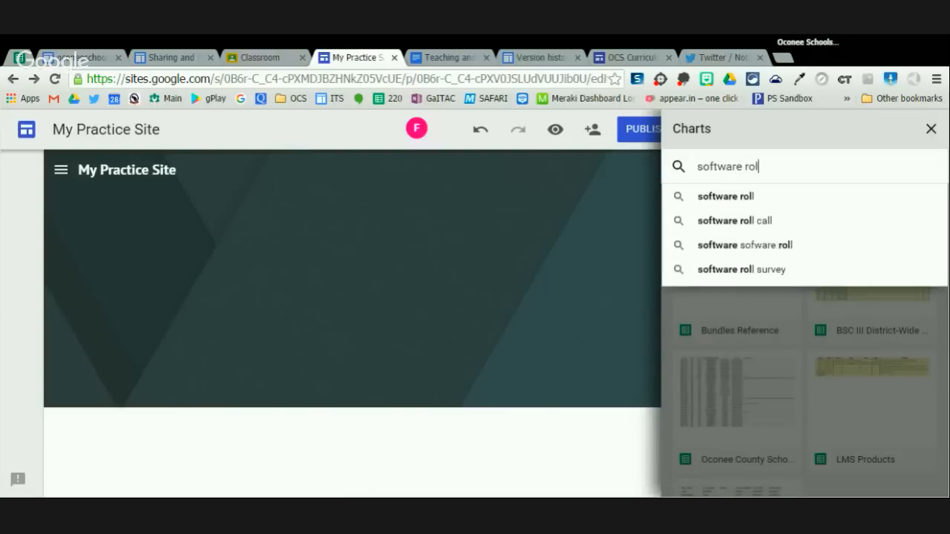
key(Return)
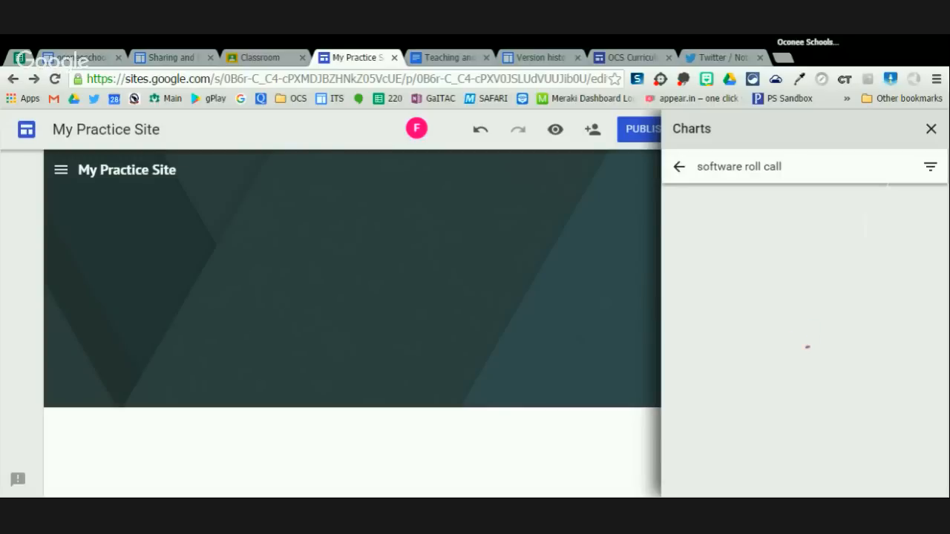
click(751, 254)
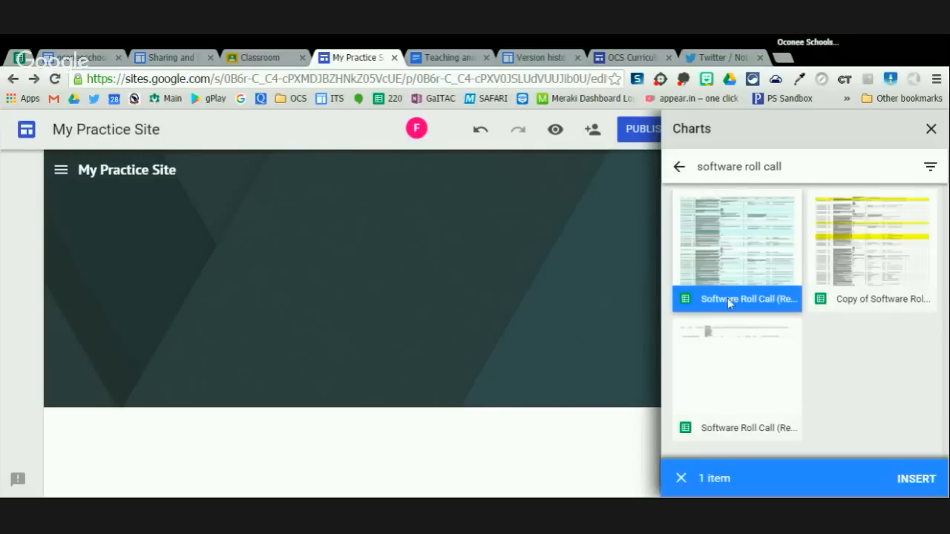
click(921, 488)
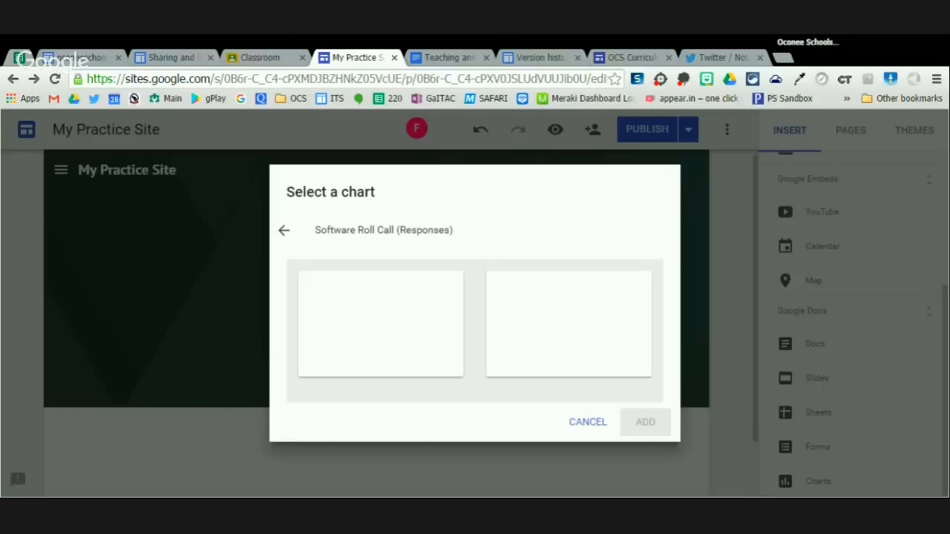
click(588, 421)
scroll(435, 359, down, 2)
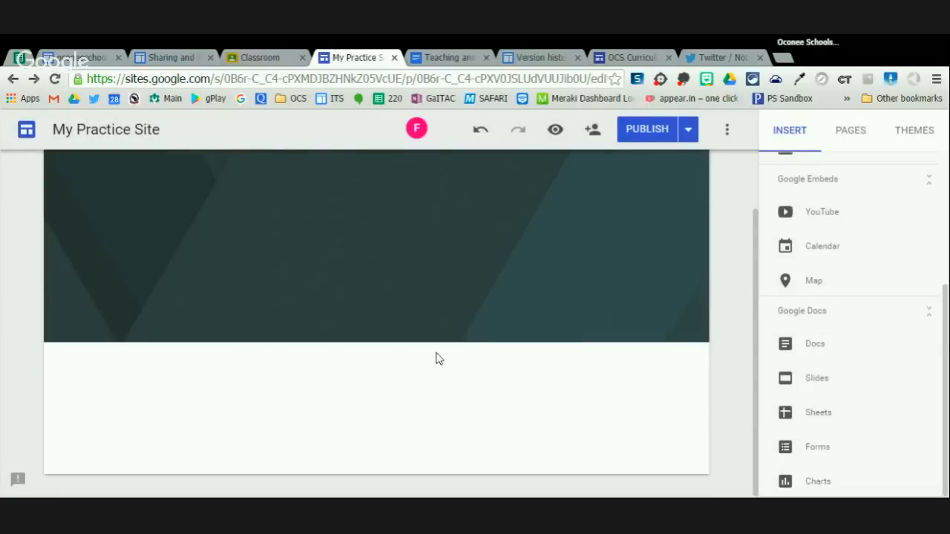
- Search Drive's charts for "software roll call" and choose the first Software Roll Call (Responses) spreadsheet as the chart source
scroll(435, 358, up, 2)
scroll(429, 357, down, 2)
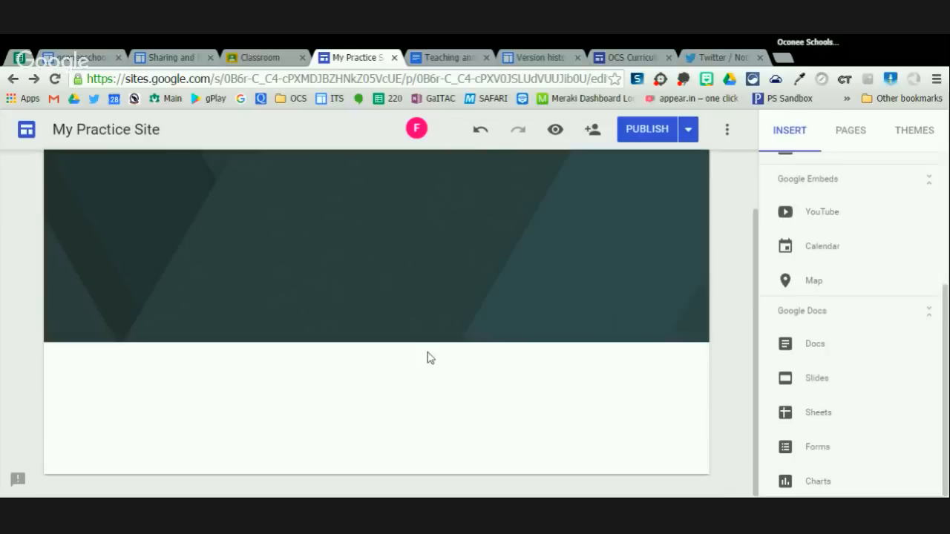
click(825, 487)
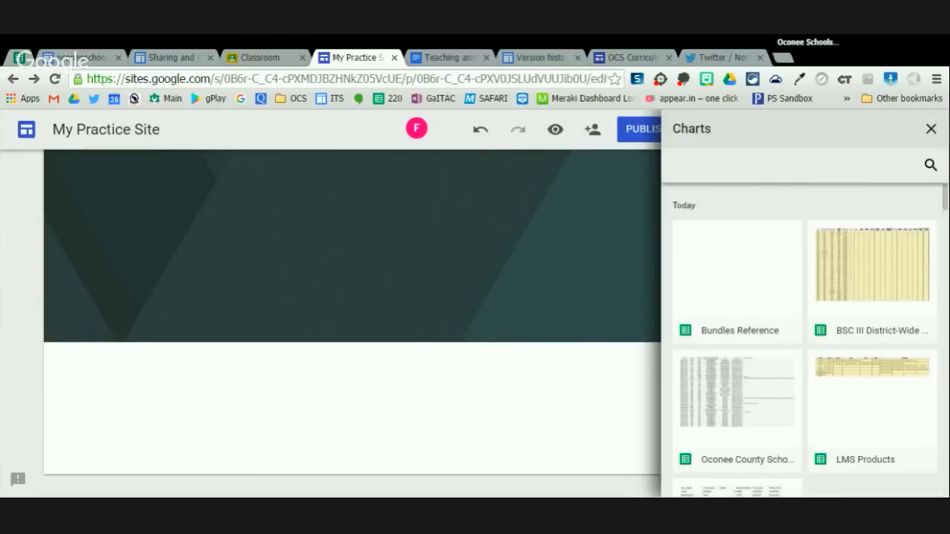
click(928, 166)
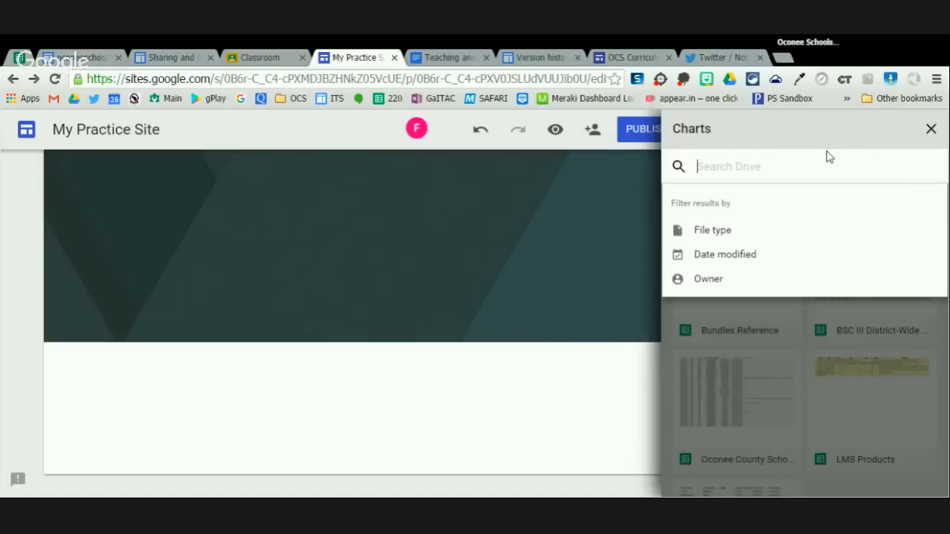
text(software)
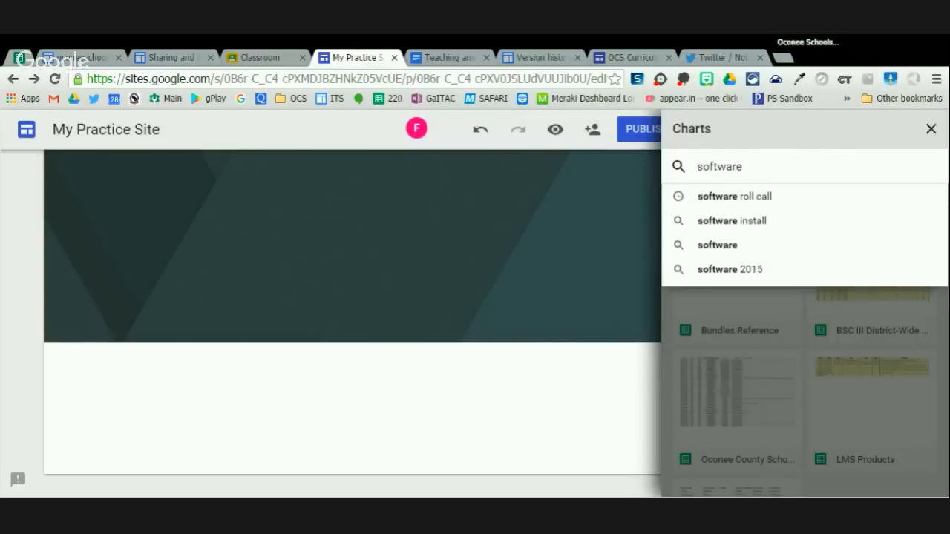
click(719, 197)
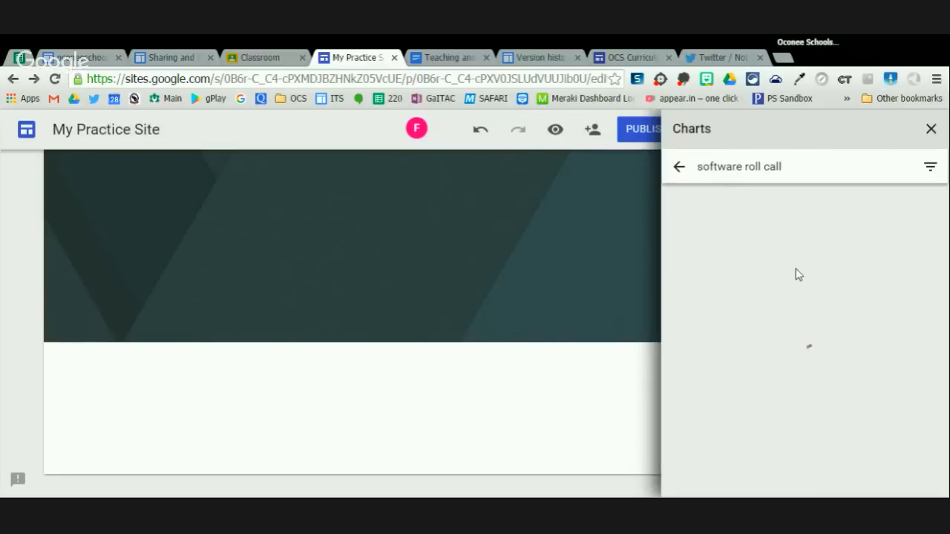
click(717, 241)
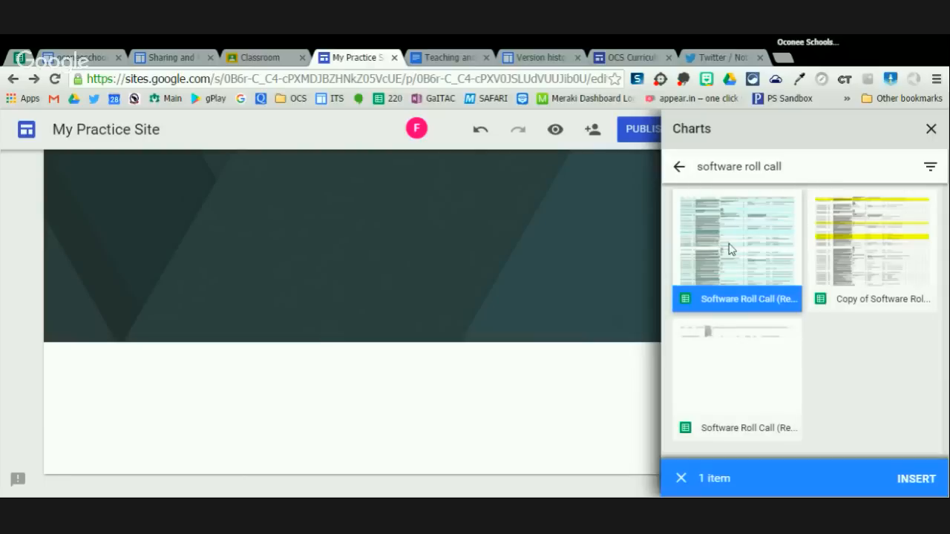
click(917, 480)
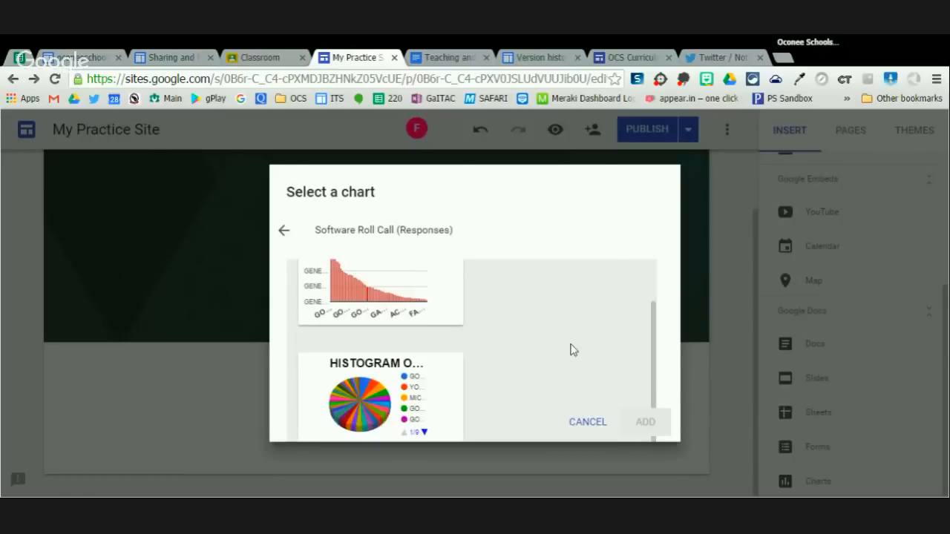
- Add the pie chart version of the histogram from Software Roll Call (Responses) to the page
scroll(520, 346, up, 2)
scroll(519, 346, down, 2)
click(376, 382)
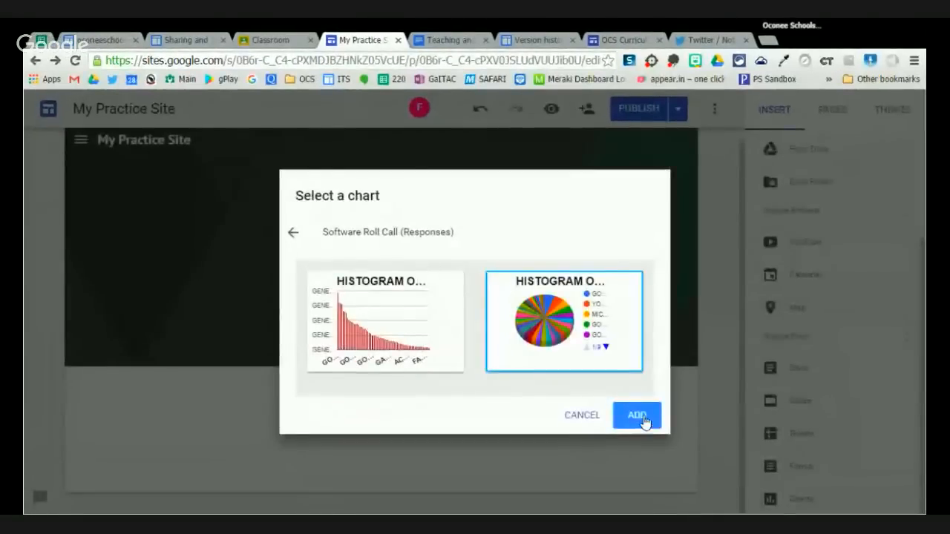
click(644, 492)
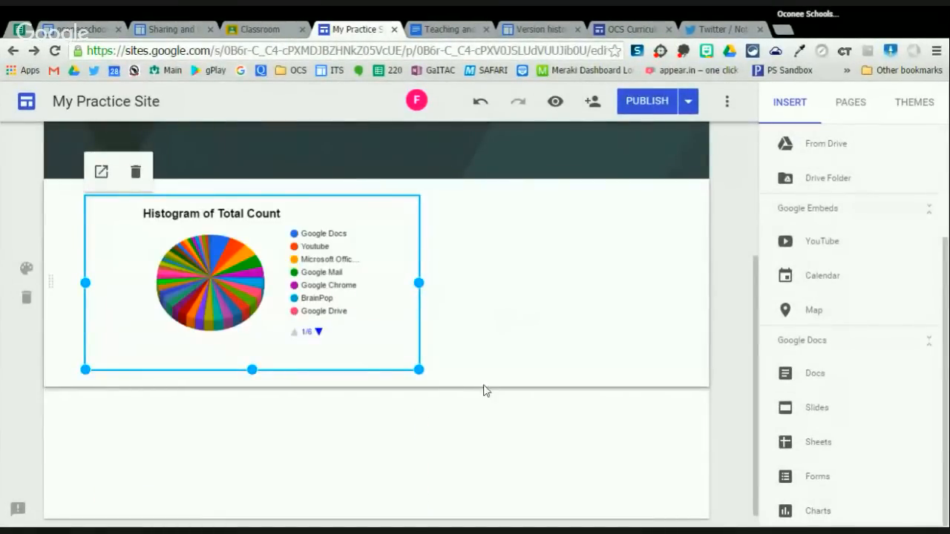
- Enlarge the embedded pie chart in width and height so it spans nearly the full content area
drag(419, 283, 567, 284)
drag(329, 380, 327, 472)
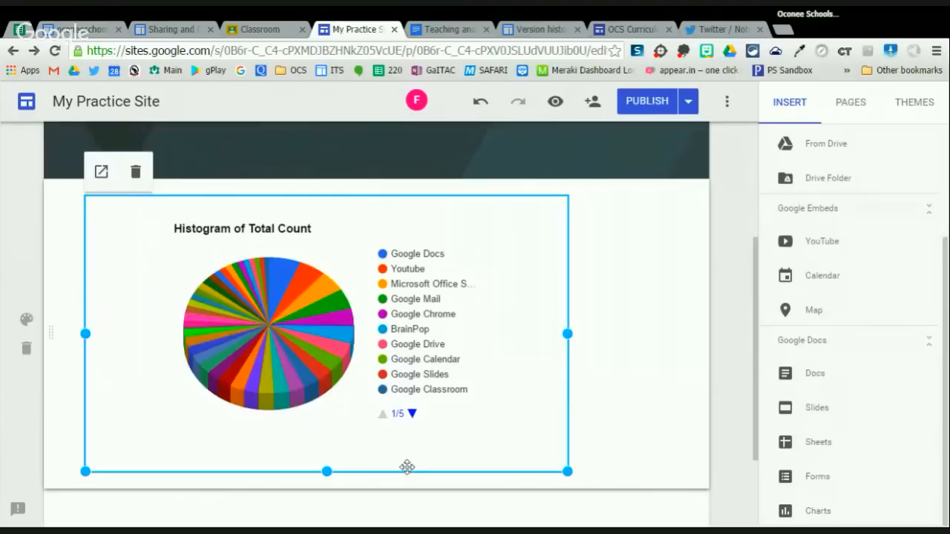
drag(329, 475, 327, 521)
drag(569, 359, 684, 358)
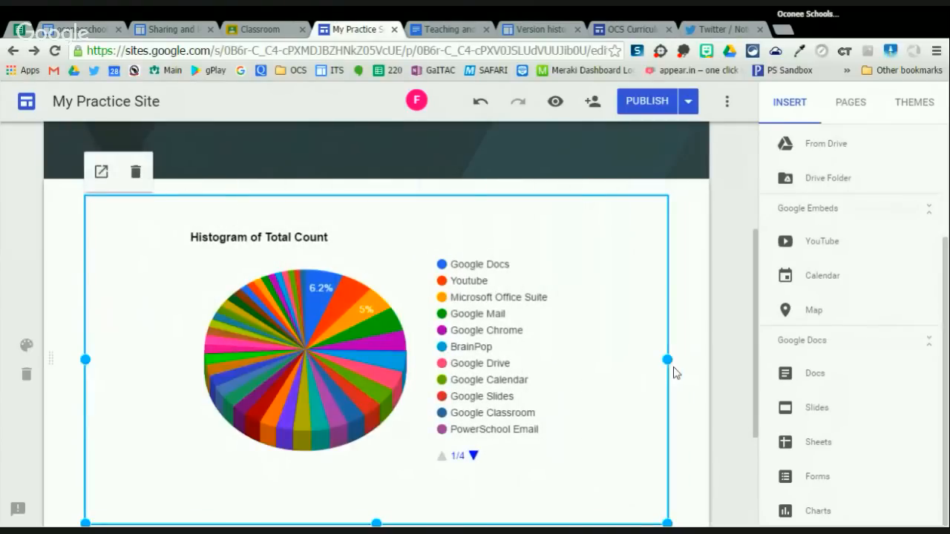
- Deselect the enlarged pie chart and look over how it and its legend display on the page
scroll(349, 314, down, 2)
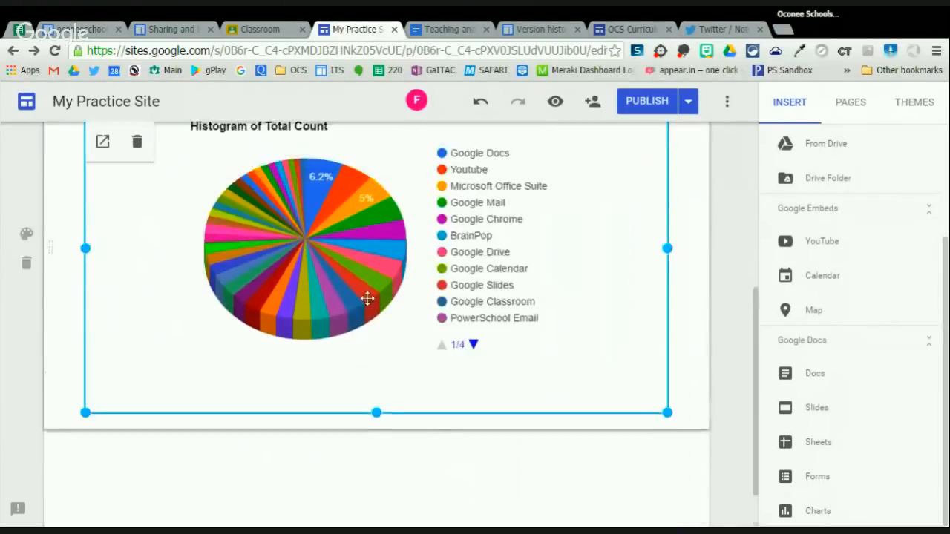
scroll(378, 296, up, 3)
scroll(445, 349, down, 3)
click(398, 426)
scroll(398, 426, up, 3)
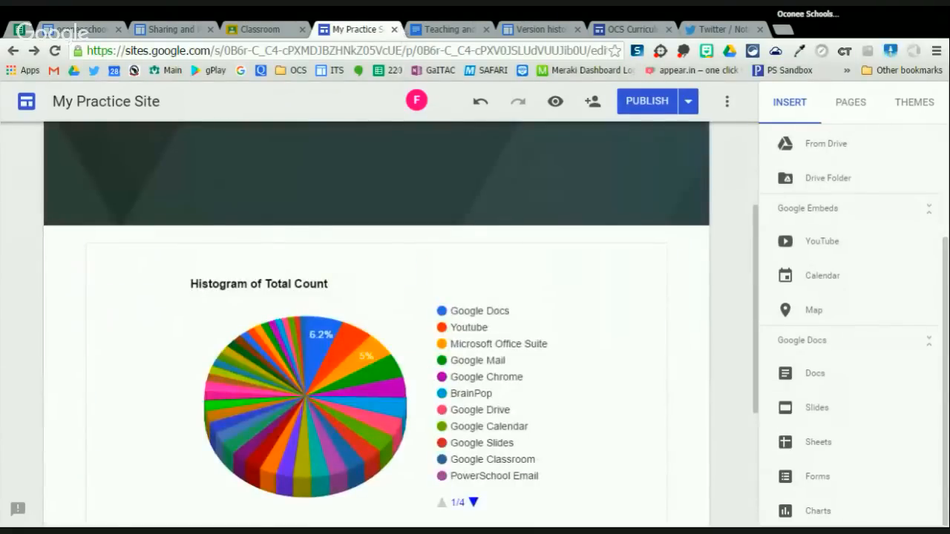
click(462, 344)
scroll(460, 341, down, 3)
click(356, 413)
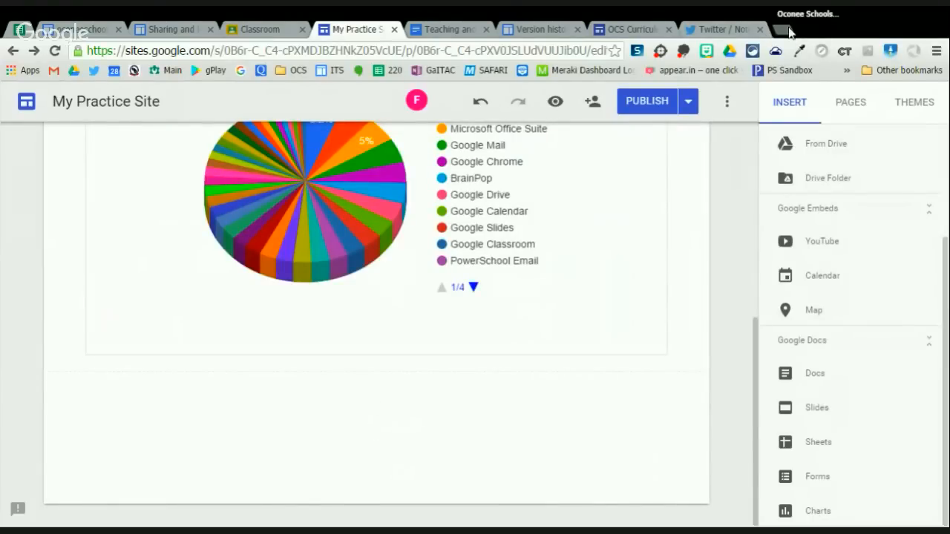
- Search the web in a new browser tab for "awesome table new google sites" and look through the results
click(788, 31)
text(awesome table)
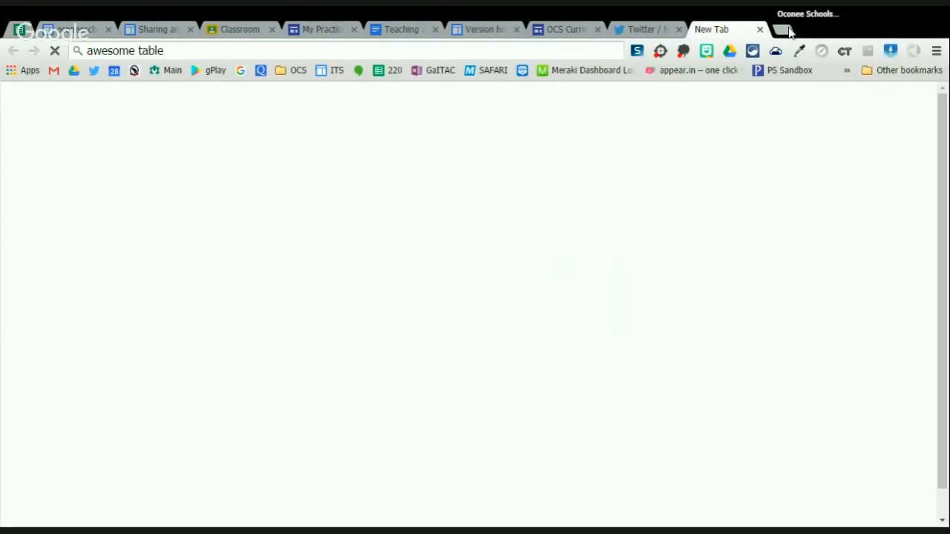
text( new google)
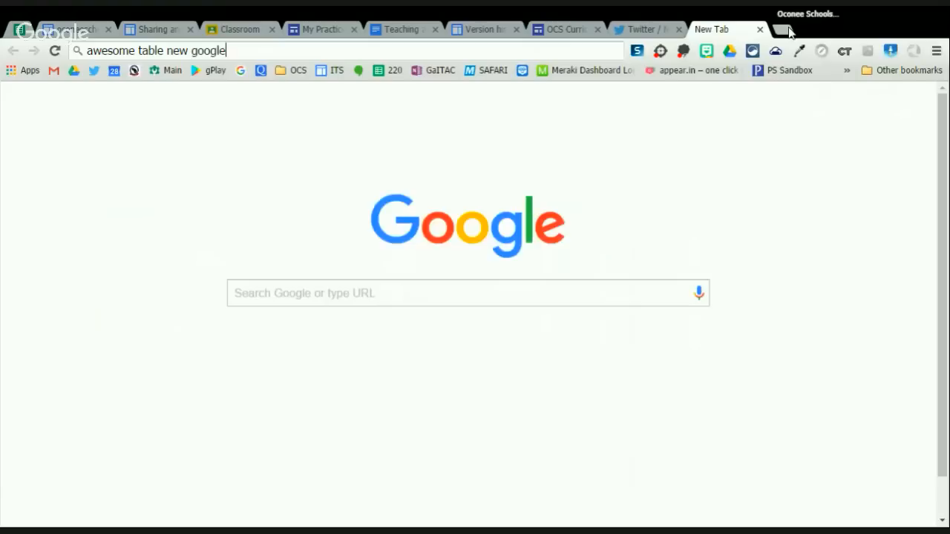
text( sites)
key(Return)
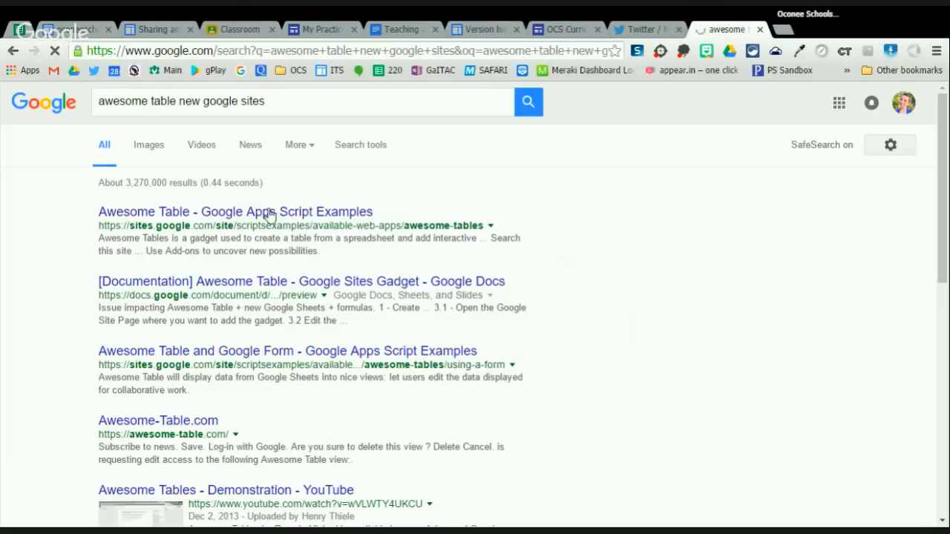
scroll(372, 333, down, 2)
scroll(373, 332, down, 1)
scroll(373, 333, up, 3)
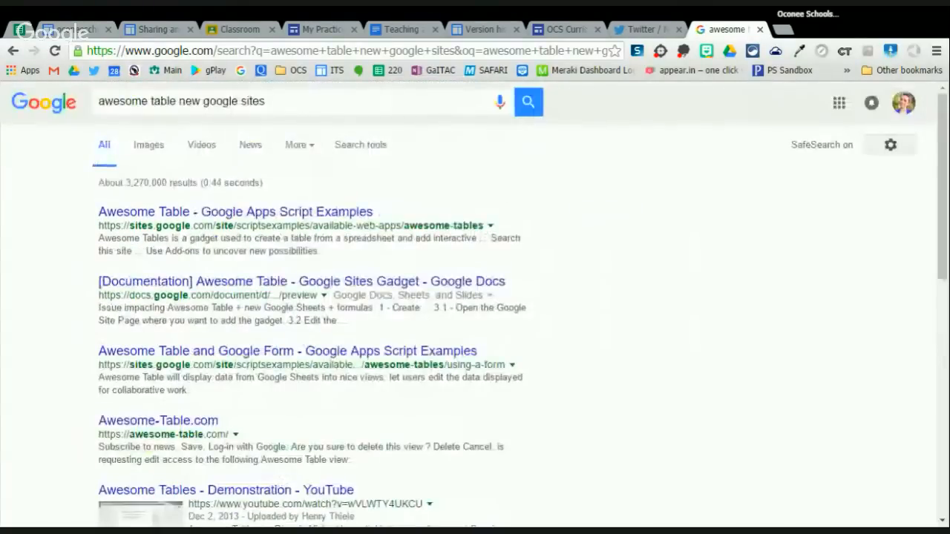
- Close the version history page and open the OCPS page of the Behavior Screening Checklist site
click(312, 31)
click(481, 33)
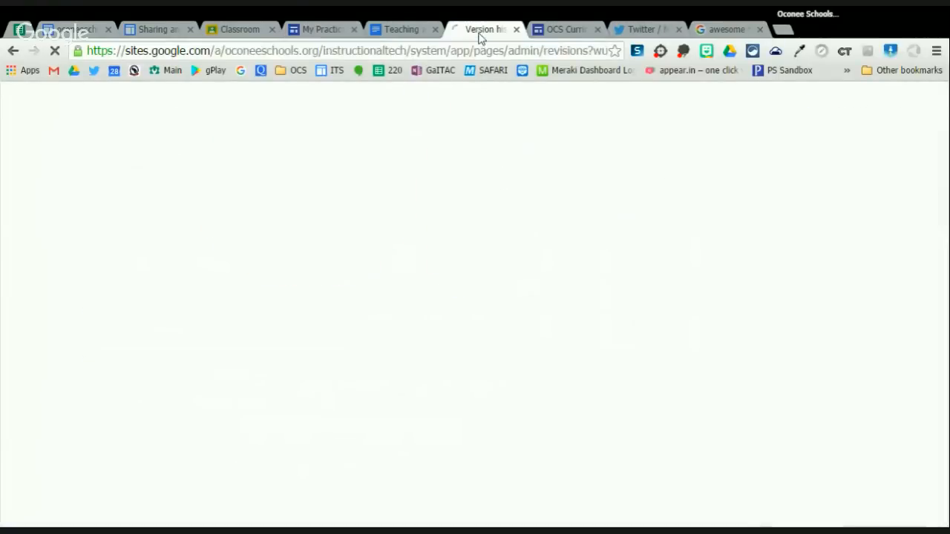
click(146, 28)
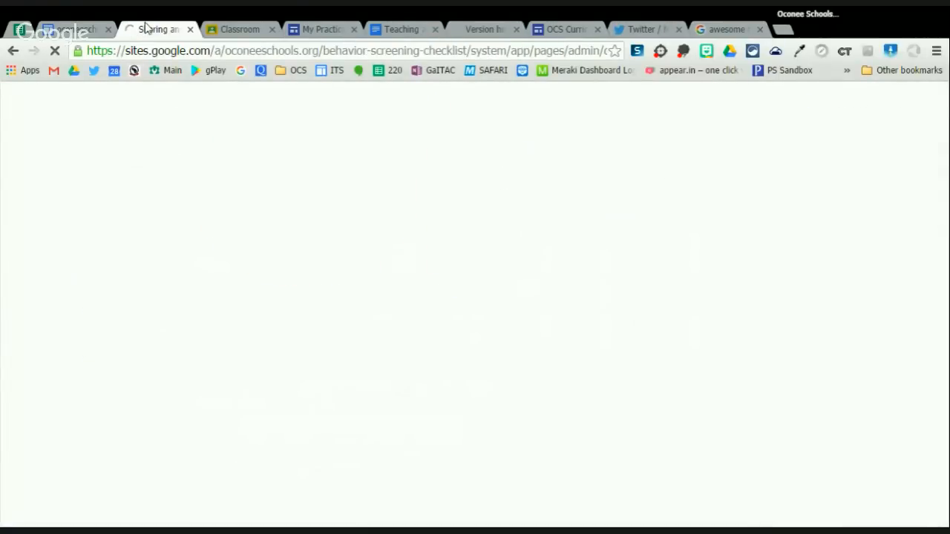
click(13, 53)
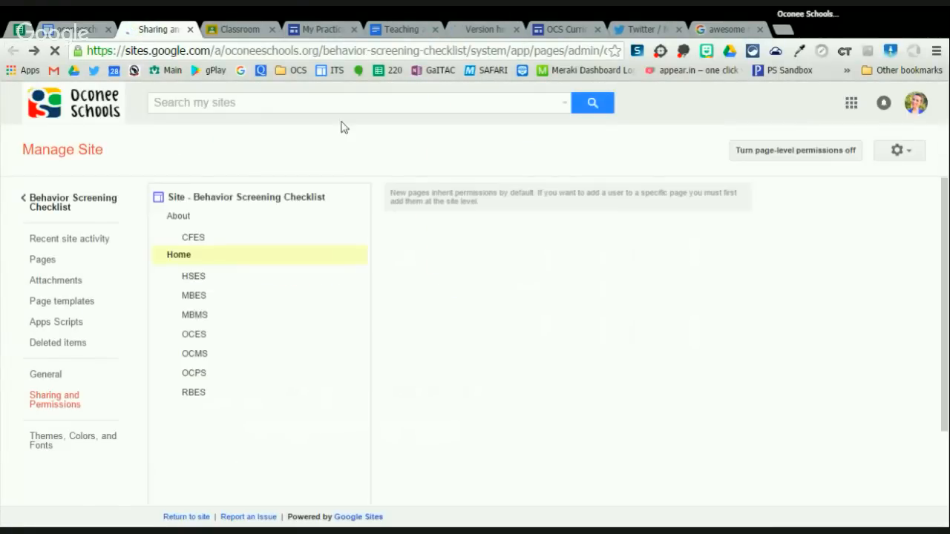
click(516, 29)
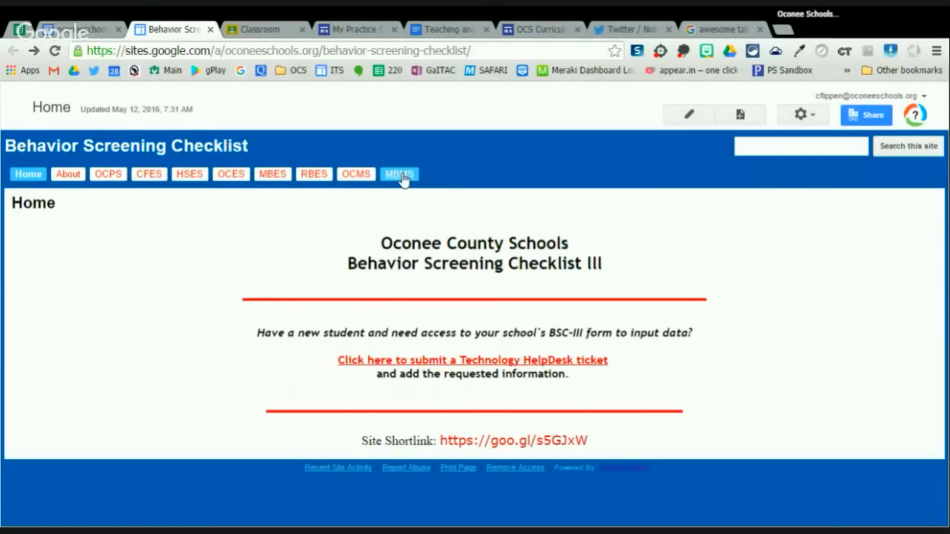
click(107, 174)
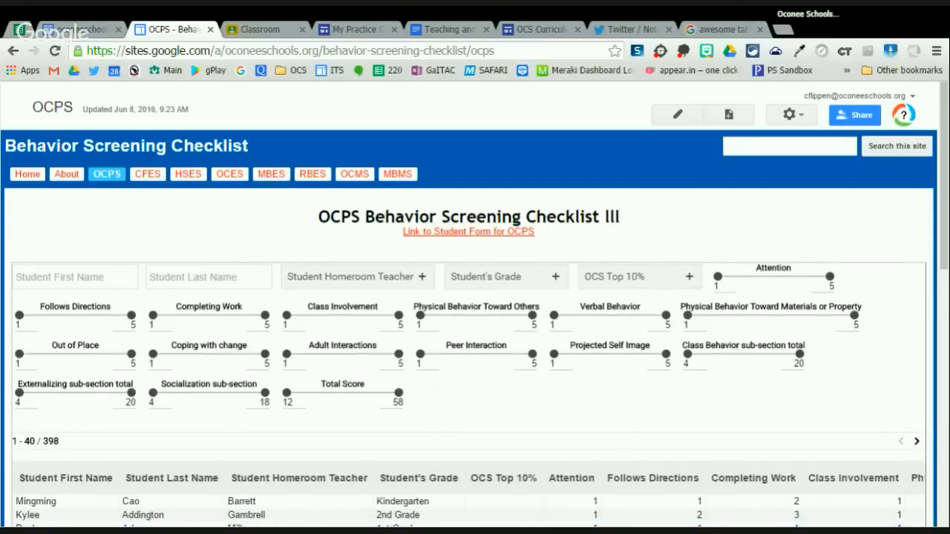
- Examine the OCPS table's filters, viewing the Student Homeroom Teacher choices without selecting any
click(621, 30)
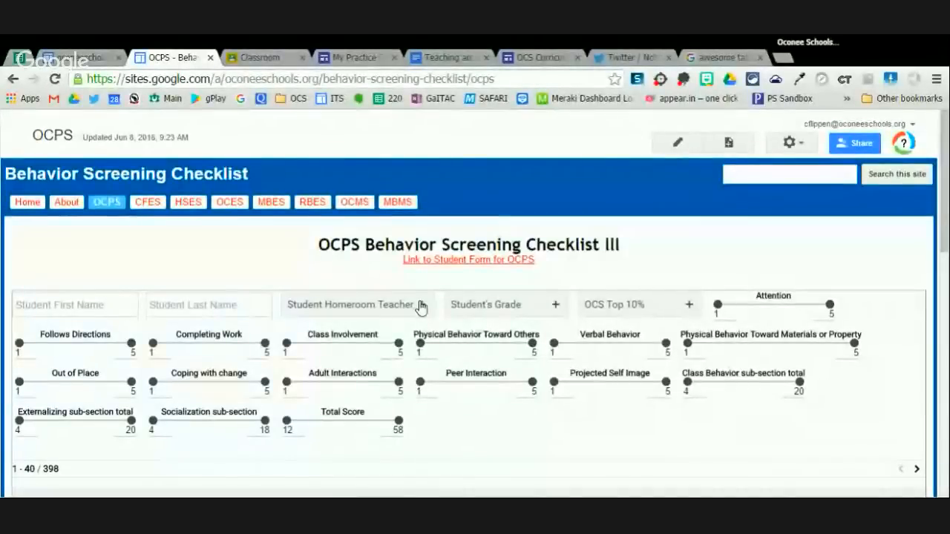
click(421, 305)
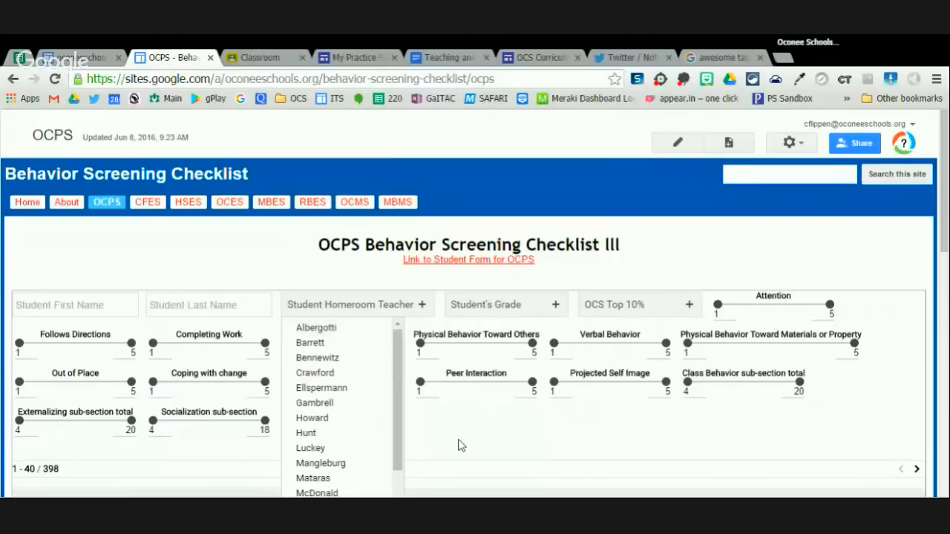
click(463, 393)
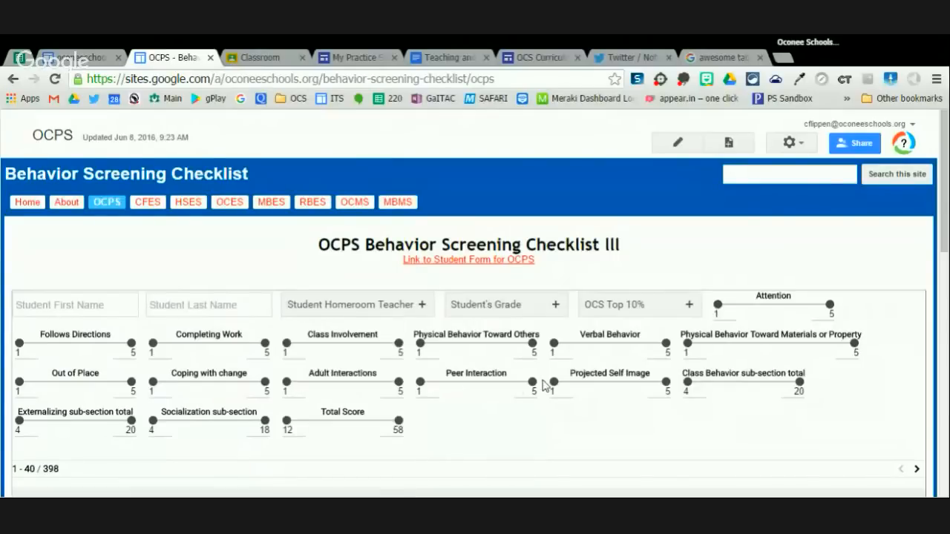
mouse_move(529, 387)
mouse_down()
mouse_move(445, 379)
mouse_move(545, 388)
mouse_move(480, 393)
mouse_move(533, 384)
mouse_up()
- Return to My Practice Site to look over the page with the pie chart, and view the OCS Curriculum 6th Grade ELA site
click(361, 54)
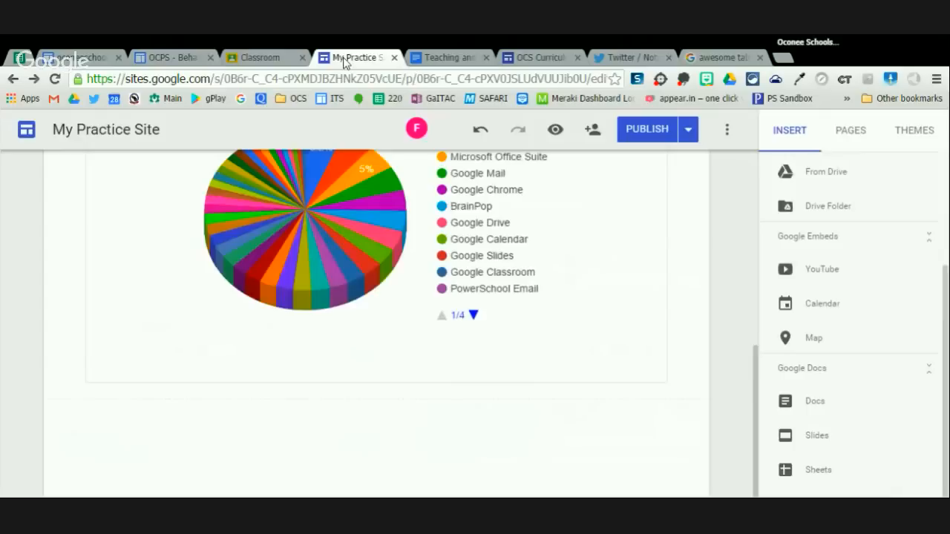
scroll(471, 319, up, 4)
scroll(467, 315, up, 2)
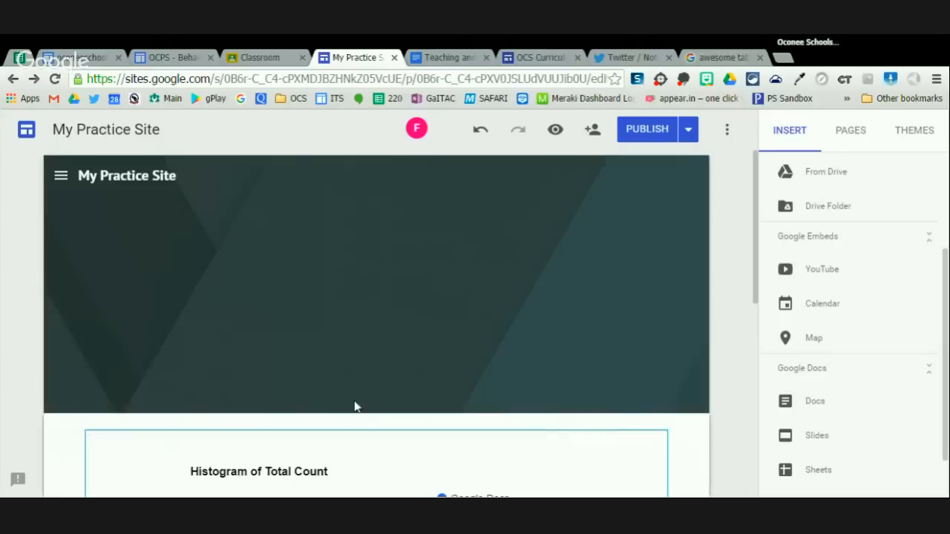
scroll(324, 377, down, 3)
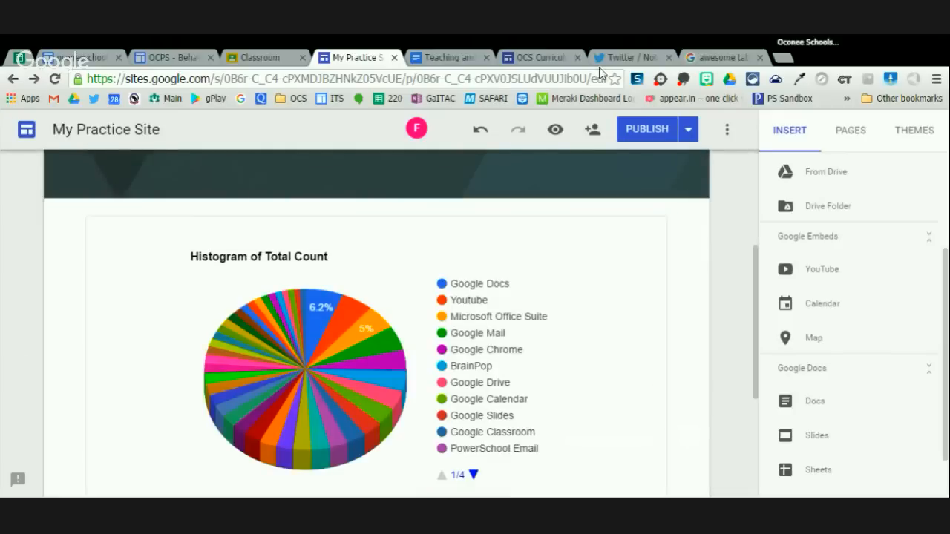
click(523, 57)
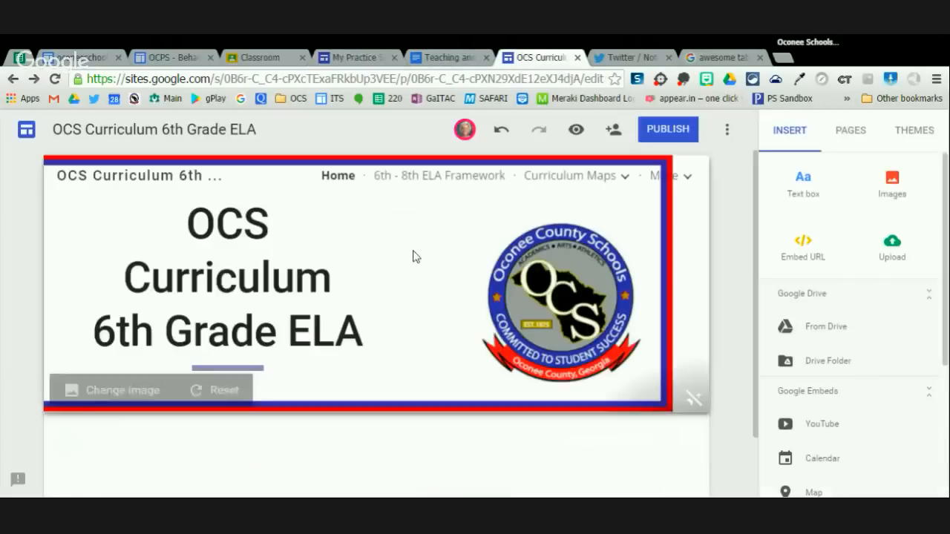
- Open the Behavior Screening Checklist home page for editing and display its page layout options
click(163, 58)
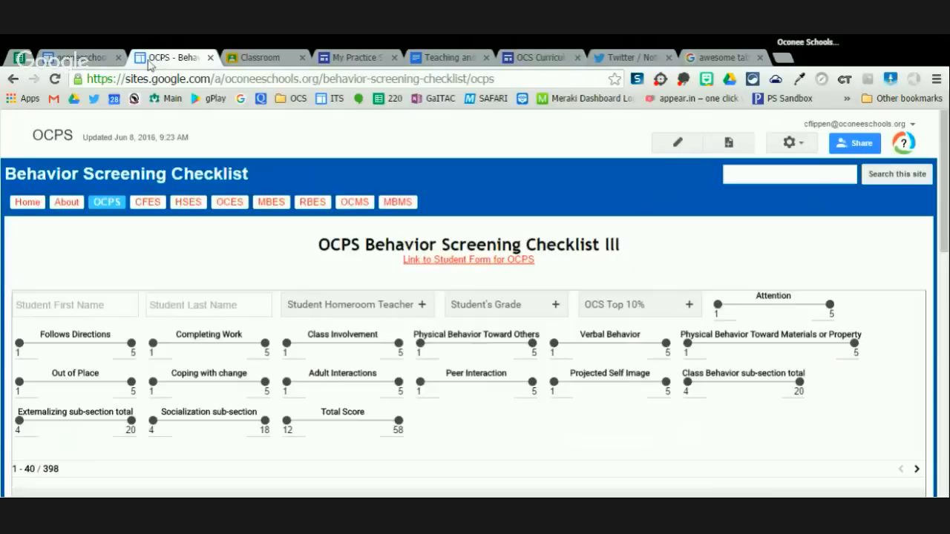
click(94, 59)
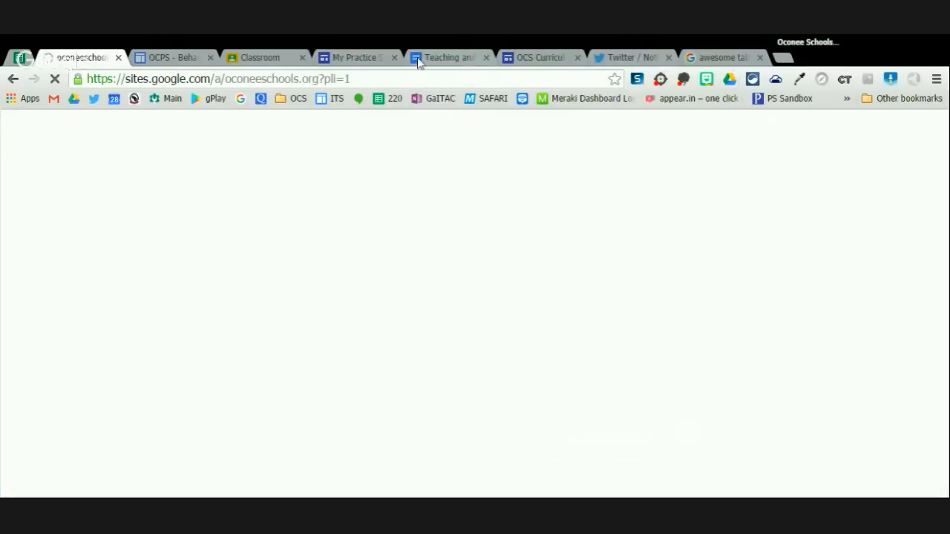
click(170, 58)
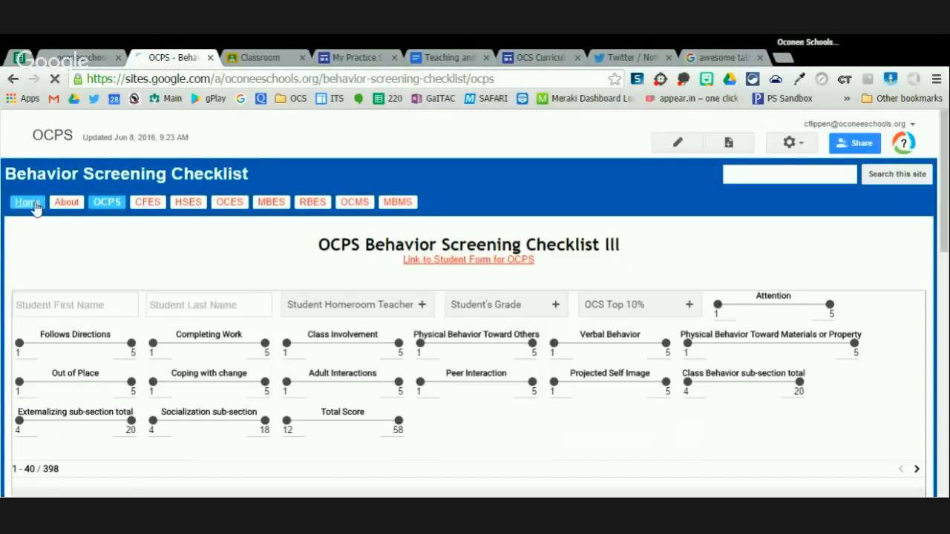
click(28, 204)
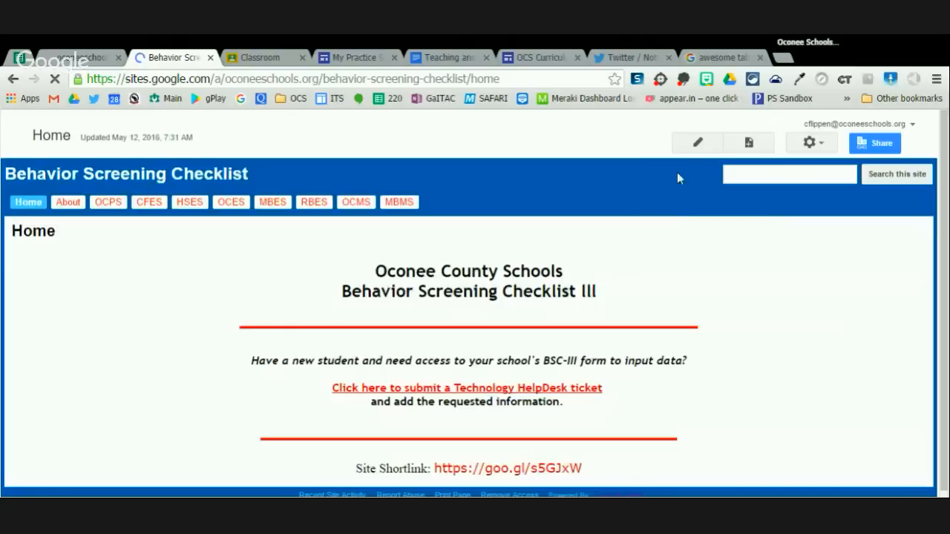
click(681, 138)
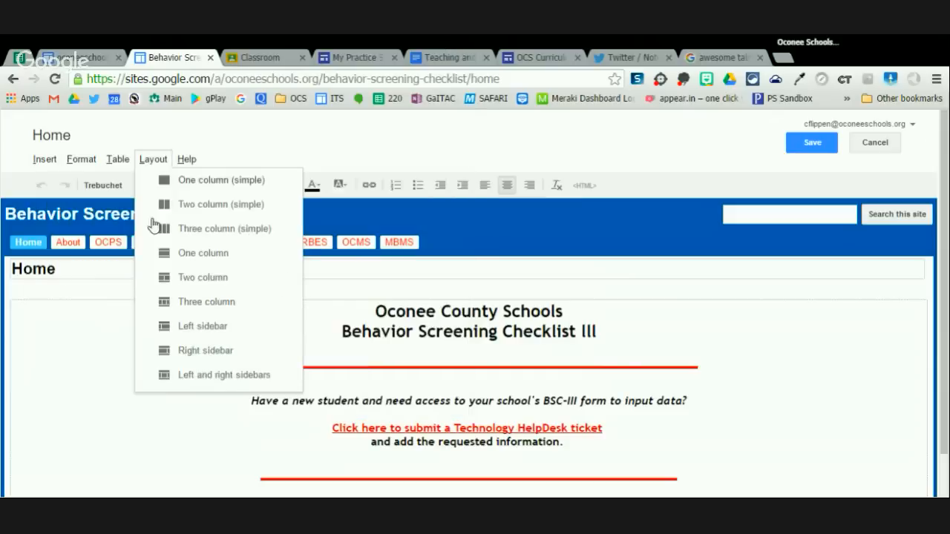
- Leave the page layout options, glance at the OCS Curriculum 6th Grade ELA site, and go back to My Practice Site
mouse_move(118, 158)
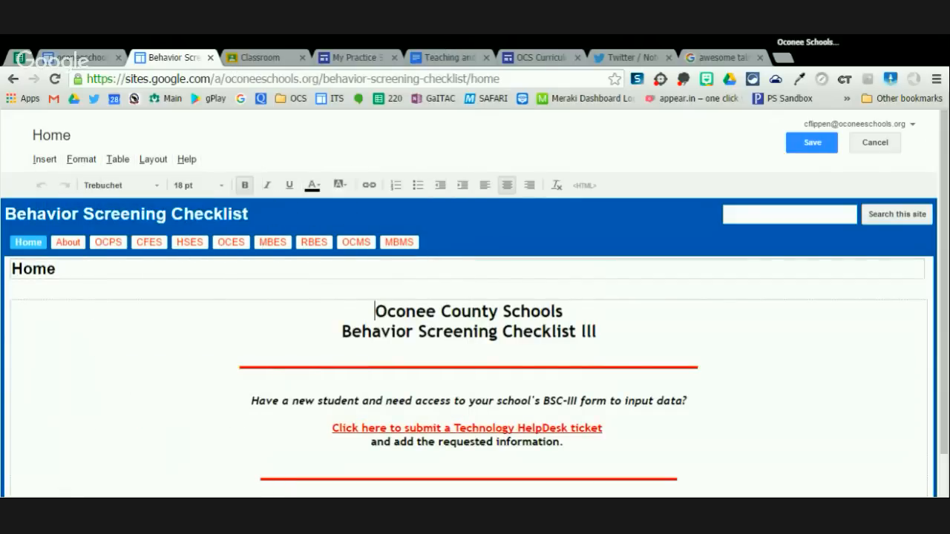
click(530, 58)
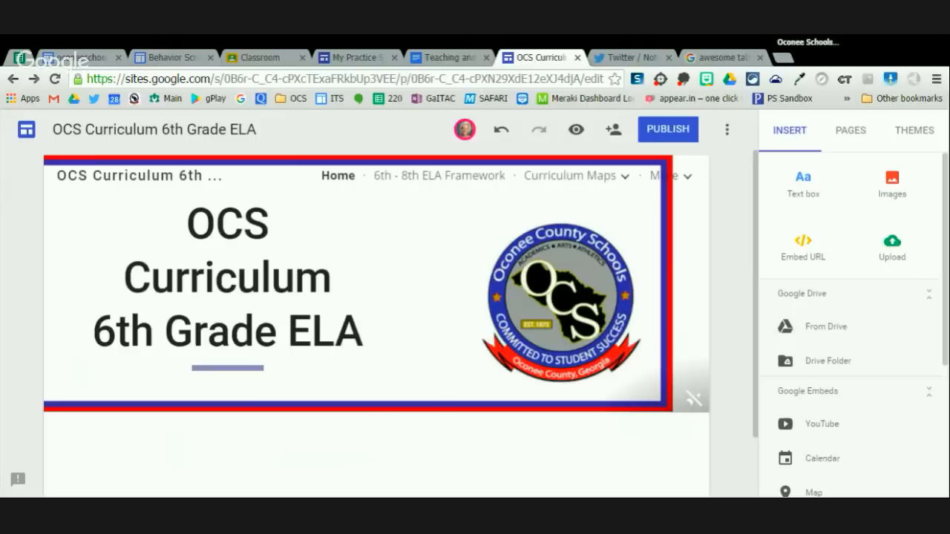
click(353, 60)
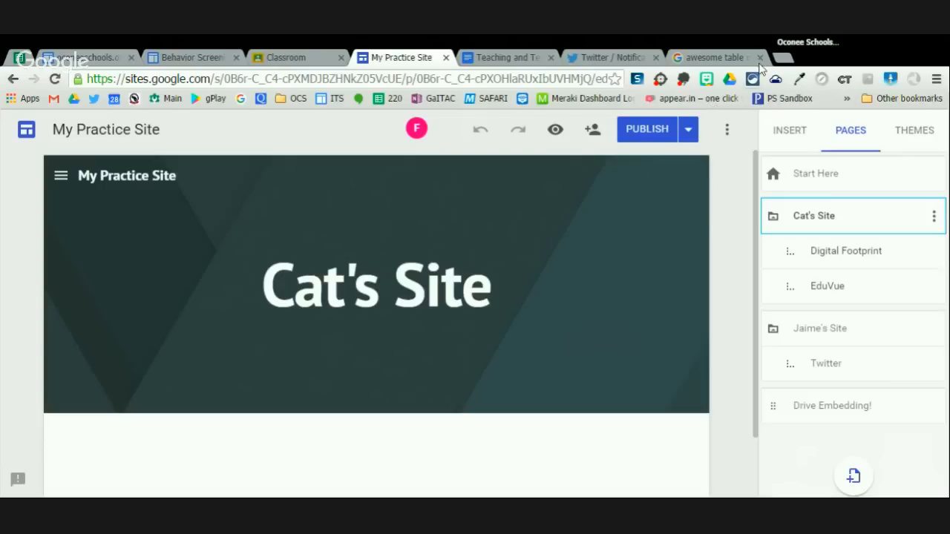
click(783, 58)
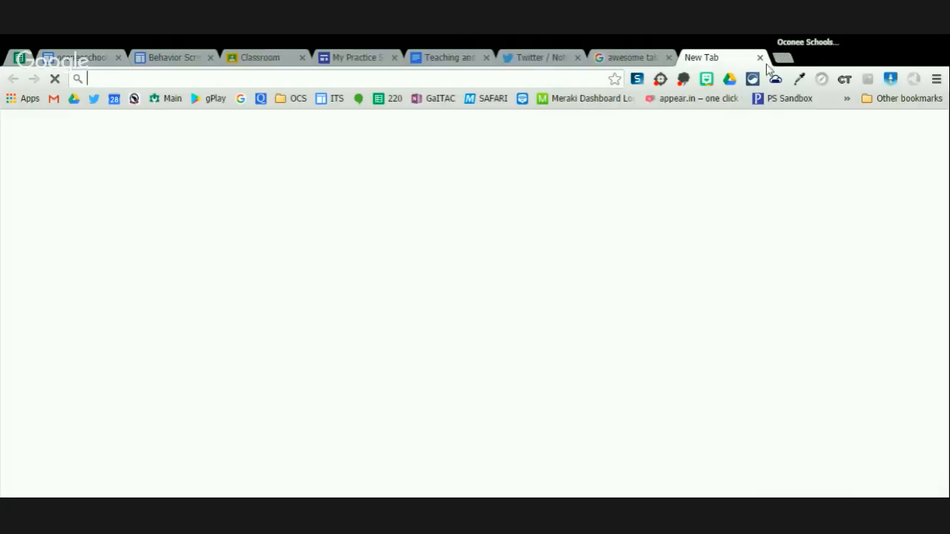
text(goo)
key(BackSpace)
key(BackSpace)
key(BackSpace)
key(BackSpace)
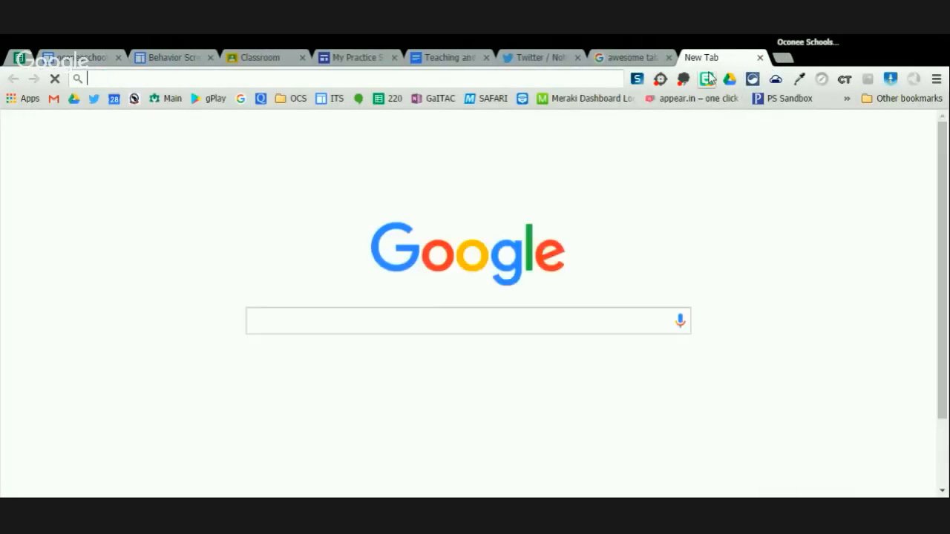
click(759, 57)
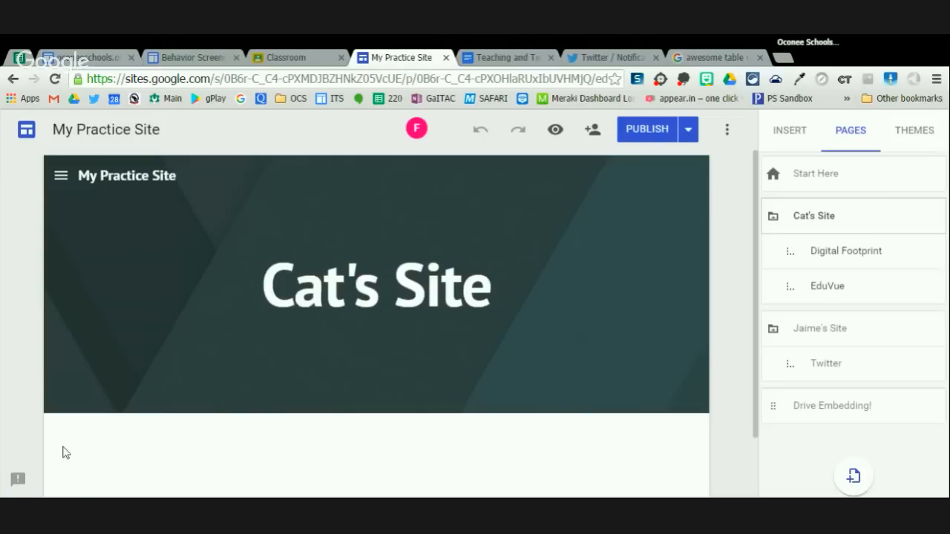
- Start a feedback report on My Practice Site with the text "Please include page level permissions!!!"
click(18, 480)
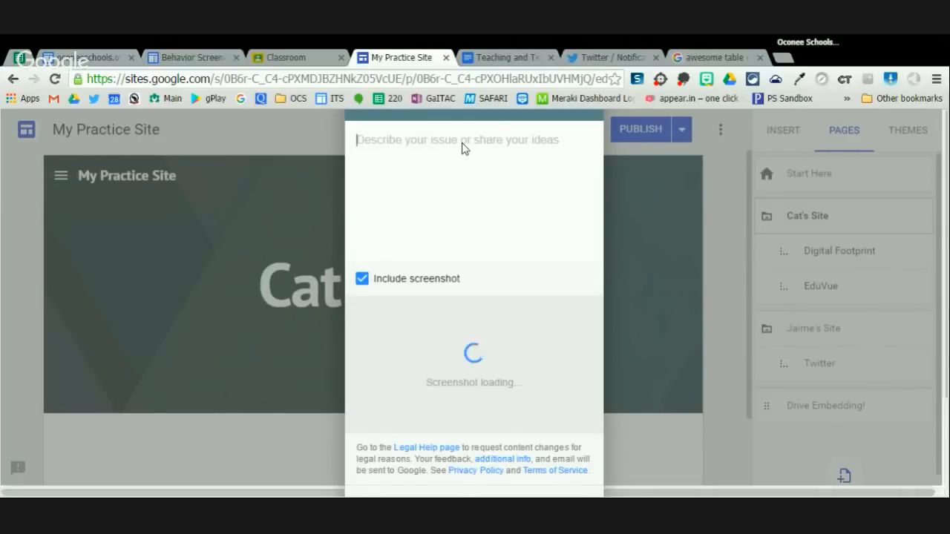
text(lease)
key(BackSpace)
key(BackSpace)
key(BackSpace)
text(Plea)
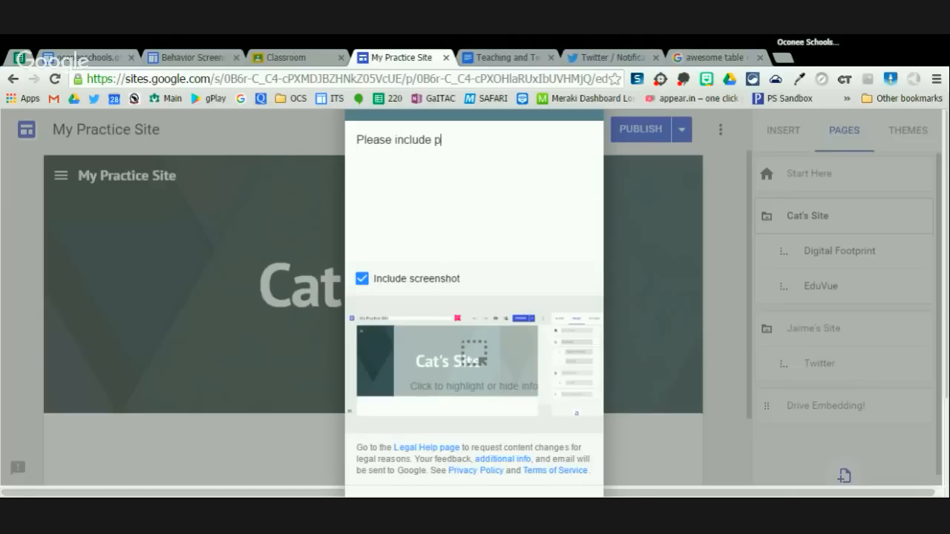
- Highlight the sharing and publishing controls in the feedback screenshot and send the feedback
click(478, 375)
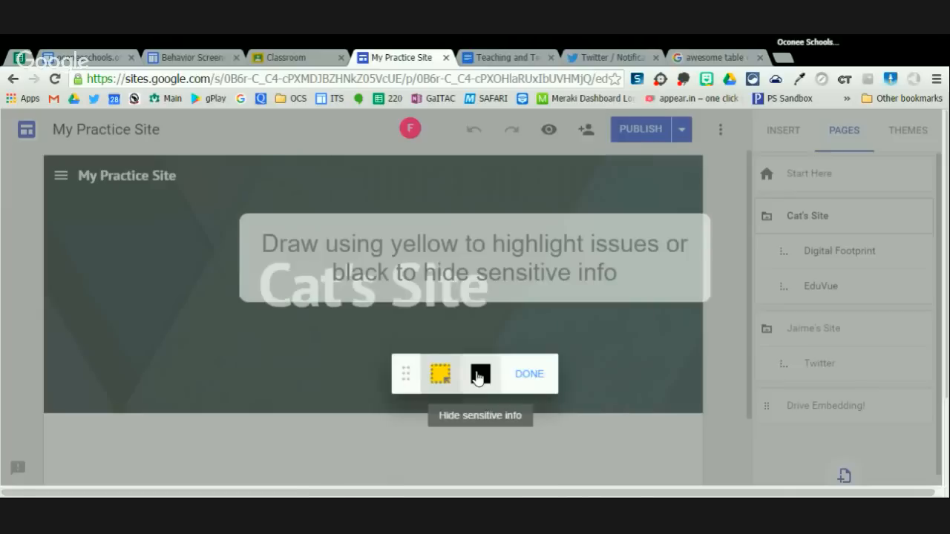
drag(598, 115, 724, 181)
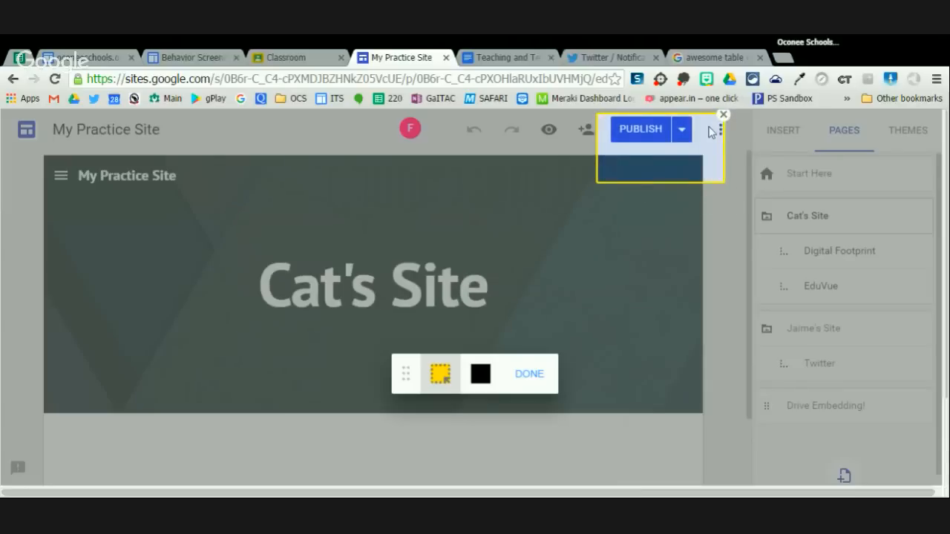
click(724, 116)
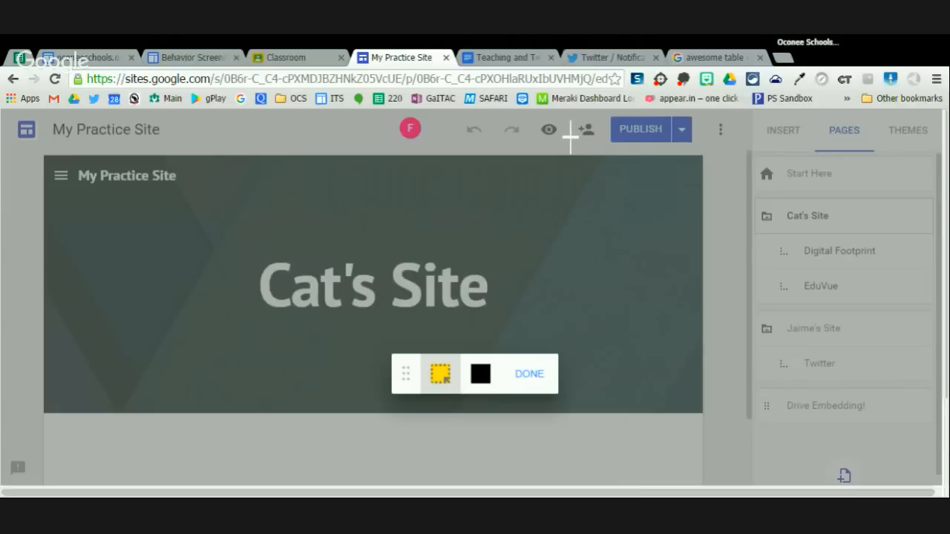
drag(558, 112, 750, 172)
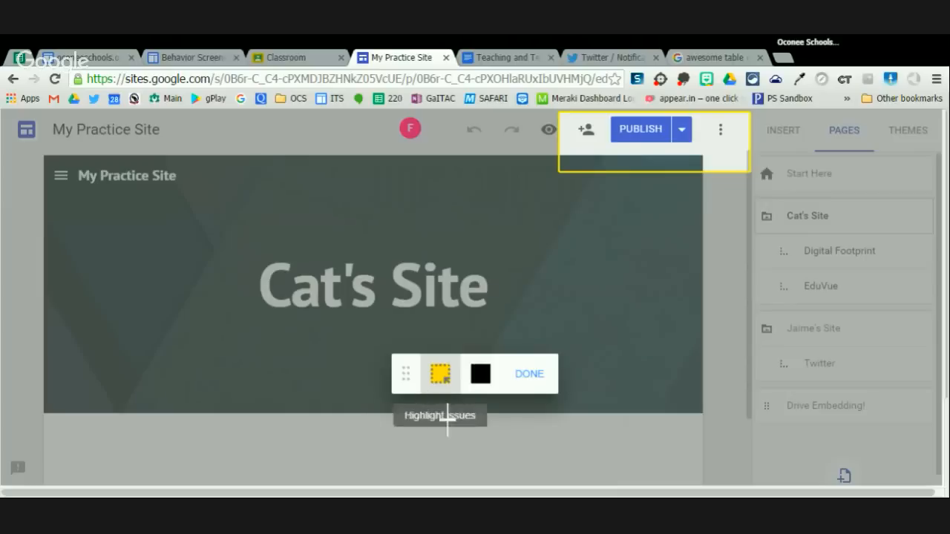
click(539, 375)
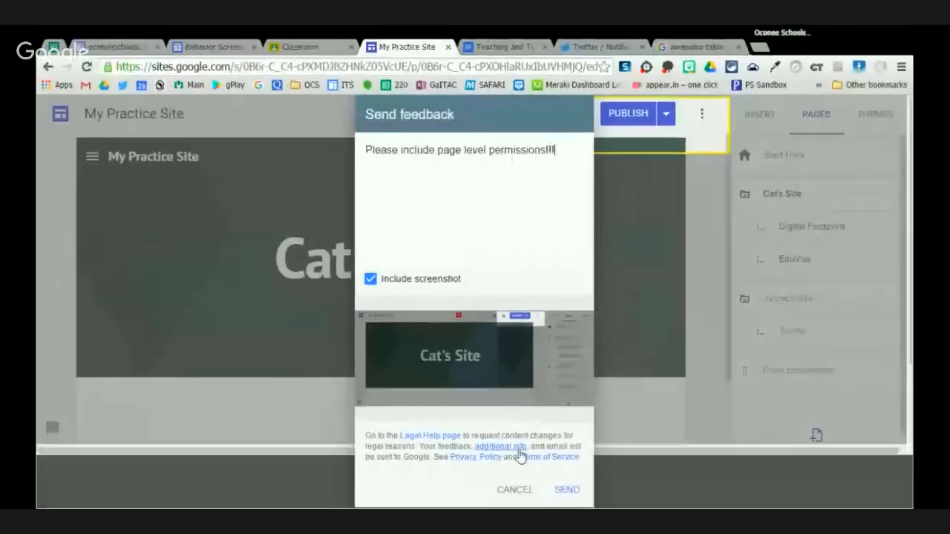
click(566, 489)
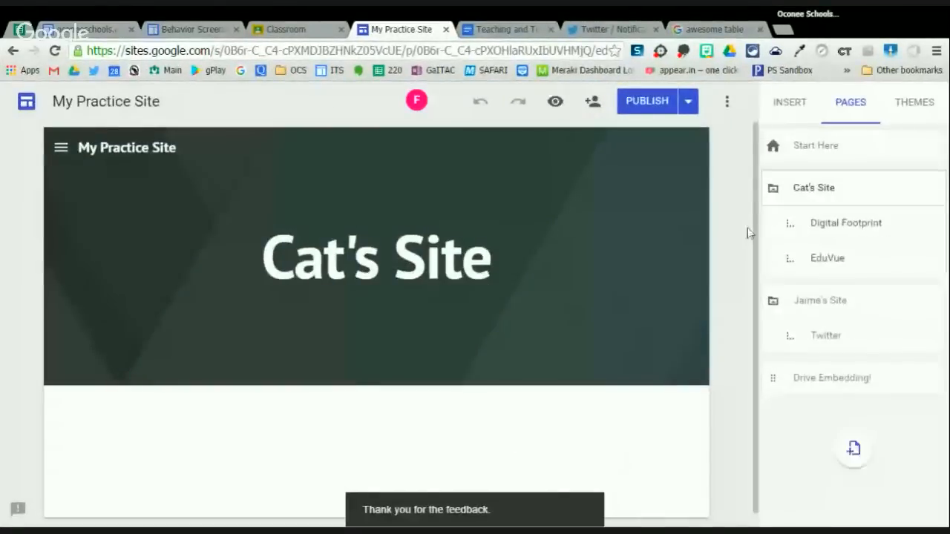
- Open the Google Sites Help Center from My Practice Site, and search the web for "new google sites"
click(710, 114)
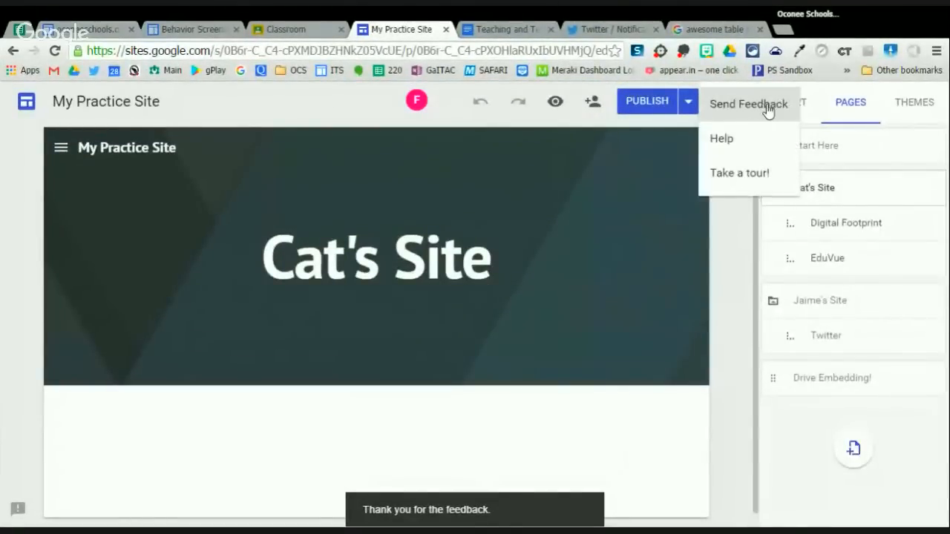
click(727, 139)
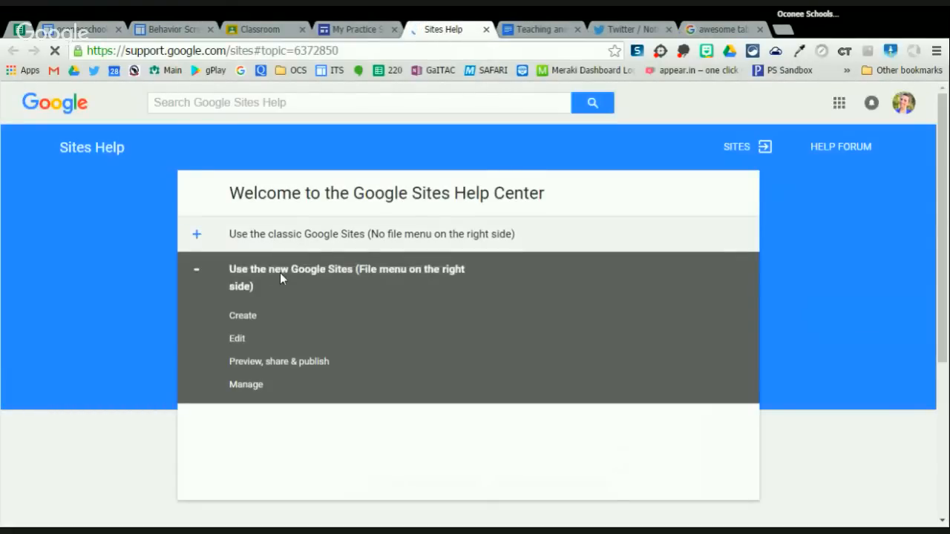
click(212, 51)
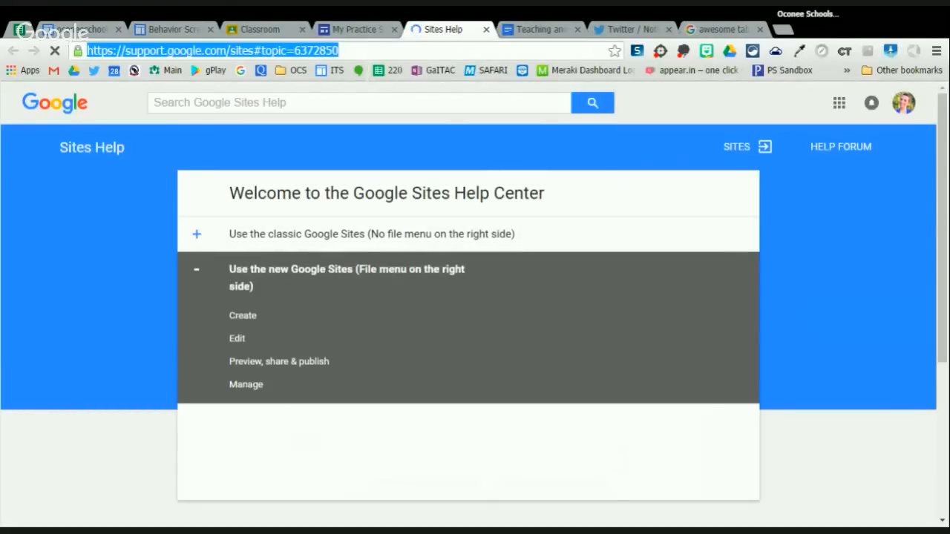
key(End)
text(new)
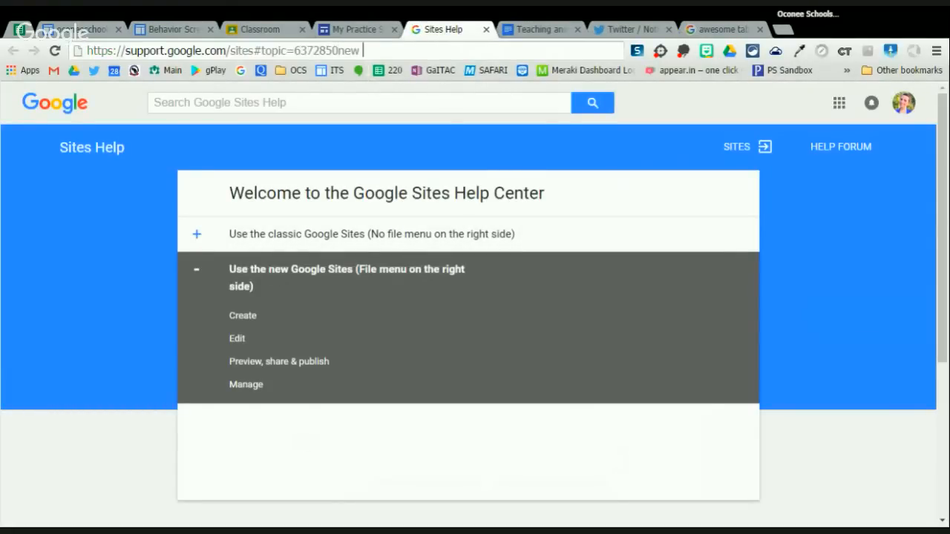
double_click(357, 54)
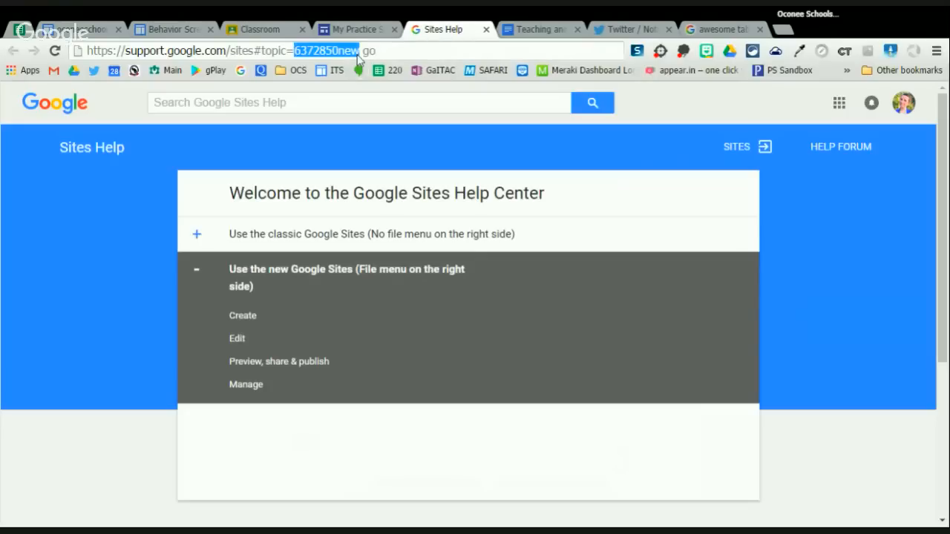
triple_click(416, 57)
text(new google sites)
key(Return)
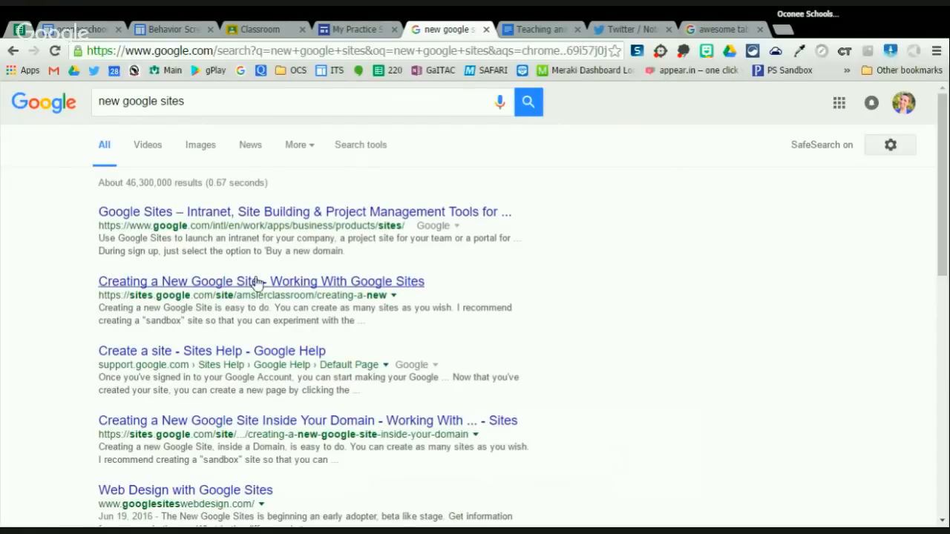
- Open the What's New in Google Apps search result and look through its release calendar and newsletter sections
scroll(301, 401, down, 1)
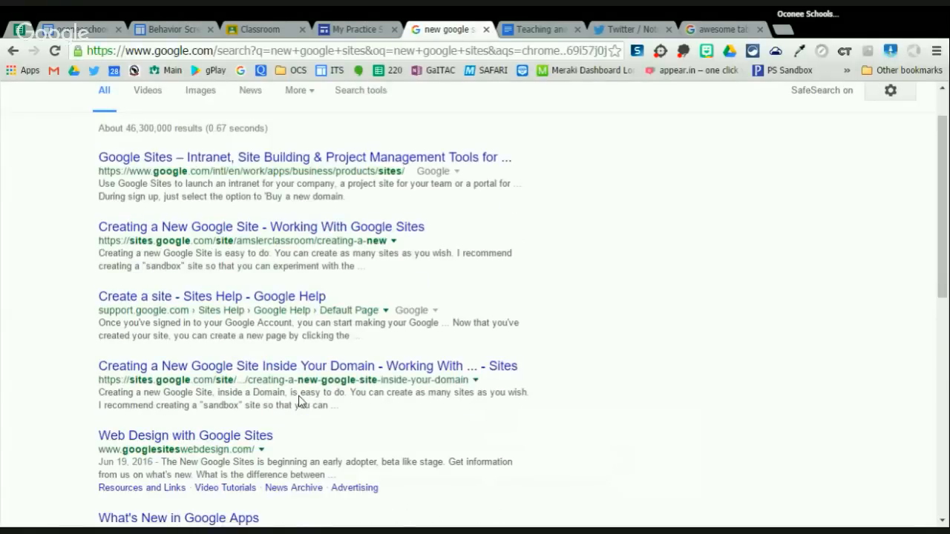
scroll(300, 401, down, 3)
click(237, 362)
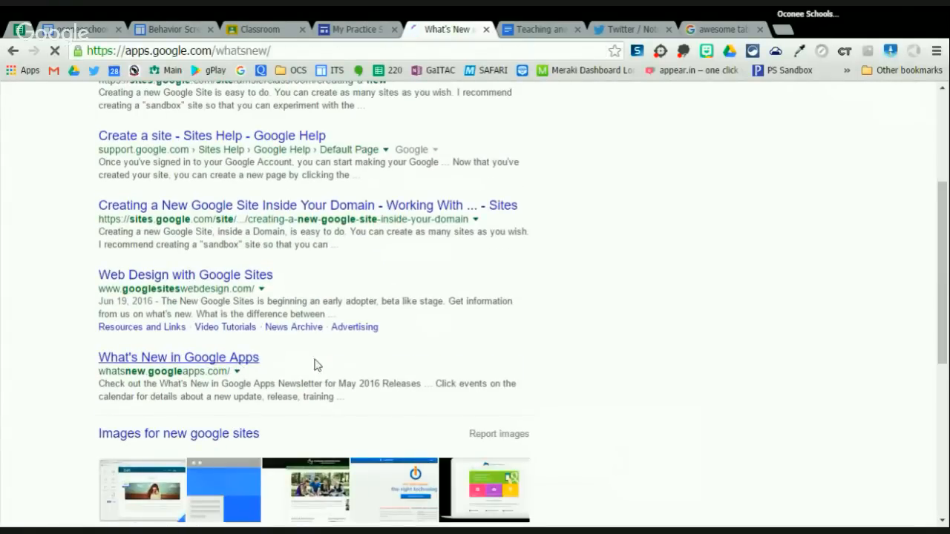
scroll(272, 252, down, 5)
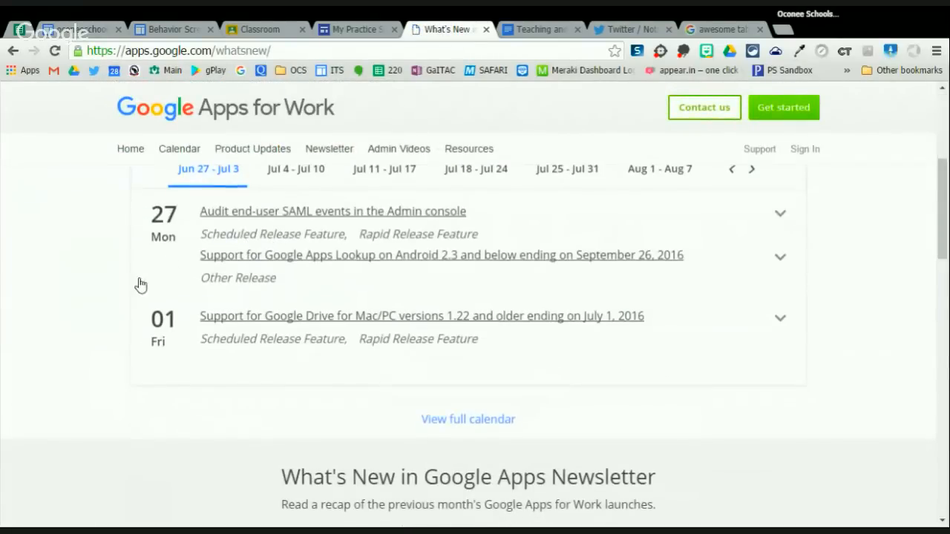
scroll(137, 282, down, 6)
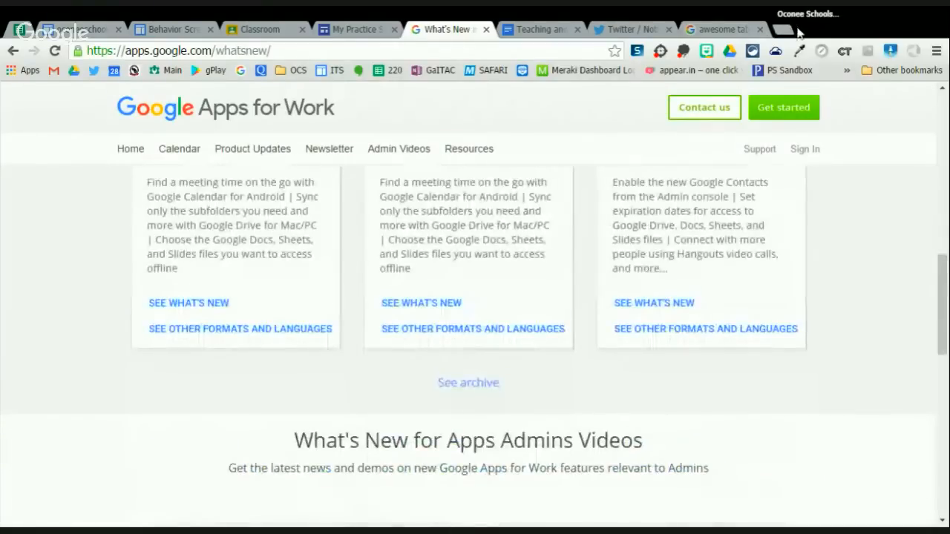
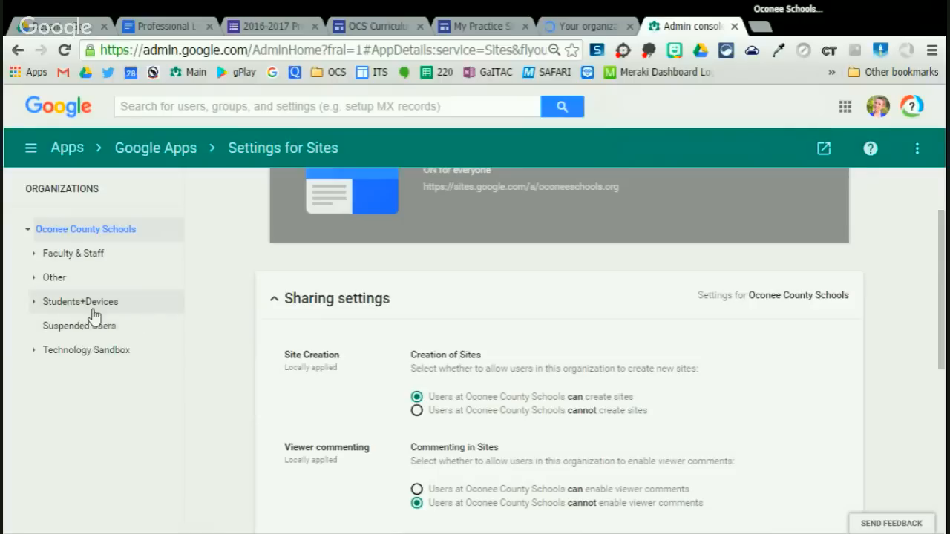
- Review the Sites sharing settings for Students+Devices, and allow Faculty & Staff users to enable viewer comments, saving the change
scroll(399, 368, down, 2)
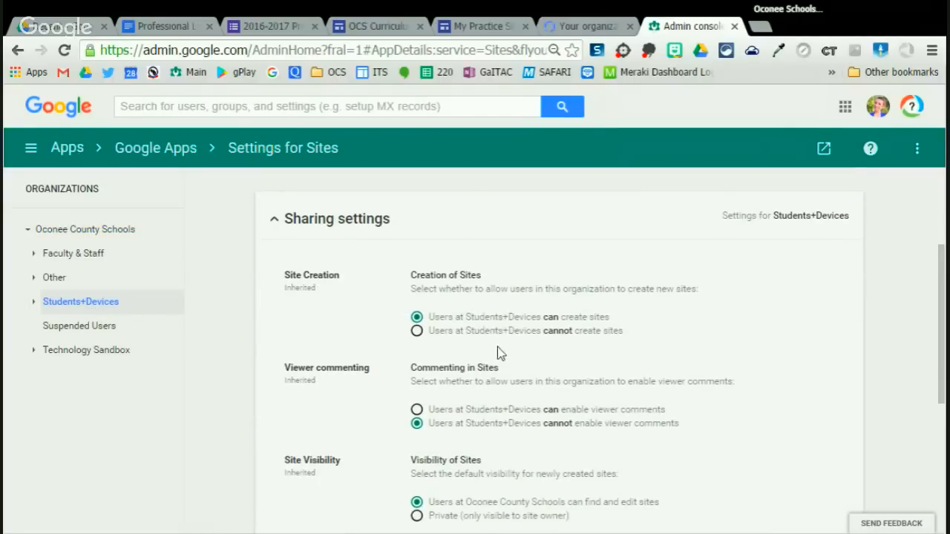
scroll(563, 356, down, 2)
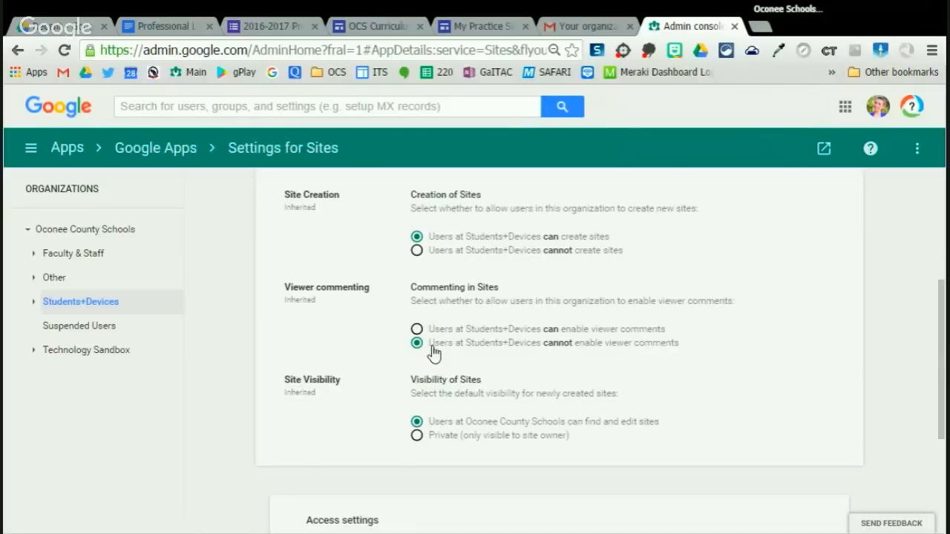
click(104, 259)
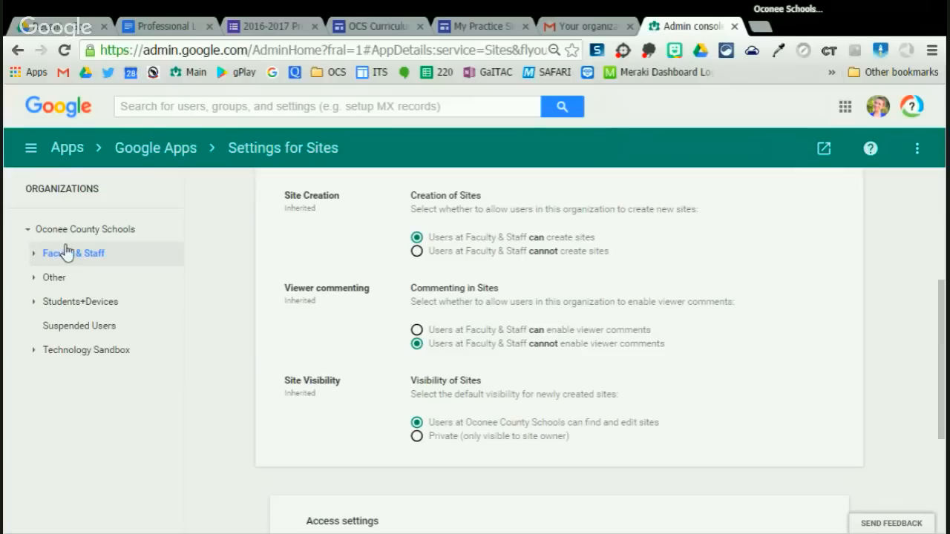
click(418, 330)
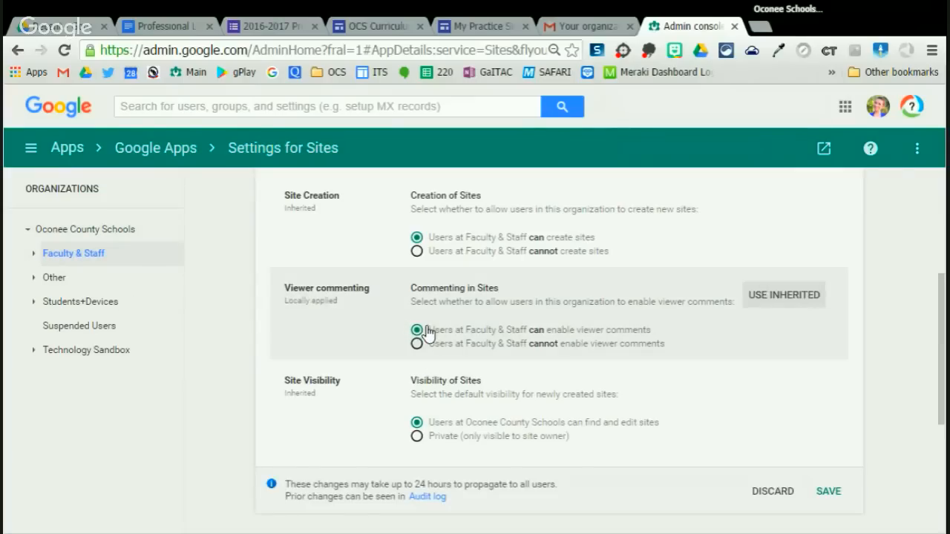
click(829, 492)
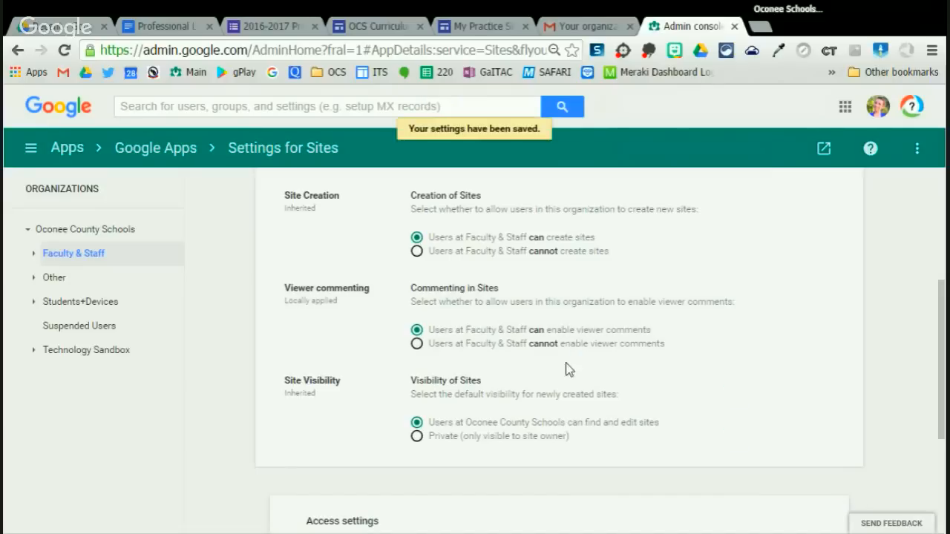
- Examine the Access settings for Sites, including the web address and the options for sharing outside Oconee County Schools
scroll(409, 388, down, 3)
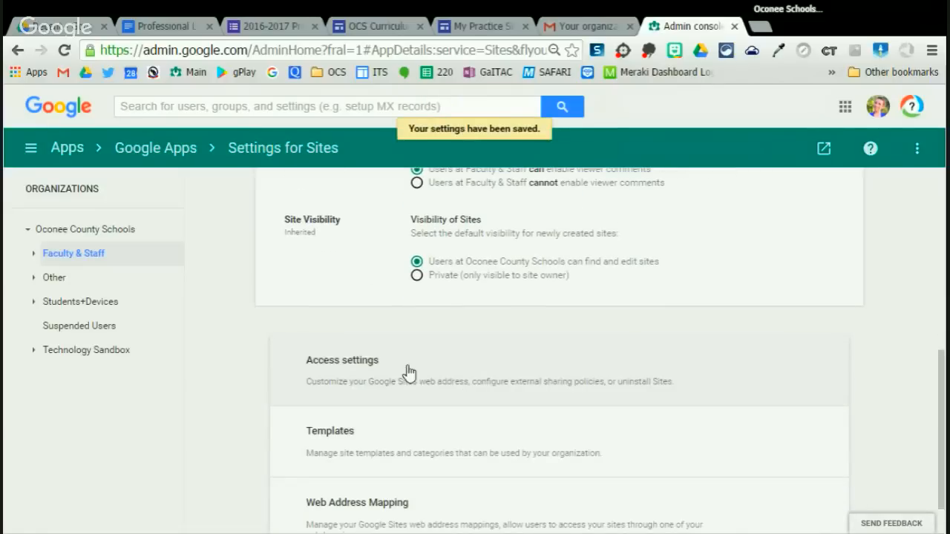
click(418, 369)
scroll(396, 369, down, 2)
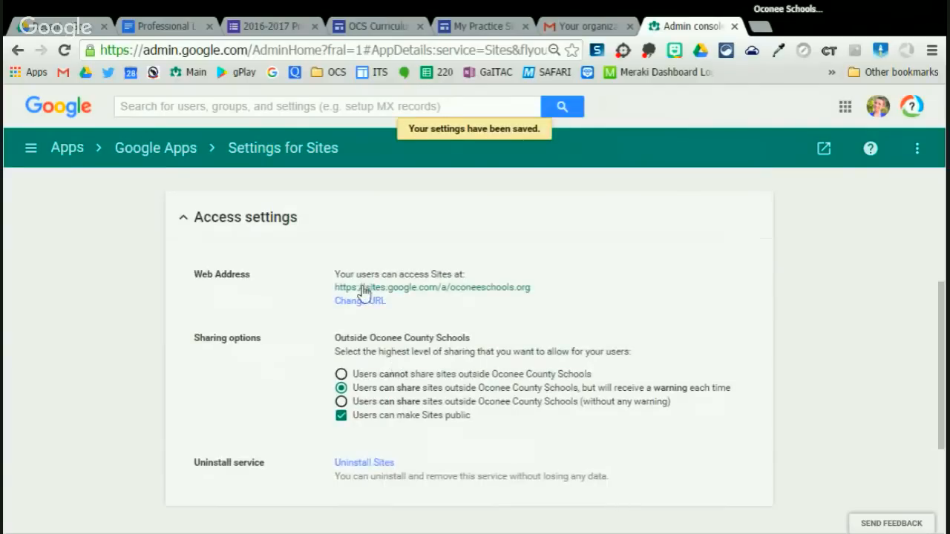
scroll(444, 345, down, 1)
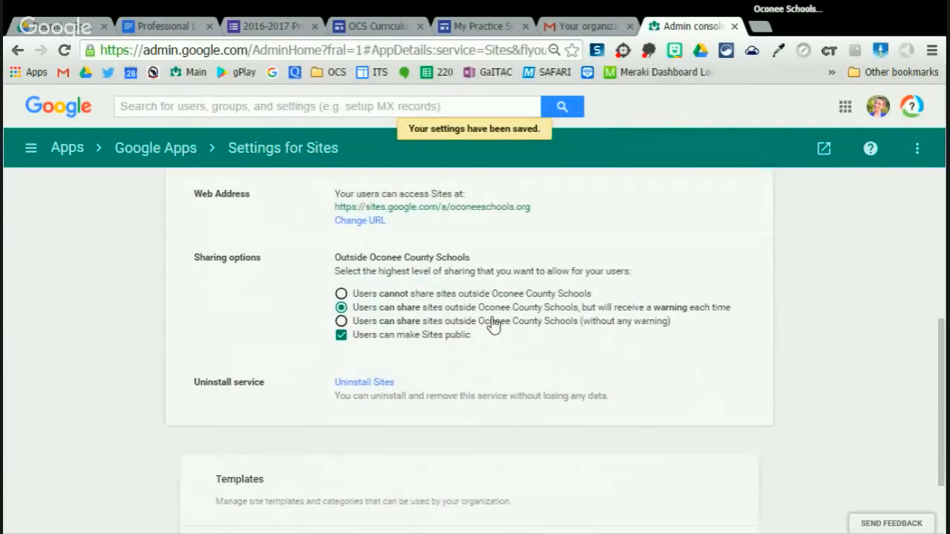
scroll(535, 334, down, 1)
scroll(533, 334, up, 1)
scroll(534, 334, down, 1)
- View the Templates options and the Web Address Mapping section of the Sites settings
click(439, 412)
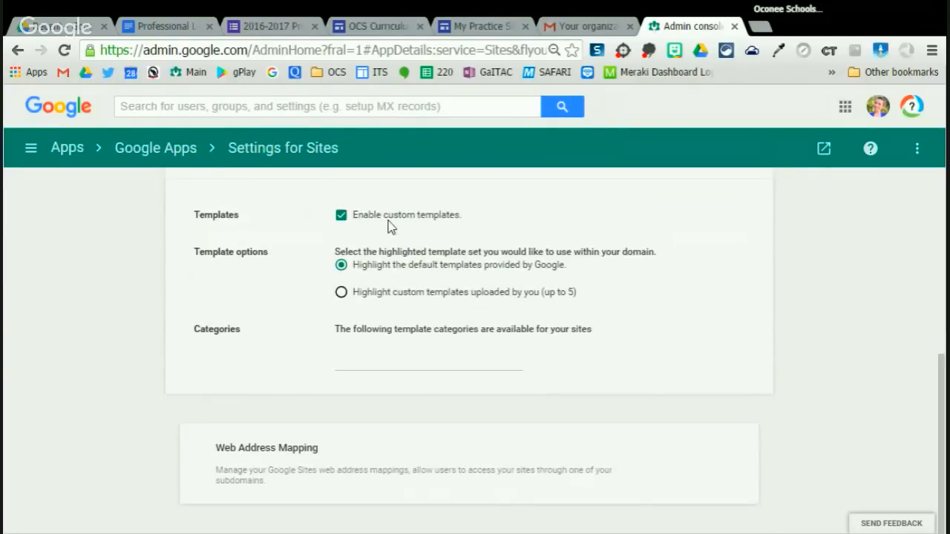
click(347, 473)
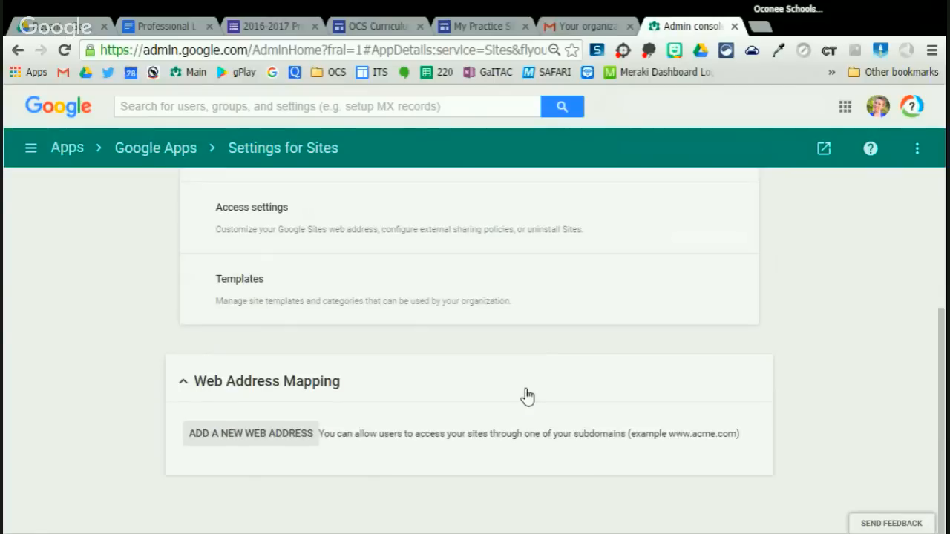
- Review the Sites sharing settings for Faculty & Staff, covering site creation, viewer commenting and site visibility
click(195, 397)
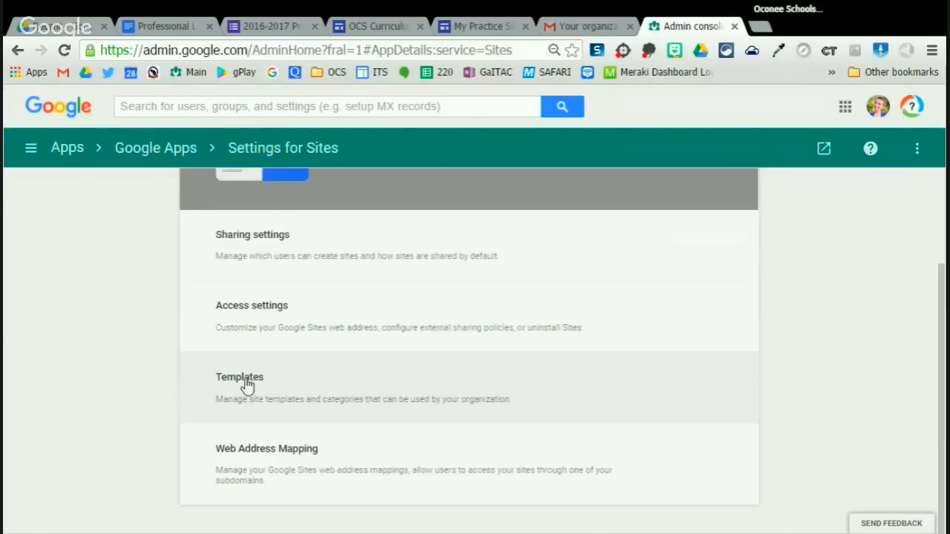
click(319, 282)
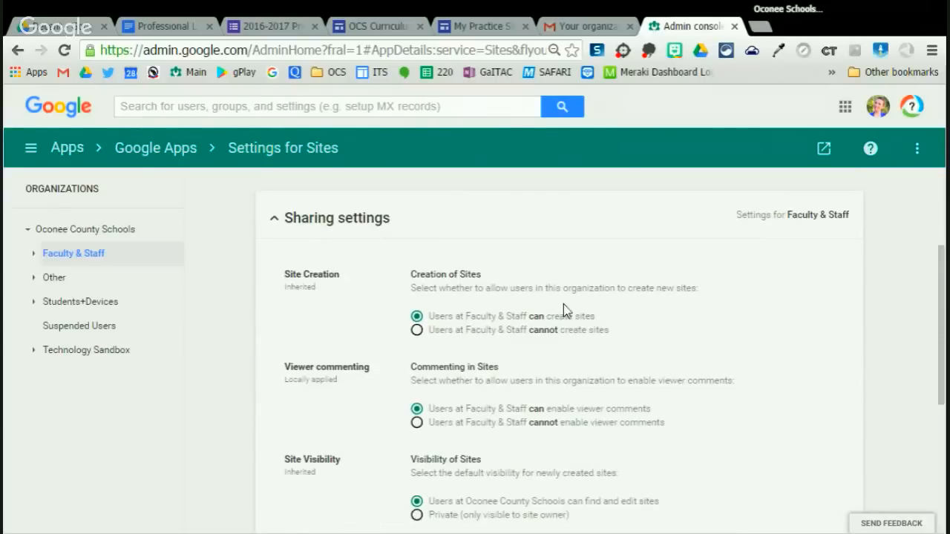
scroll(574, 290, down, 4)
scroll(574, 290, up, 2)
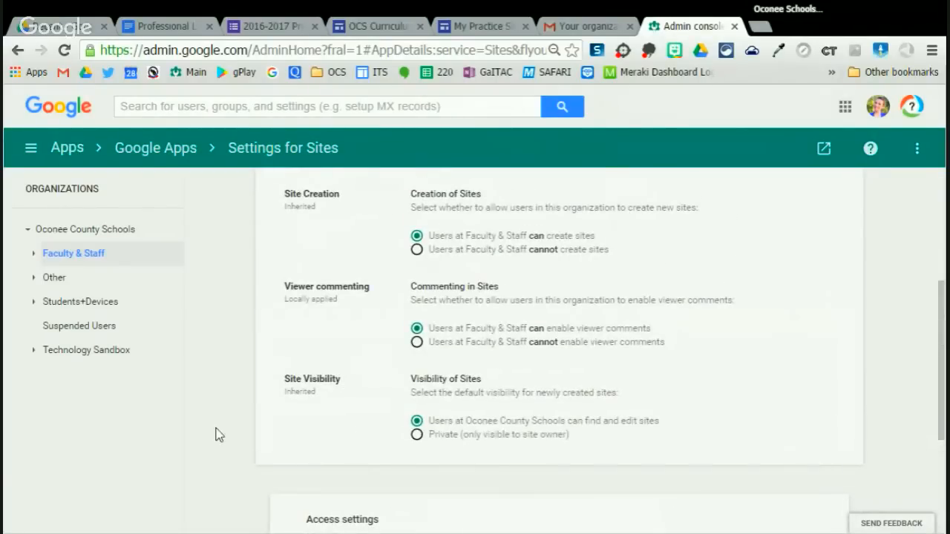
scroll(250, 357, up, 1)
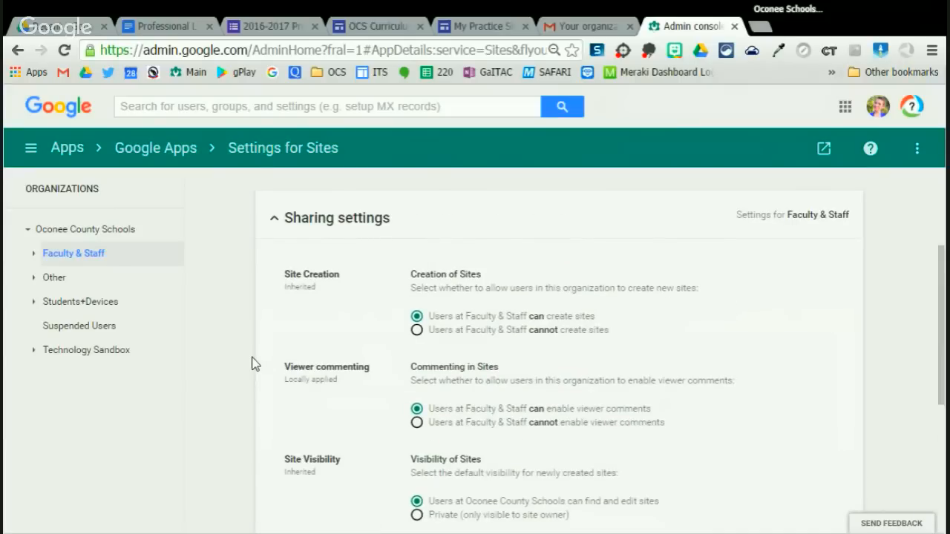
scroll(274, 423, down, 1)
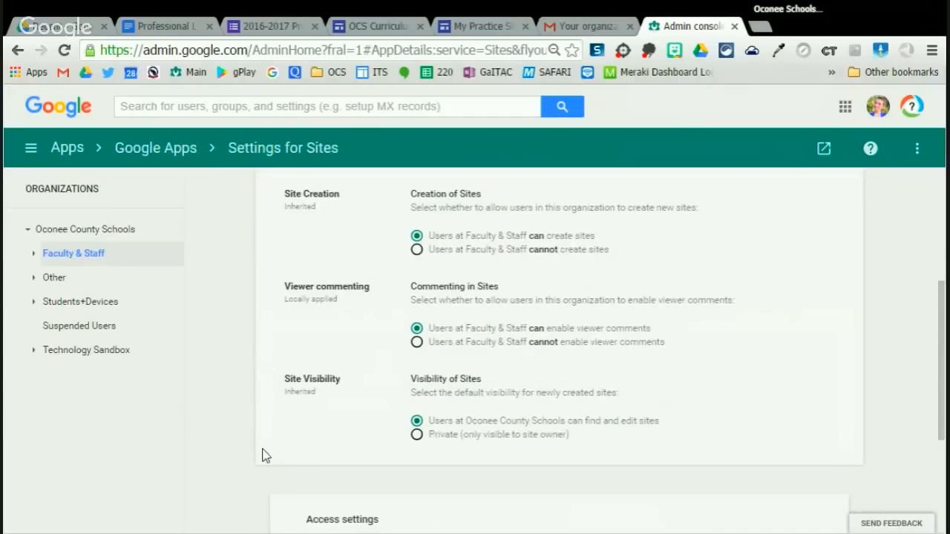
- Switch to My Practice Site in the new Sites editor and look through the page to its end
click(488, 27)
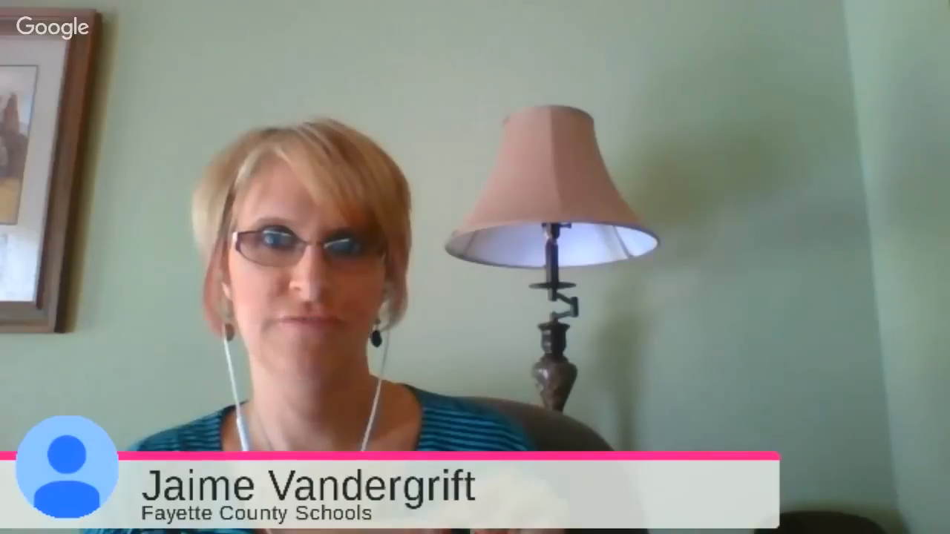
click(75, 52)
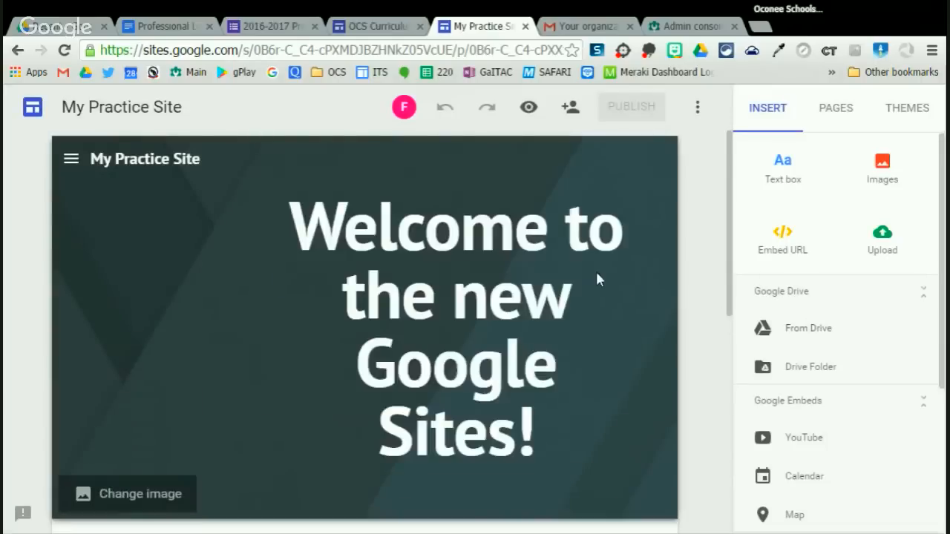
scroll(608, 274, down, 10)
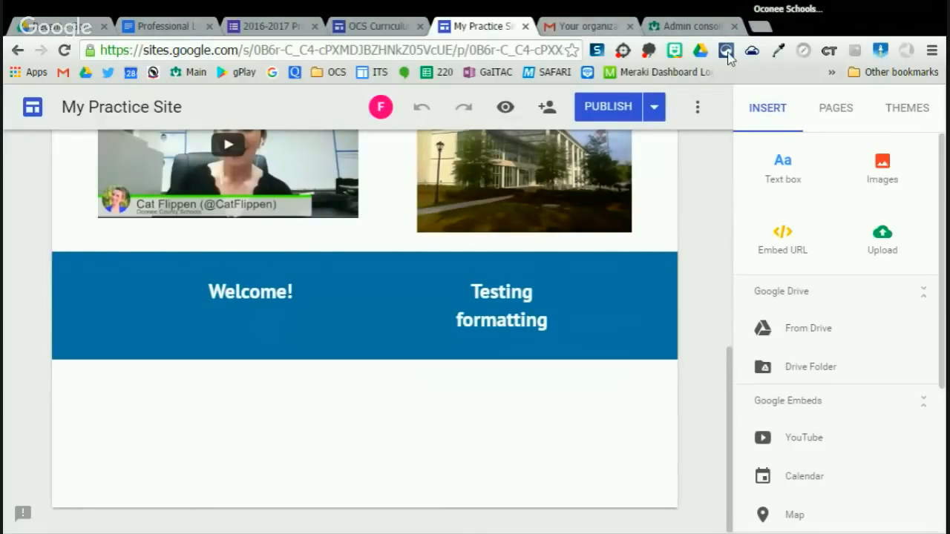
- Load sites.google.com in a new tab and open the classic Instructional Technology at Oconee County Schools site
click(761, 29)
text(sites.google.com)
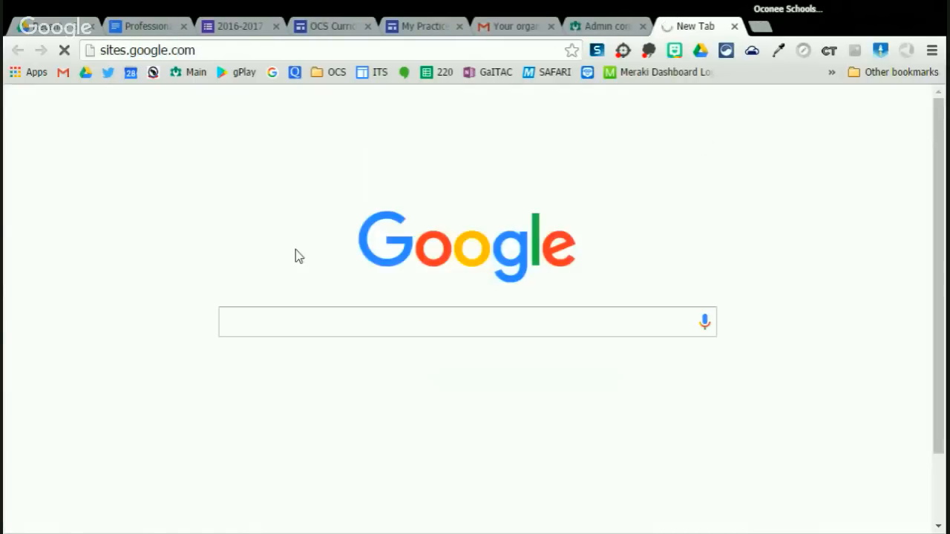
click(401, 28)
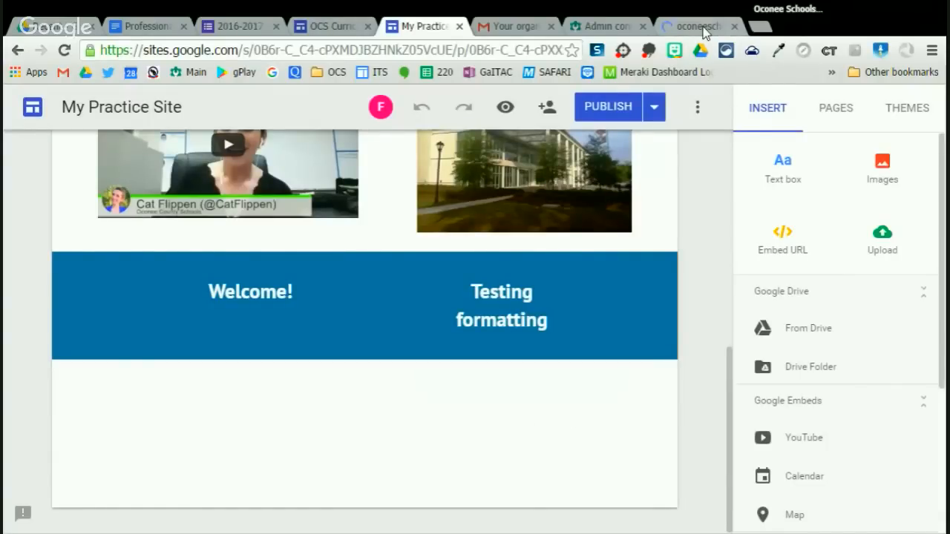
click(701, 26)
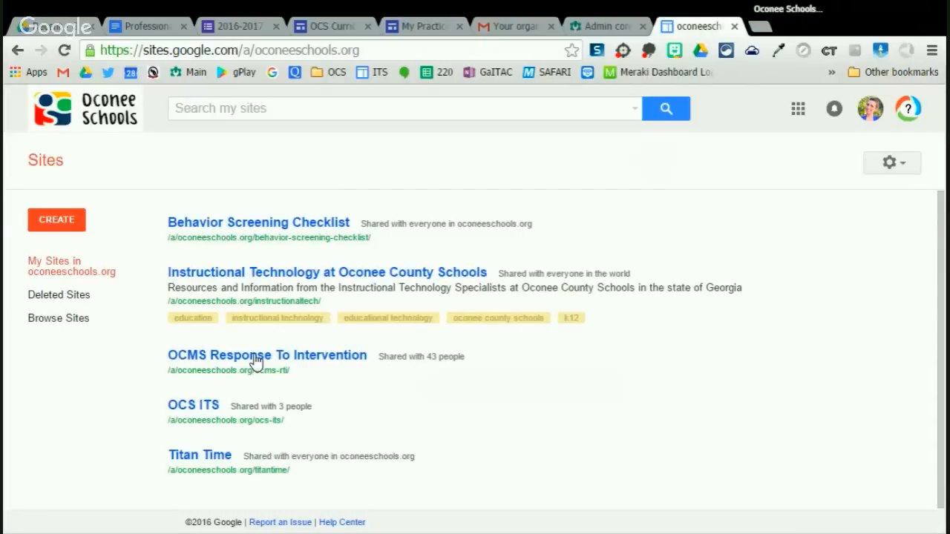
click(245, 274)
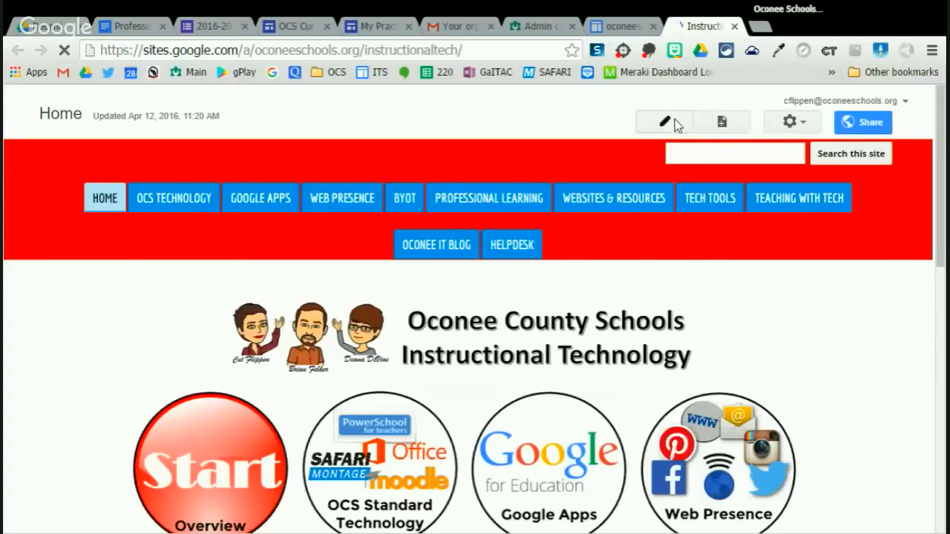
- Open the classic site's Home page in edit mode and look over its editing options, saving it once
click(674, 120)
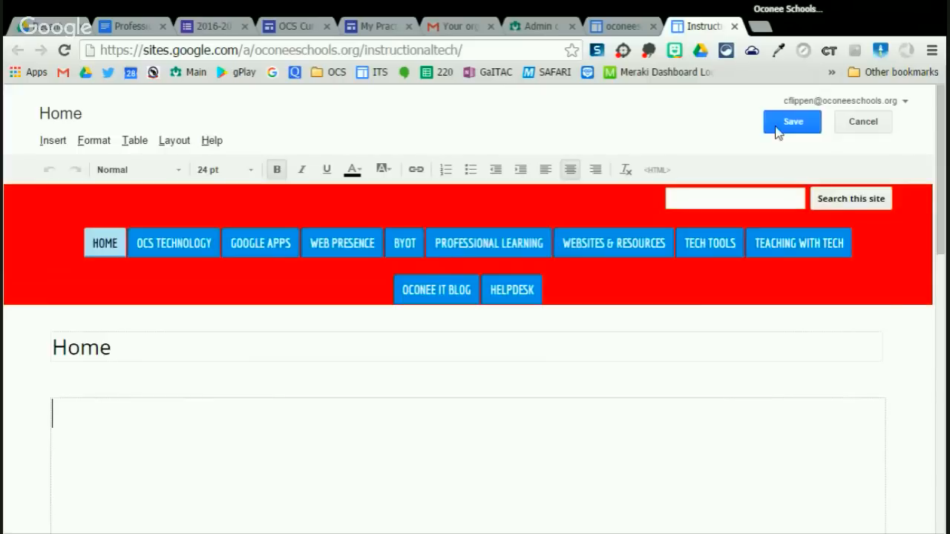
click(773, 125)
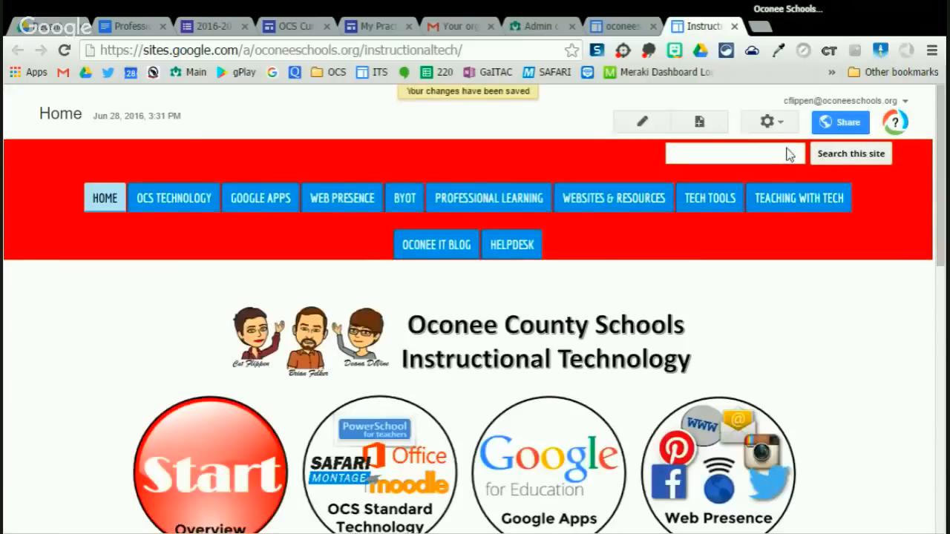
click(641, 121)
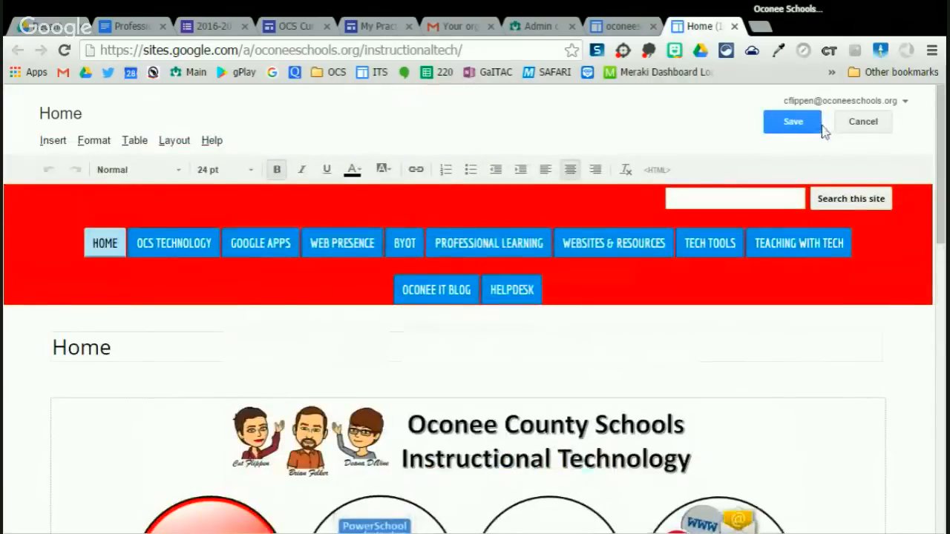
scroll(727, 228, down, 1)
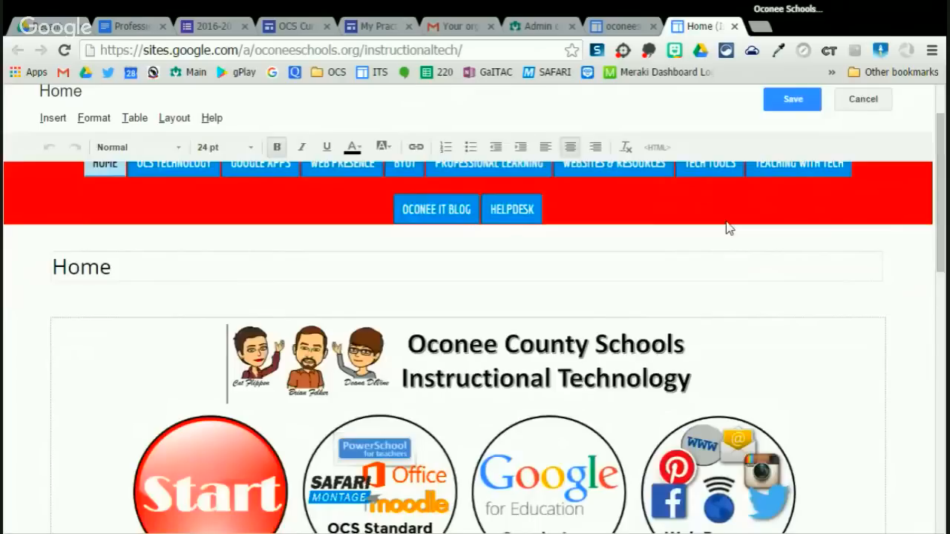
scroll(727, 229, up, 1)
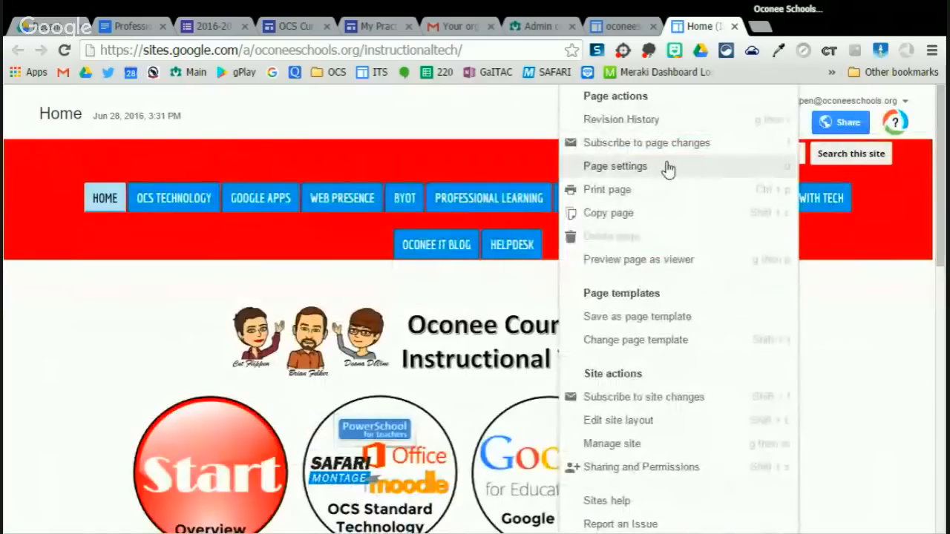
- Allow comments on the Home page through its page settings, save, and view the Comments section at the page's end
click(660, 165)
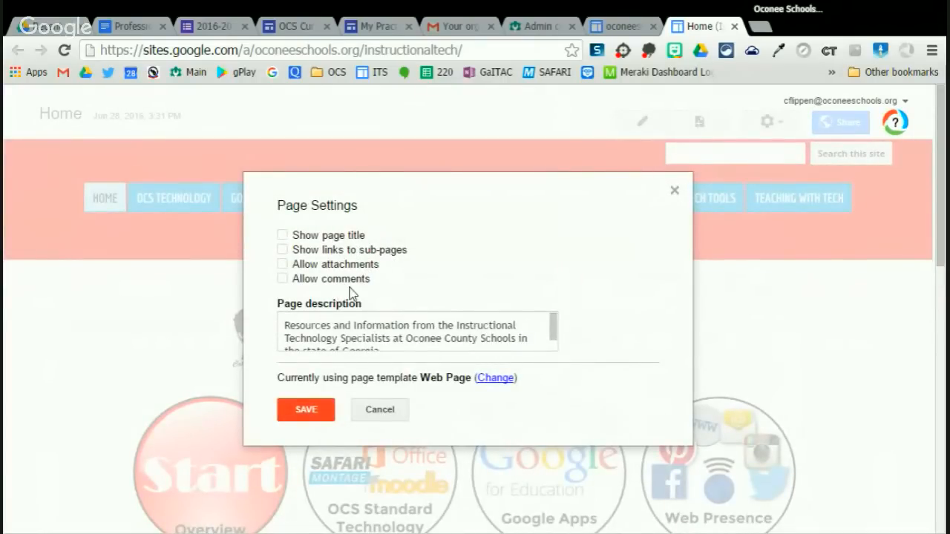
click(283, 278)
click(296, 417)
scroll(589, 319, down, 10)
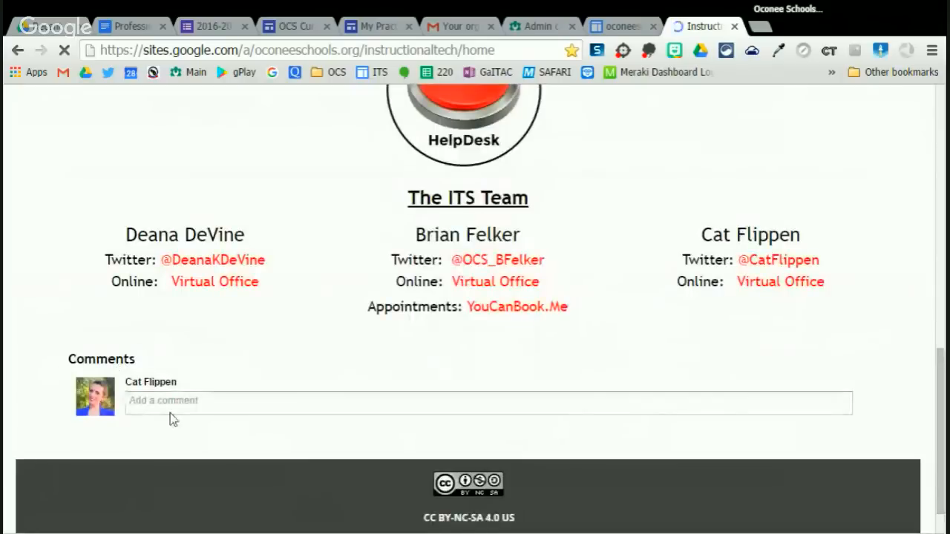
scroll(223, 404, down, 1)
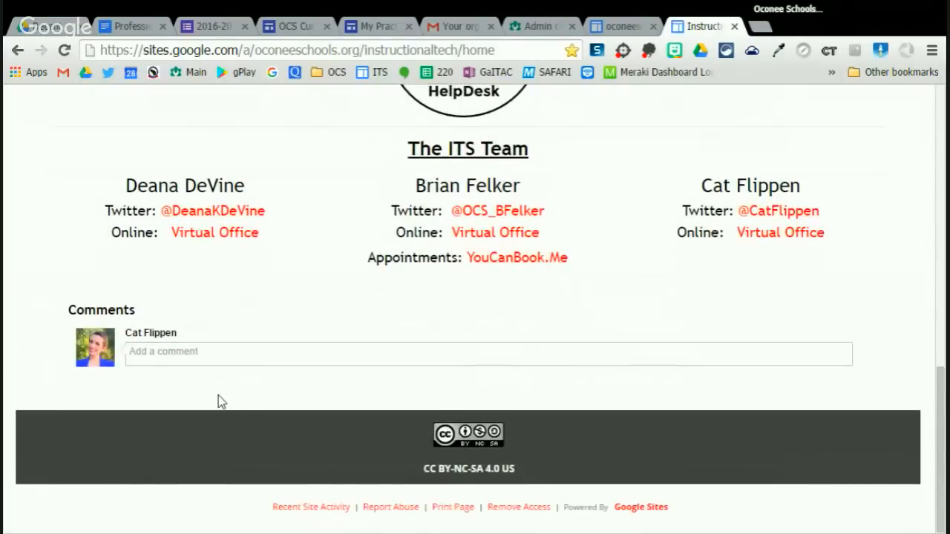
- Return to My Practice Site and check its additional options, insert choices and page content for a commenting feature
click(364, 27)
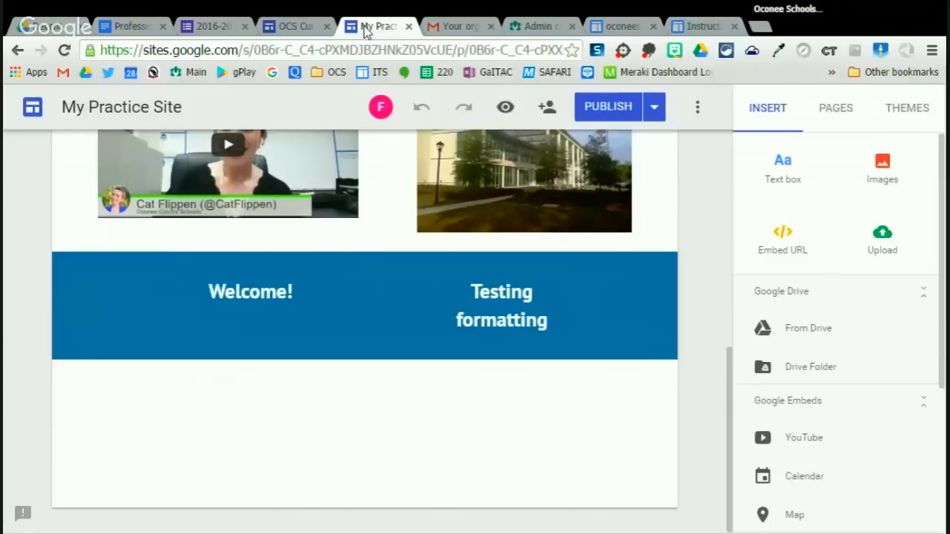
scroll(475, 442, up, 10)
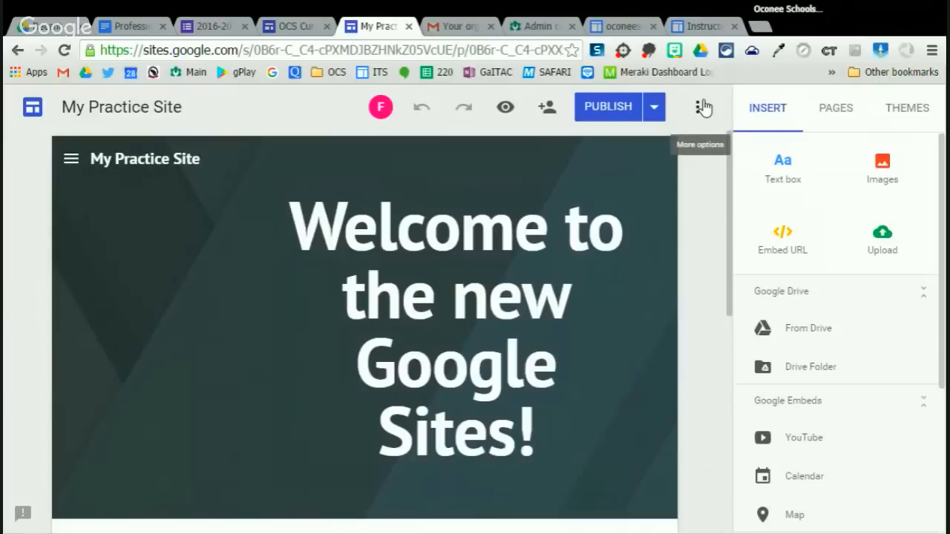
click(705, 106)
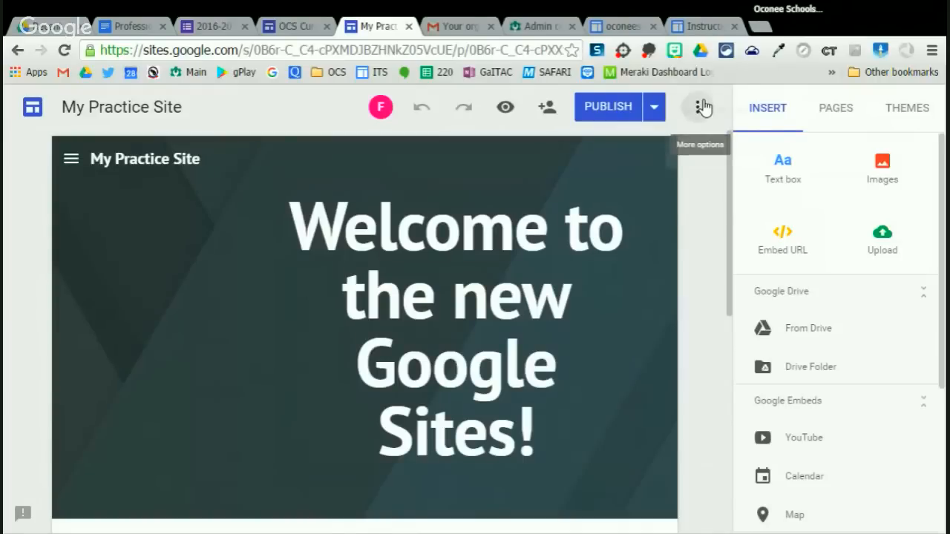
click(704, 280)
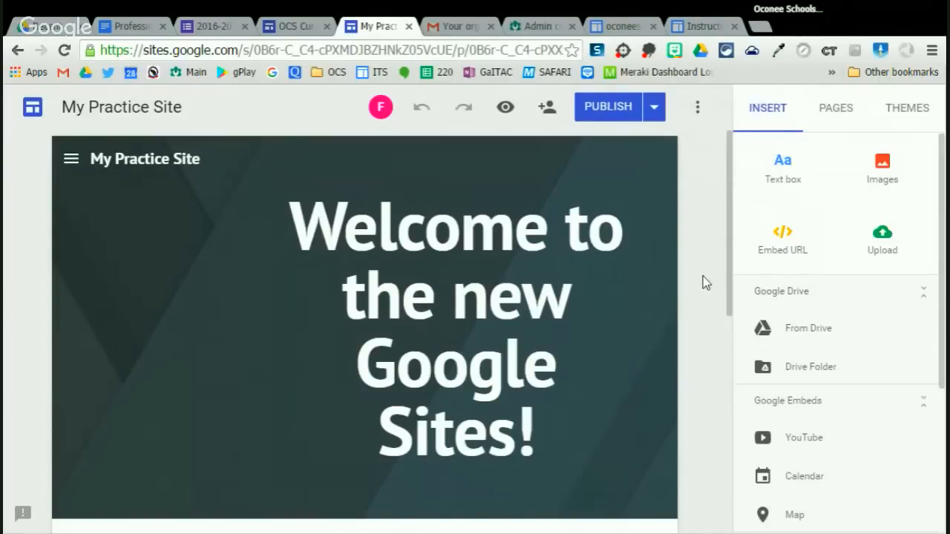
click(923, 292)
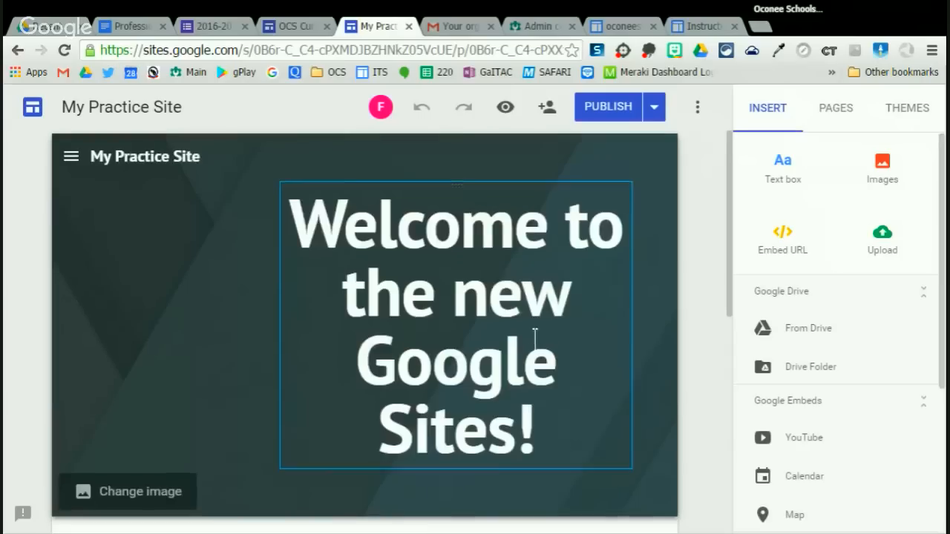
scroll(534, 338, down, 7)
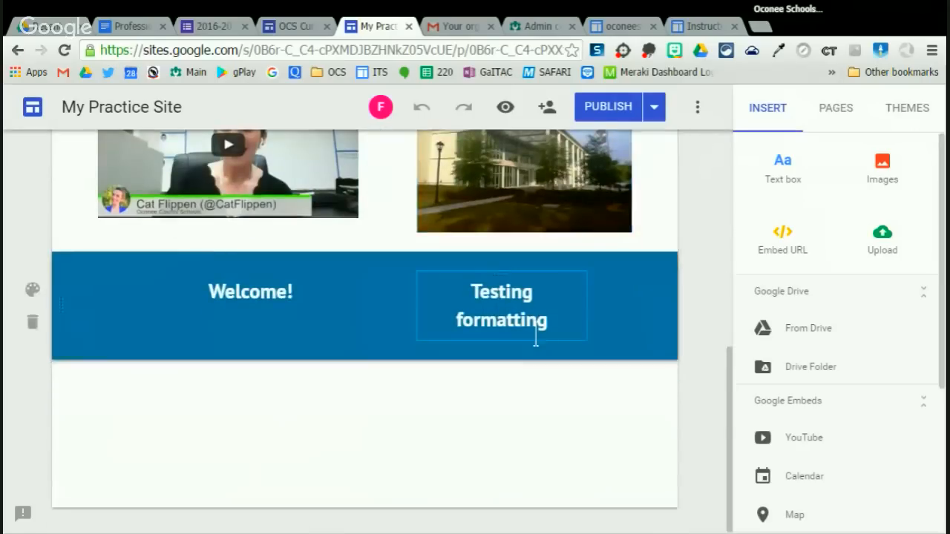
- Insert the Bitmoji Drive folder below the Welcome! section and set its view type to Grid View
click(815, 366)
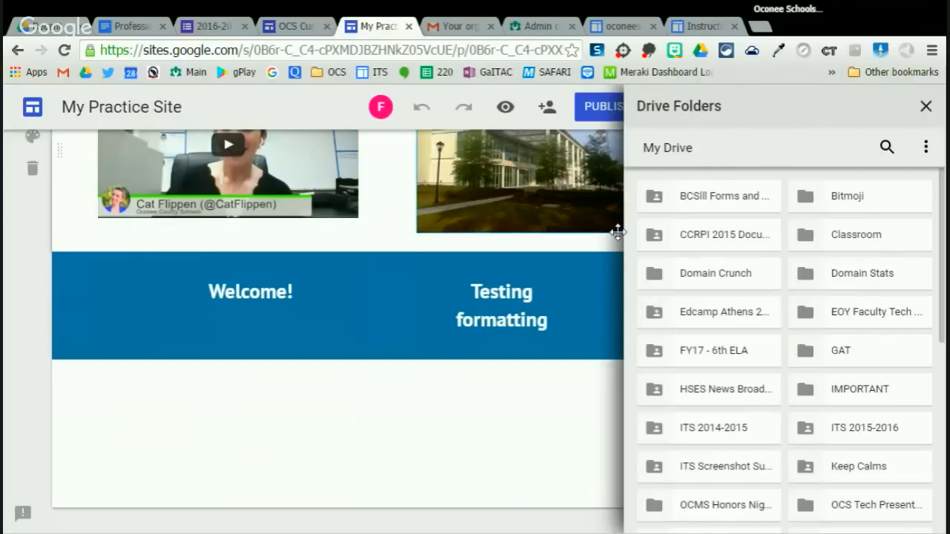
click(846, 204)
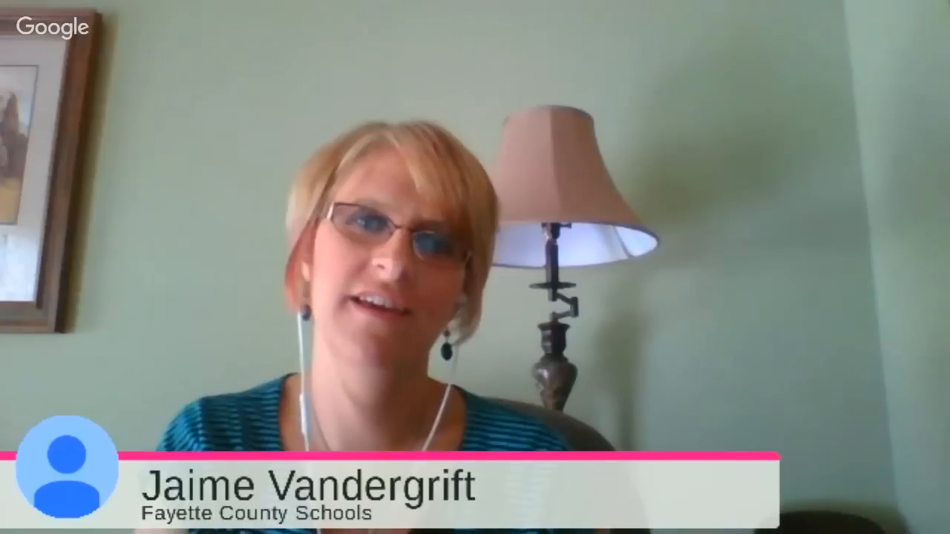
click(579, 343)
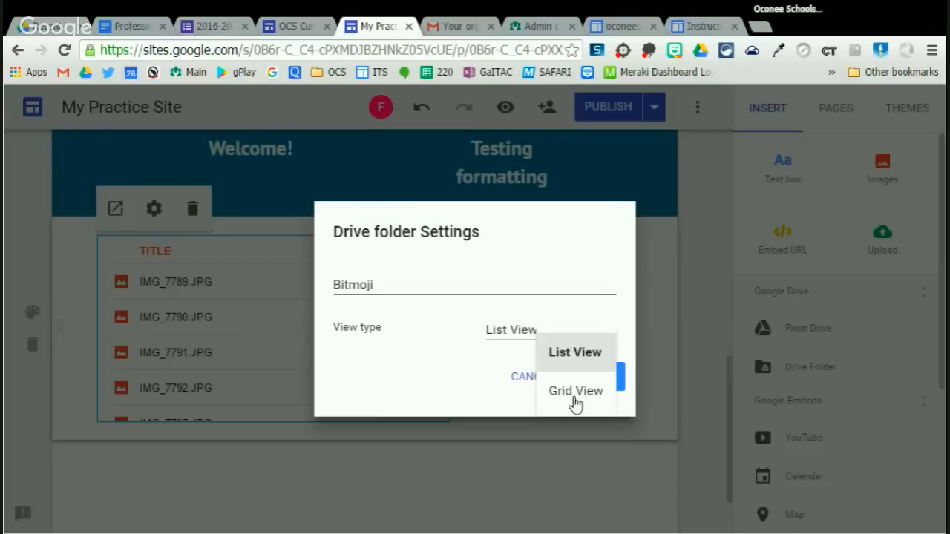
click(575, 399)
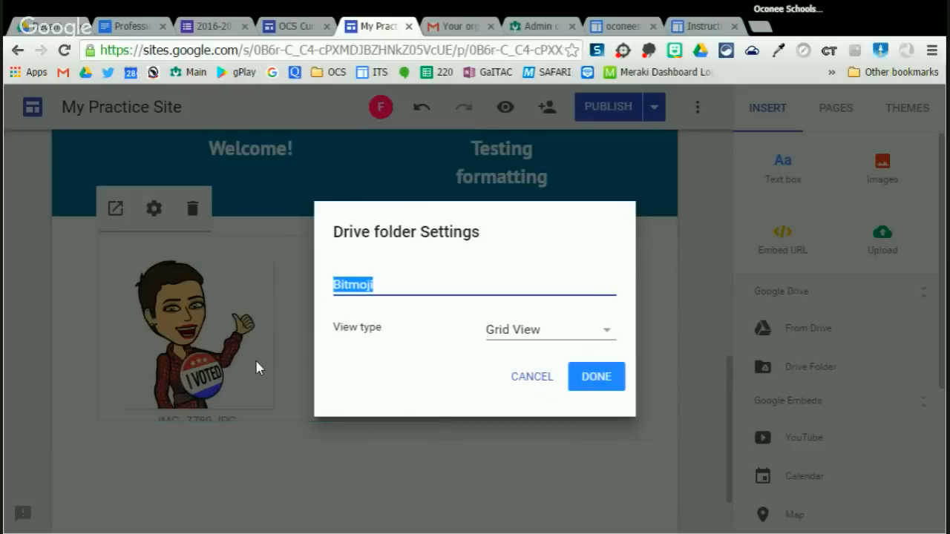
click(598, 377)
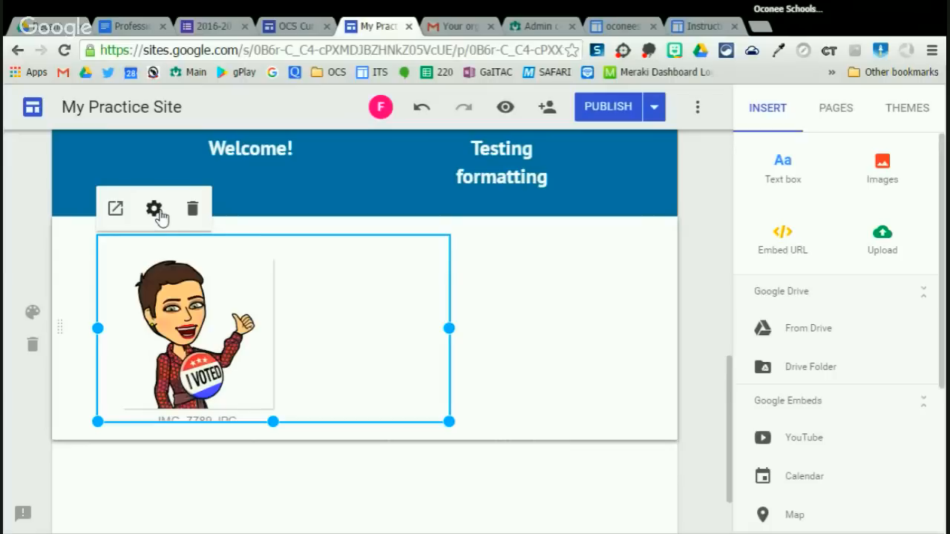
- Set the embedded Bitmoji folder's view type to List View
click(155, 211)
click(551, 334)
click(582, 353)
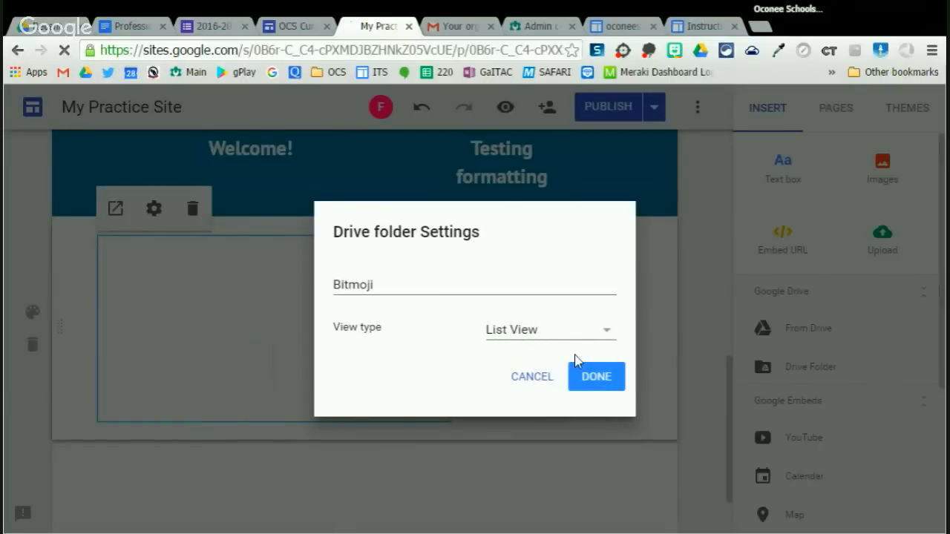
click(595, 377)
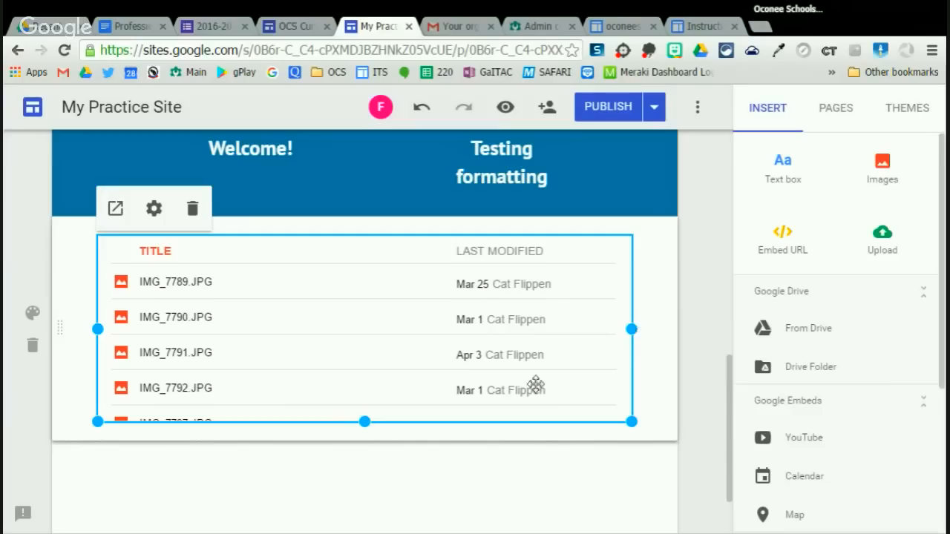
- Preview the practice site at phone size and examine the embedded Bitmoji folder at the end of the page
click(506, 109)
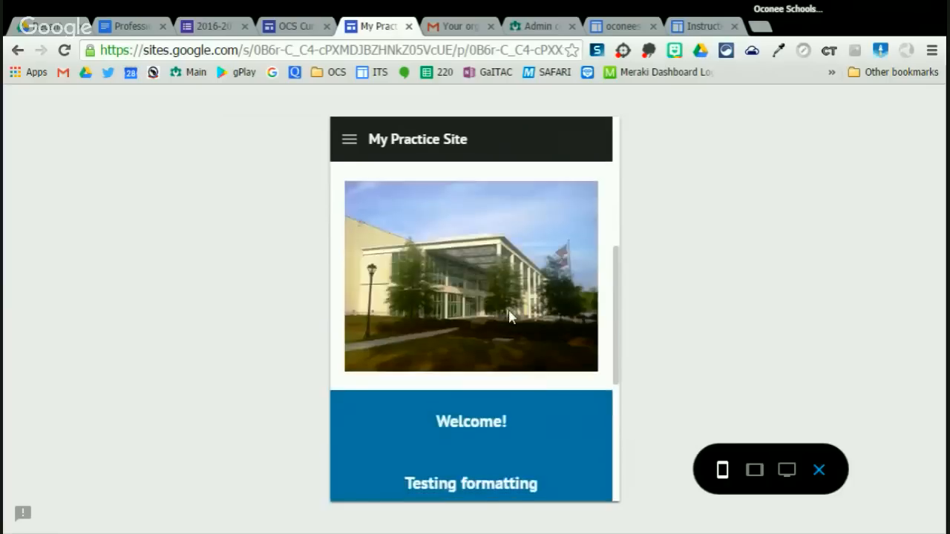
scroll(509, 314, down, 6)
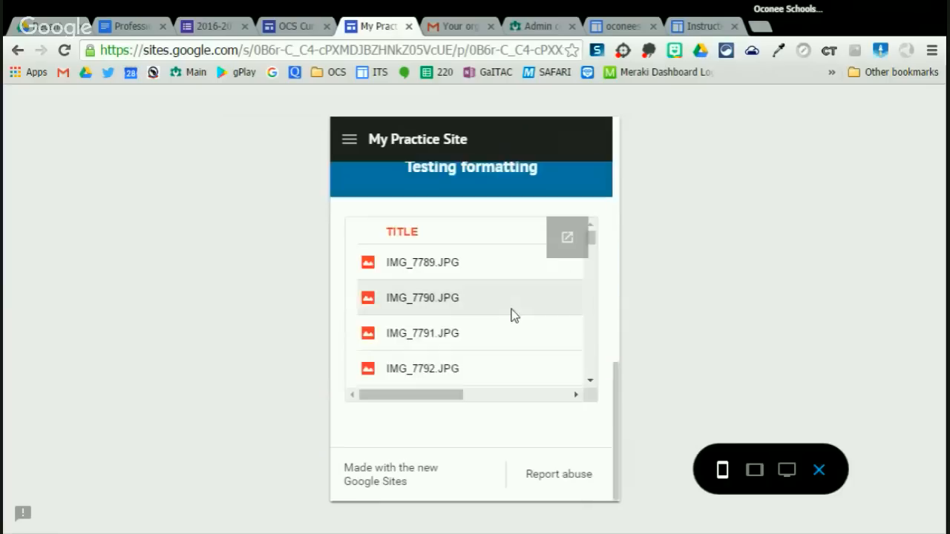
- Close the phone preview and set the embedded Bitmoji folder's view type to Grid View
click(819, 470)
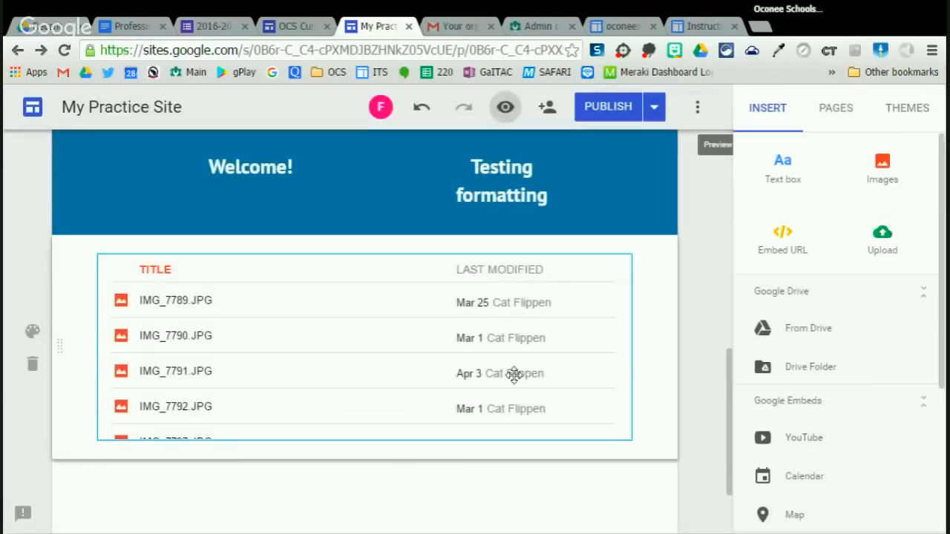
click(338, 346)
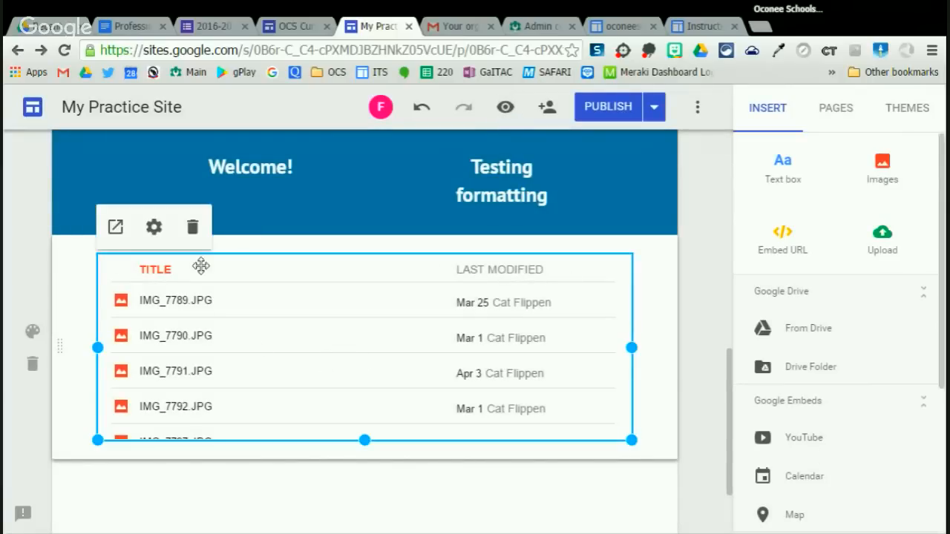
click(153, 226)
click(528, 333)
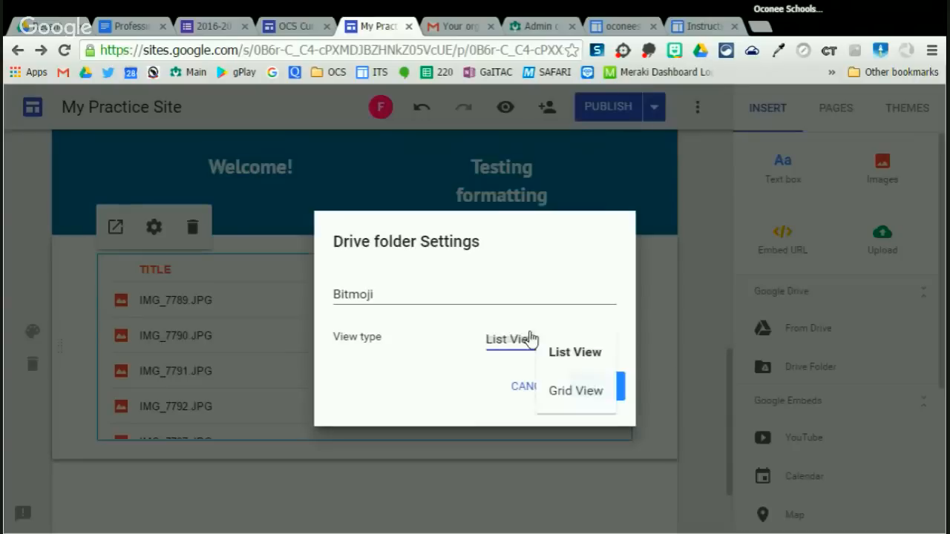
click(583, 389)
click(588, 382)
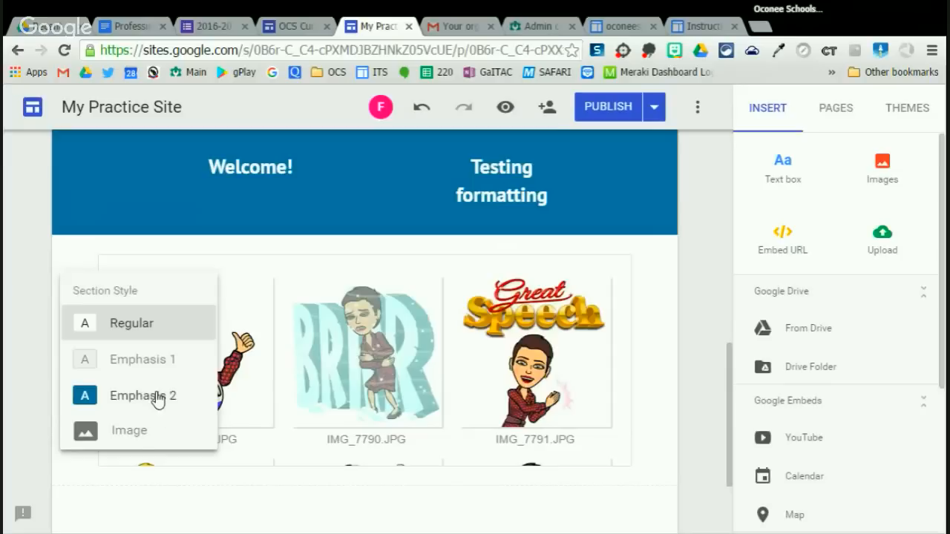
- Try the Emphasis 2 and Emphasis 1 section styles on the Bitmoji folder section, restoring the Regular style
click(152, 396)
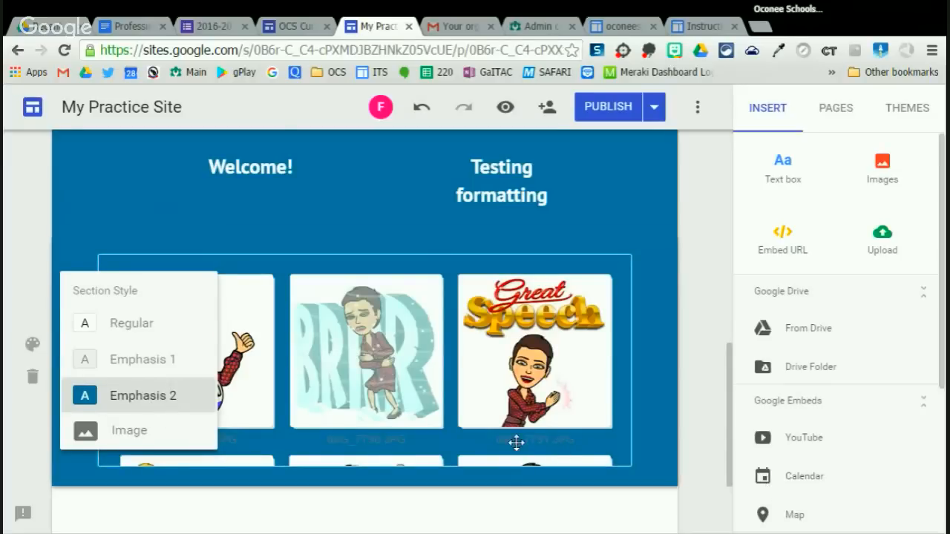
click(154, 362)
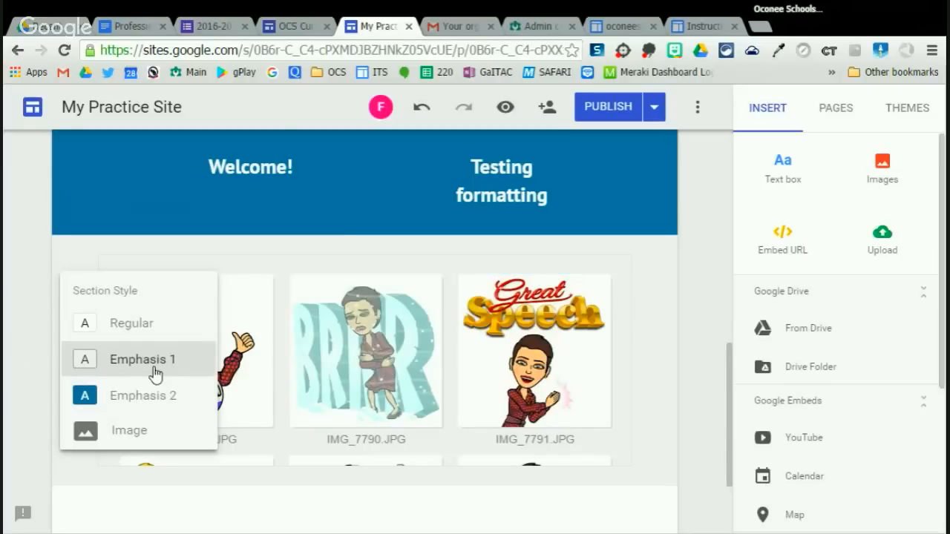
click(152, 329)
- Try the pink and green colour variants of the Simple theme on the practice site
click(907, 118)
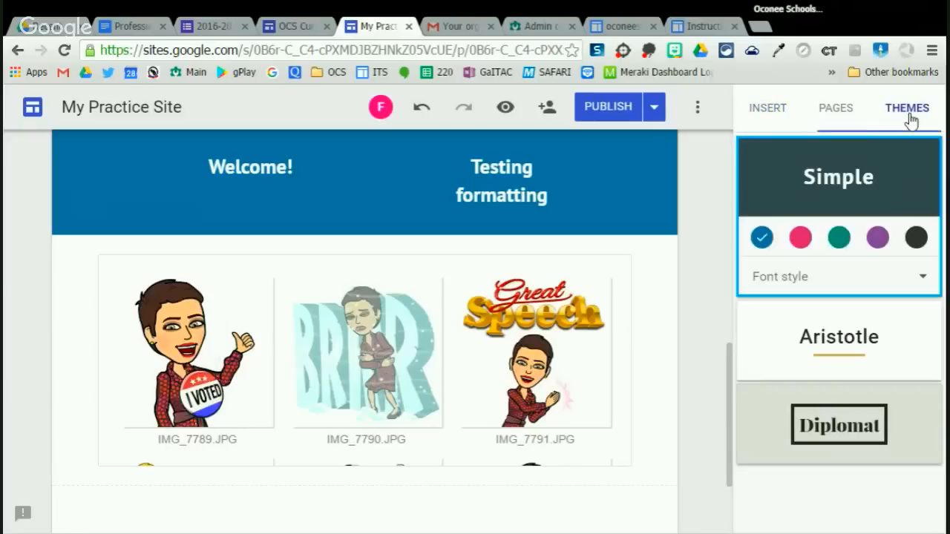
click(801, 239)
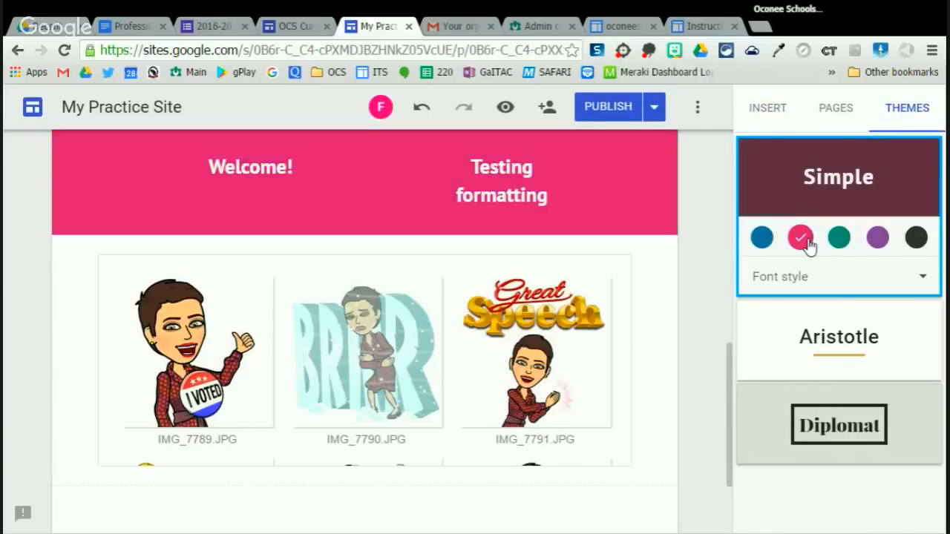
click(840, 239)
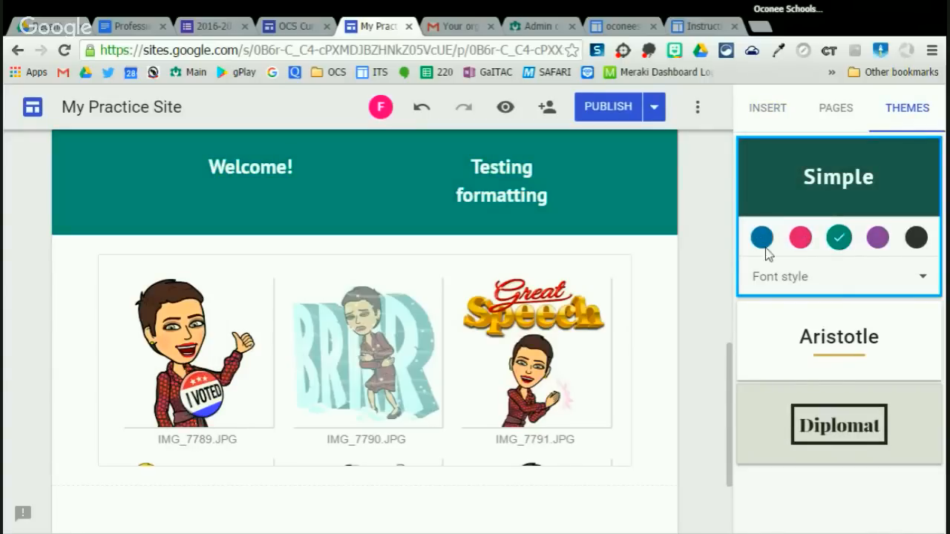
- Apply the Aristotle theme in blue to the practice site and leave the editor for the Sites home page
click(888, 334)
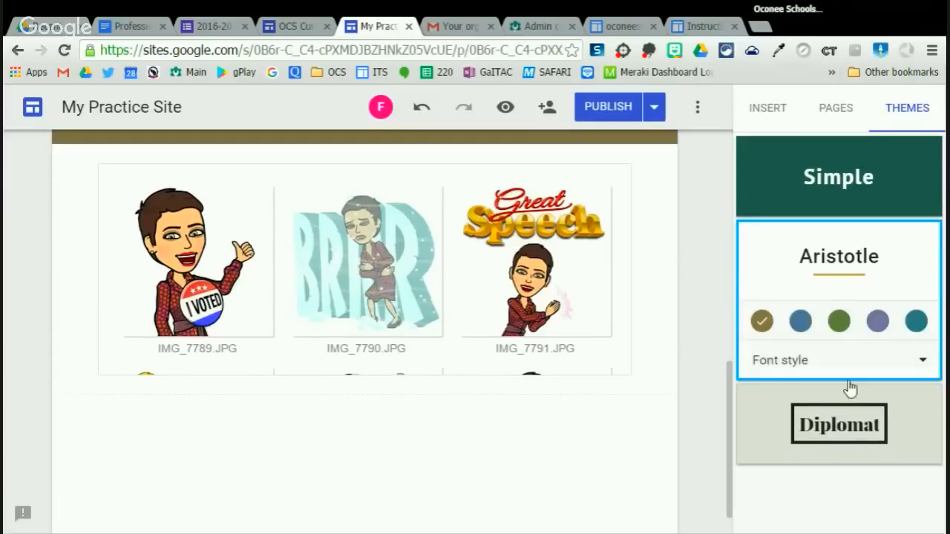
click(851, 328)
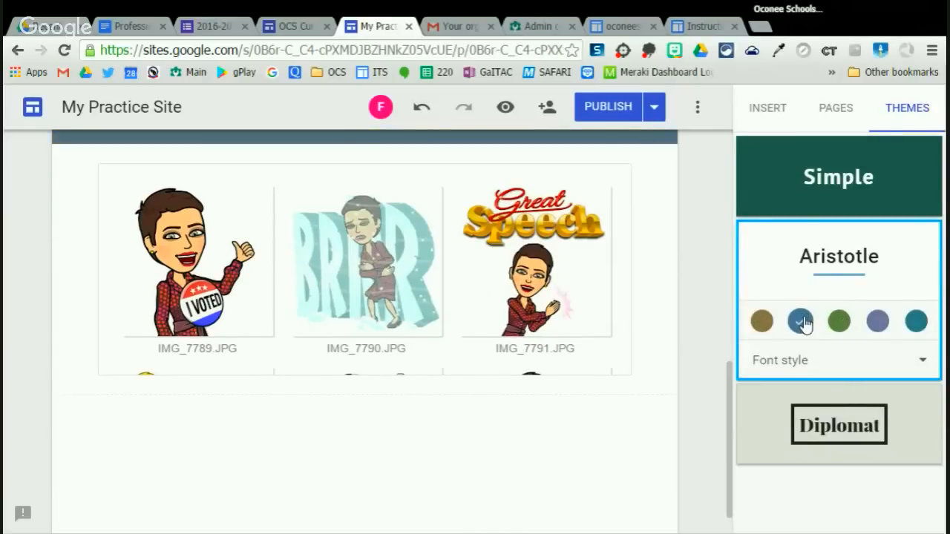
scroll(668, 271, up, 2)
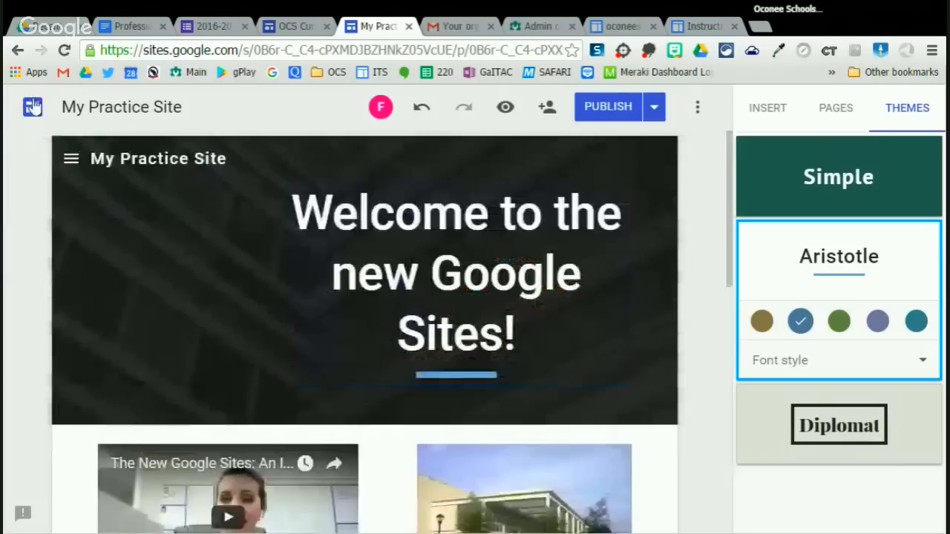
click(32, 107)
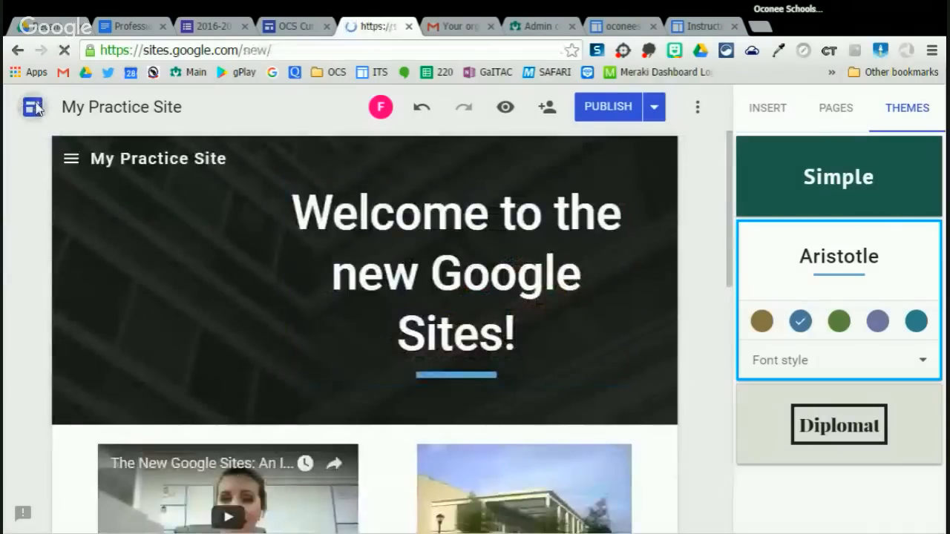